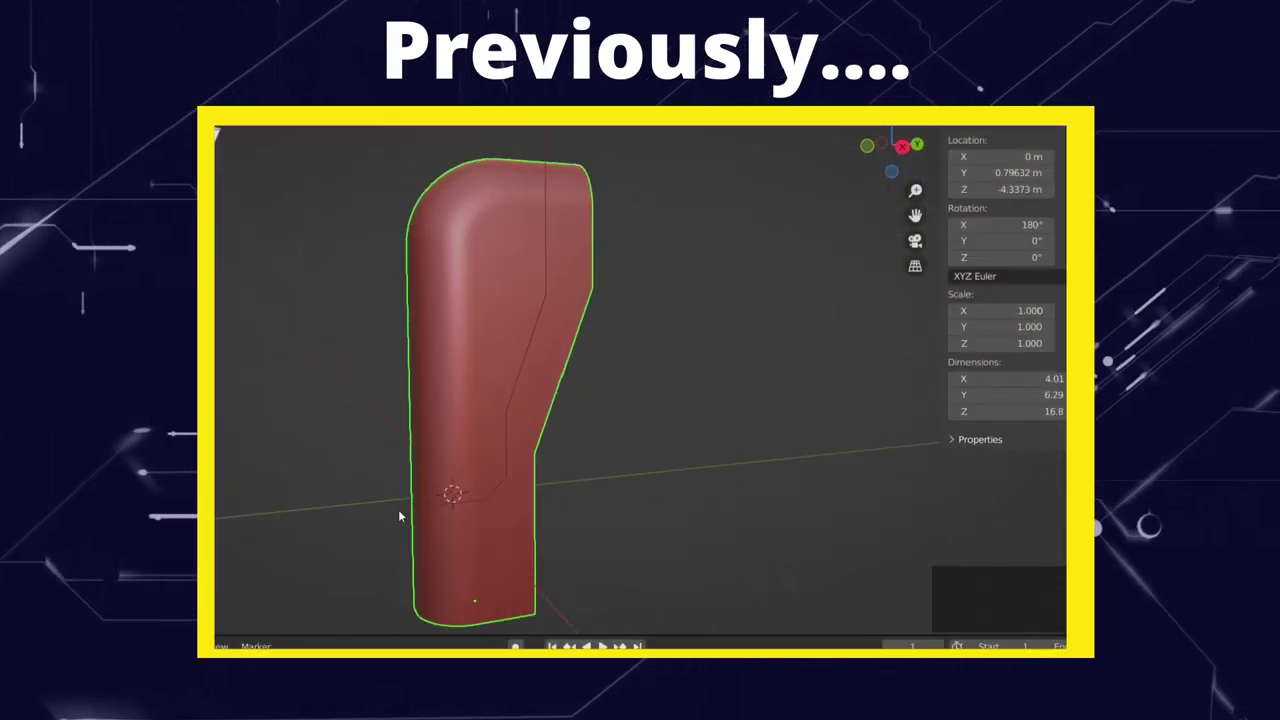
# - Examine the dome and the notched circular panel cut around it on the block's face from several angles
pyautogui.moveTo(398, 516); pyautogui.dragTo(651, 509, button='middle')
pyautogui.scroll(4, 650, 470)
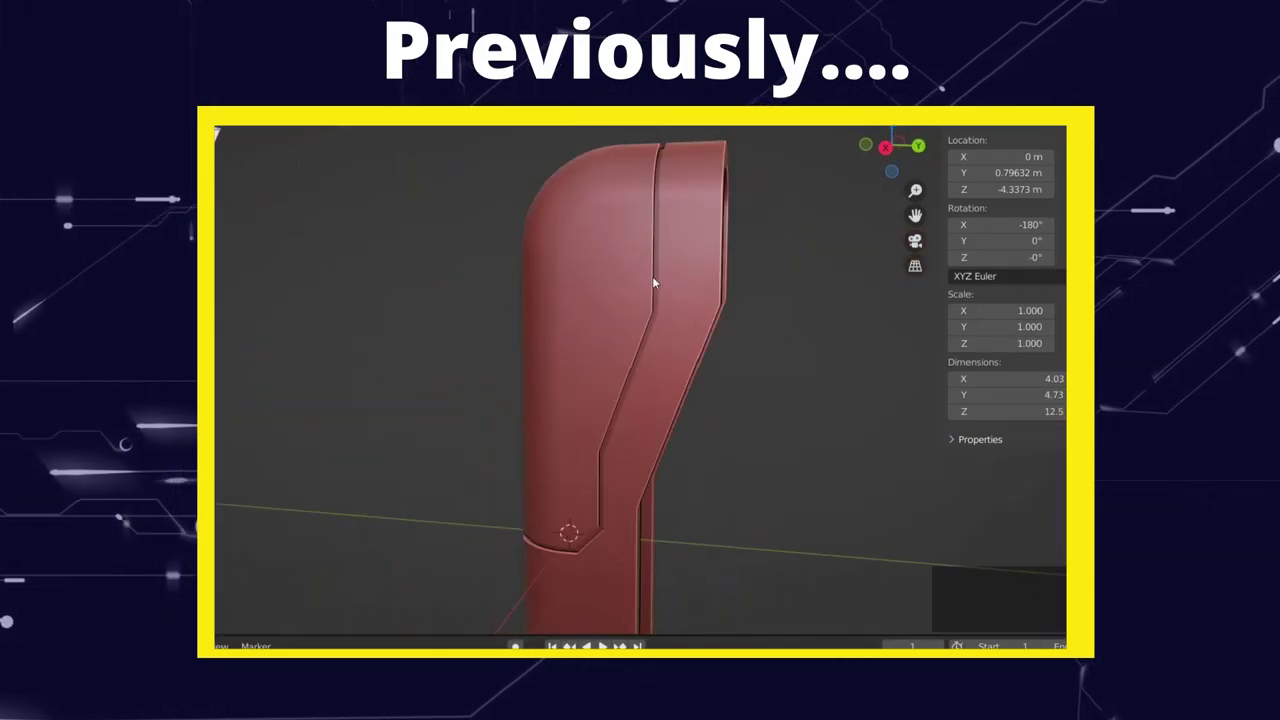
pyautogui.moveTo(652, 276); pyautogui.dragTo(677, 286, button='middle')
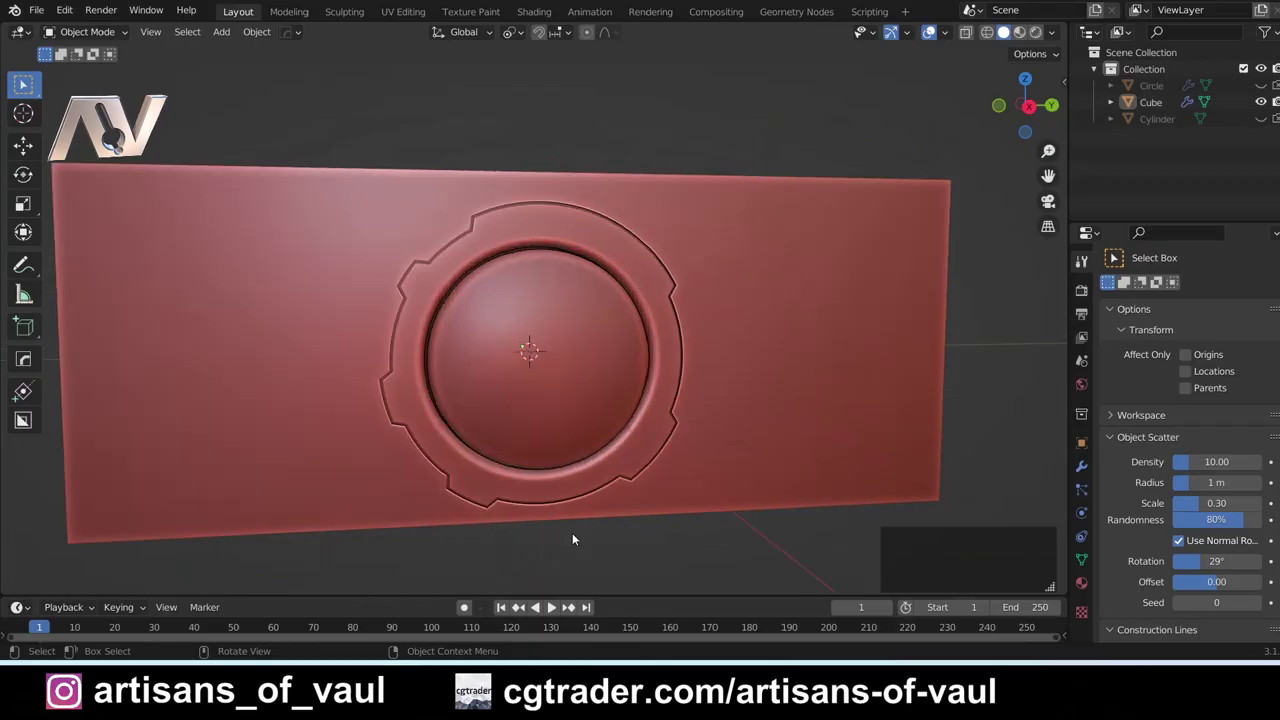
pyautogui.moveTo(572, 540); pyautogui.dragTo(580, 557, button='middle')
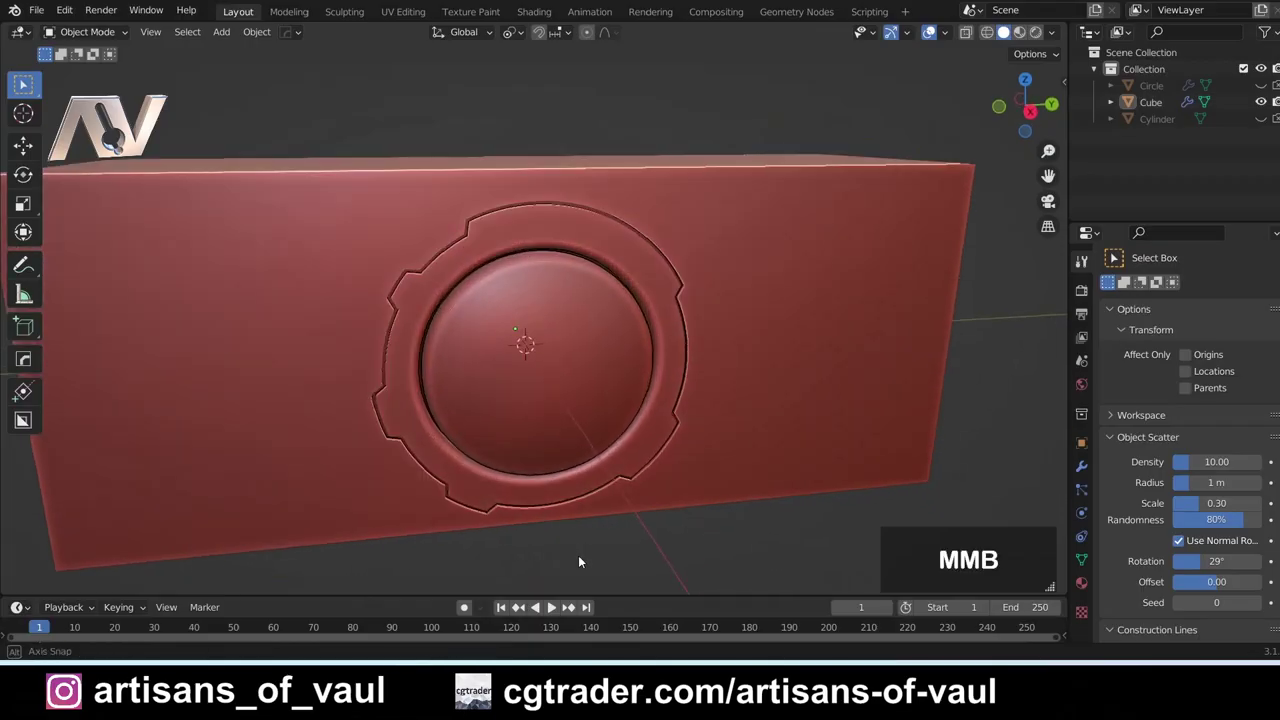
pyautogui.moveTo(469, 431); pyautogui.dragTo(470, 267, button='middle')
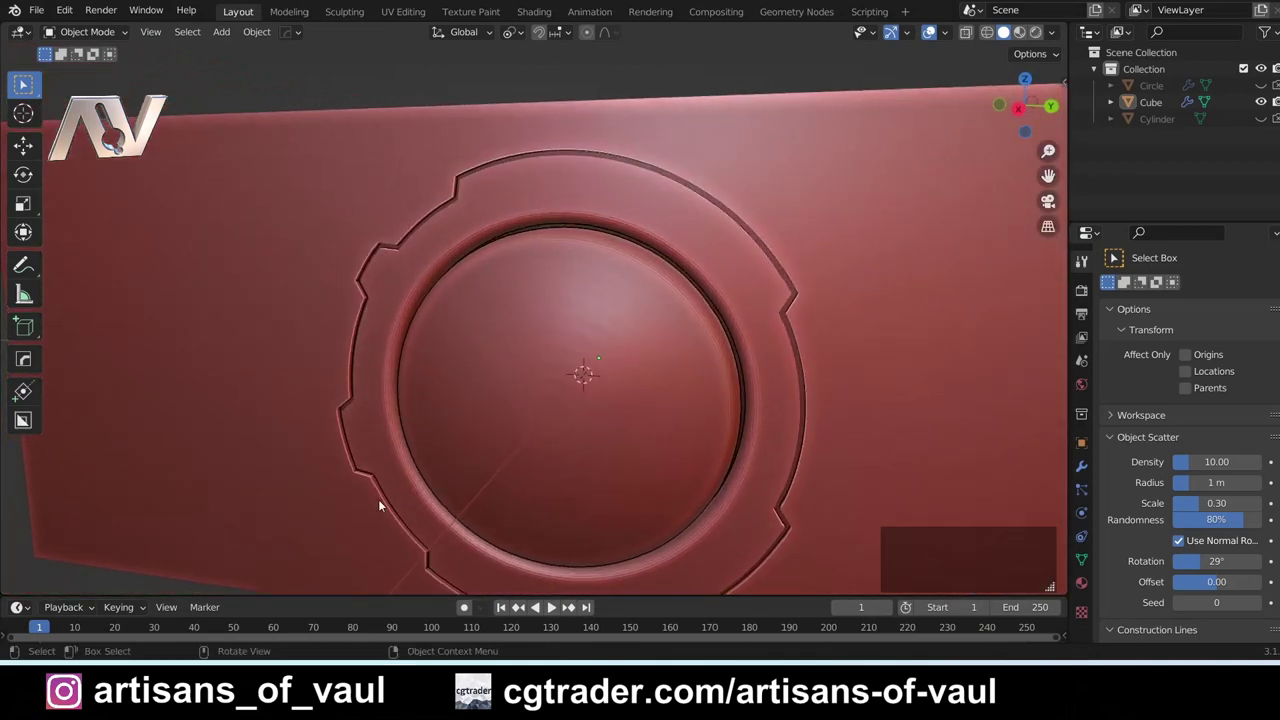
pyautogui.scroll(-5, 496, 270)
pyautogui.moveTo(463, 414); pyautogui.dragTo(456, 375, button='middle')
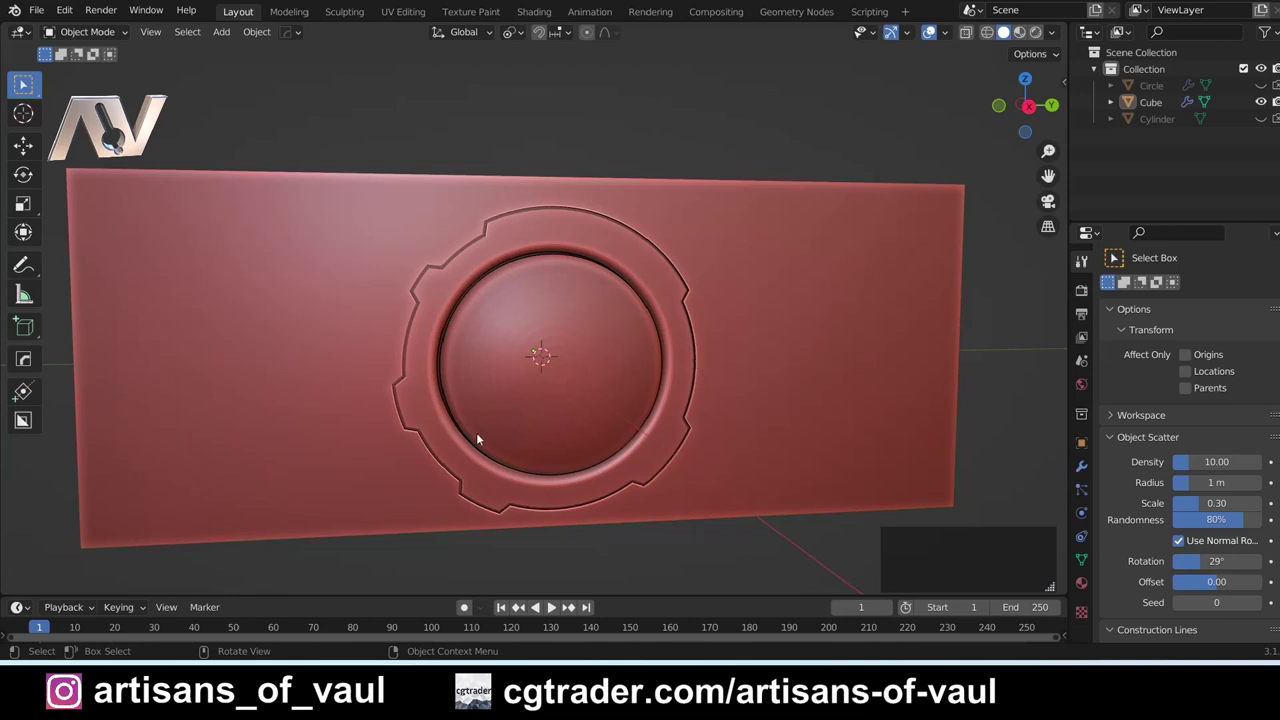
pyautogui.moveTo(663, 486); pyautogui.dragTo(593, 413, button='middle')
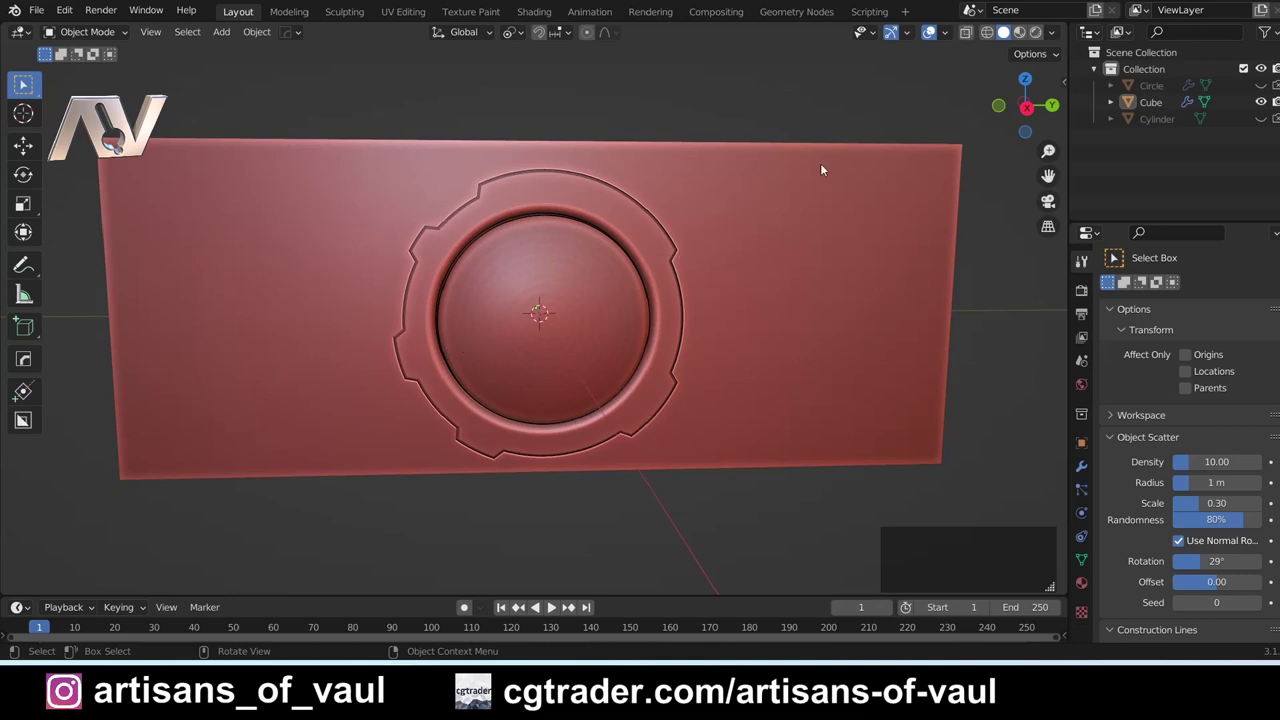
# - Add a 128-vertex mesh circle with a 1 m radius at the dome's centre, working from the view along X
pyautogui.click(1026, 107)
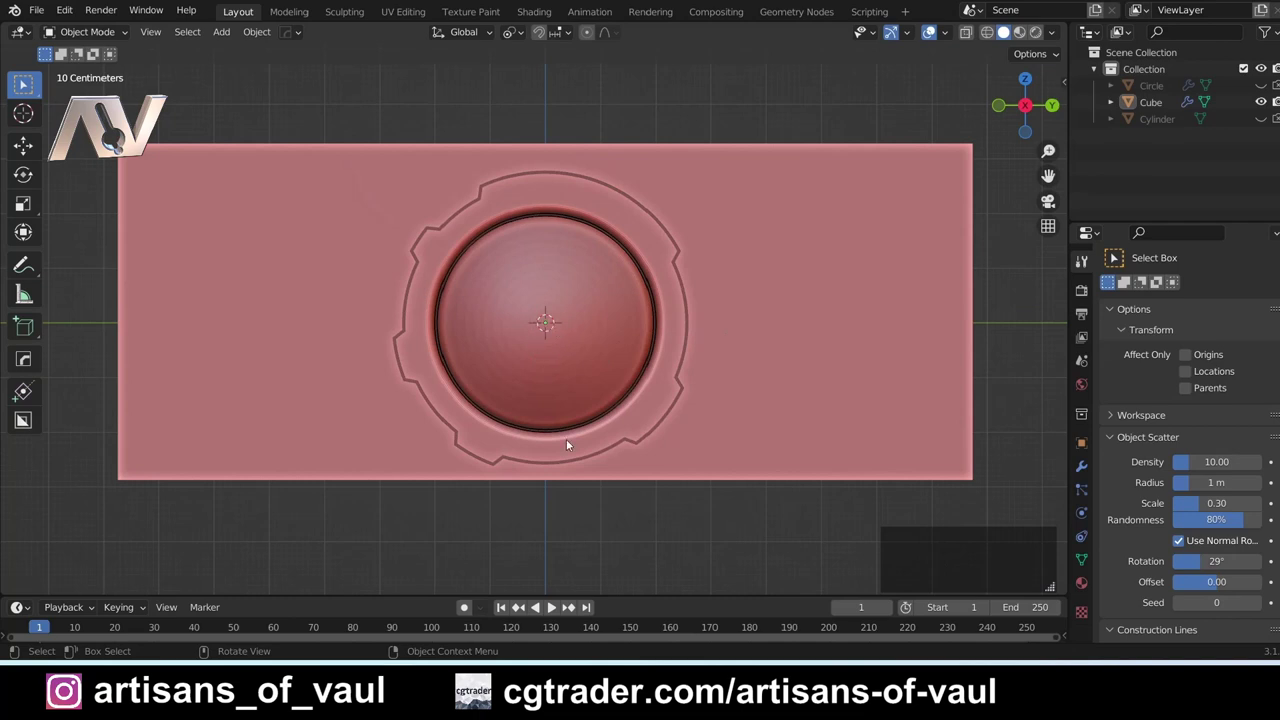
pyautogui.hotkey('shift', 'a')
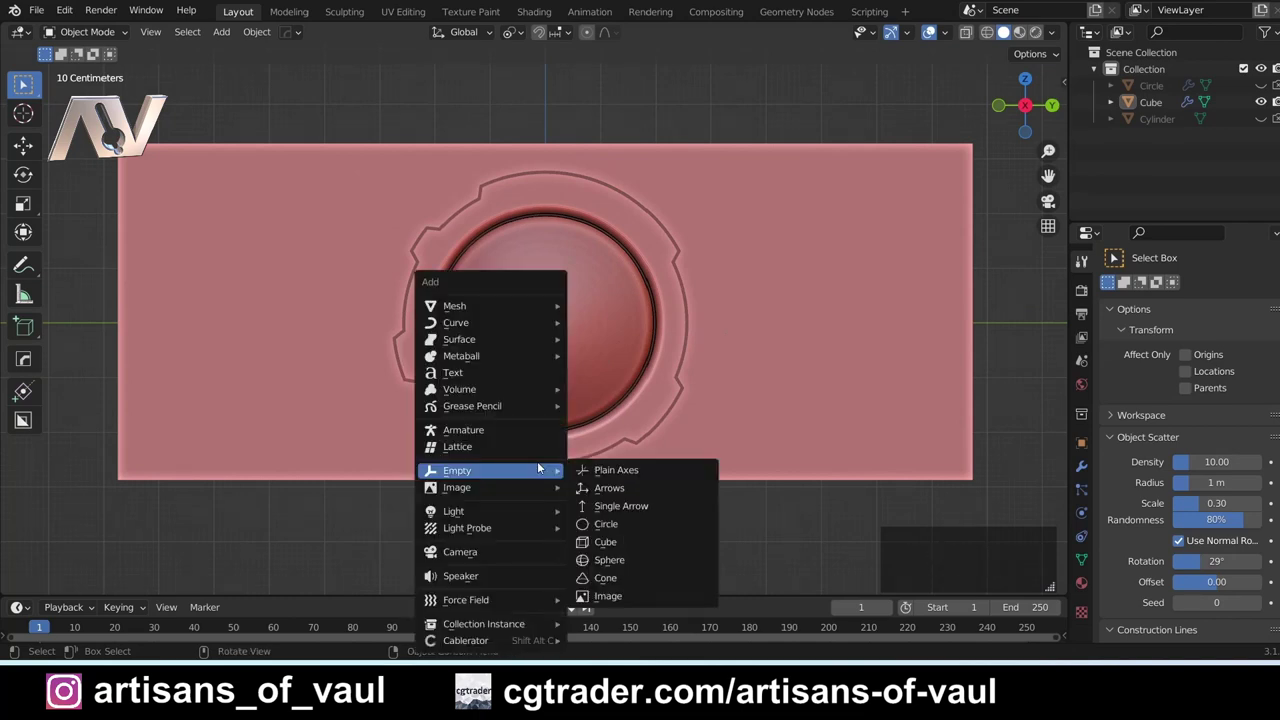
pyautogui.moveTo(494, 306)
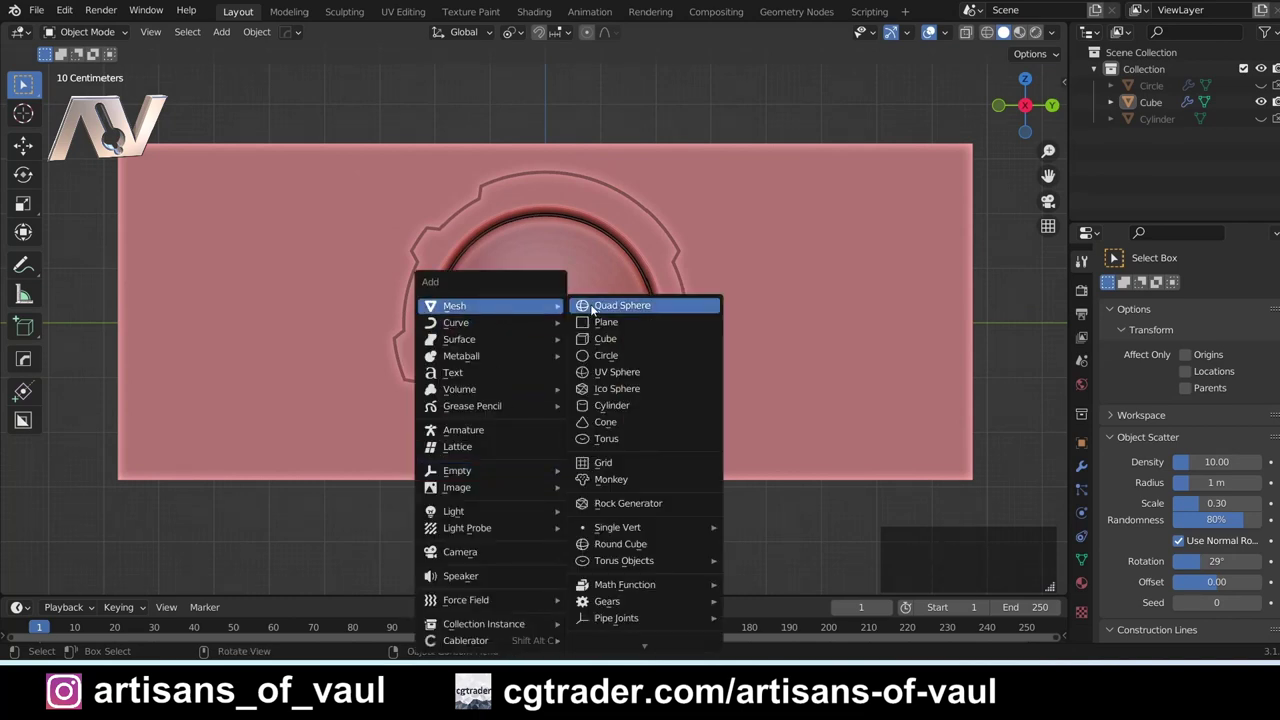
pyautogui.click(612, 357)
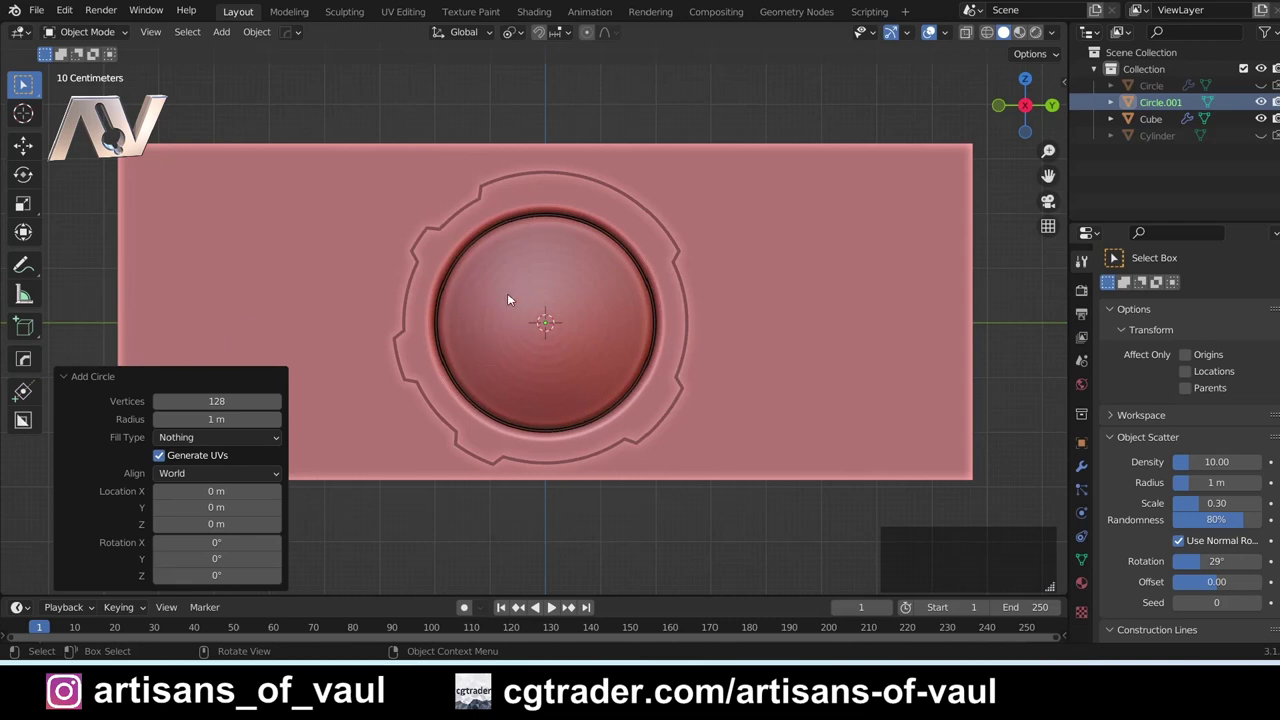
# - Rotate the circle 90° about the Y axis and scale it up by about 1.6, keeping it inside the dome's outline
pyautogui.hotkey('shift', 'z')
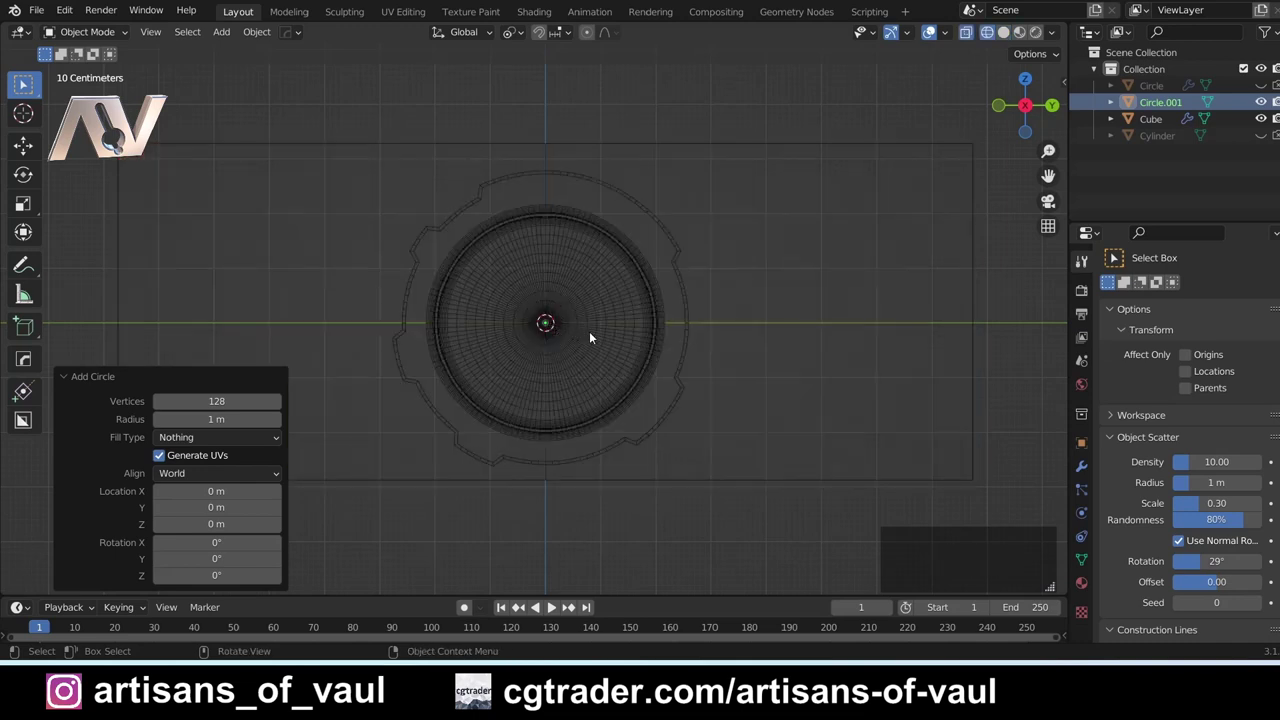
pyautogui.press('r')
pyautogui.press('y')
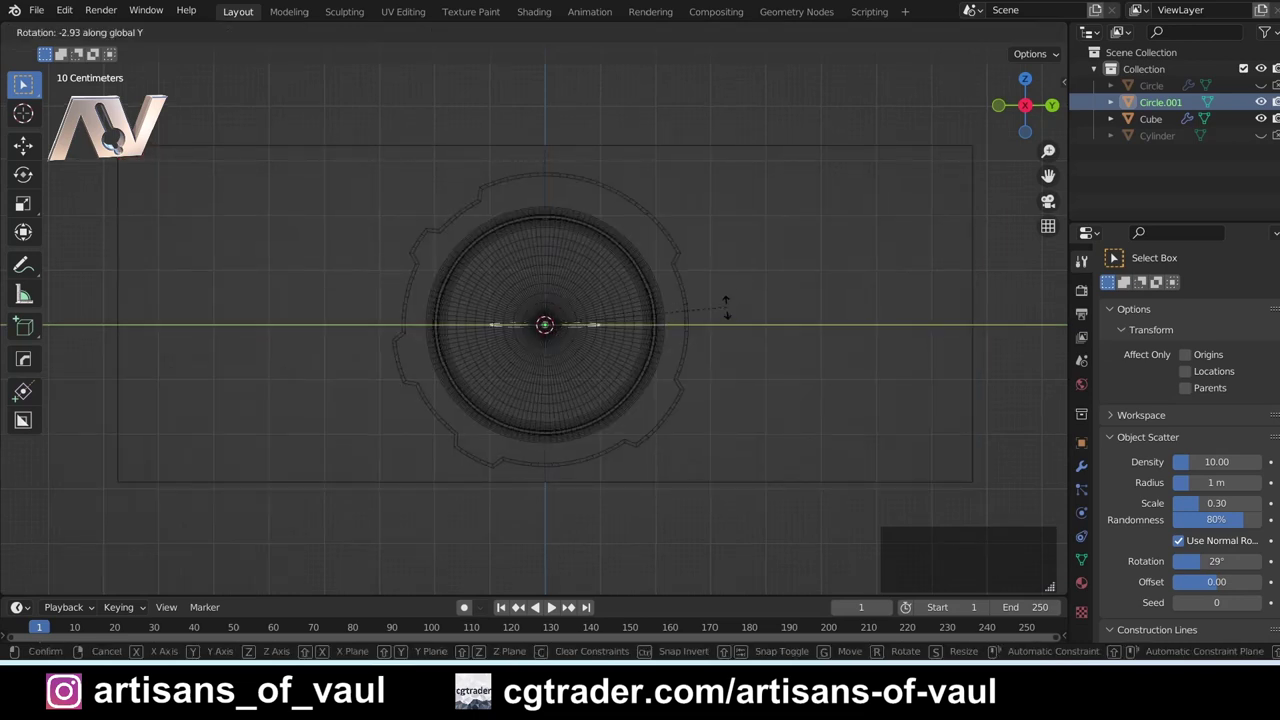
pyautogui.write('90')
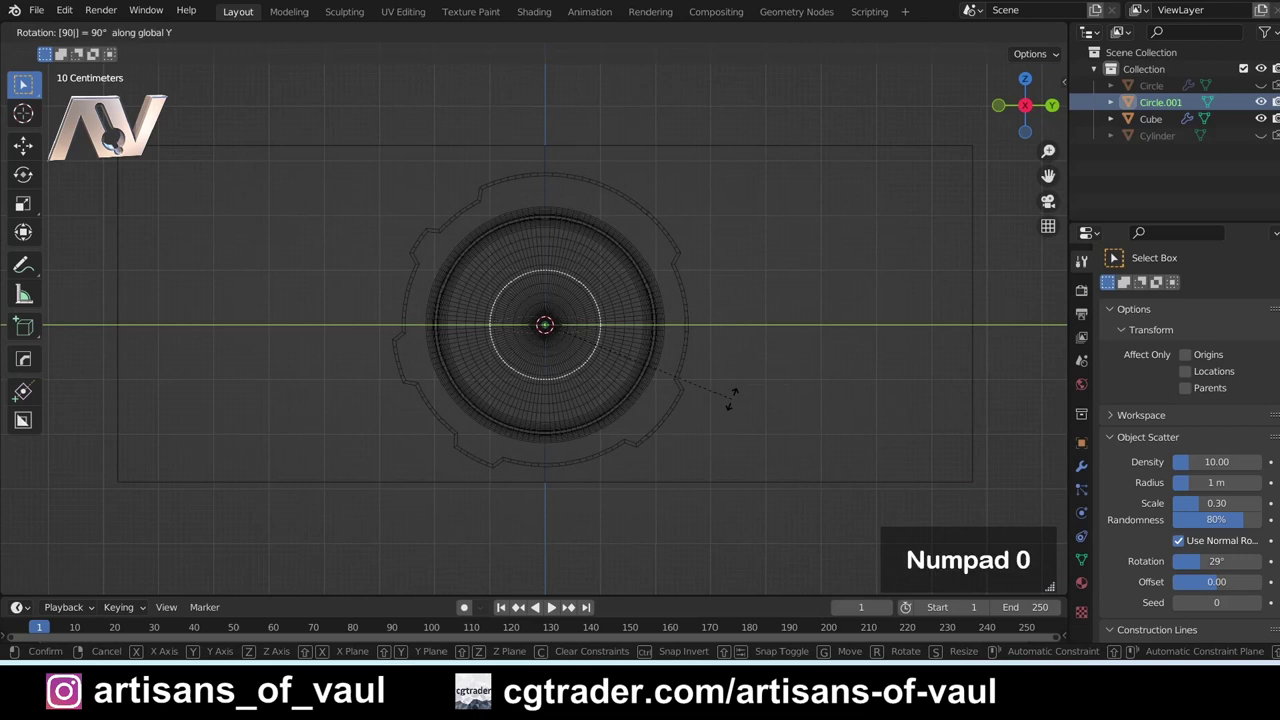
pyautogui.press('Return')
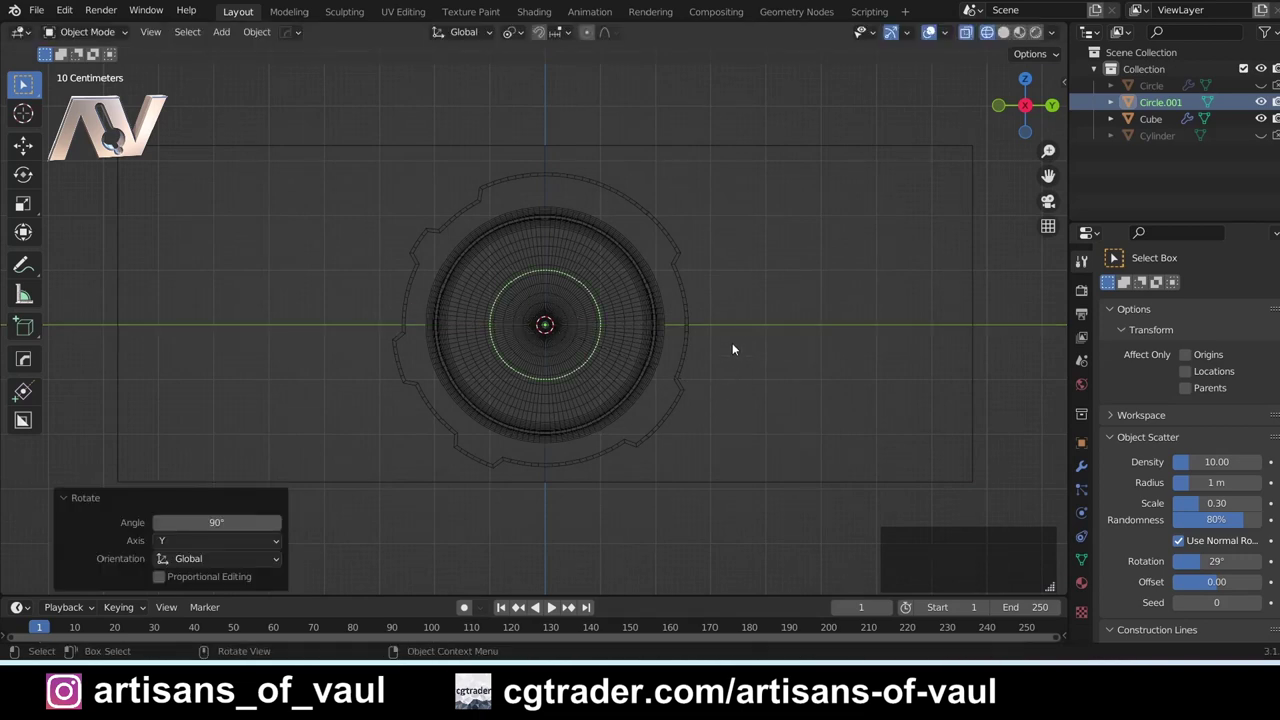
pyautogui.press('s')
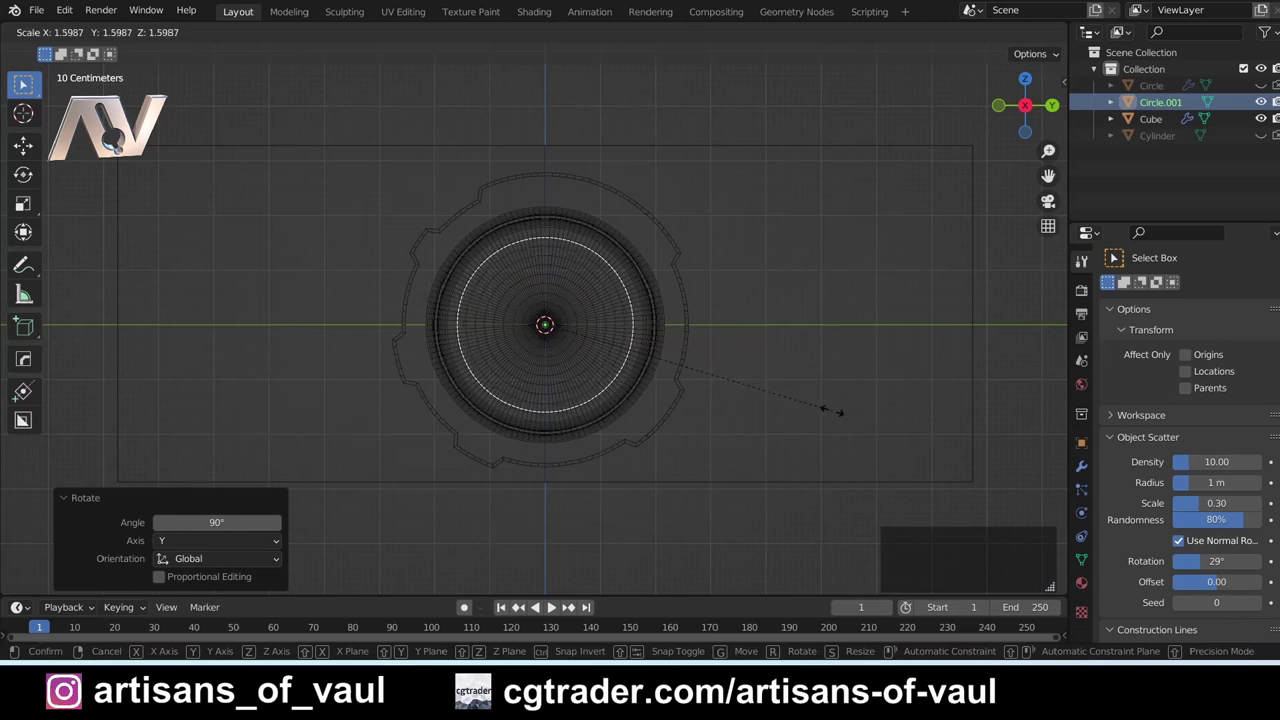
pyautogui.click(830, 410)
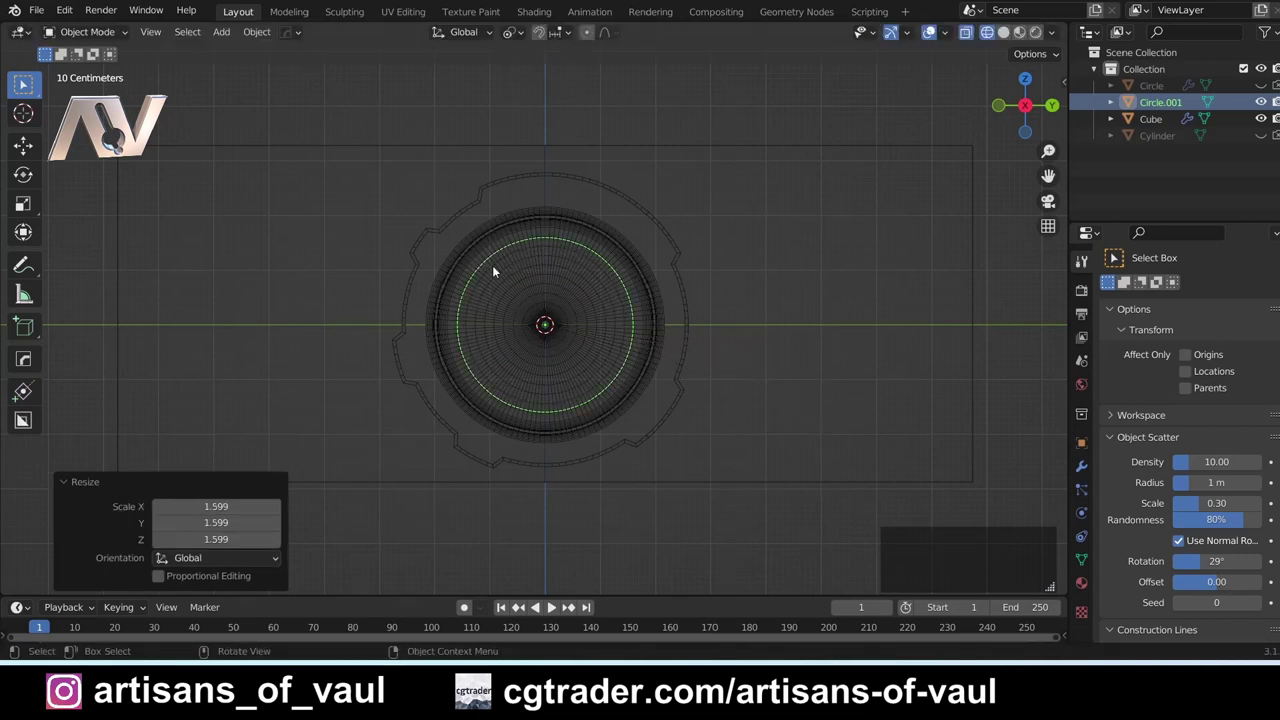
# - Move the circle about 3.86 m along the X axis, out in front of the dome, and restore solid shading
pyautogui.moveTo(492, 270); pyautogui.dragTo(632, 384, button='middle')
pyautogui.press('g')
pyautogui.press('x')
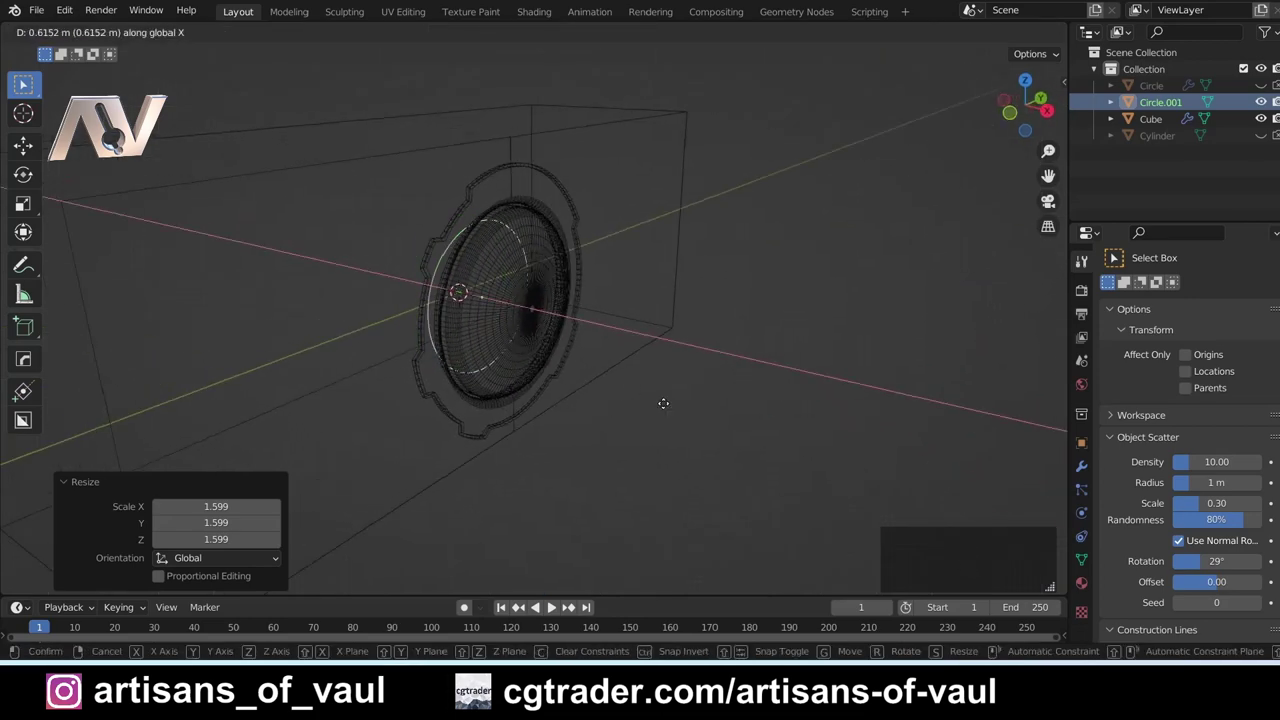
pyautogui.click(786, 470)
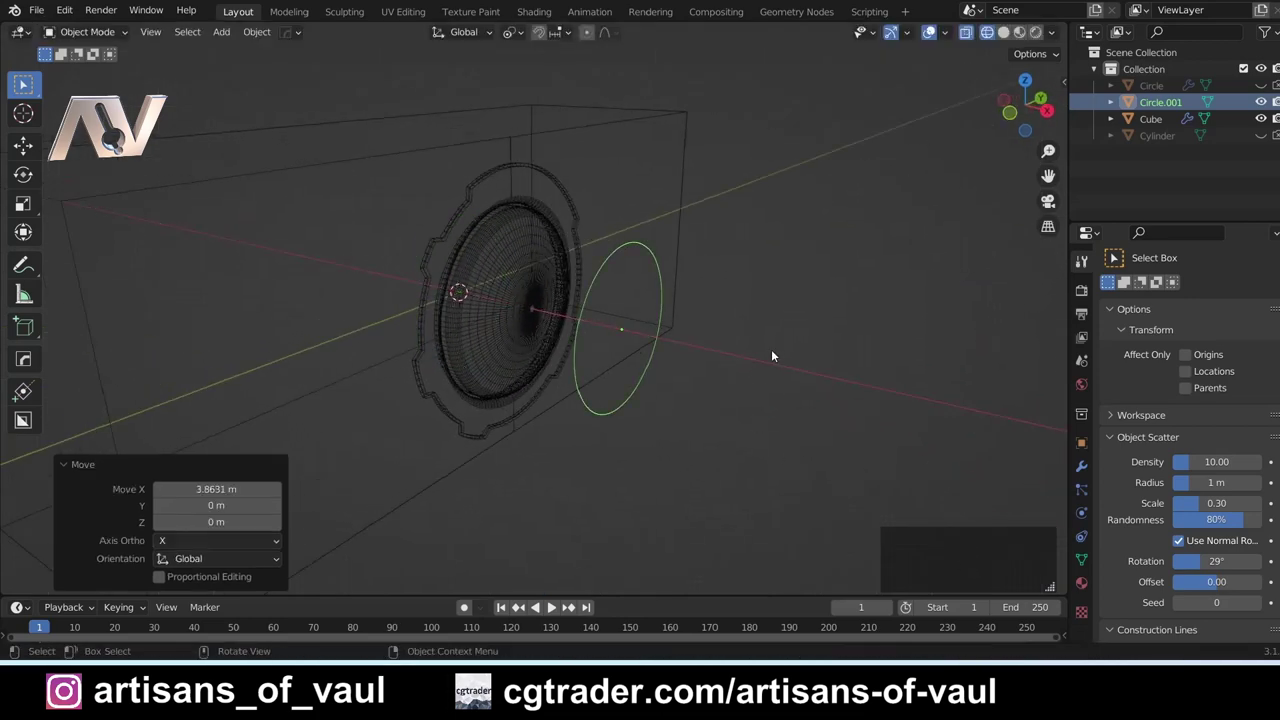
pyautogui.hotkey('shift', 'z')
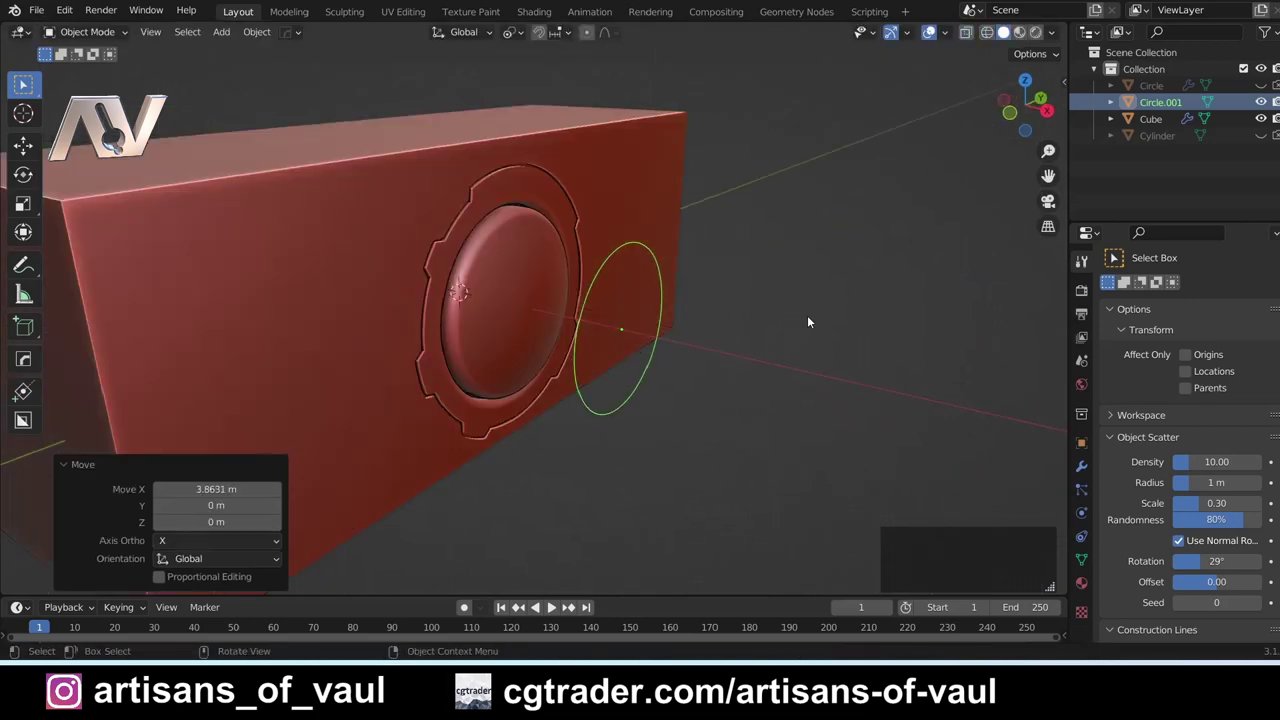
# - Apply the circle's scale, working from the view along X
pyautogui.click(1049, 115)
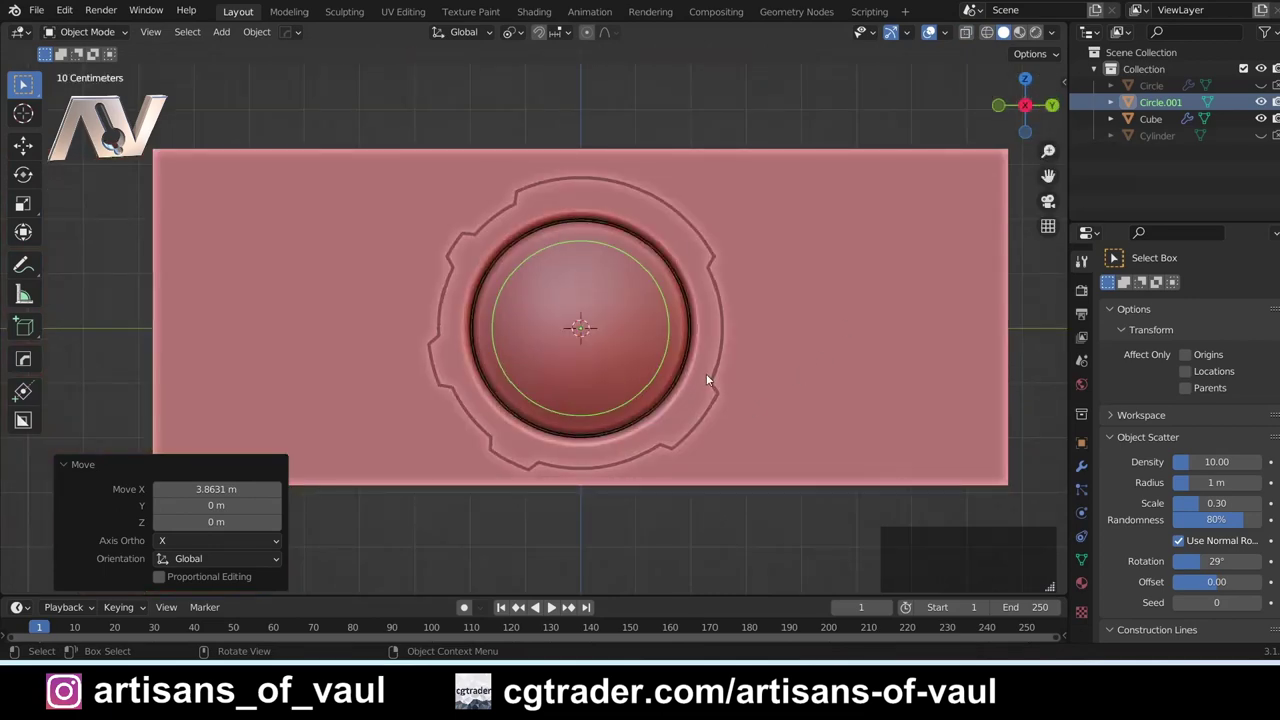
pyautogui.keyDown('shift'); pyautogui.moveTo(706, 373); pyautogui.dragTo(660, 370, button='middle'); pyautogui.keyUp('shift')
pyautogui.press('n')
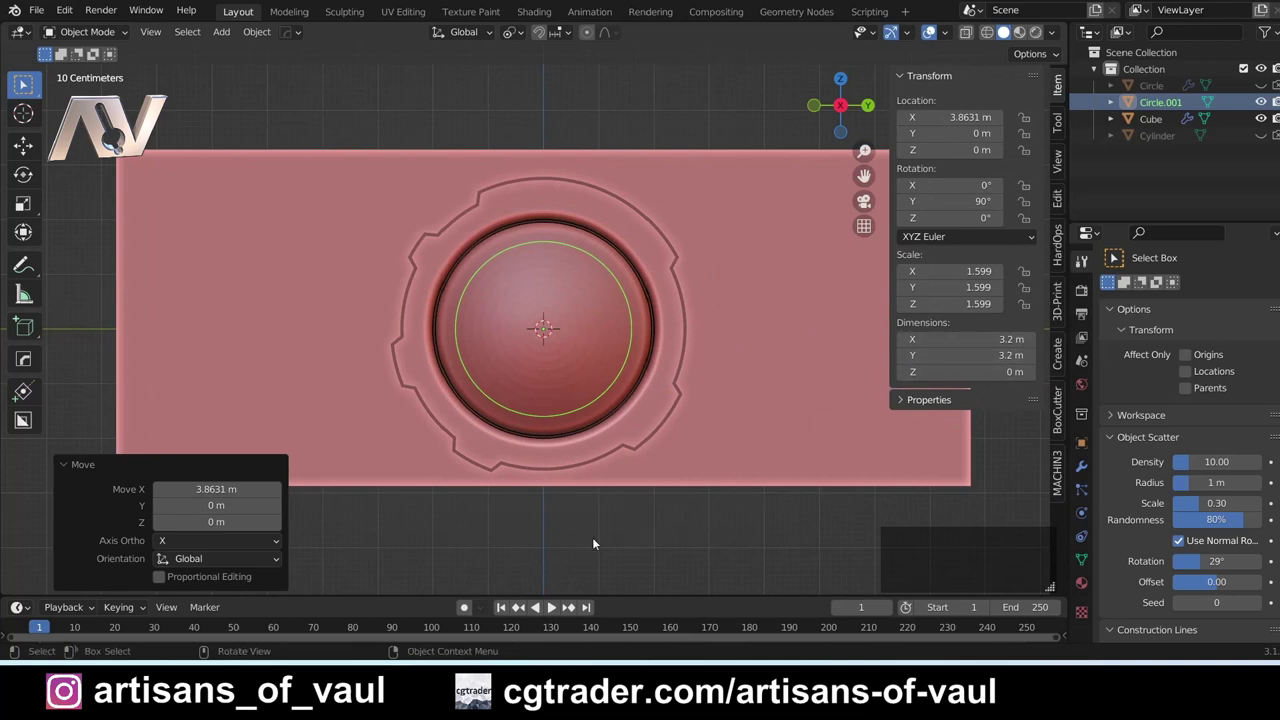
pyautogui.hotkey('ctrl', 'a')
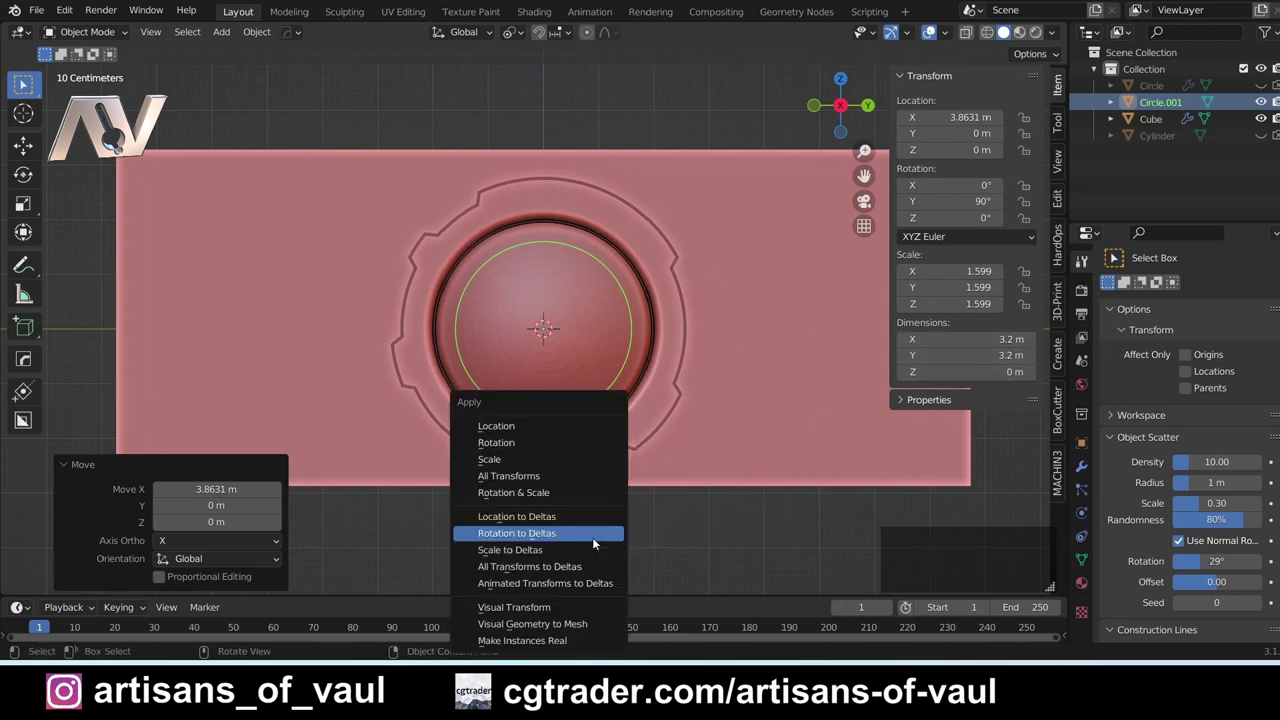
pyautogui.click(558, 459)
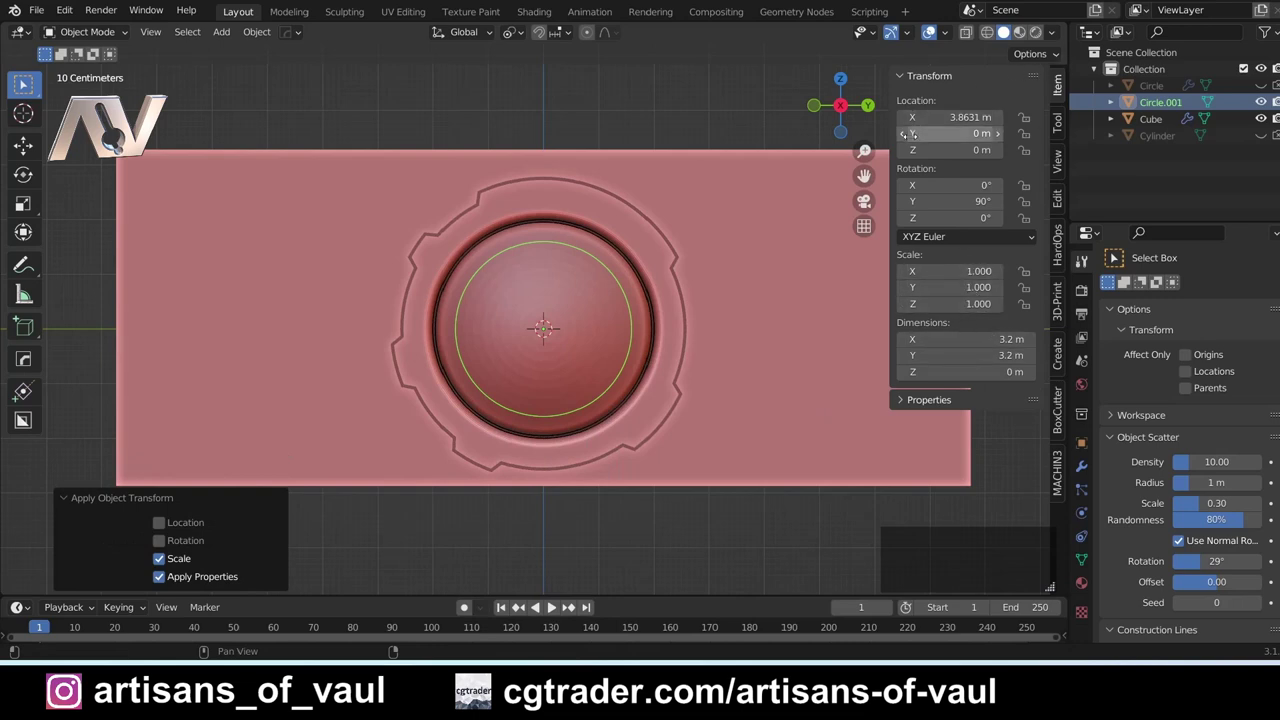
pyautogui.press('n')
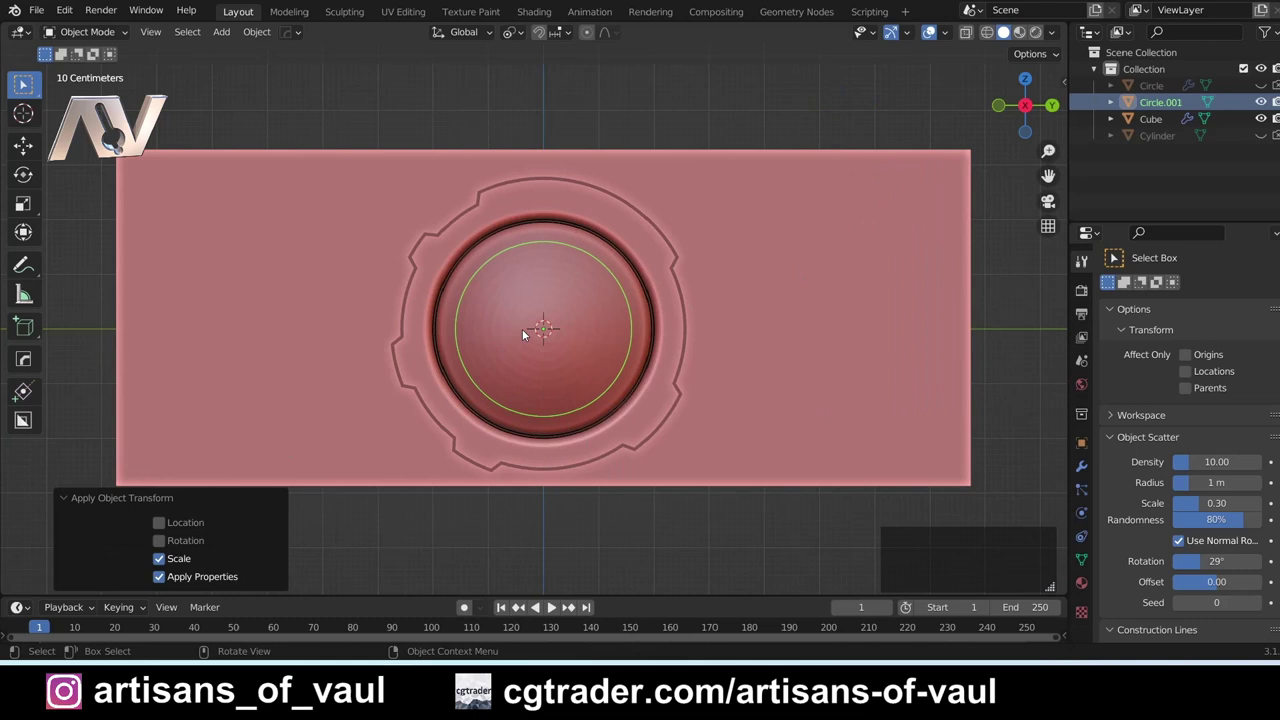
# - Select several separate arcs of the circle's vertices with Circle Select in Edit Mode: one long left arc and four short right arcs
pyautogui.scroll(2, 577, 309)
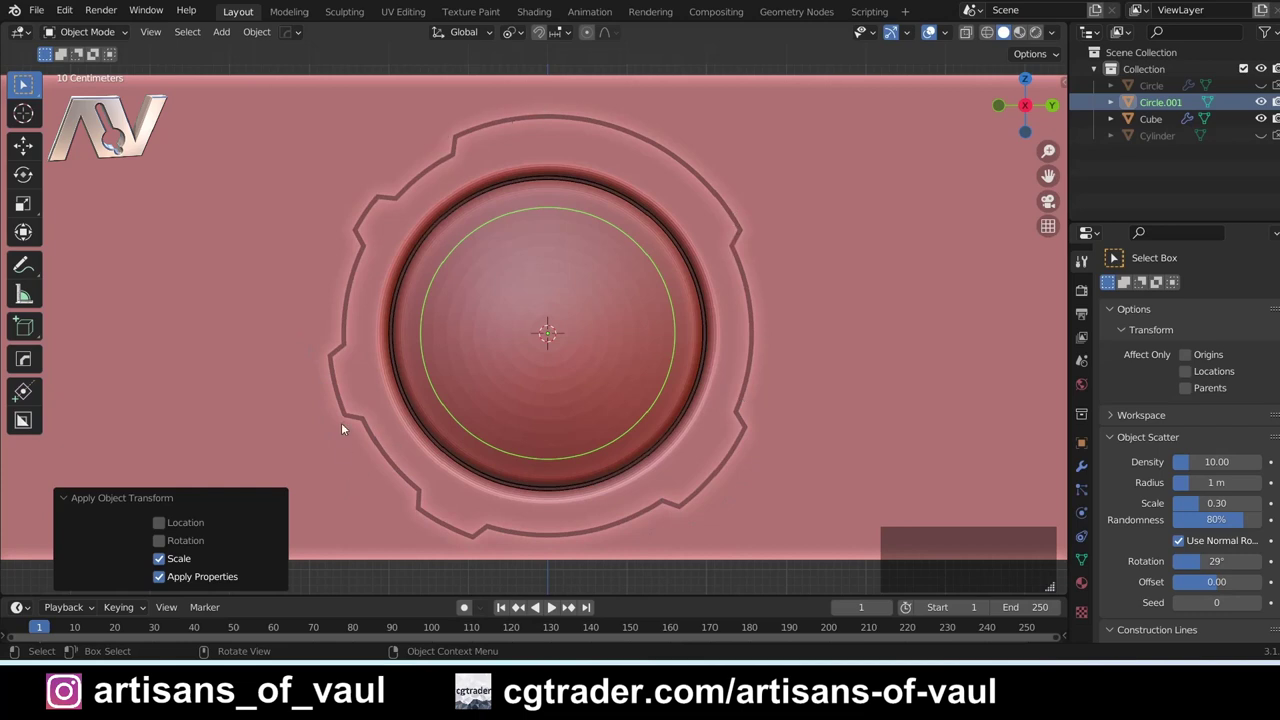
pyautogui.press('Tab')
pyautogui.click(232, 428)
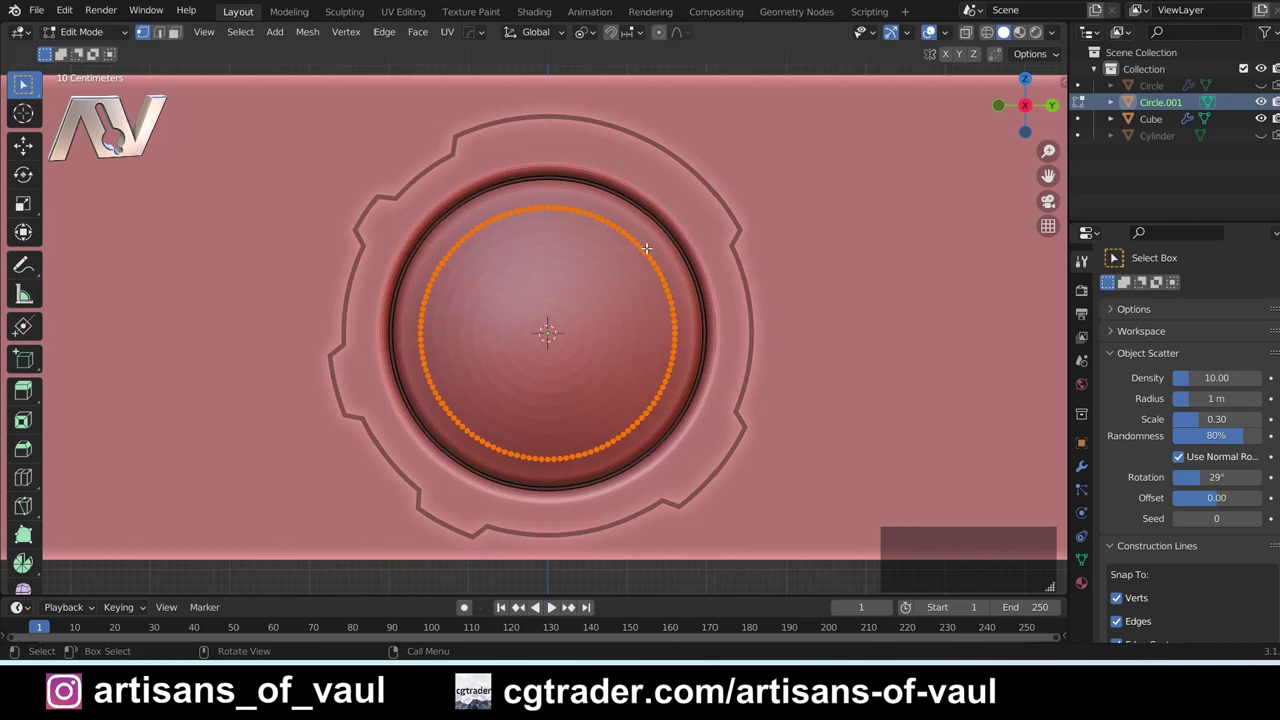
pyautogui.click(421, 340)
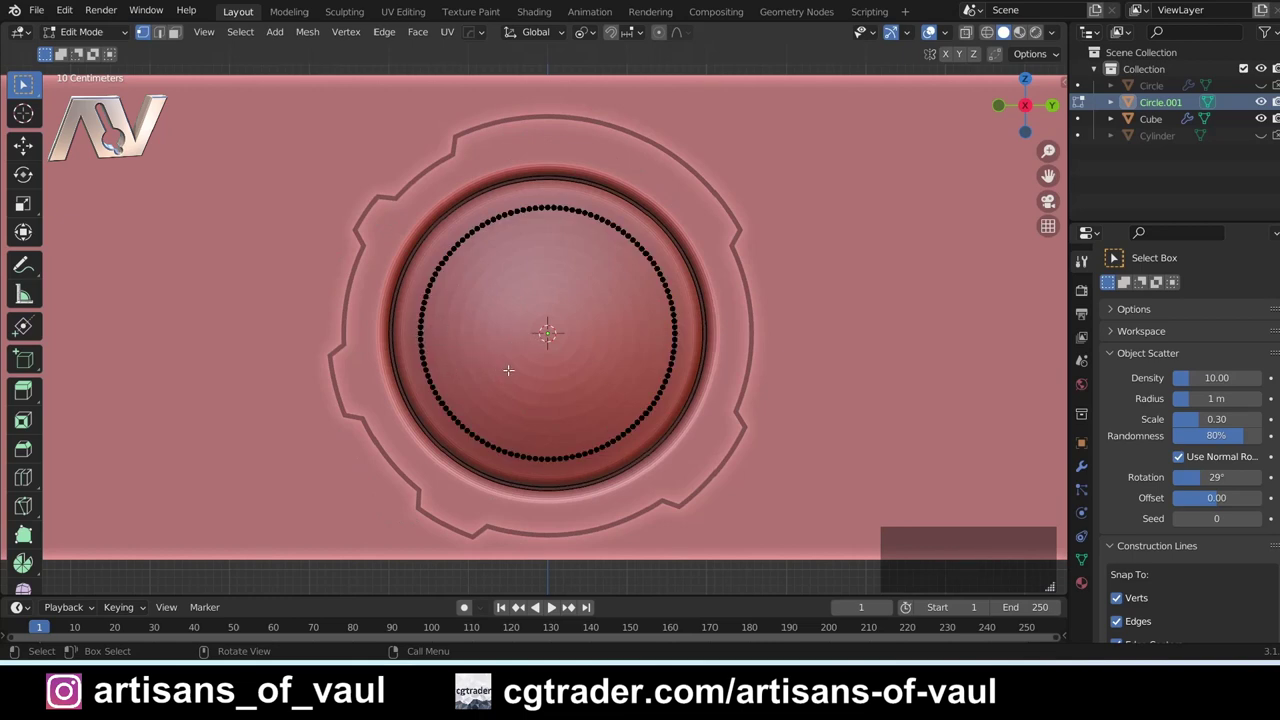
pyautogui.press('c')
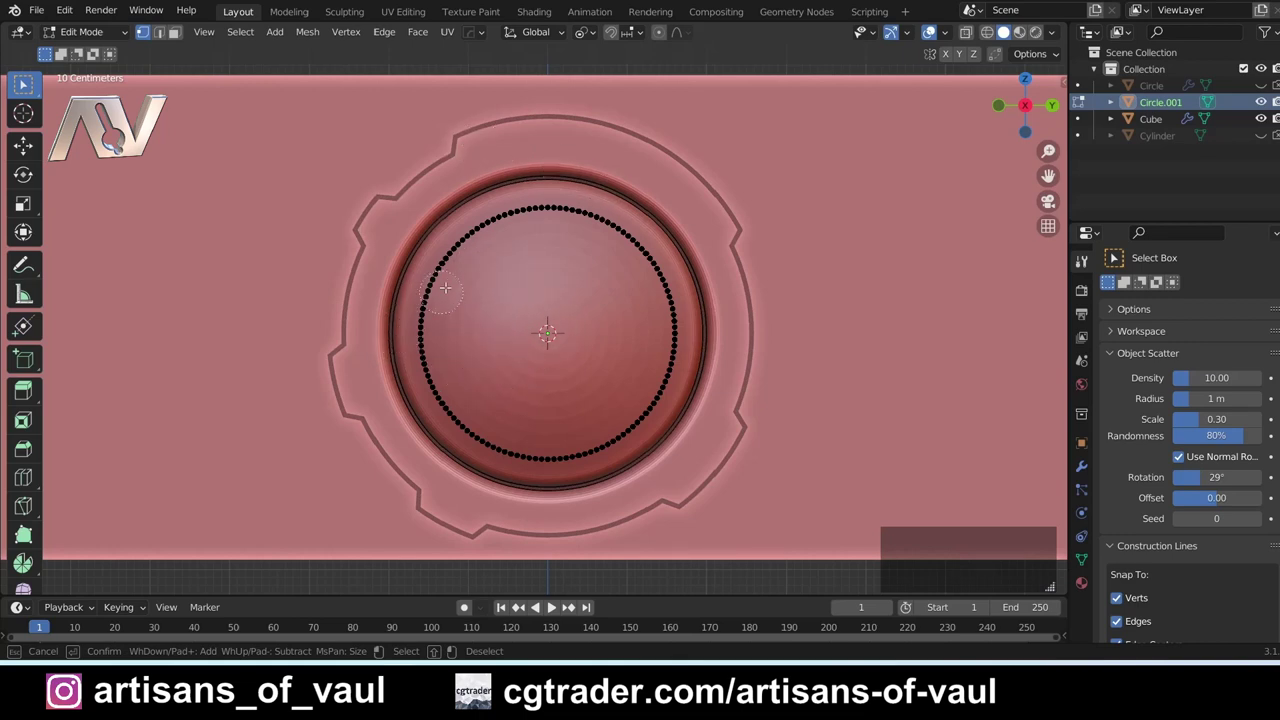
pyautogui.moveTo(437, 288)
pyautogui.mouseDown()
pyautogui.moveTo(433, 366)
pyautogui.moveTo(452, 404)
pyautogui.mouseUp()
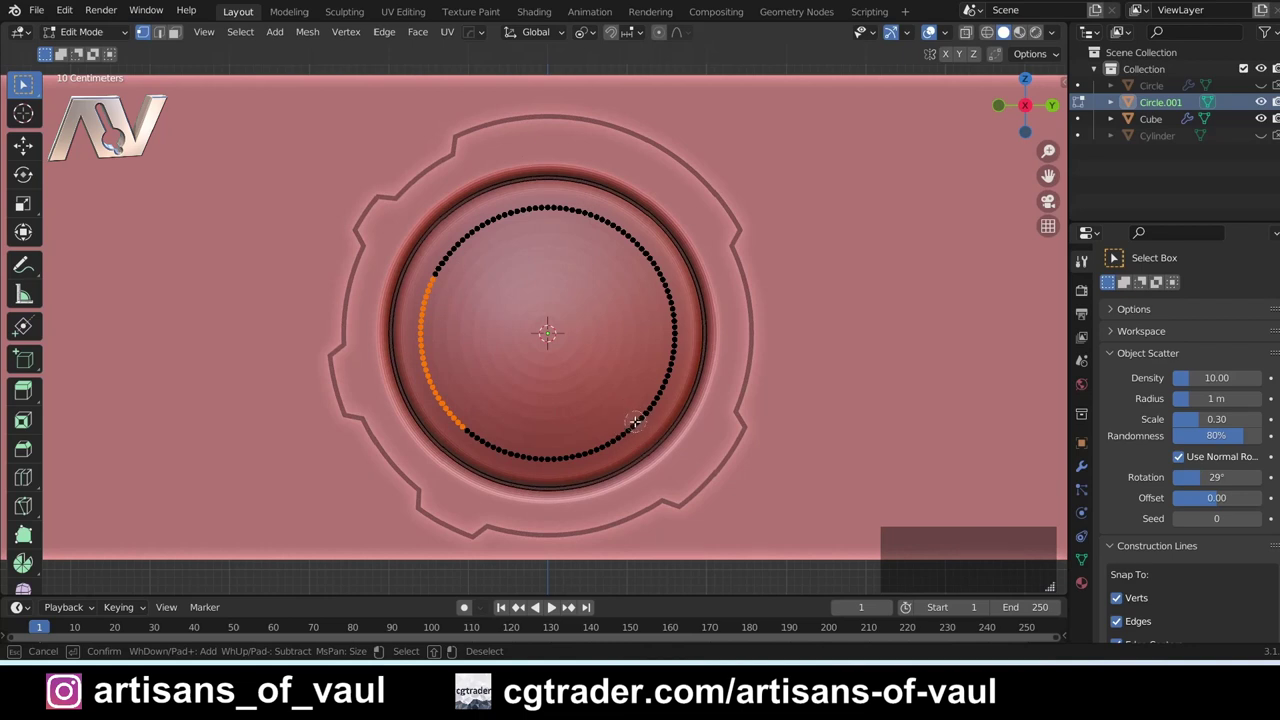
pyautogui.moveTo(631, 426); pyautogui.dragTo(671, 365)
pyautogui.click(602, 220)
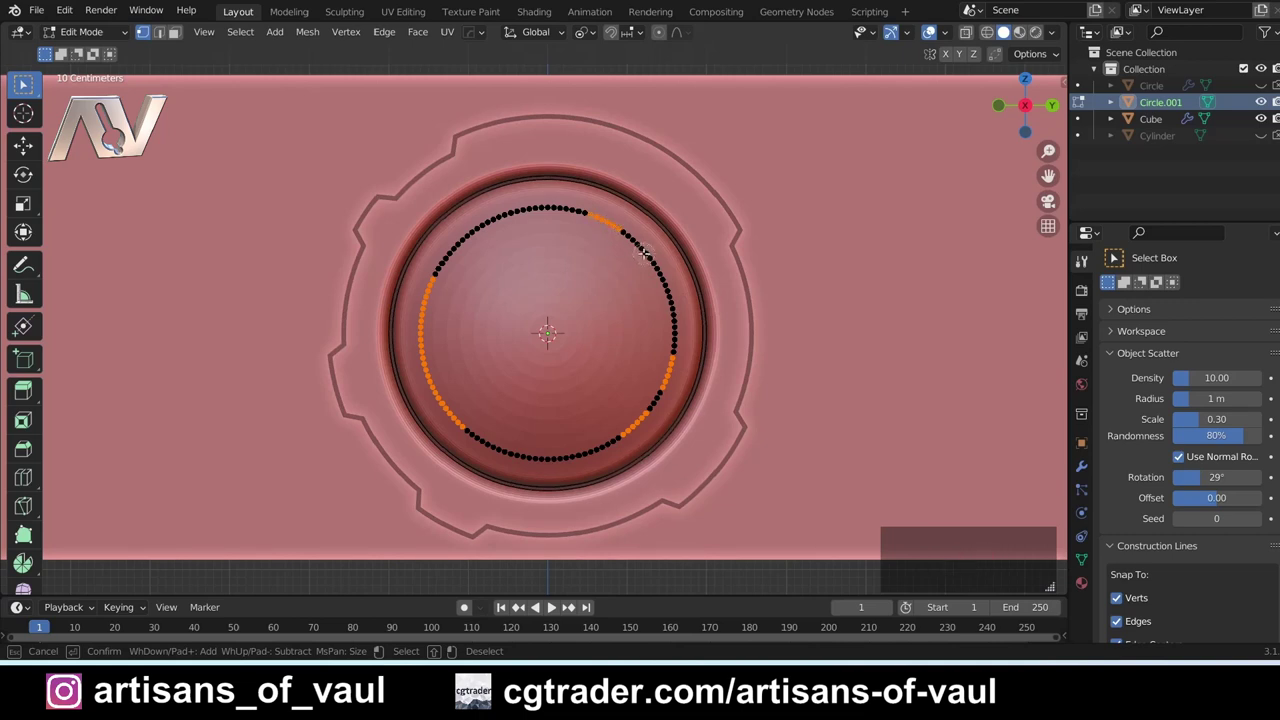
pyautogui.moveTo(649, 254); pyautogui.dragTo(656, 264)
pyautogui.rightClick(578, 314)
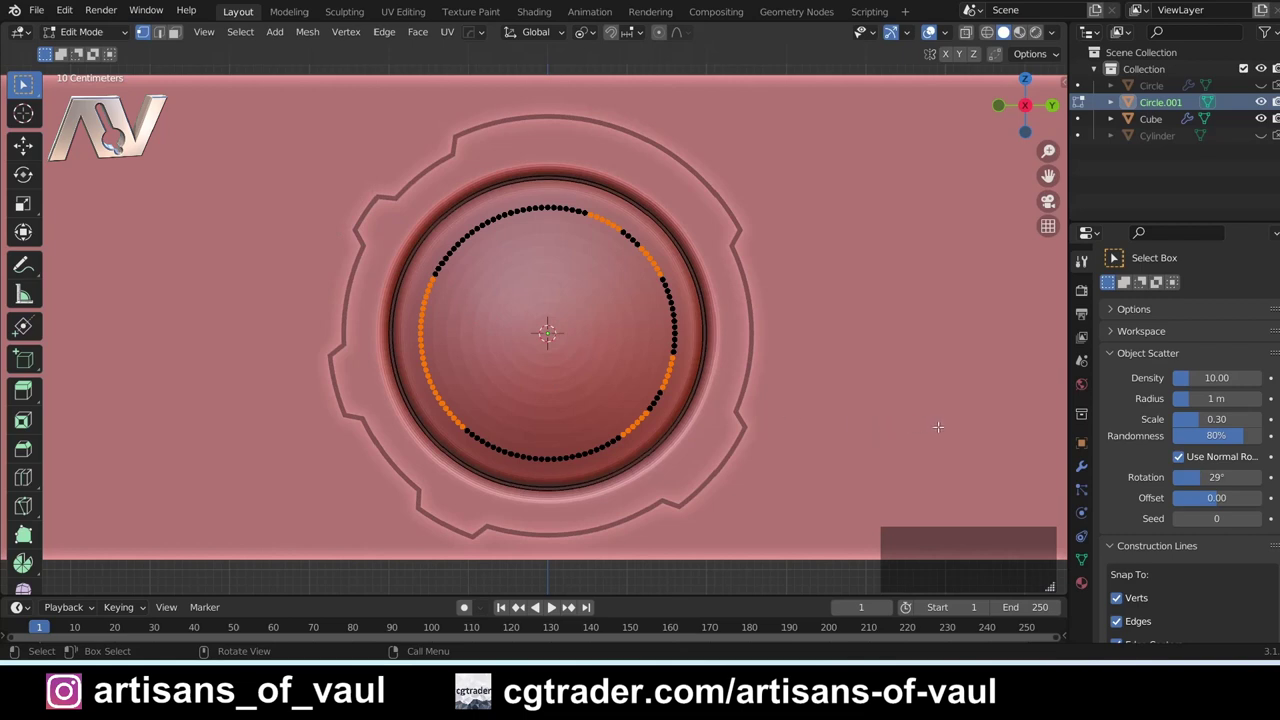
pyautogui.press('s')
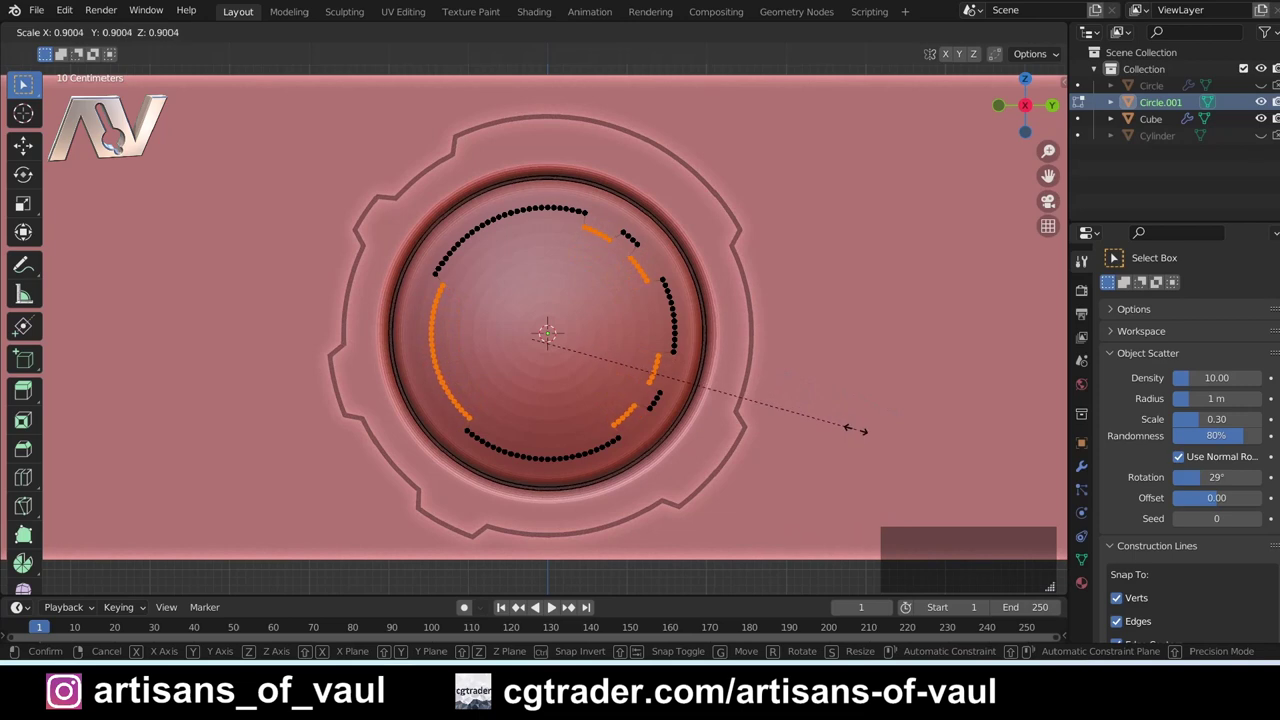
pyautogui.click(777, 400)
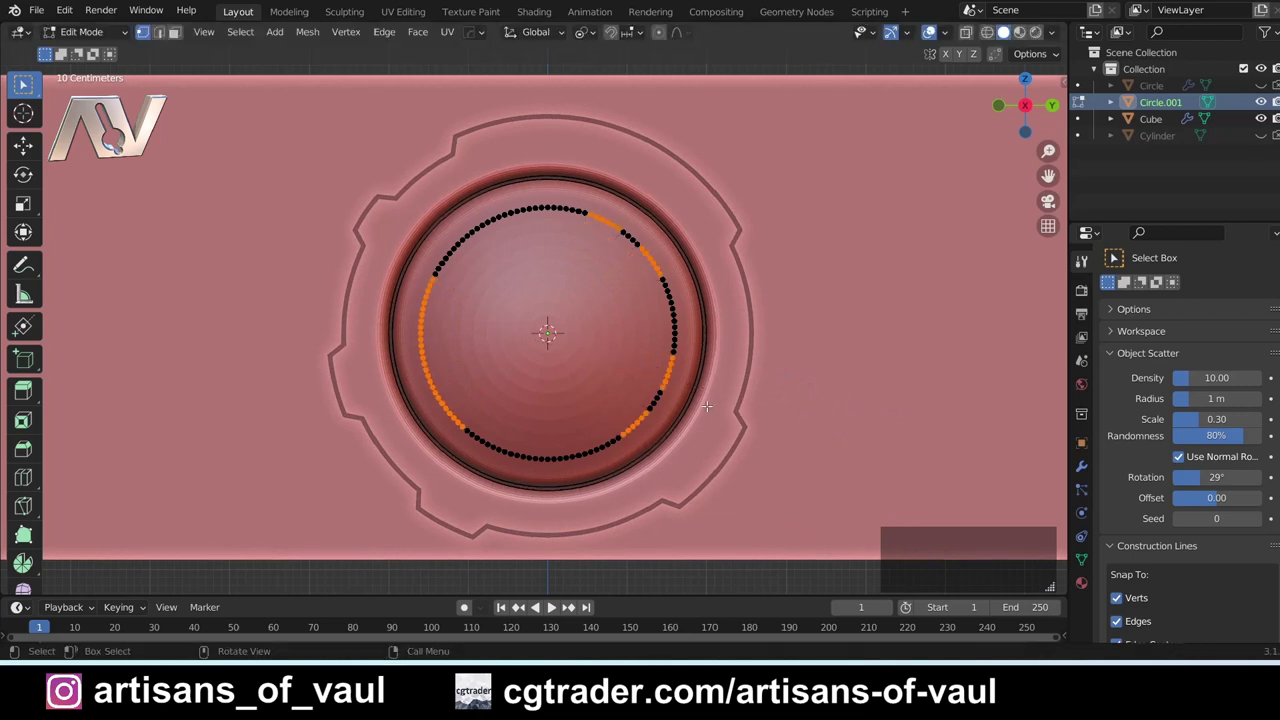
pyautogui.press('s')
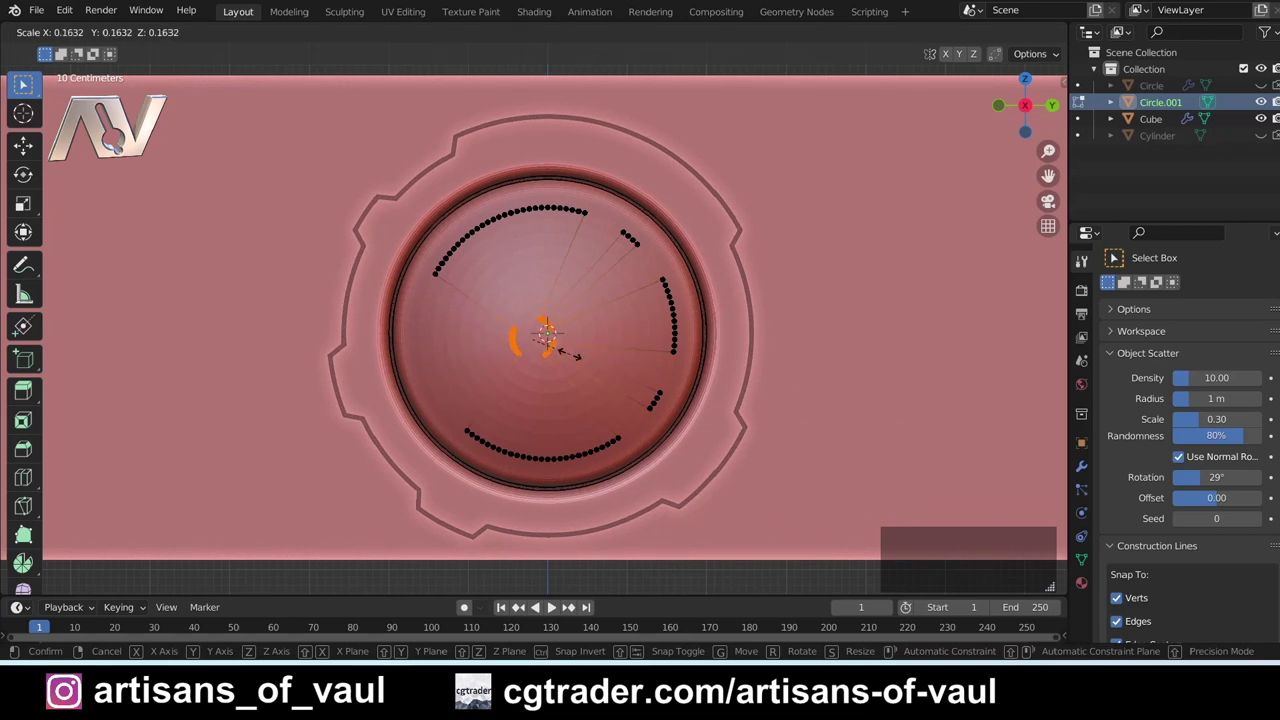
pyautogui.press('Escape')
pyautogui.click(583, 31)
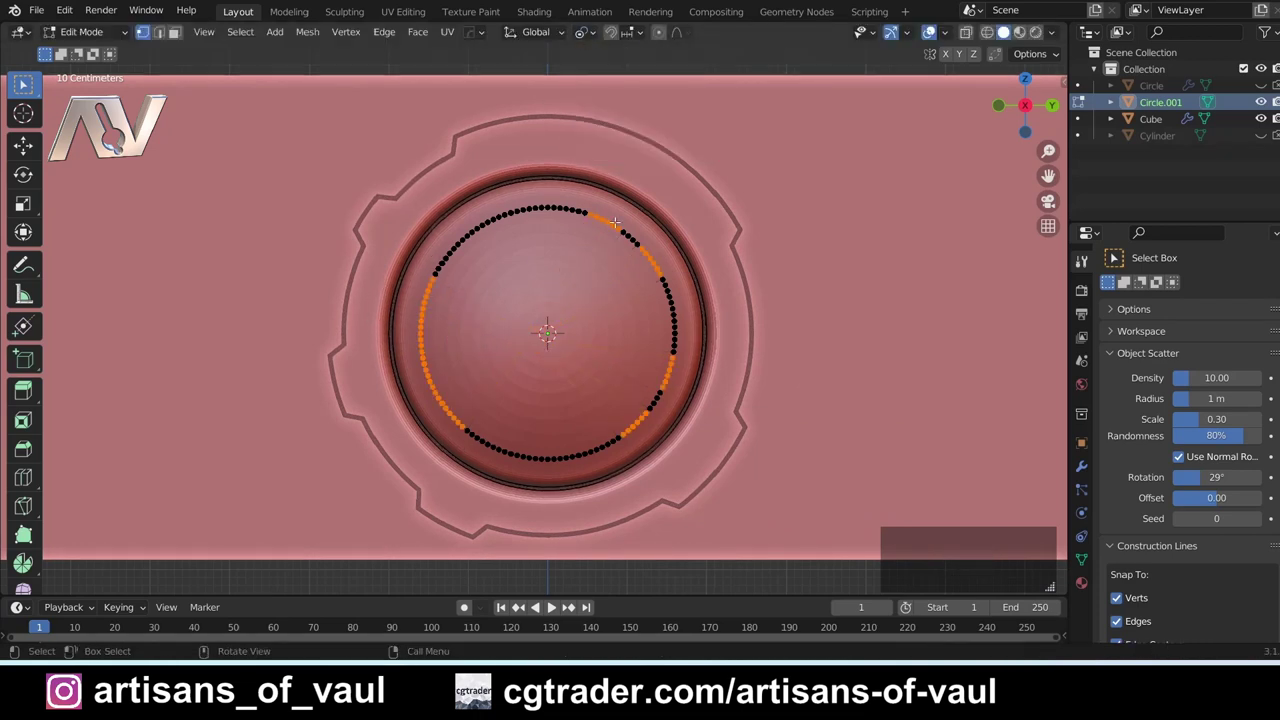
# - Set the transform pivot point to the 3D Cursor
pyautogui.click(583, 31)
pyautogui.click(585, 31)
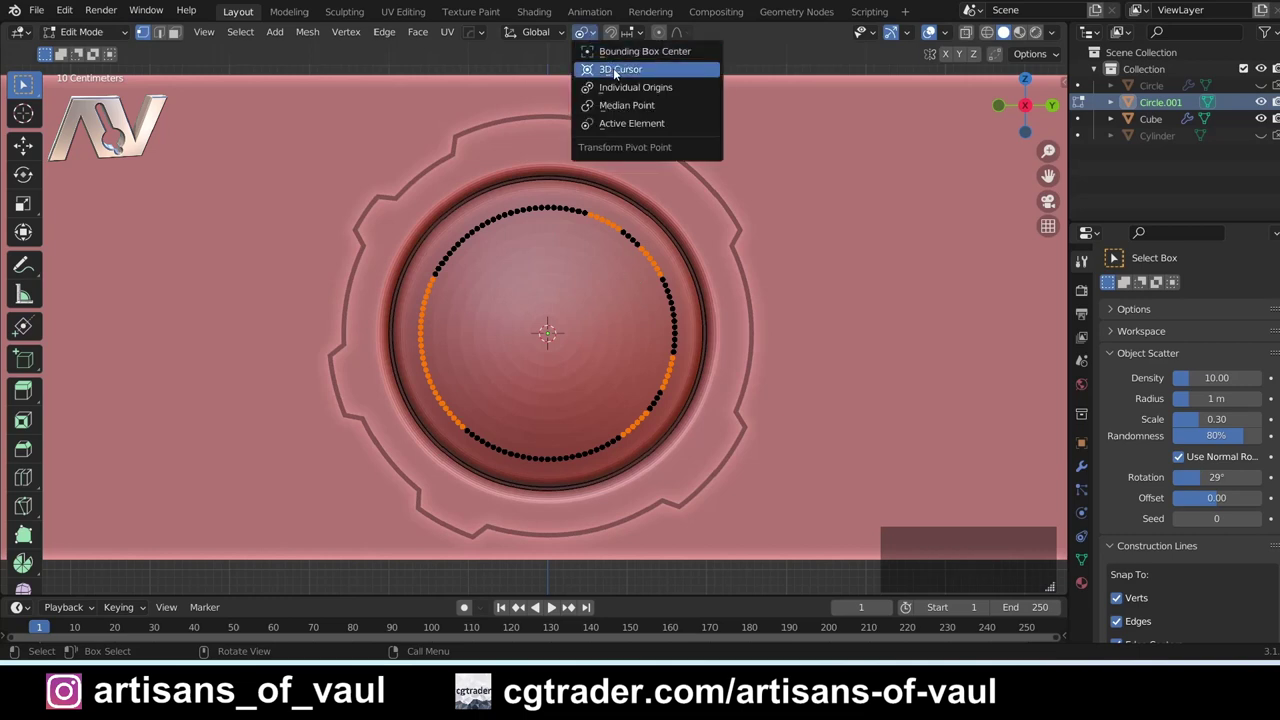
pyautogui.click(615, 70)
pyautogui.press('s')
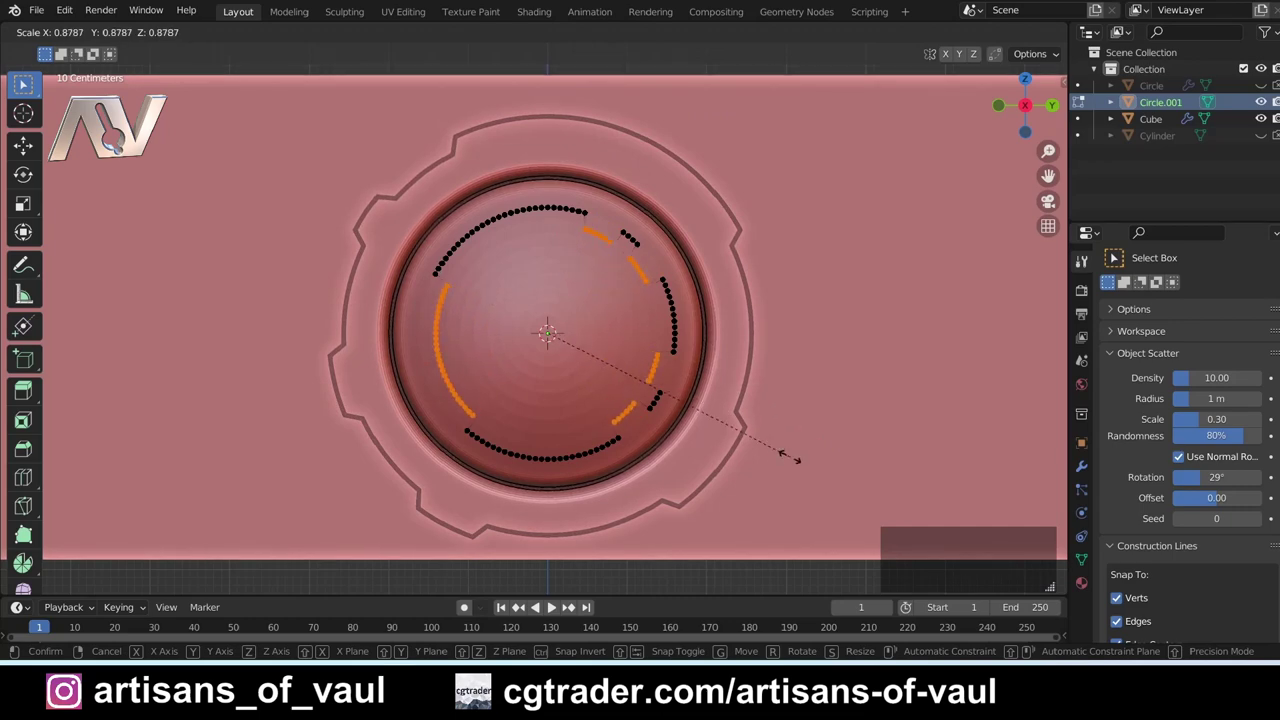
pyautogui.press('Escape')
pyautogui.moveTo(596, 374); pyautogui.dragTo(632, 374, button='middle')
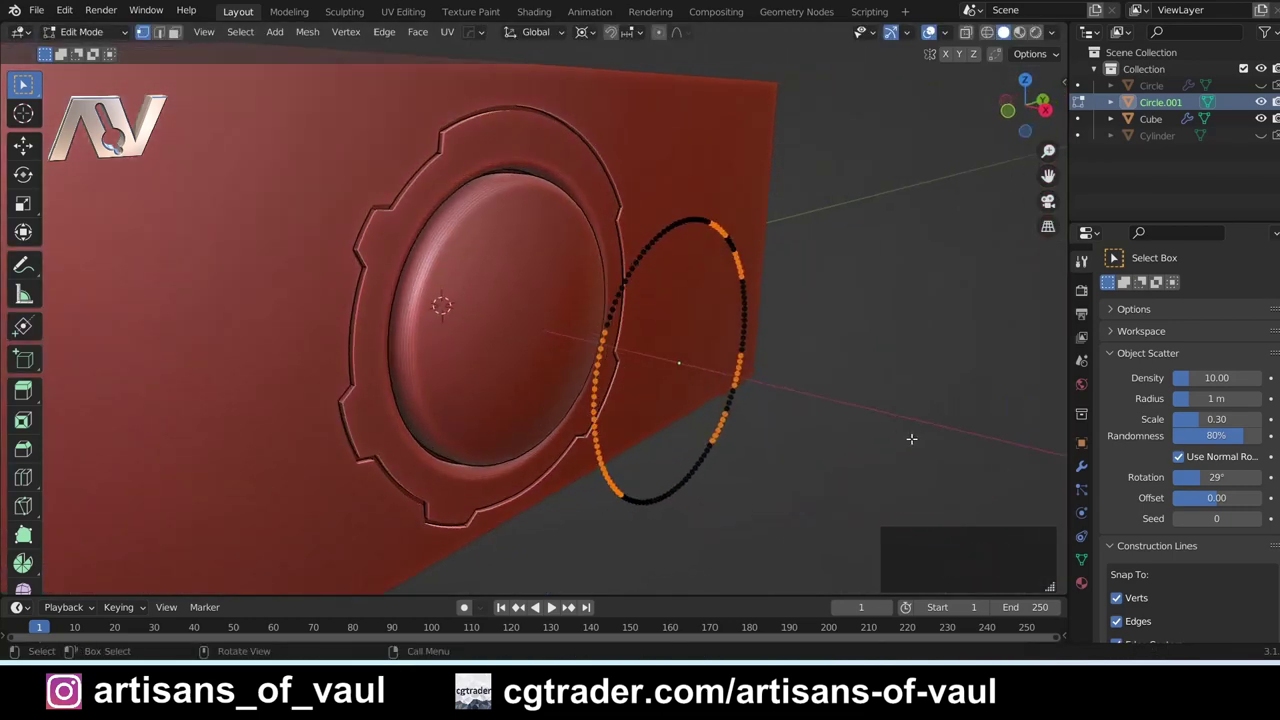
pyautogui.press('s')
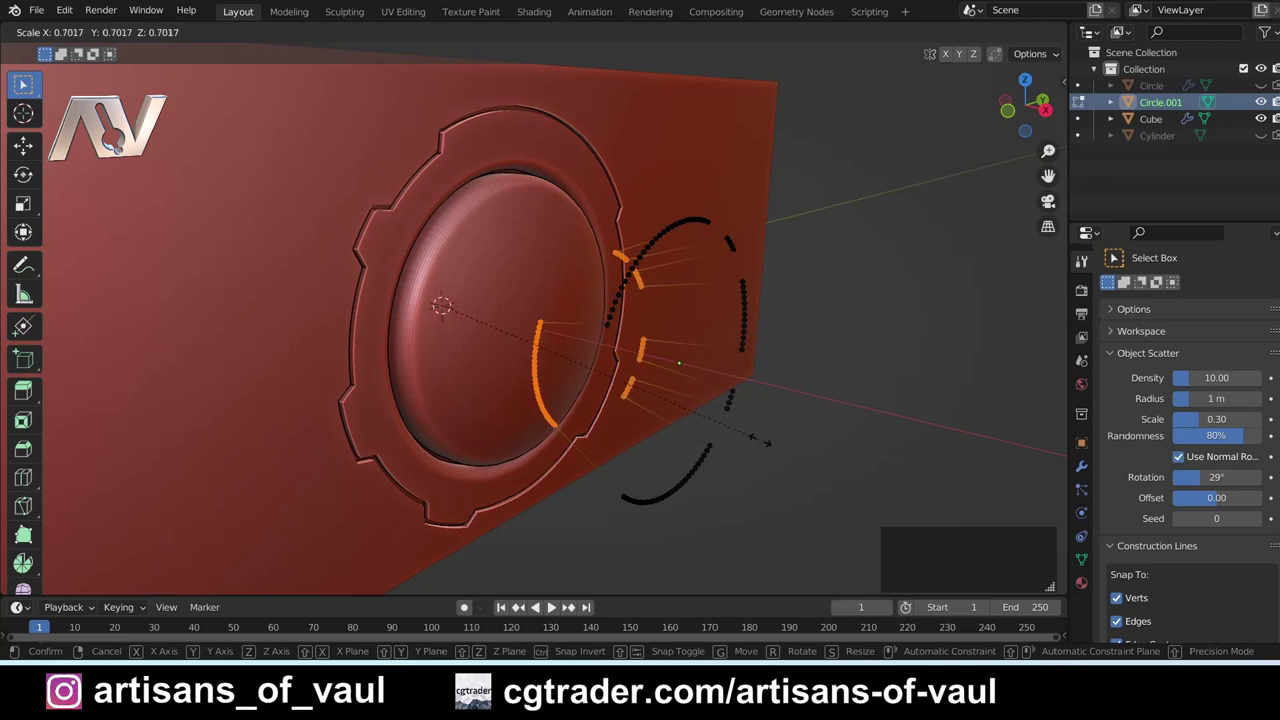
pyautogui.press('shift')
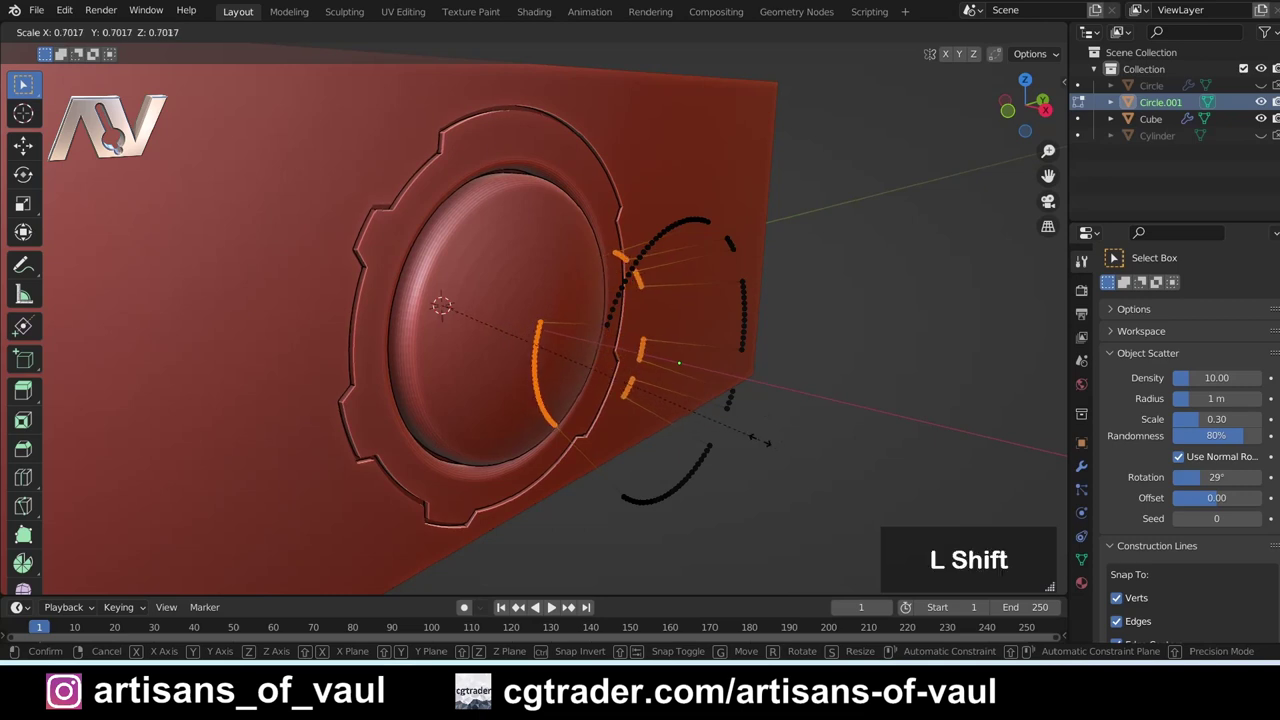
pyautogui.hotkey('shift', 'x')
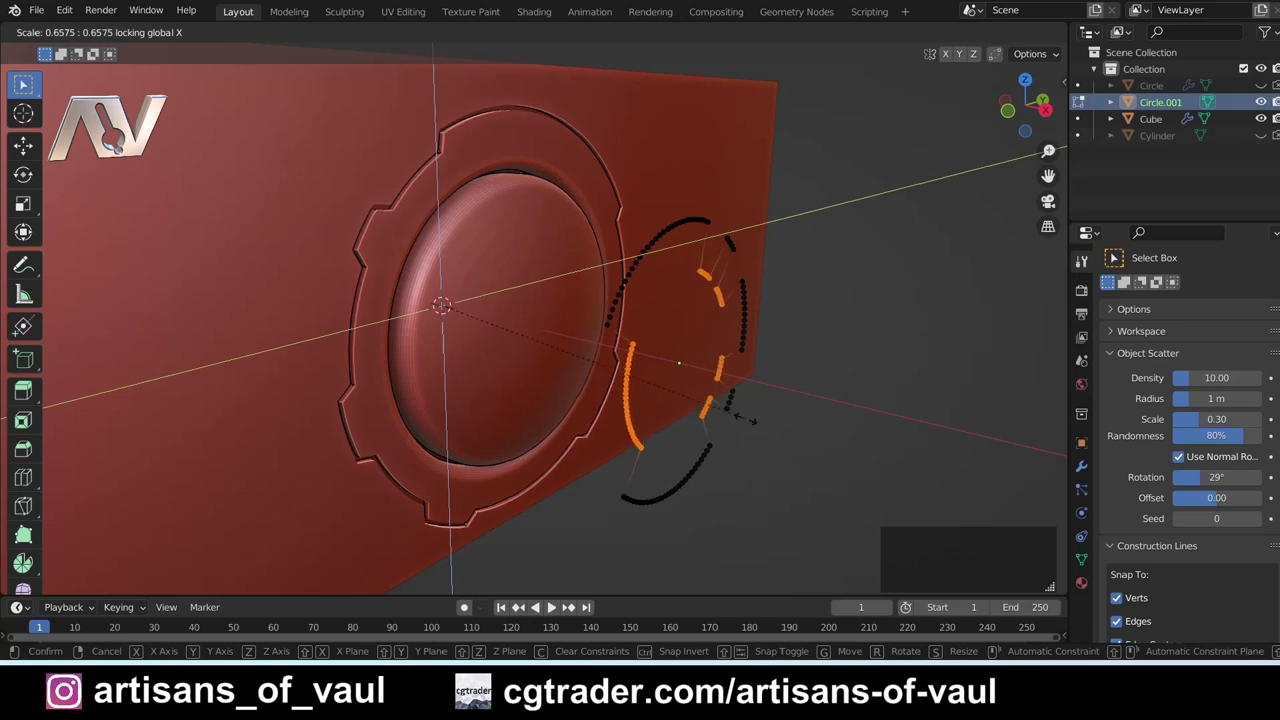
pyautogui.click(744, 420)
pyautogui.click(1047, 112)
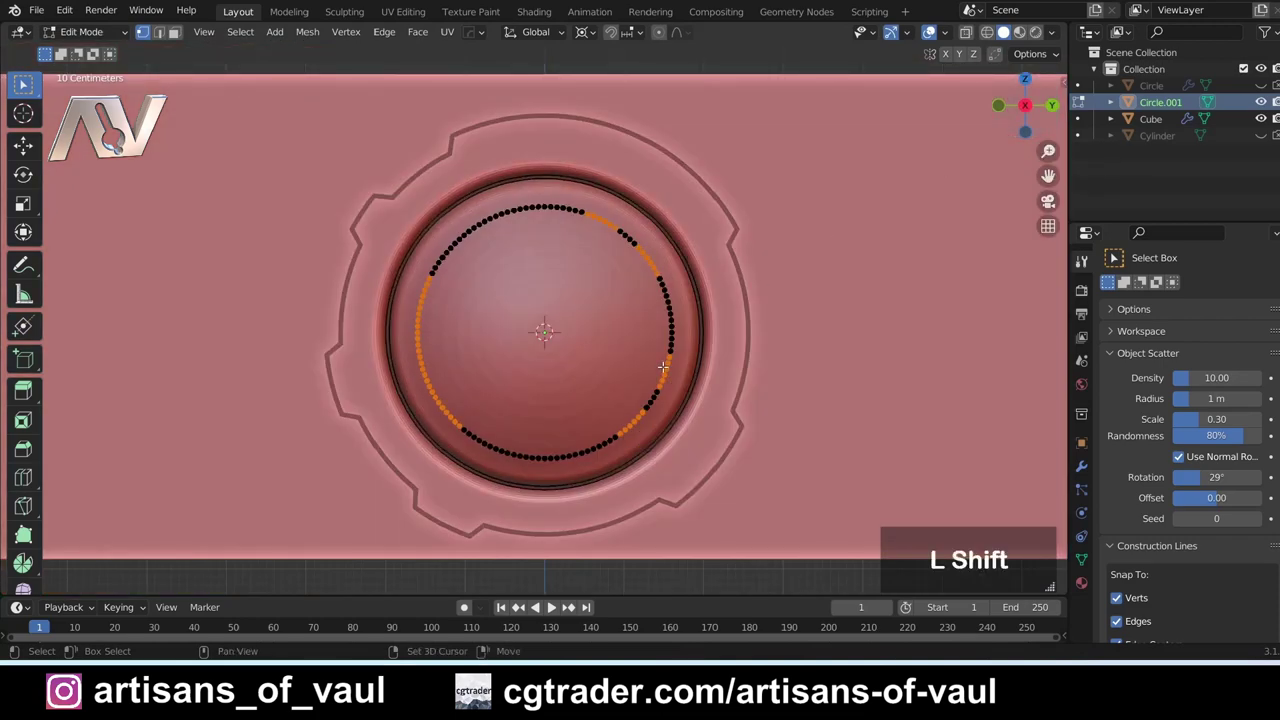
# - Scale the selected arcs inward about the 3D cursor by about 0.867, working in wireframe from the view along X
pyautogui.hotkey('shift', 'z')
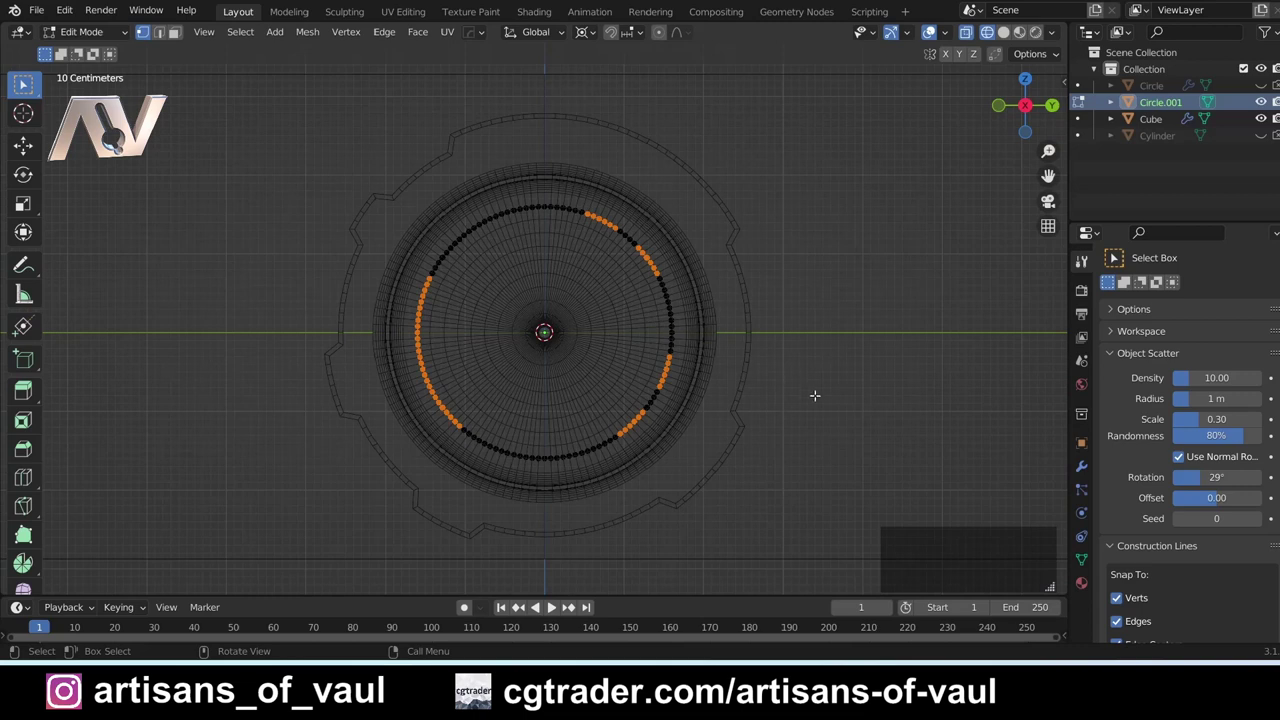
pyautogui.press('s')
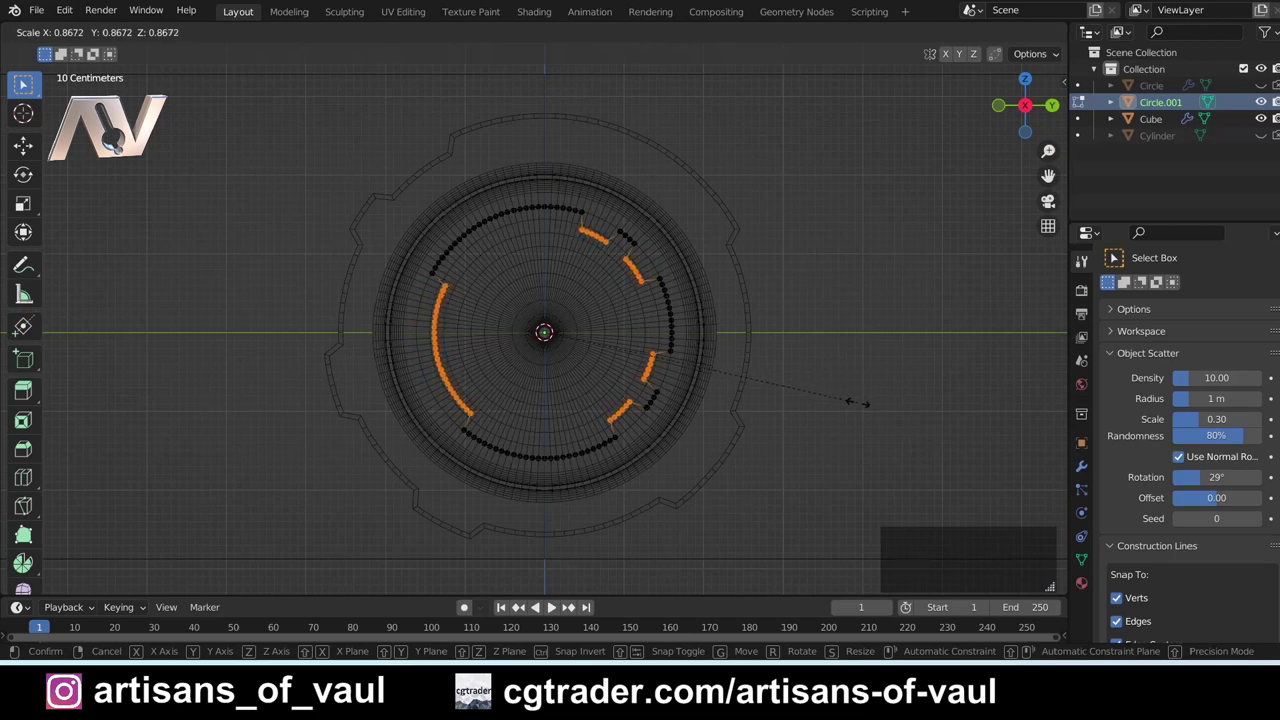
pyautogui.click(857, 403)
pyautogui.hotkey('alt', 'z')
# - Select all vertices of the circle, set the pivot to Active Element and flatten them by scaling to 0 along X
pyautogui.moveTo(549, 380)
pyautogui.mouseDown(button='middle')
pyautogui.moveTo(529, 323)
pyautogui.moveTo(597, 229)
pyautogui.mouseUp(button='middle')
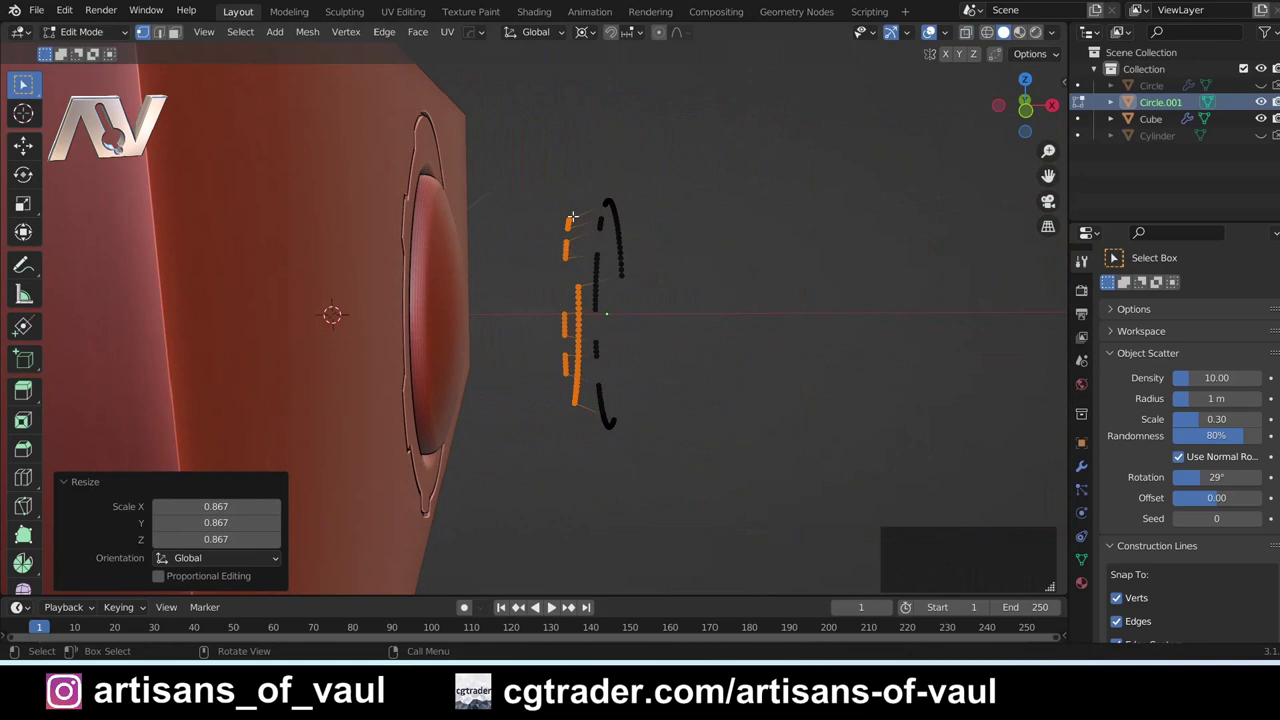
pyautogui.moveTo(504, 138); pyautogui.dragTo(707, 500)
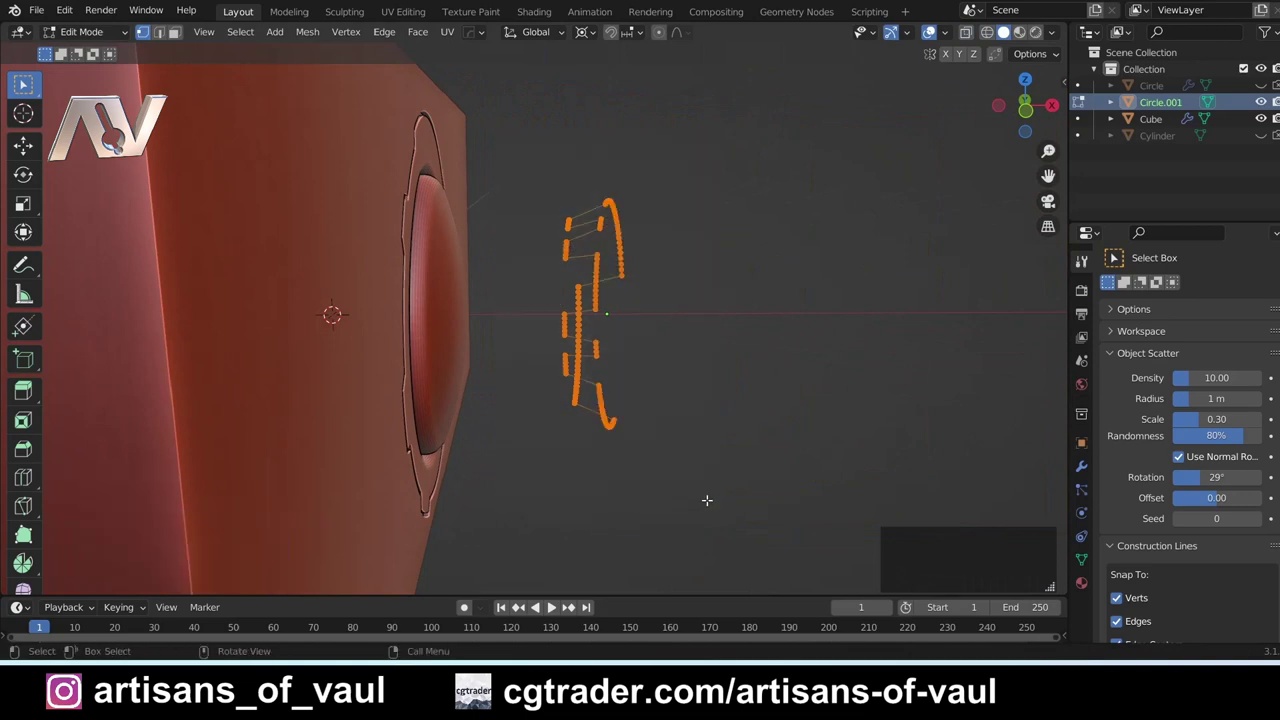
pyautogui.click(585, 32)
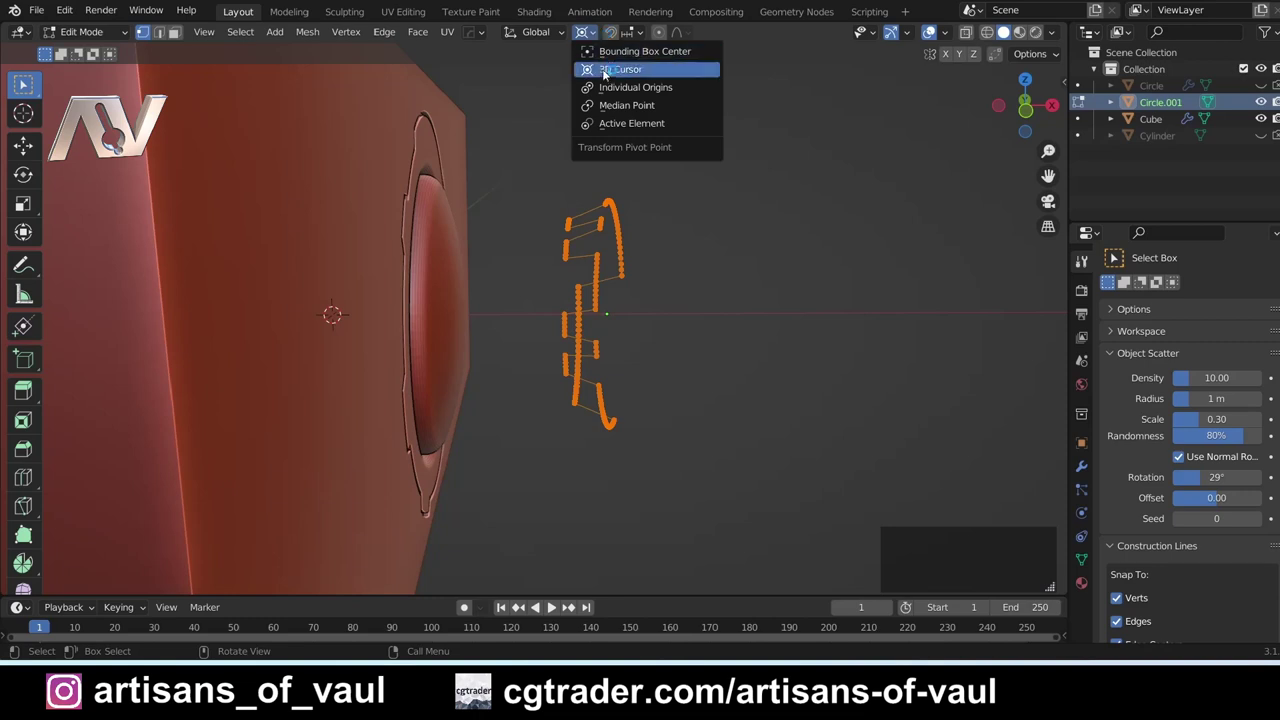
pyautogui.click(604, 70)
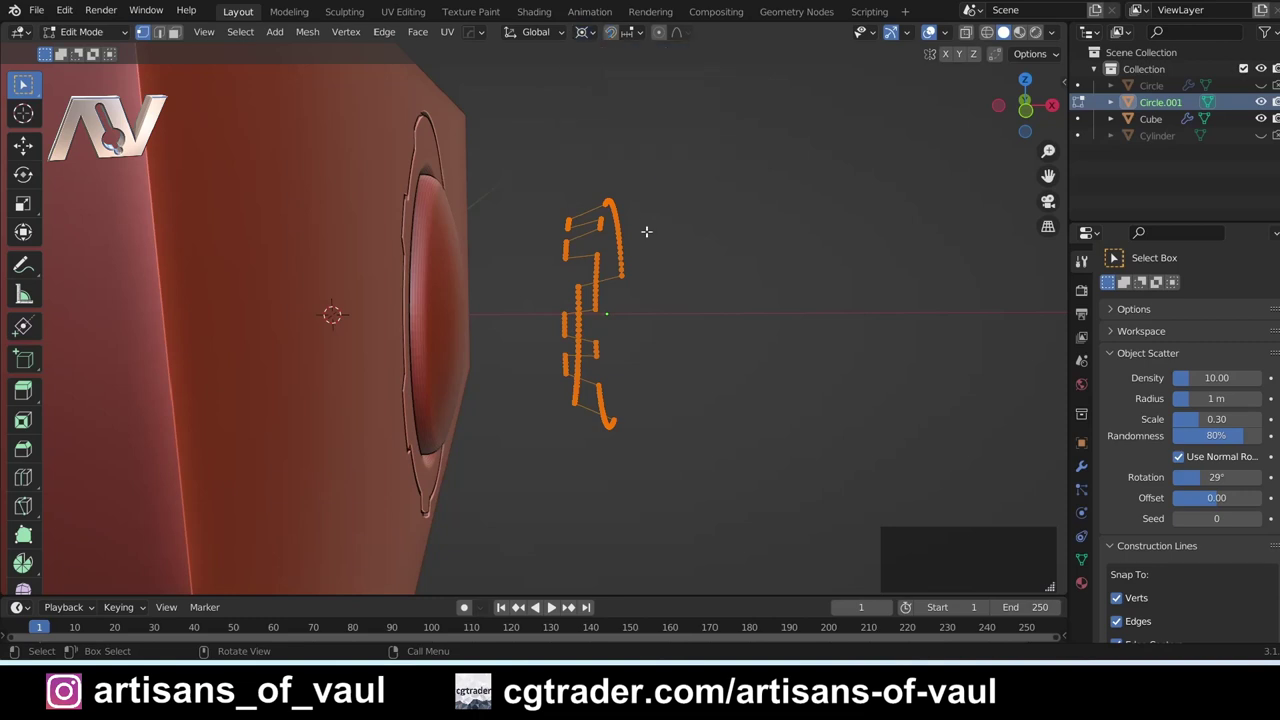
pyautogui.click(592, 33)
pyautogui.click(619, 121)
pyautogui.press('s')
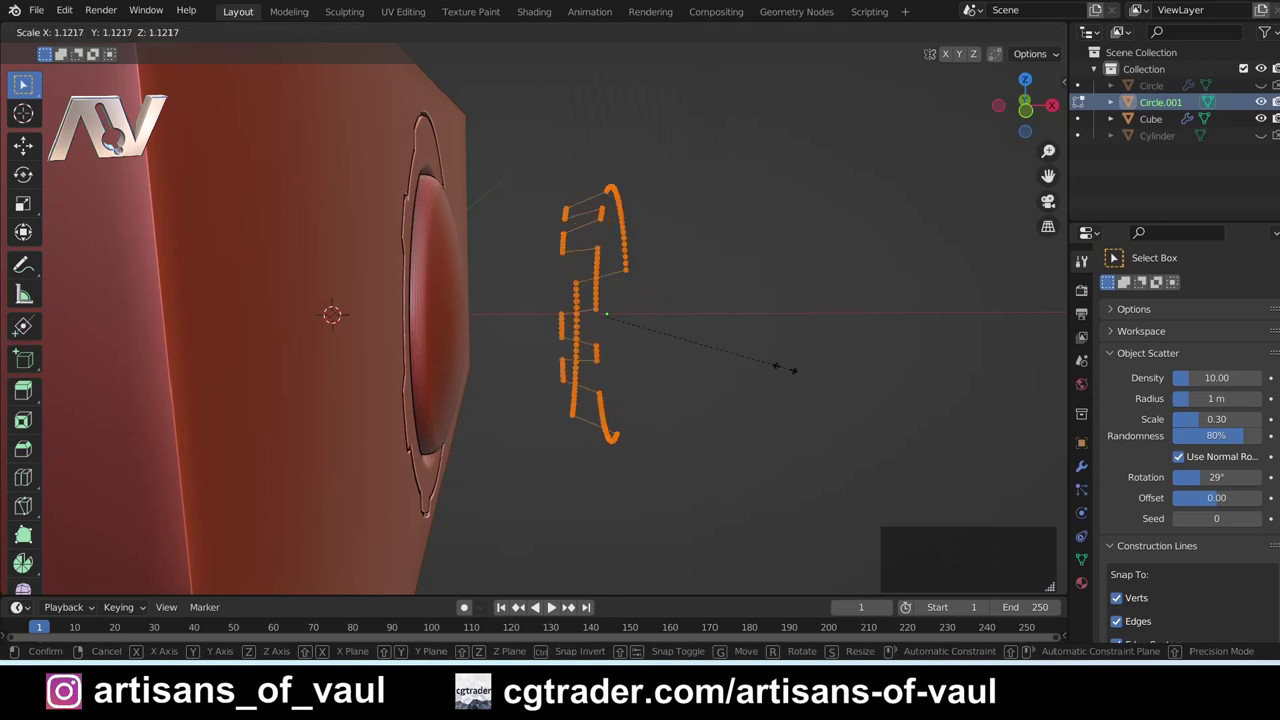
pyautogui.press('x')
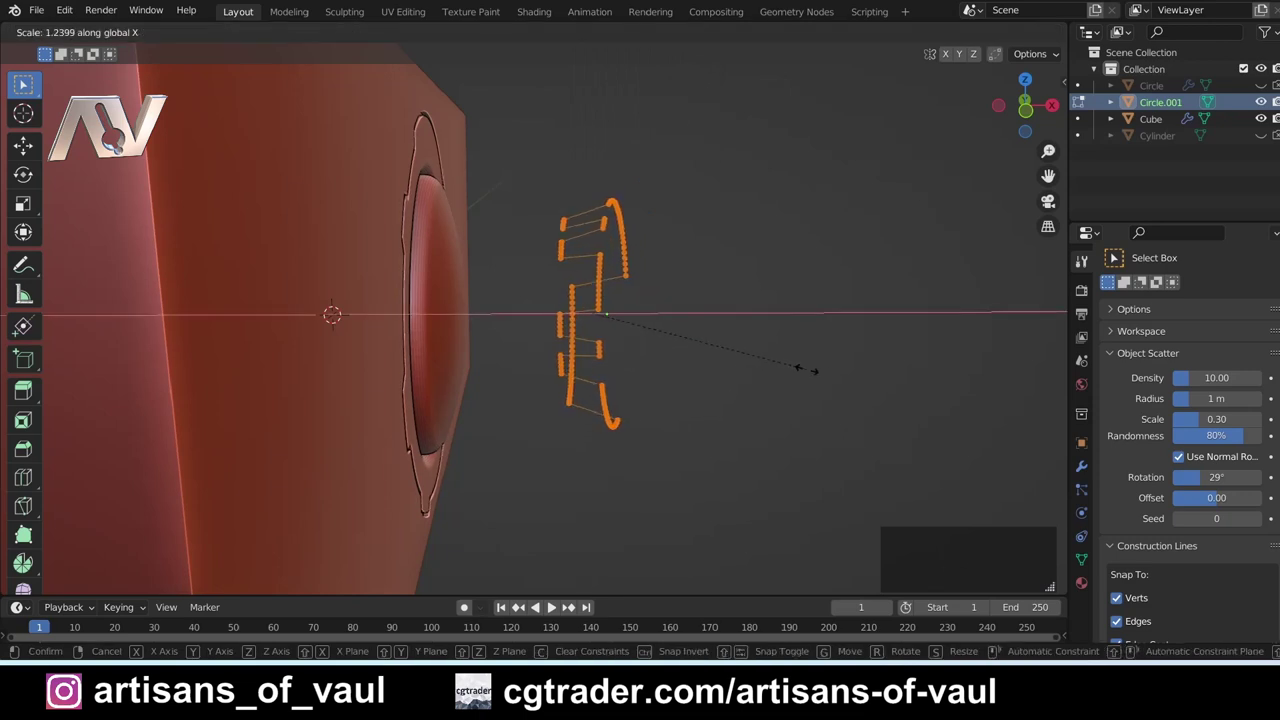
pyautogui.write('0')
pyautogui.press('Return')
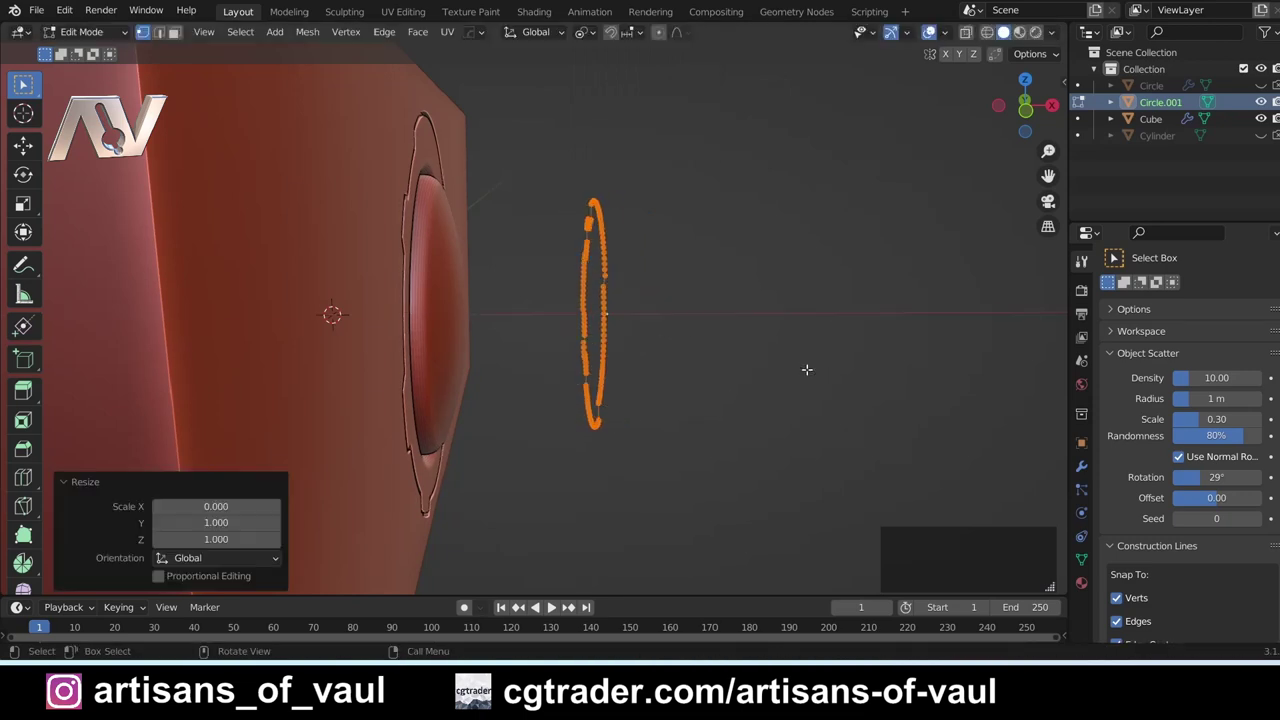
# - Extrude the flattened notched outline about 0.61 m along the X axis
pyautogui.click(1025, 108)
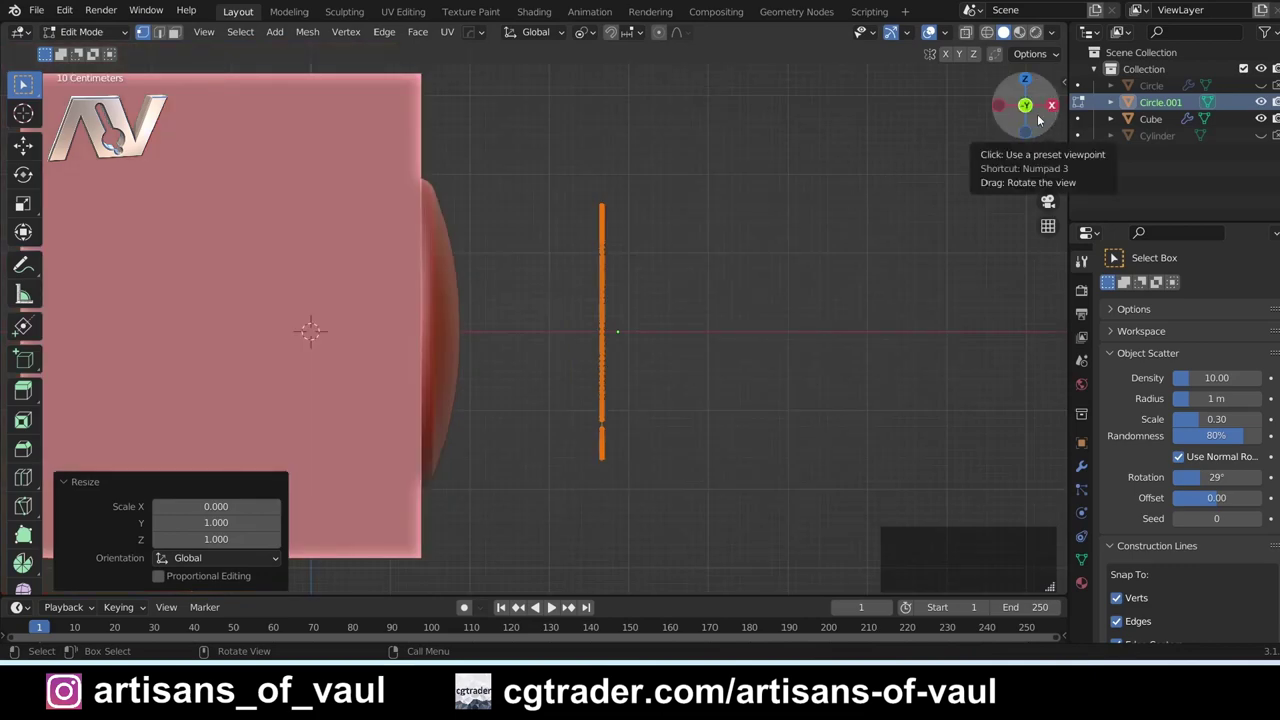
pyautogui.moveTo(1035, 125); pyautogui.dragTo(565, 258, button='middle')
pyautogui.press('e')
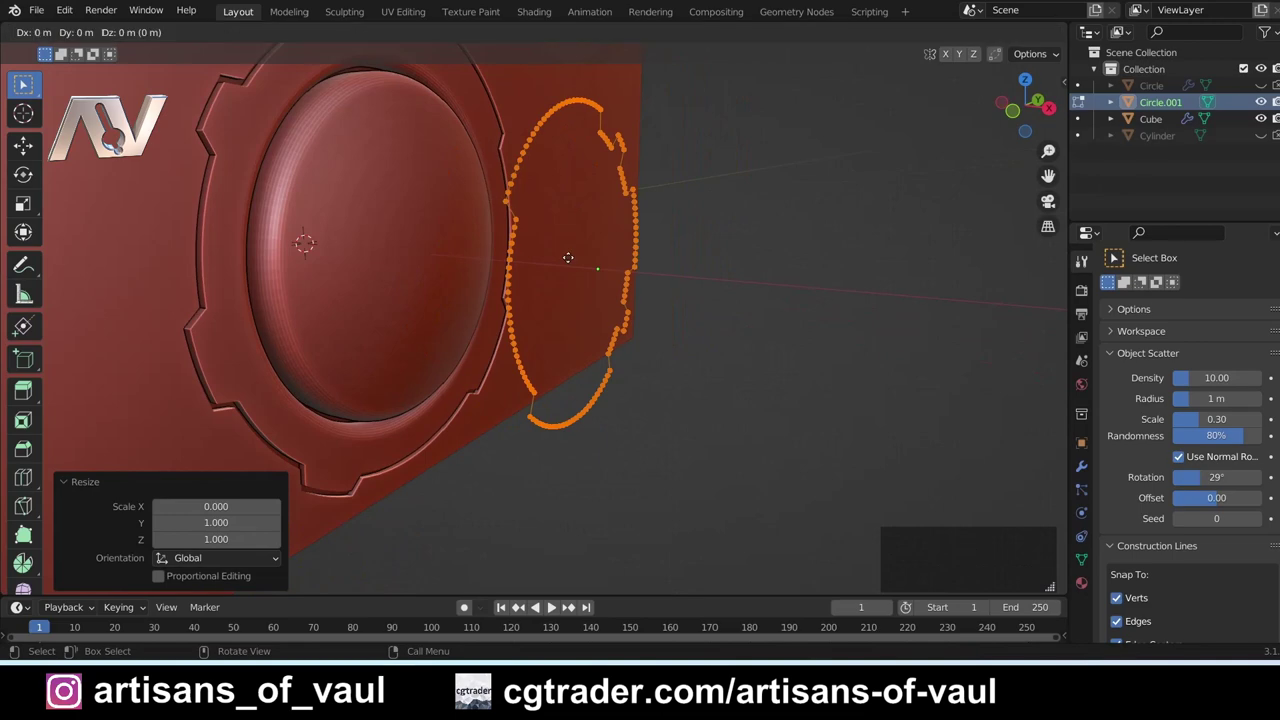
pyautogui.press('x')
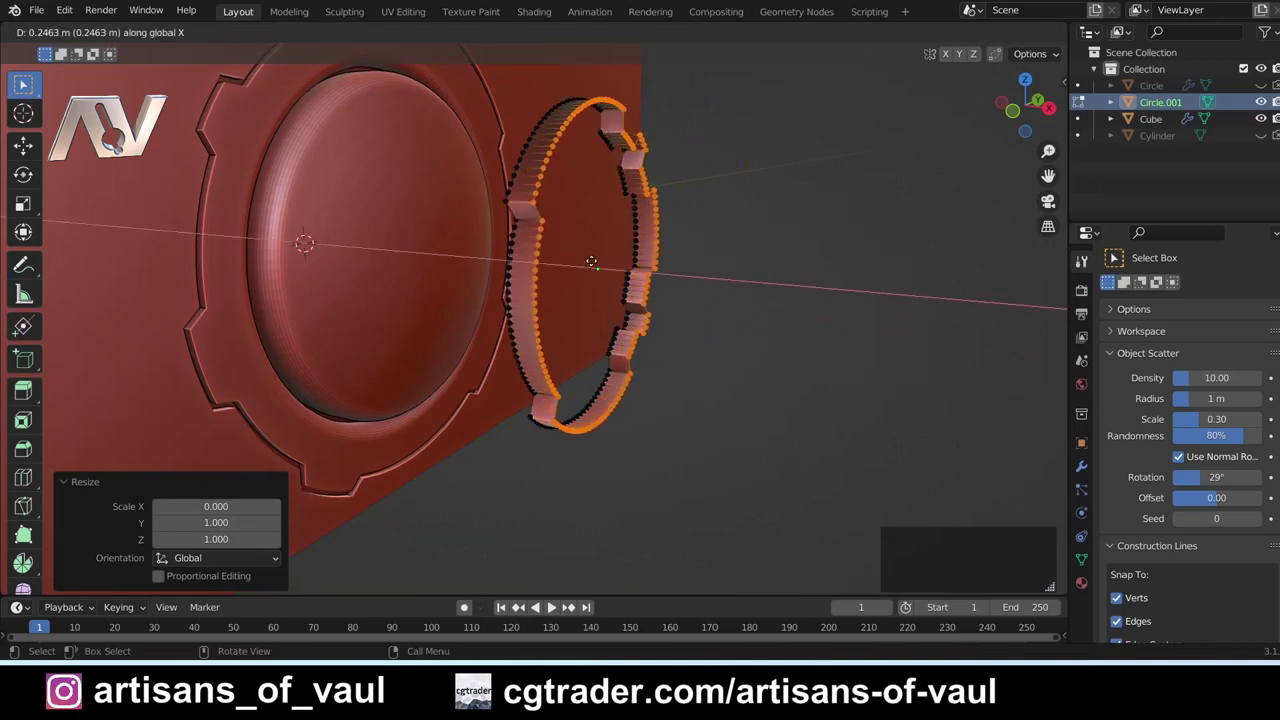
pyautogui.click(625, 276)
pyautogui.moveTo(670, 290); pyautogui.dragTo(561, 287, button='middle')
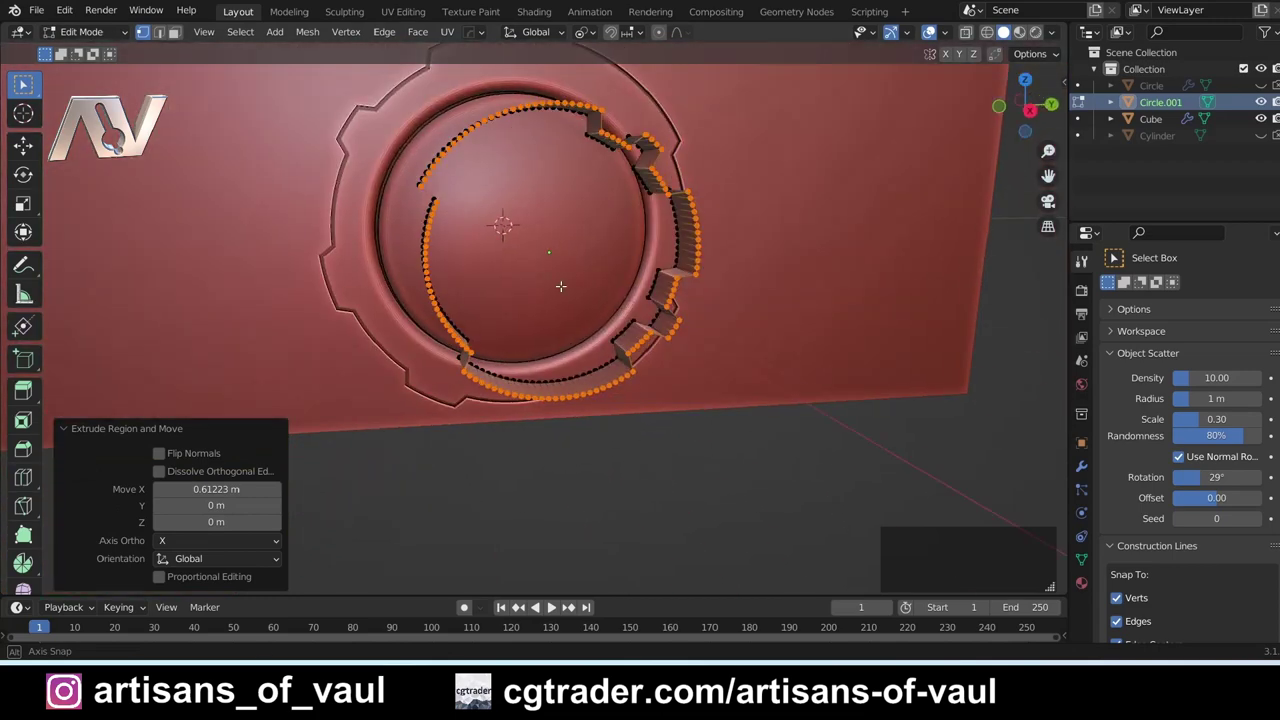
# - Add a Solidify modifier to the extruded notched ring and set its thickness to about -0.16 m
pyautogui.click(1030, 110)
pyautogui.click(1082, 469)
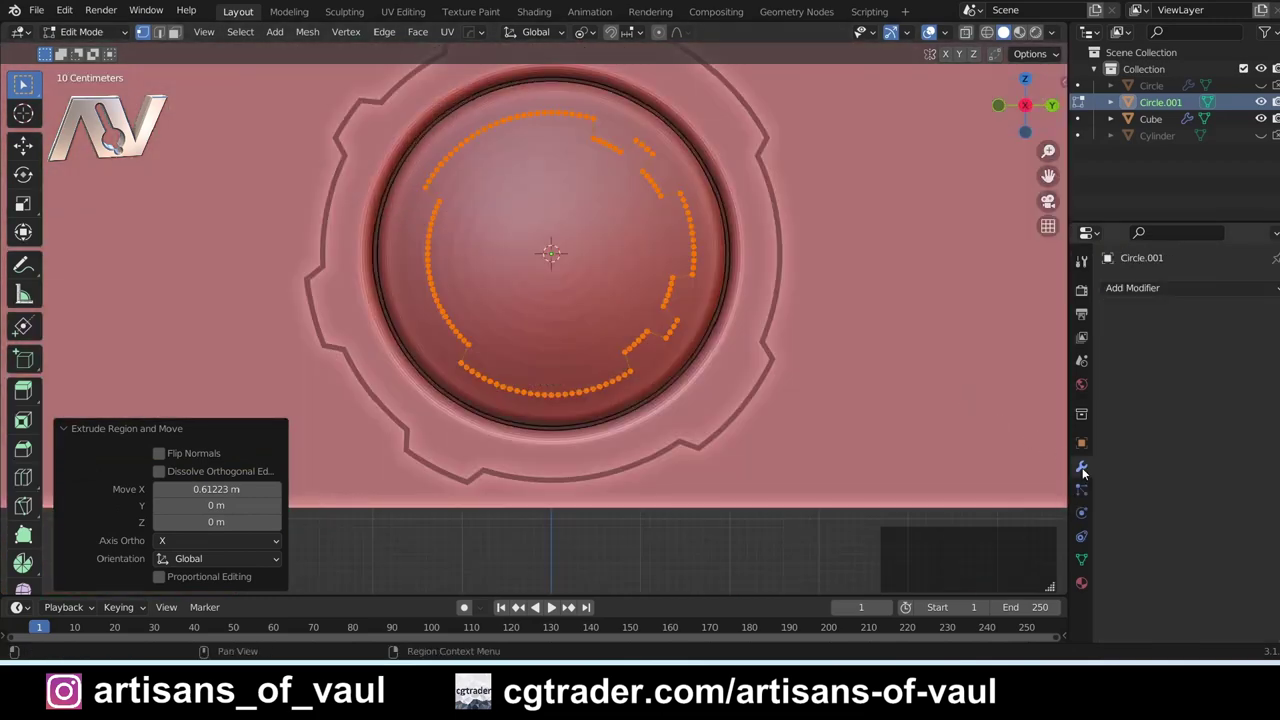
pyautogui.click(1120, 289)
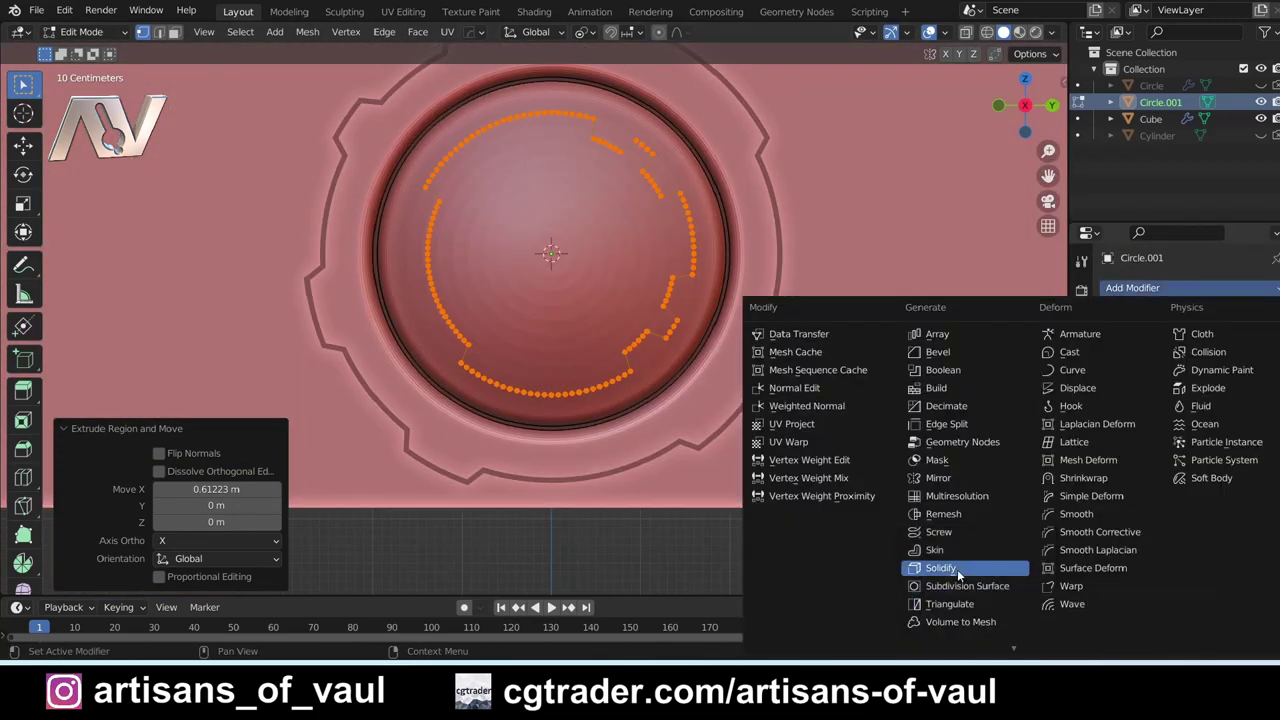
pyautogui.click(957, 569)
pyautogui.keyDown('shift'); pyautogui.moveTo(905, 304); pyautogui.dragTo(941, 377, button='middle'); pyautogui.keyUp('shift')
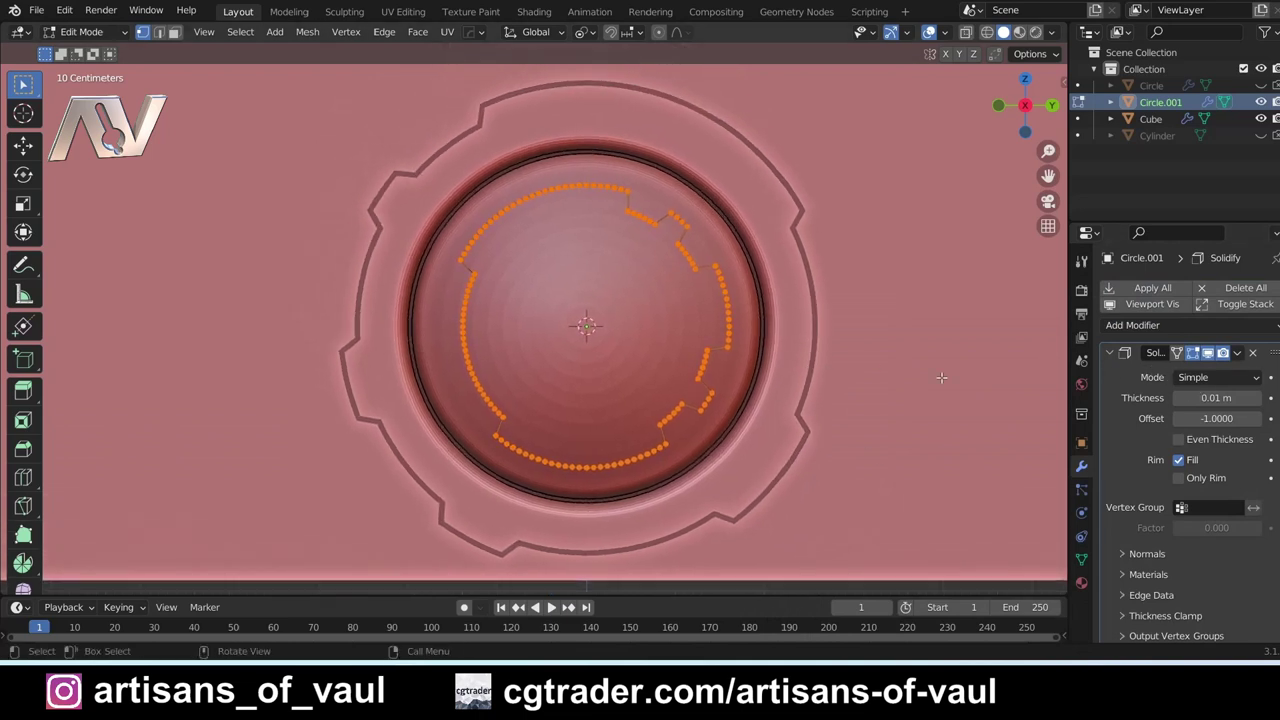
pyautogui.moveTo(1216, 398); pyautogui.dragTo(1156, 398)
pyautogui.scroll(4, 649, 253)
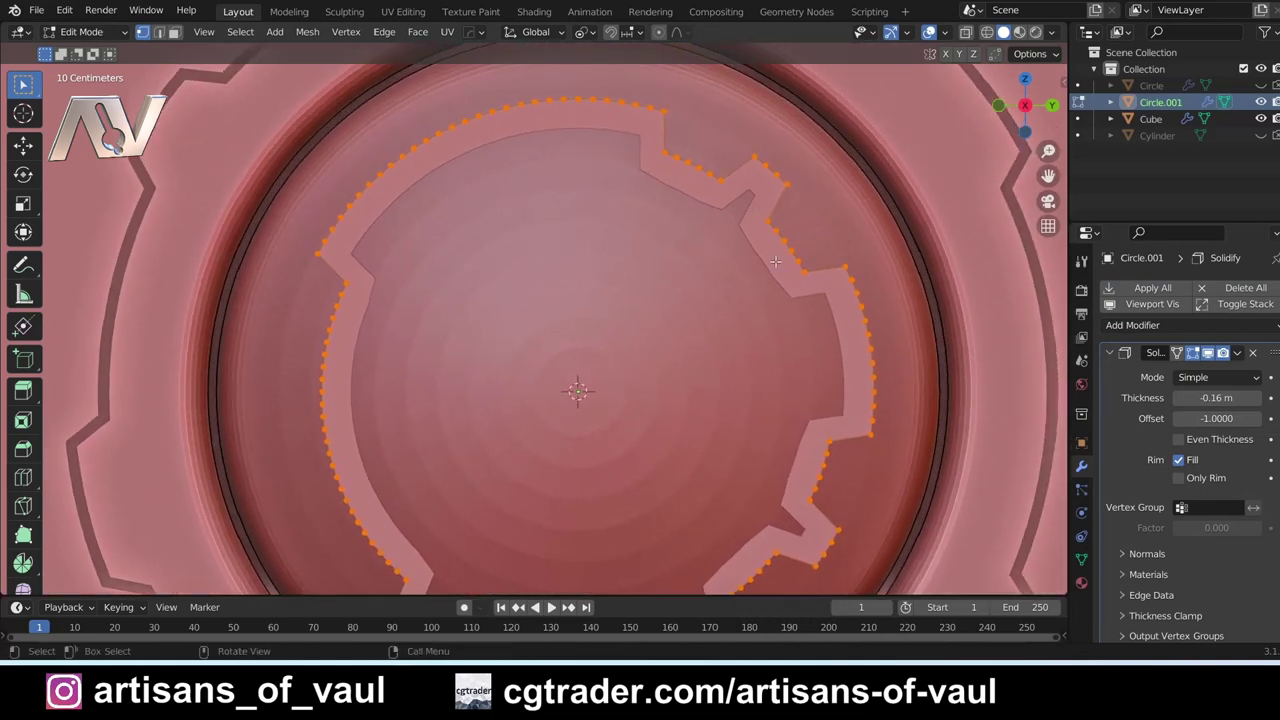
# - Enable Even Thickness on the Solidify modifier and set its thickness to about 0.06 m
pyautogui.click(1180, 440)
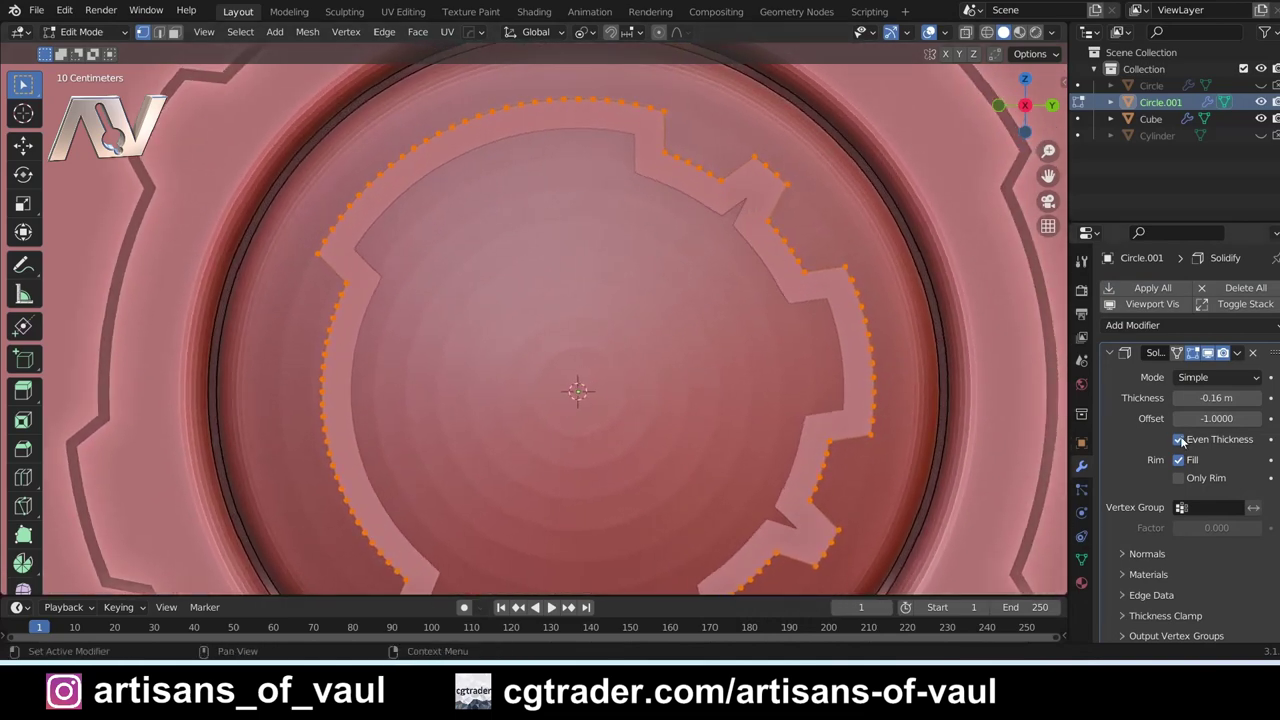
pyautogui.moveTo(1224, 400); pyautogui.dragTo(1266, 400)
pyautogui.scroll(-3, 464, 300)
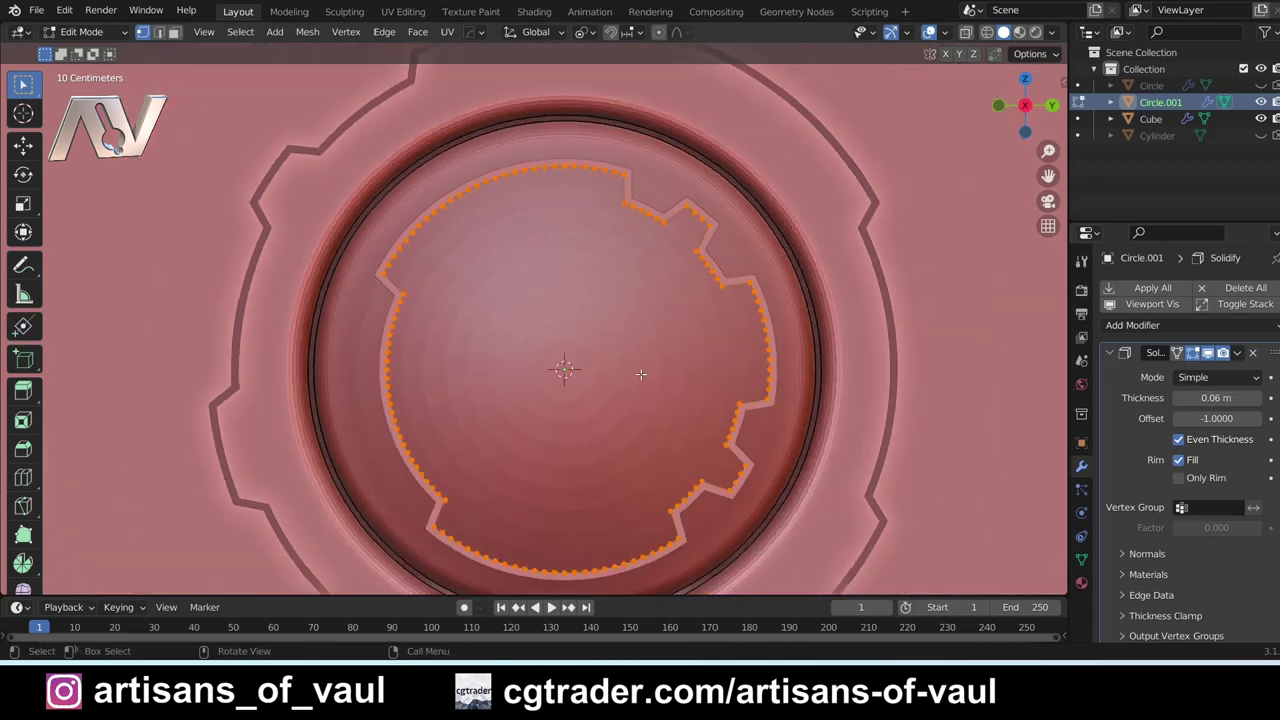
pyautogui.keyDown('shift'); pyautogui.moveTo(464, 300); pyautogui.dragTo(489, 252, button='middle'); pyautogui.keyUp('shift')
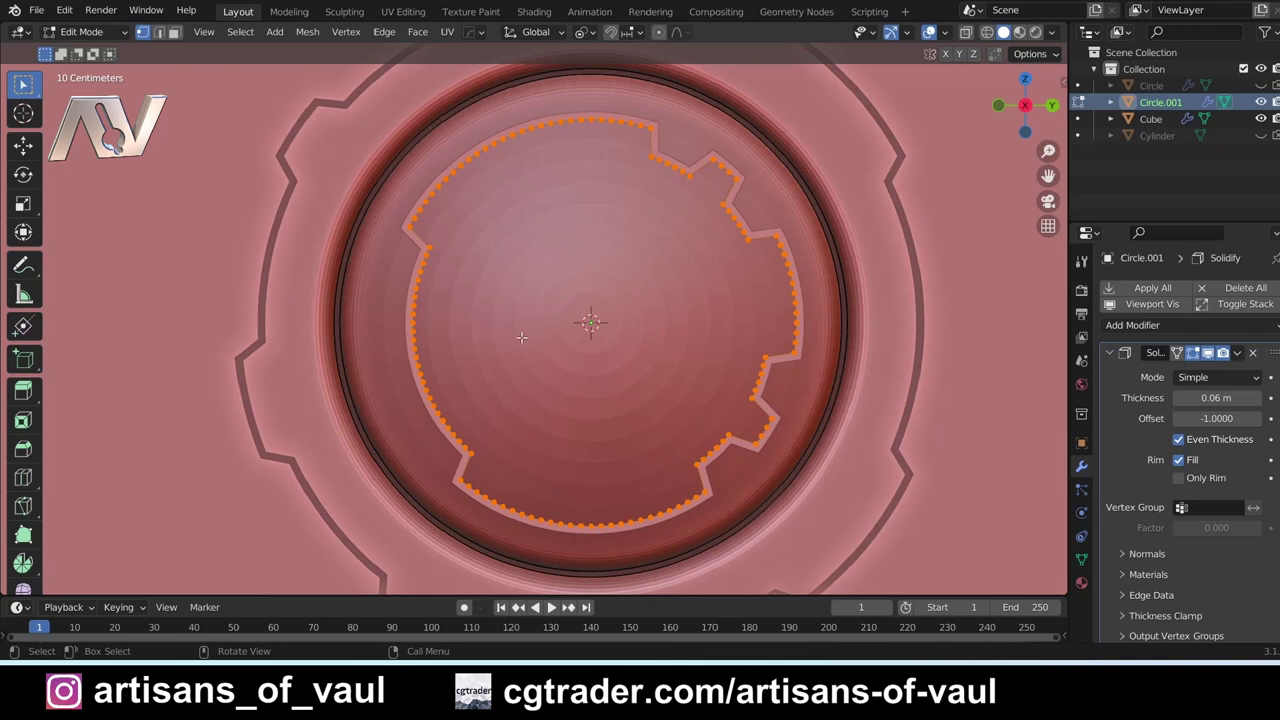
pyautogui.moveTo(1230, 397)
pyautogui.mouseDown()
pyautogui.moveTo(1176, 397)
pyautogui.moveTo(1230, 397)
pyautogui.mouseUp()
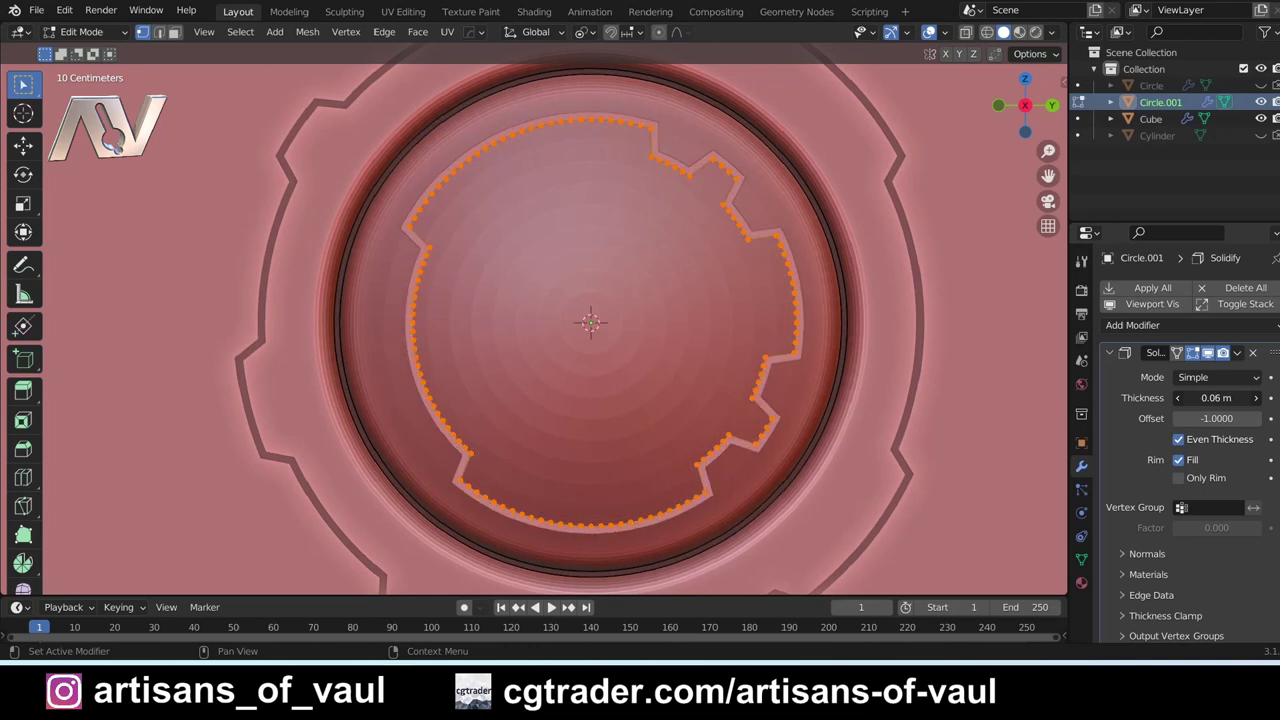
pyautogui.click(1215, 399)
pyautogui.press('Return')
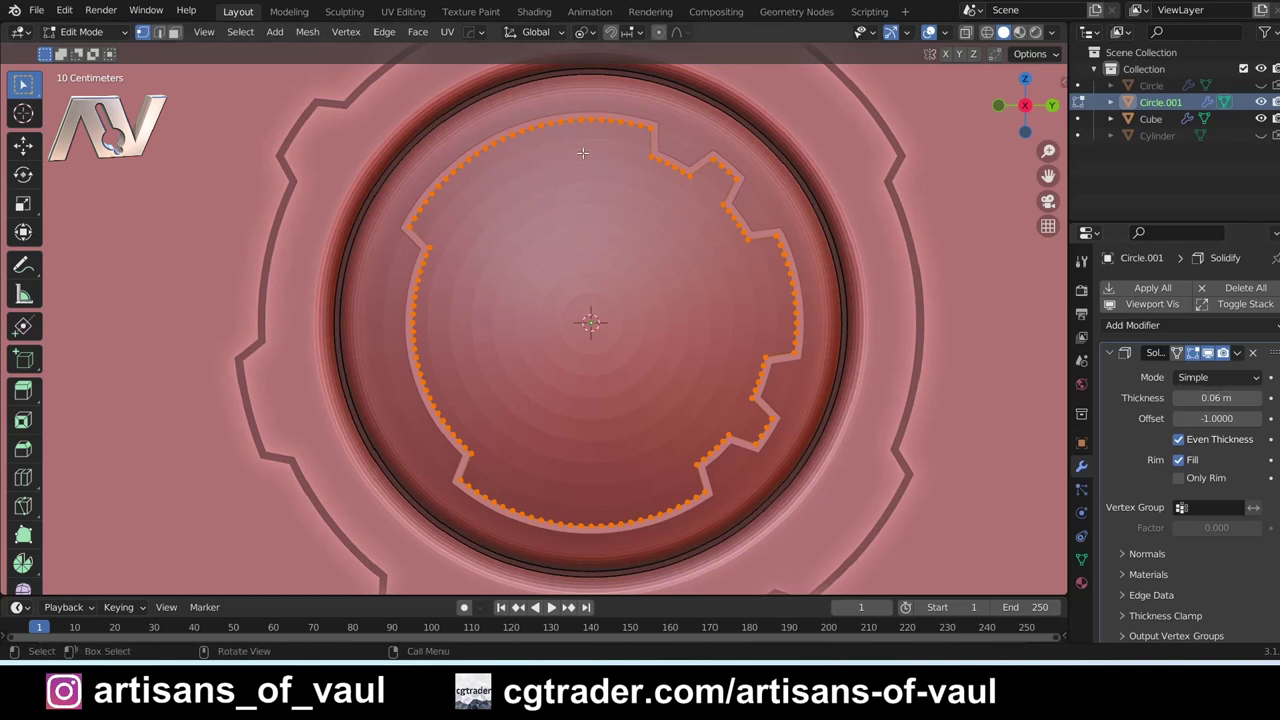
# - Try a Solidify offset of 1 and restore it to -1
pyautogui.click(1199, 418)
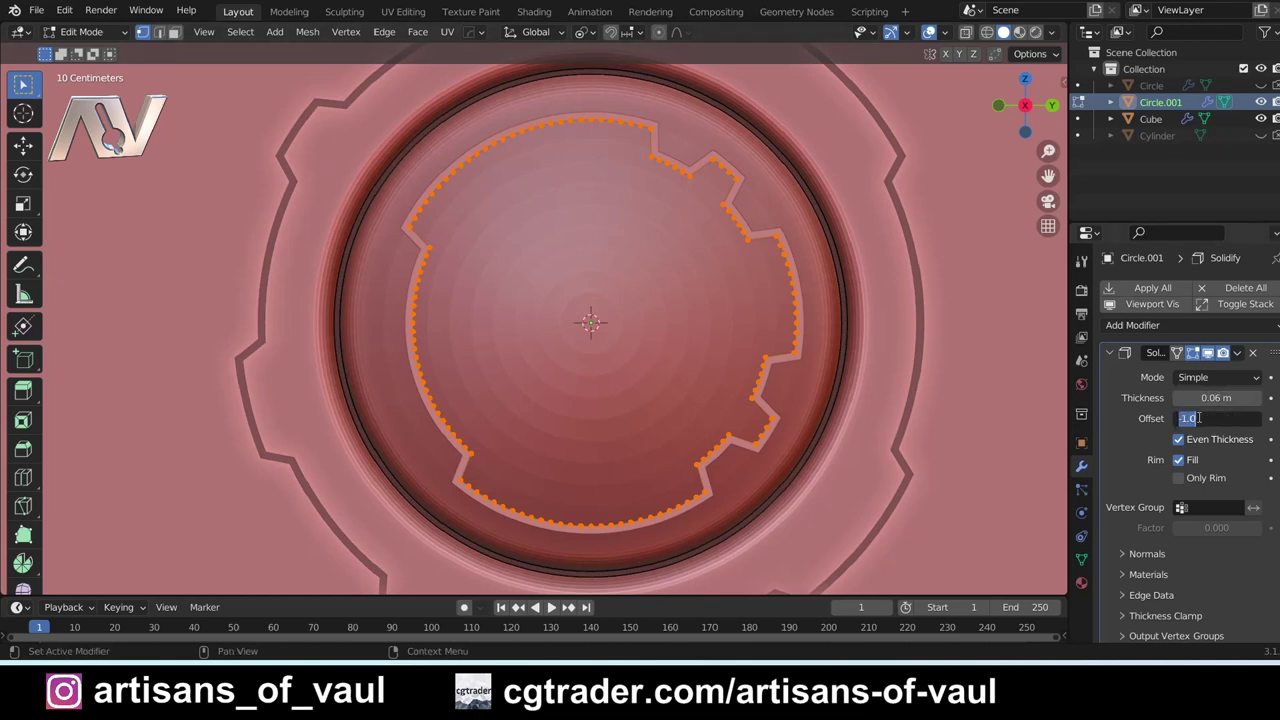
pyautogui.write('1')
pyautogui.press('Return')
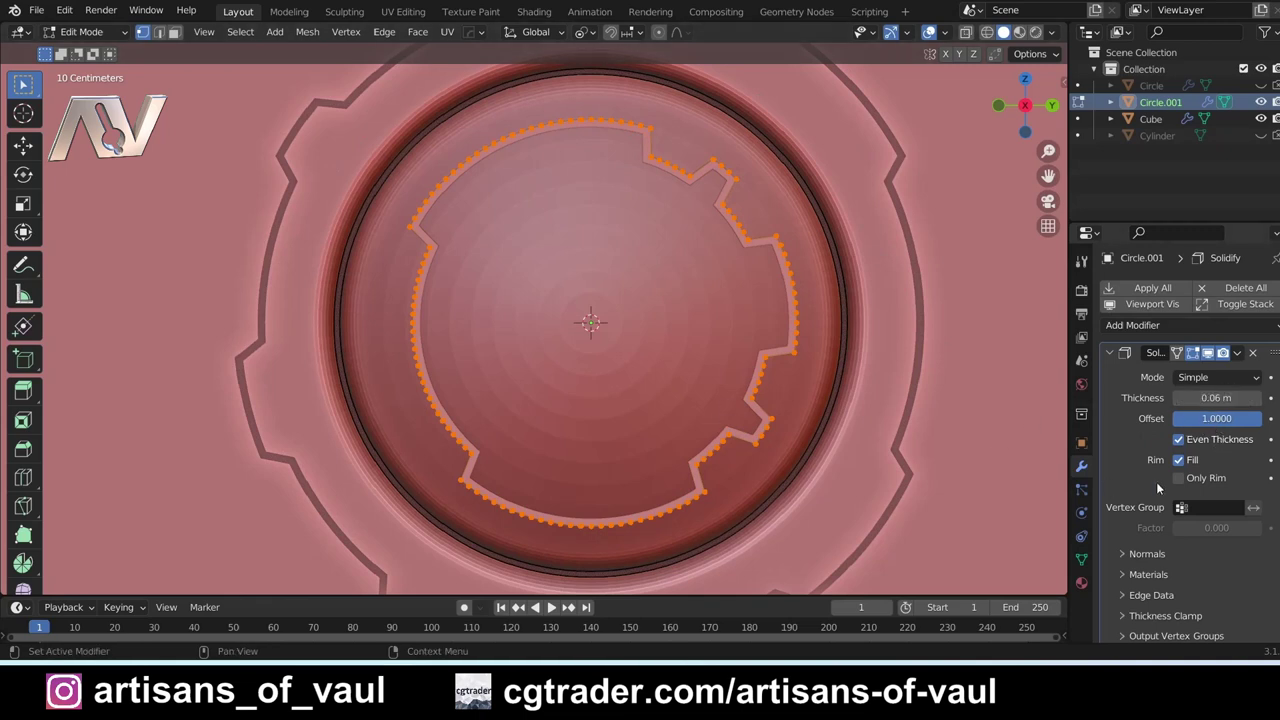
pyautogui.click(1218, 421)
pyautogui.write('-1')
pyautogui.press('Return')
# - Return to Object Mode with solid shading and move the notched ring about -2.16 m along X, into the dome
pyautogui.moveTo(732, 289); pyautogui.dragTo(700, 280, button='middle')
pyautogui.press('Tab')
pyautogui.press('z')
pyautogui.click(635, 313)
pyautogui.moveTo(637, 320); pyautogui.dragTo(726, 258, button='middle')
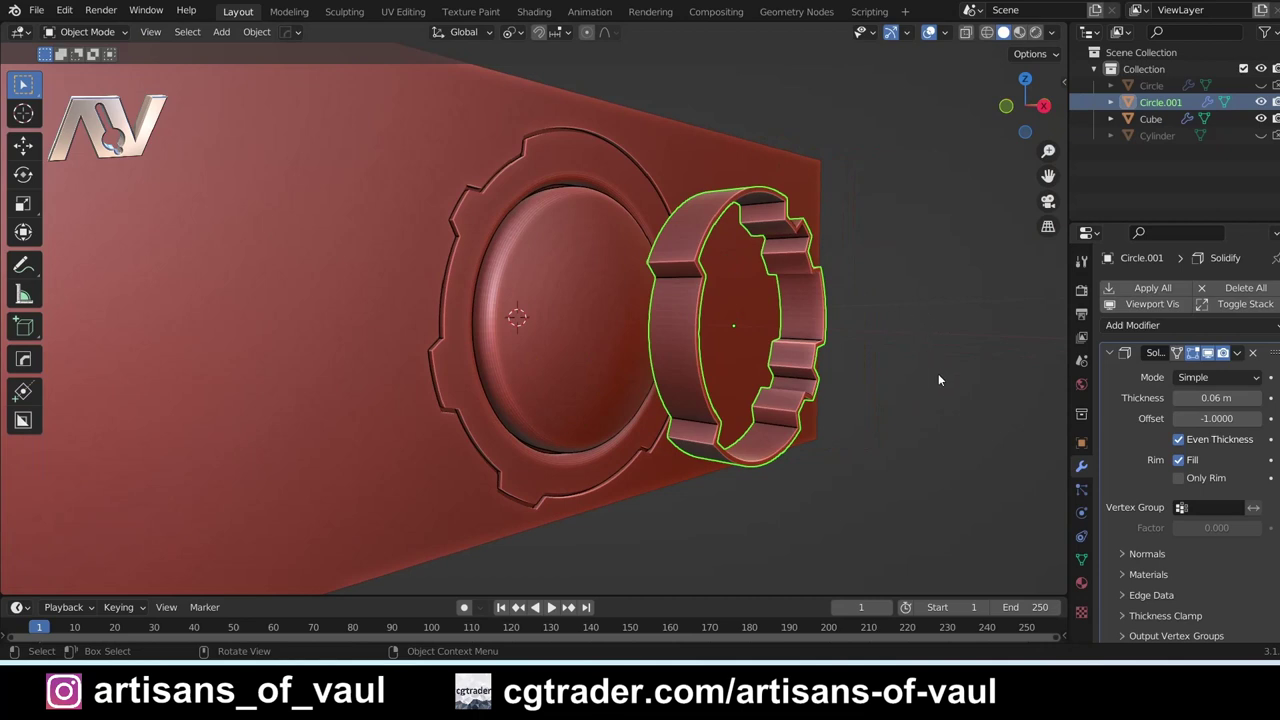
pyautogui.press('g')
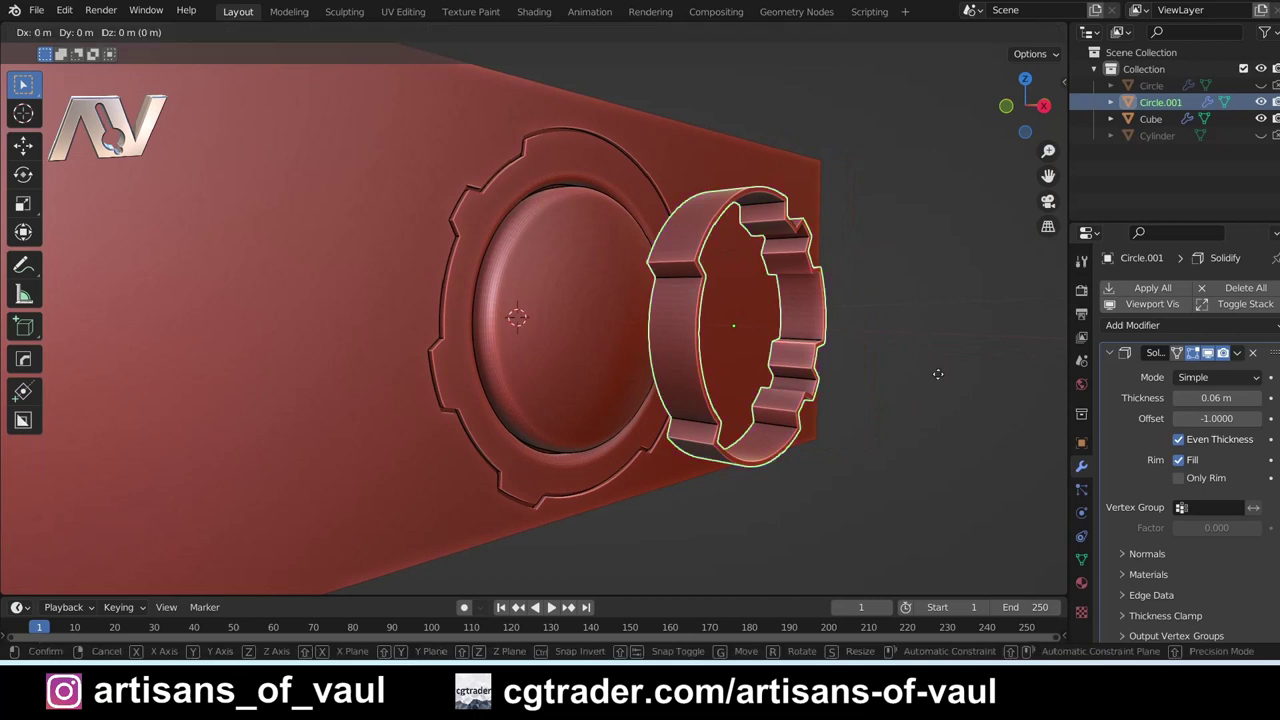
pyautogui.press('x')
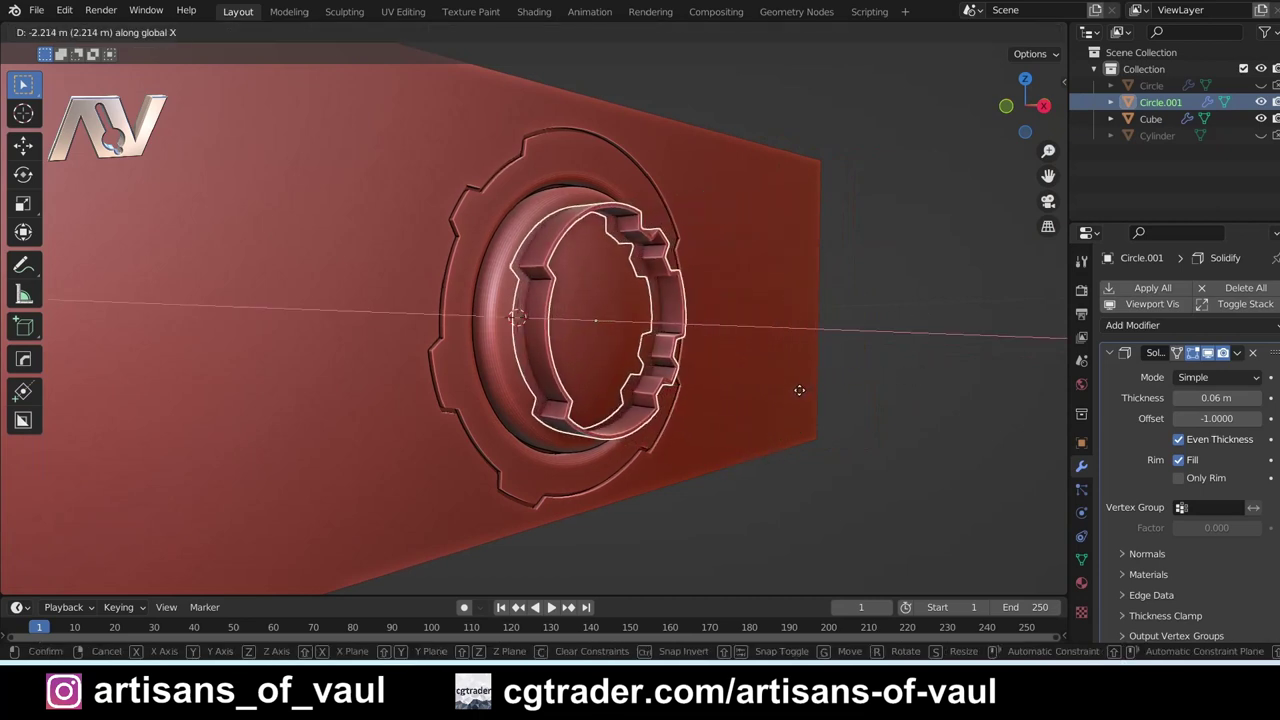
pyautogui.click(802, 398)
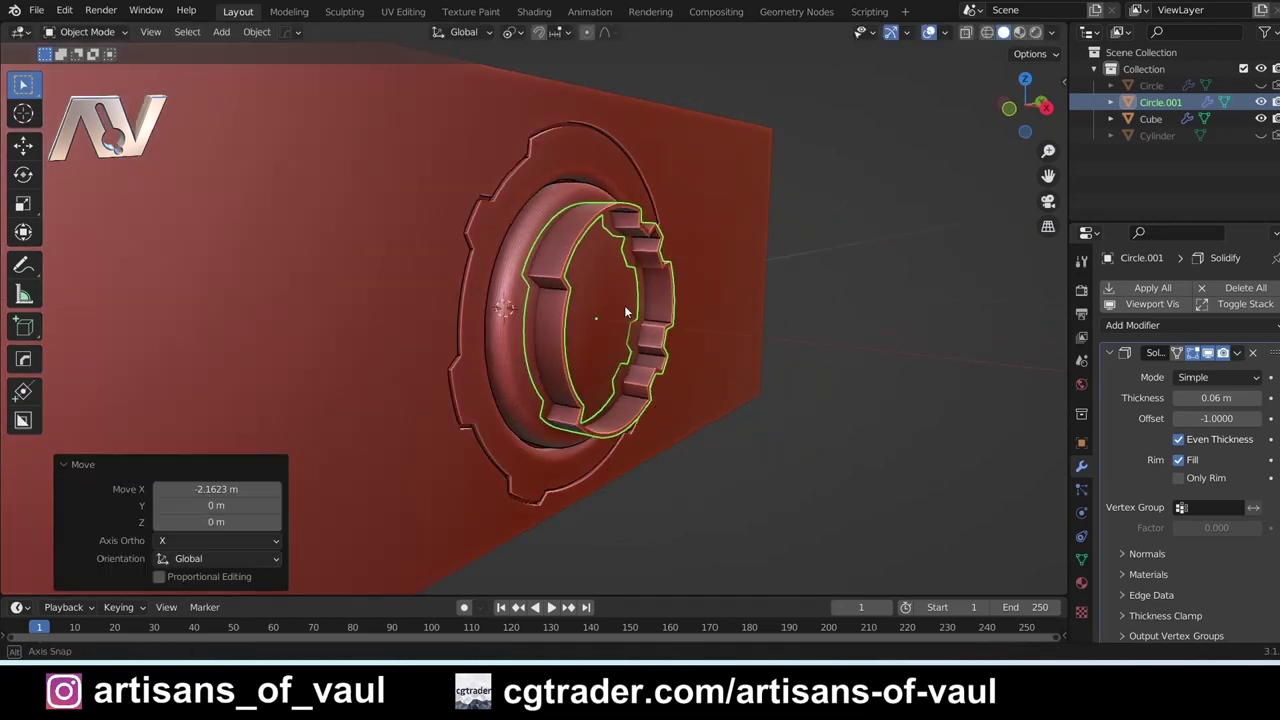
# - Examine from the side and front how the notched ring sits in the dome, and clear the selection
pyautogui.moveTo(624, 305); pyautogui.dragTo(662, 390, button='middle')
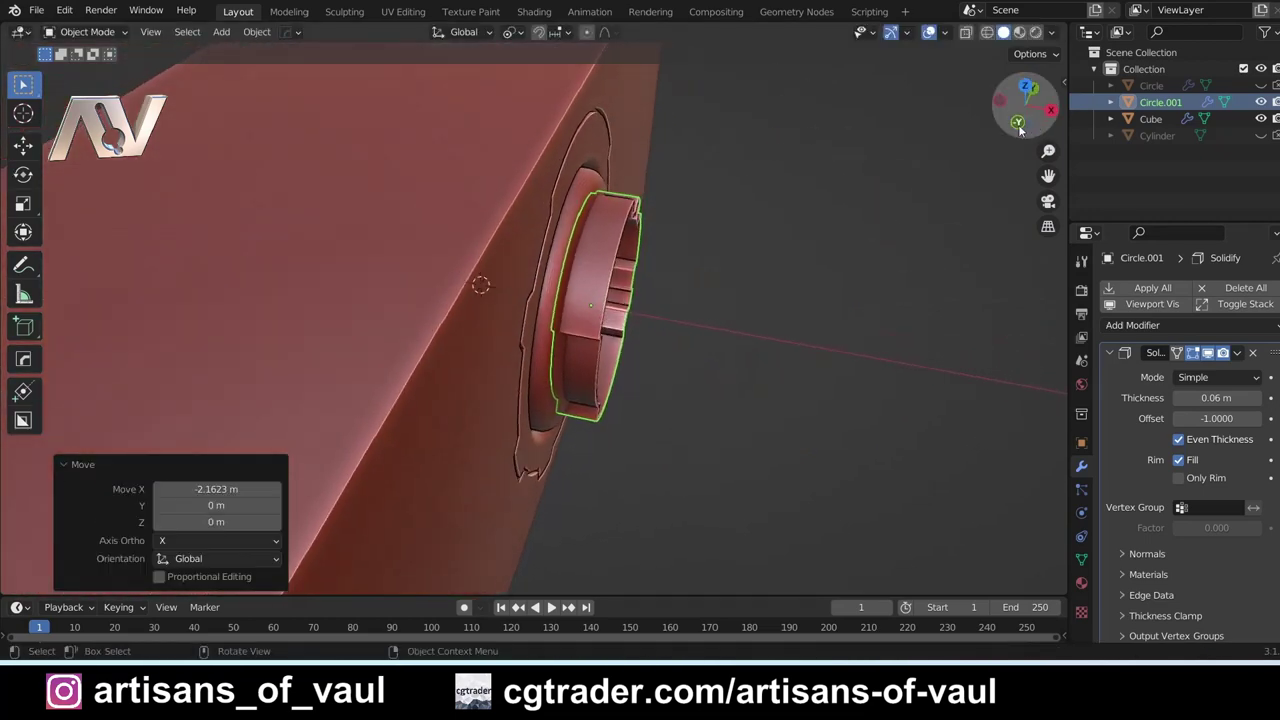
pyautogui.click(1020, 128)
pyautogui.moveTo(753, 286); pyautogui.dragTo(524, 275, button='middle')
pyautogui.scroll(4, 490, 380)
pyautogui.scroll(-5, 500, 500)
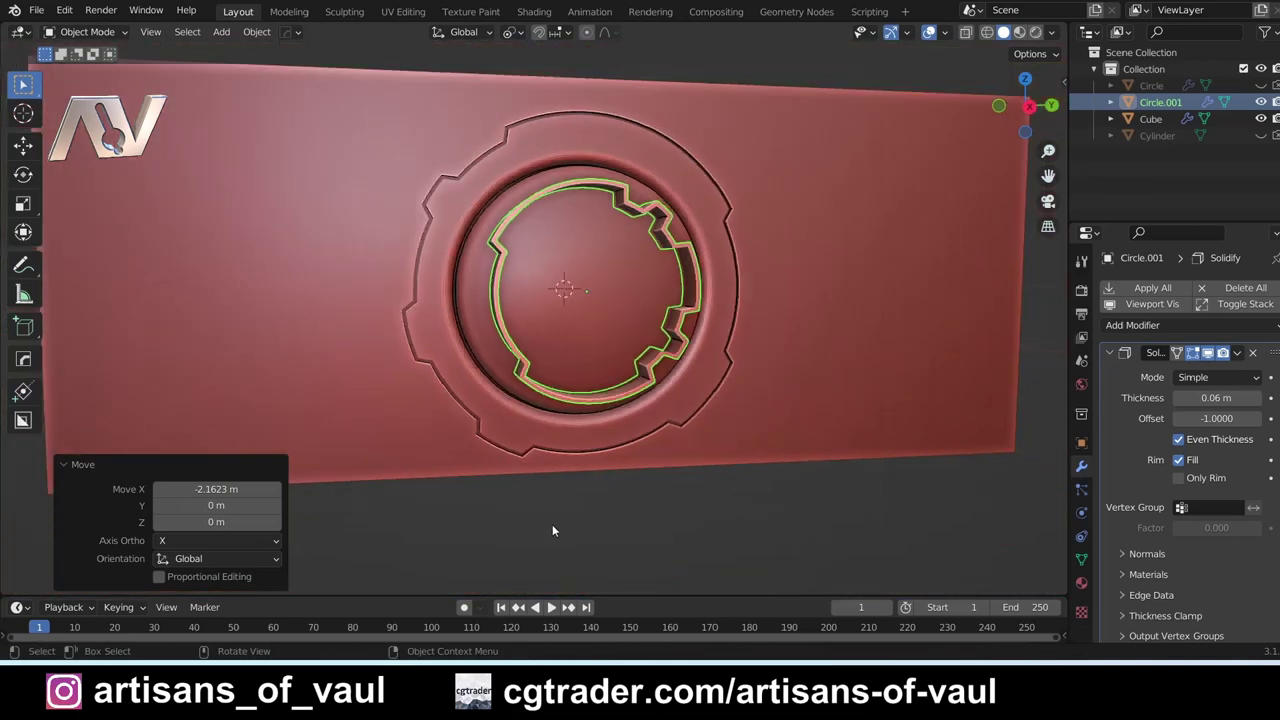
pyautogui.moveTo(554, 529); pyautogui.dragTo(541, 409, button='middle')
pyautogui.hotkey('alt', 'a')
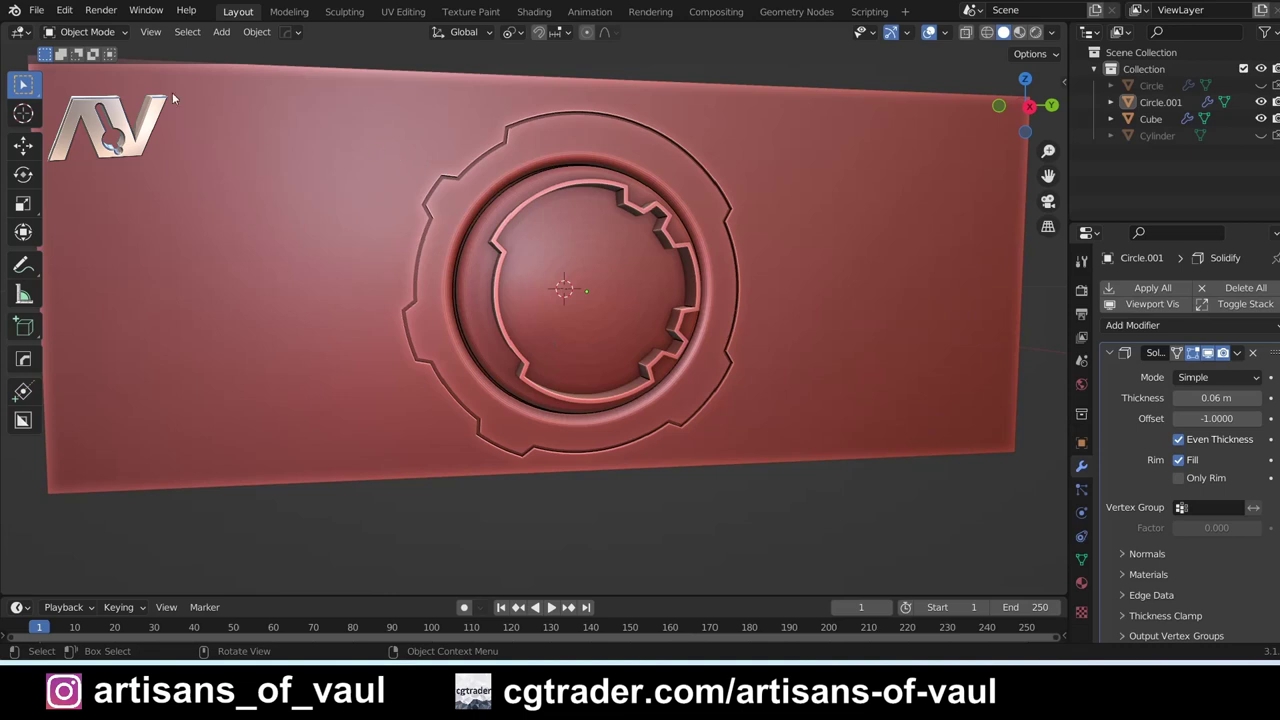
# - Search the add-on preferences for "bool" to check that Bool Tool is enabled, and close the preferences
pyautogui.click(64, 10)
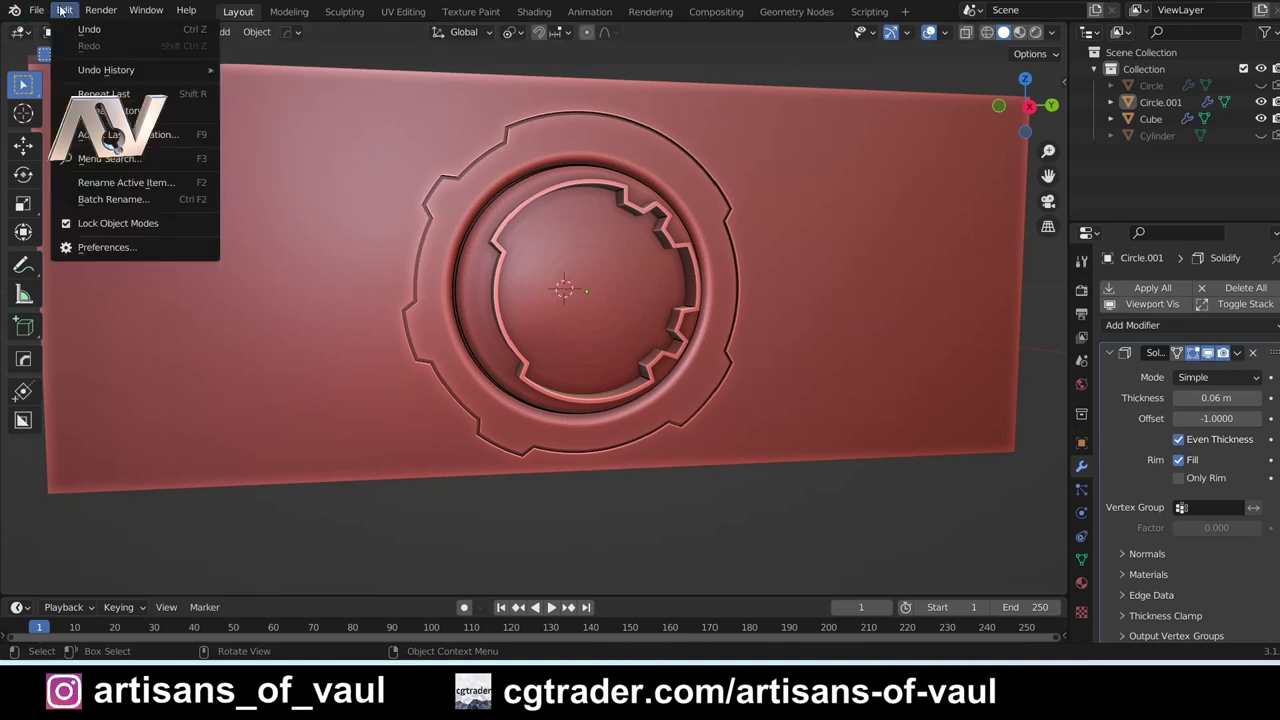
pyautogui.click(107, 247)
pyautogui.moveTo(222, 44); pyautogui.dragTo(368, 96)
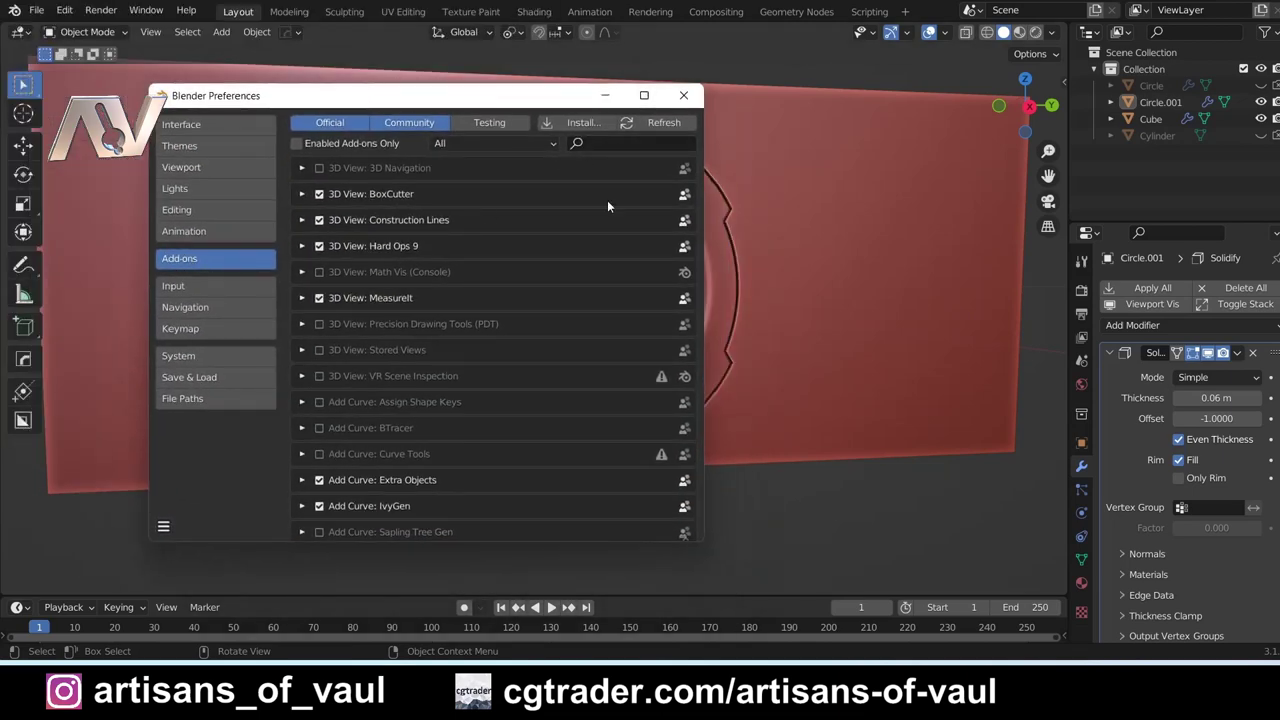
pyautogui.click(623, 142)
pyautogui.write('bool')
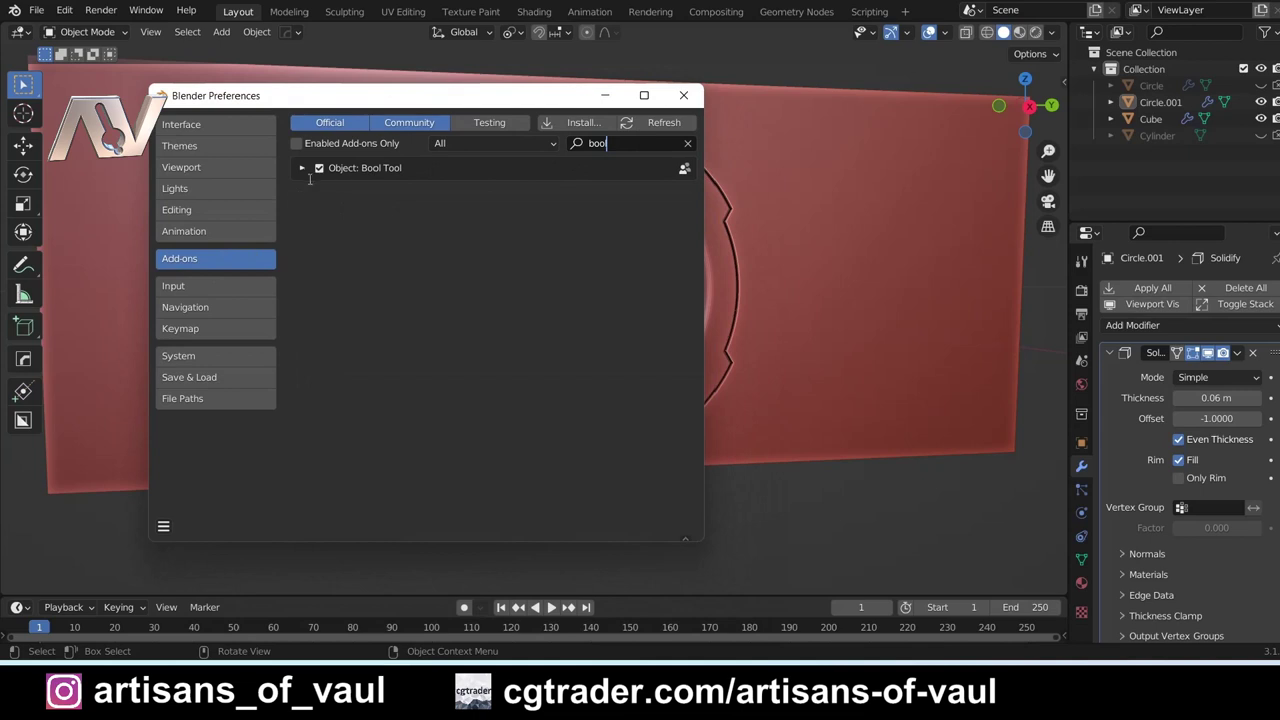
pyautogui.click(683, 95)
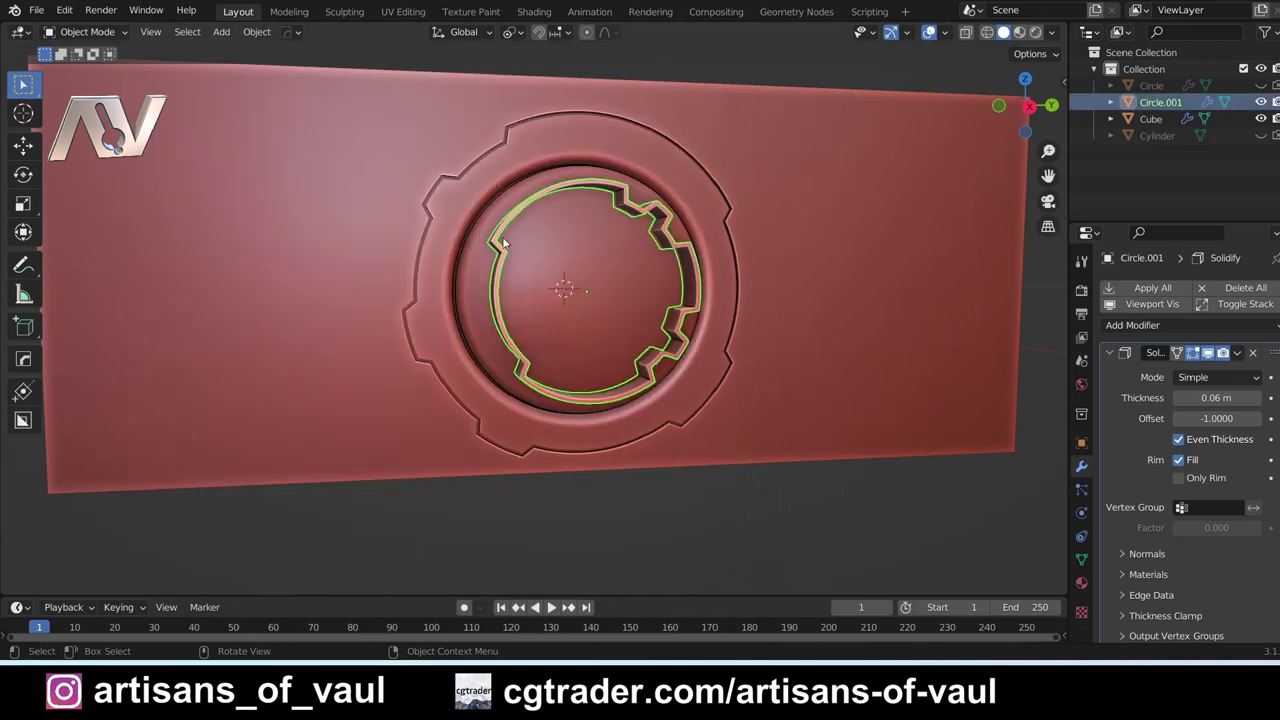
# - Subtract the notched ring from the block with a Bool Tool Difference, keeping the block as the active object
pyautogui.click(652, 255)
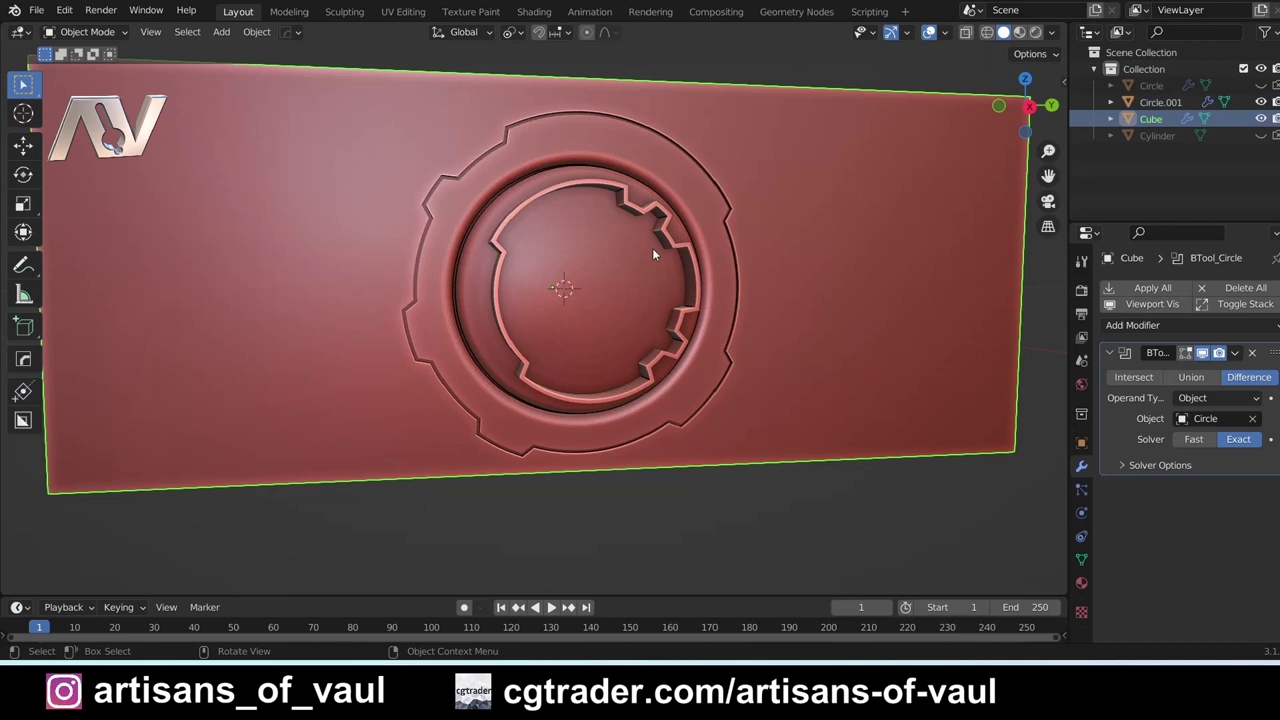
pyautogui.click(494, 243)
pyautogui.keyDown('shift'); pyautogui.click(809, 253); pyautogui.keyUp('shift')
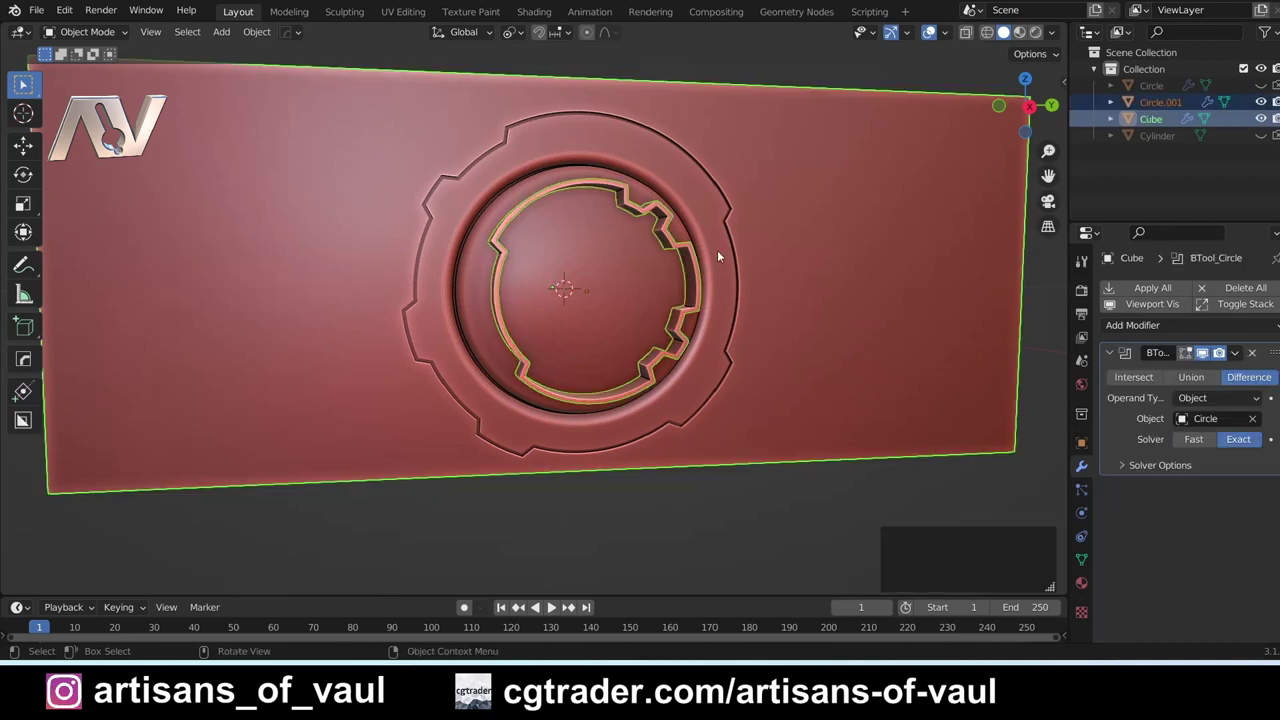
pyautogui.press('ctrl+KP_Subtract')
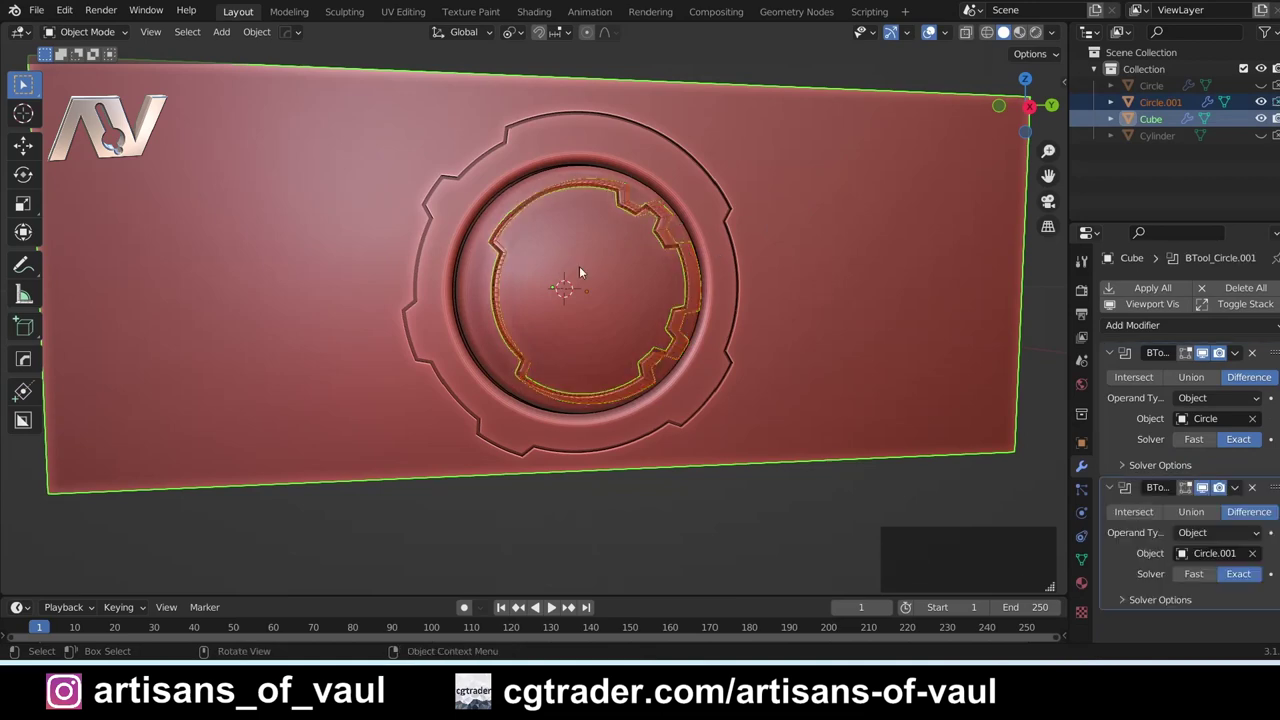
# - Hide the notched ring cutter so that only the groove cut into the dome is shown
pyautogui.scroll(2, 579, 266)
pyautogui.keyDown('shift'); pyautogui.moveTo(579, 266); pyautogui.dragTo(675, 280, button='middle'); pyautogui.keyUp('shift')
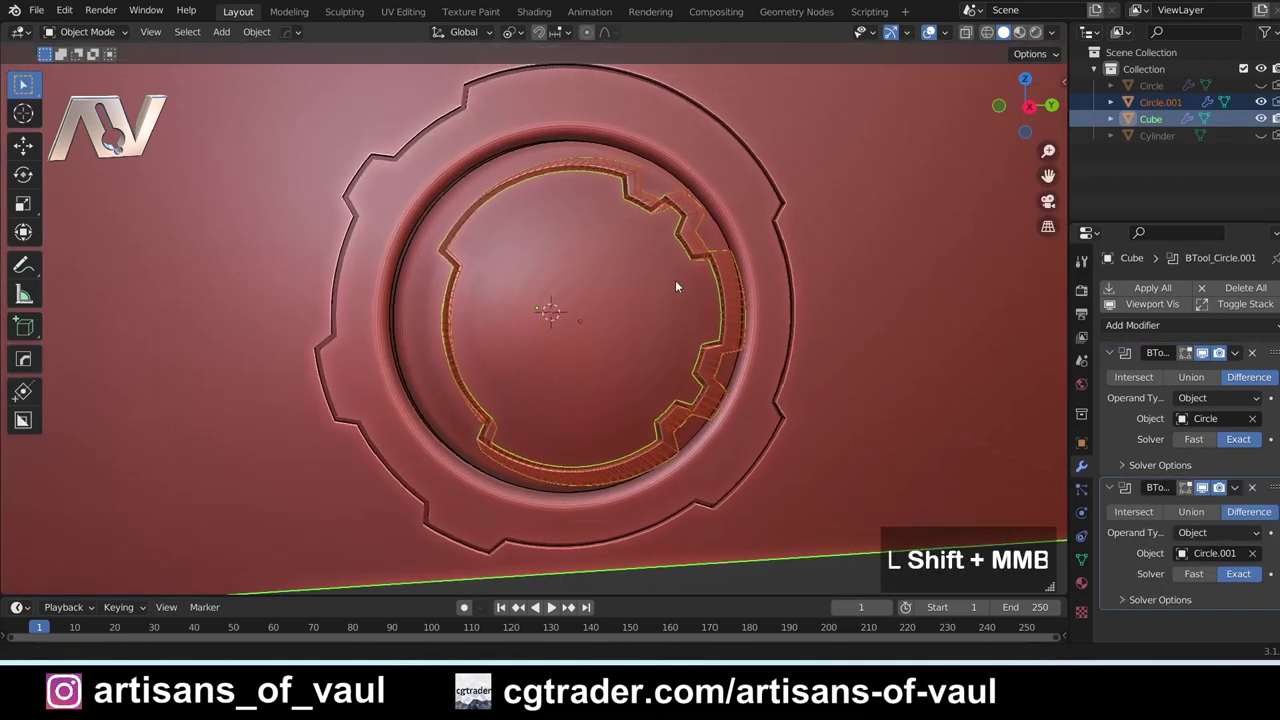
pyautogui.click(649, 207)
pyautogui.press('h')
pyautogui.moveTo(729, 235); pyautogui.dragTo(577, 253, button='middle')
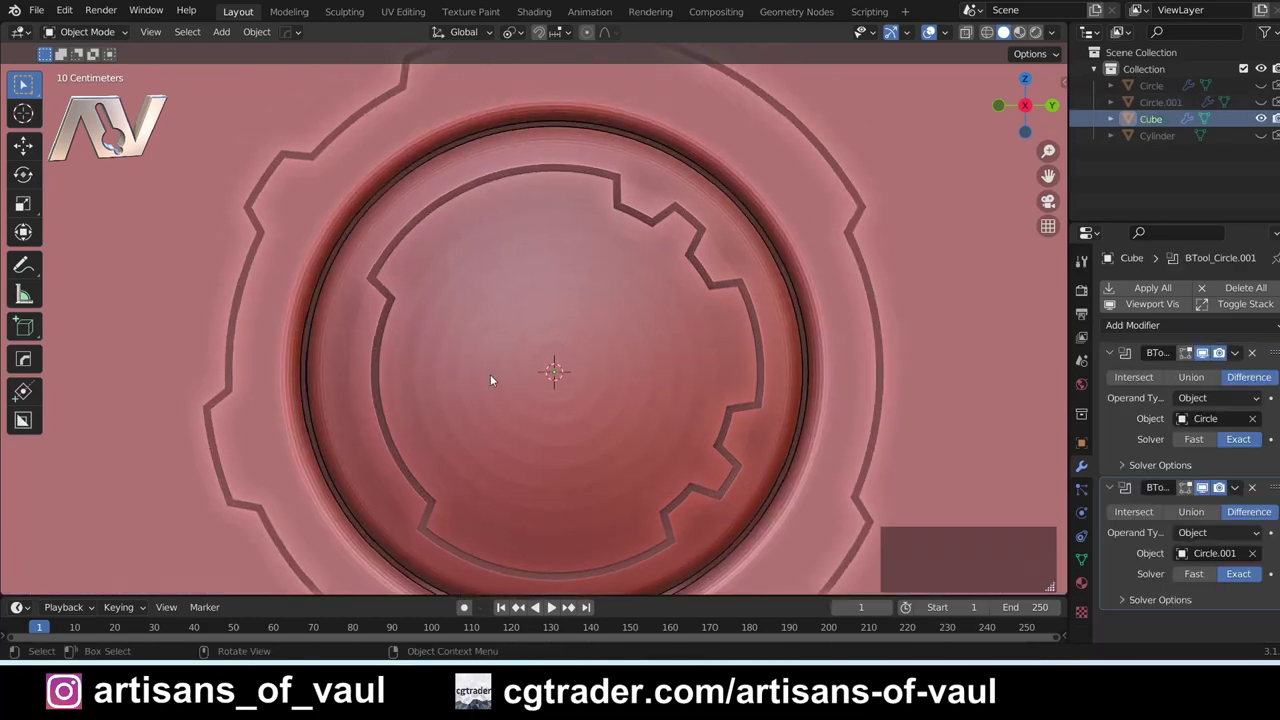
# - In Edit Mode, select a curved patch of faces on the upper part of the dome, extrude it and scale it
pyautogui.press('Tab')
pyautogui.press('c')
pyautogui.press('Escape')
pyautogui.moveTo(478, 301); pyautogui.dragTo(394, 329, button='middle')
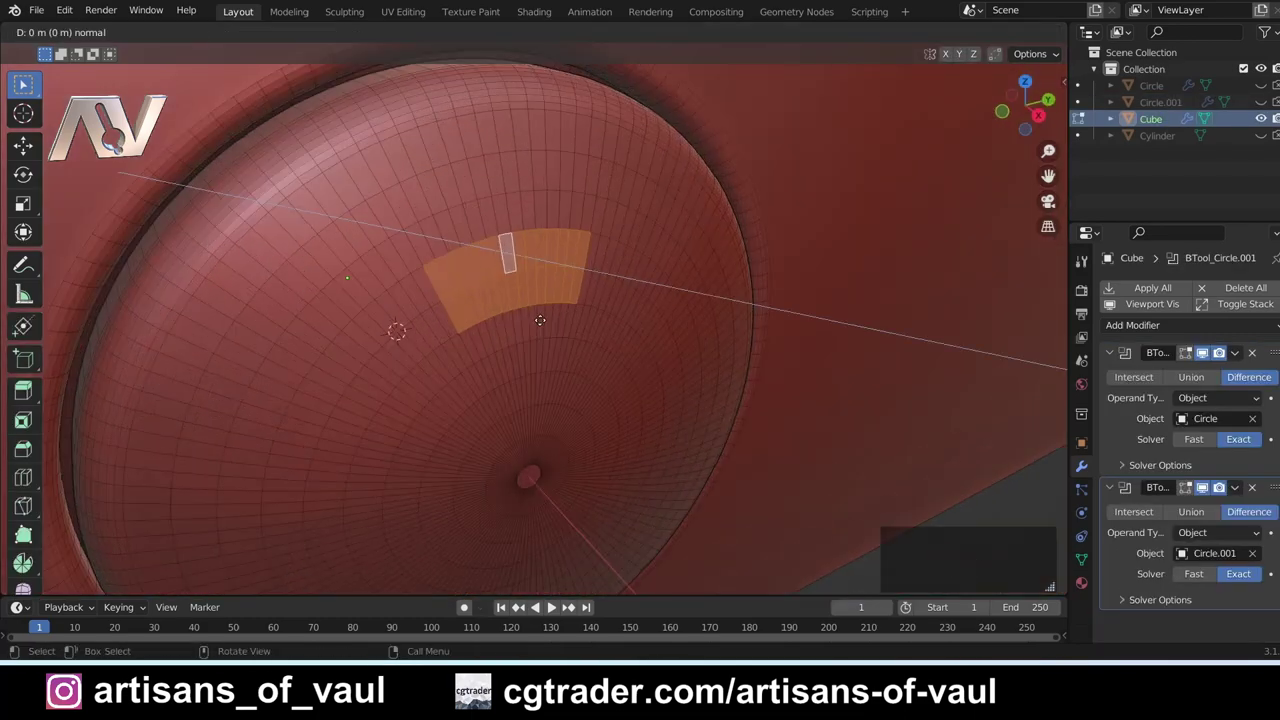
pyautogui.scroll(3, 394, 329)
pyautogui.press('e')
pyautogui.click(500, 300)
pyautogui.press('s')
pyautogui.click(786, 440)
# - Inset and extrude the dome's face patch twice to form a small stepped panel detail
pyautogui.press('i')
pyautogui.click(836, 346)
pyautogui.moveTo(836, 346); pyautogui.dragTo(690, 332, button='middle')
pyautogui.press('e')
pyautogui.click(754, 354)
pyautogui.press('i')
pyautogui.click(754, 354)
pyautogui.press('e')
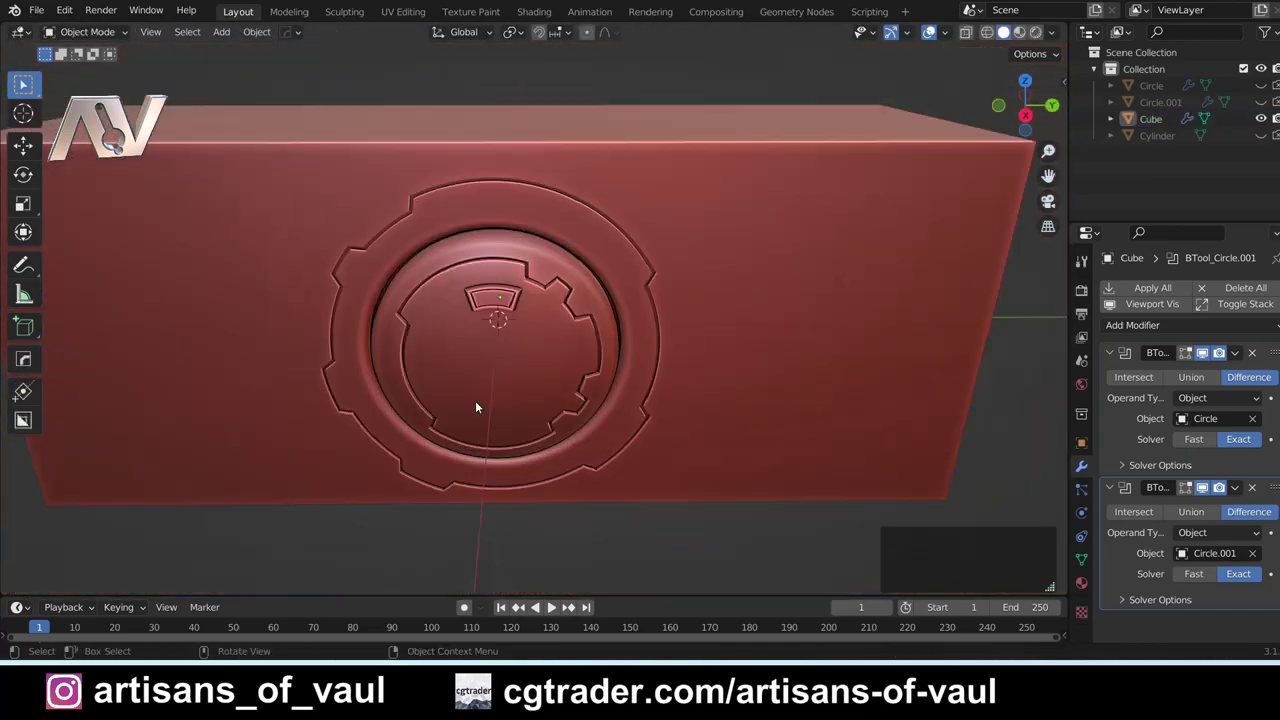
# - Move the block together with its cutters along the Y axis, clear of the origin, and deselect everything
pyautogui.moveTo(475, 400); pyautogui.dragTo(503, 381, button='middle')
pyautogui.scroll(-3, 503, 381)
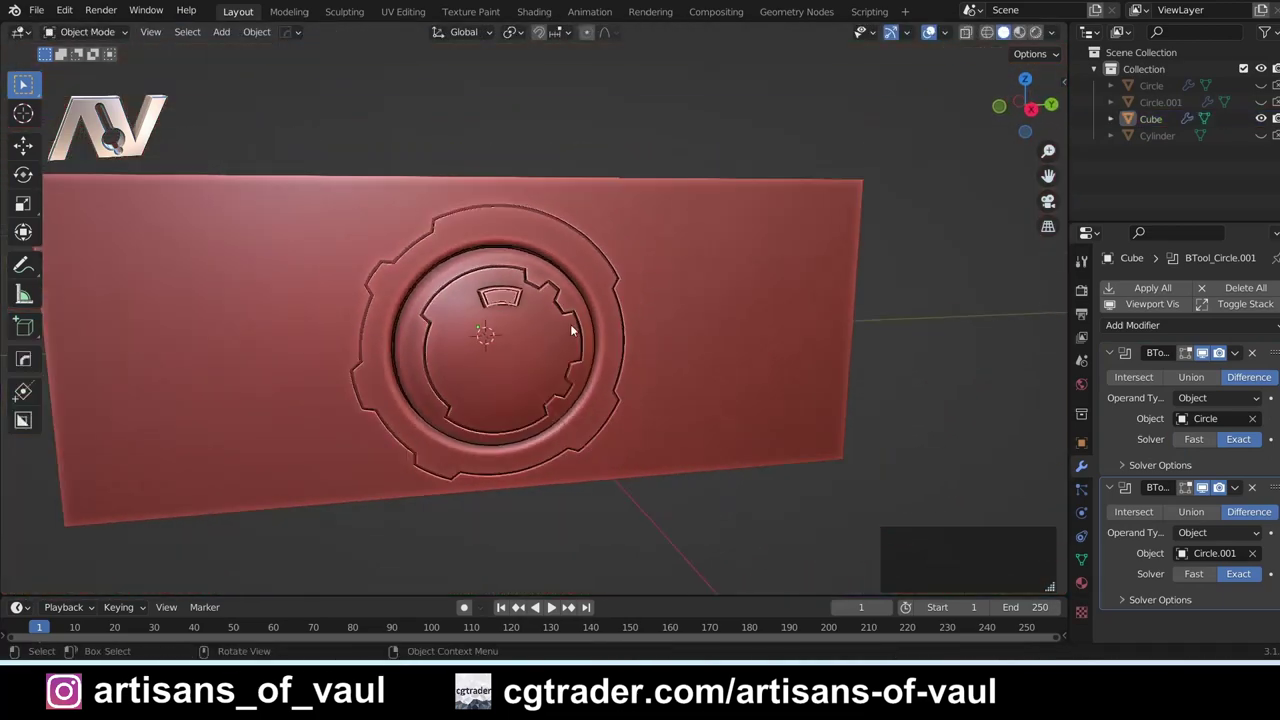
pyautogui.moveTo(570, 324); pyautogui.dragTo(607, 349, button='middle')
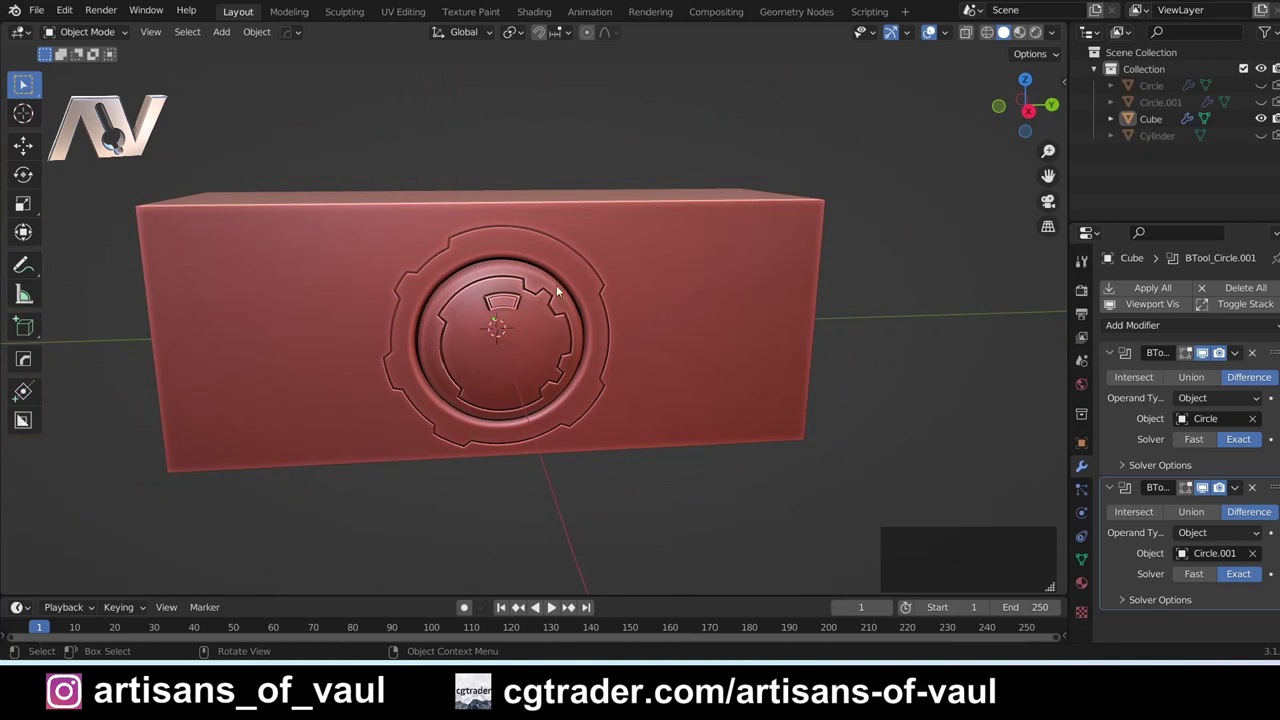
pyautogui.scroll(-3, 548, 320)
pyautogui.click(568, 336)
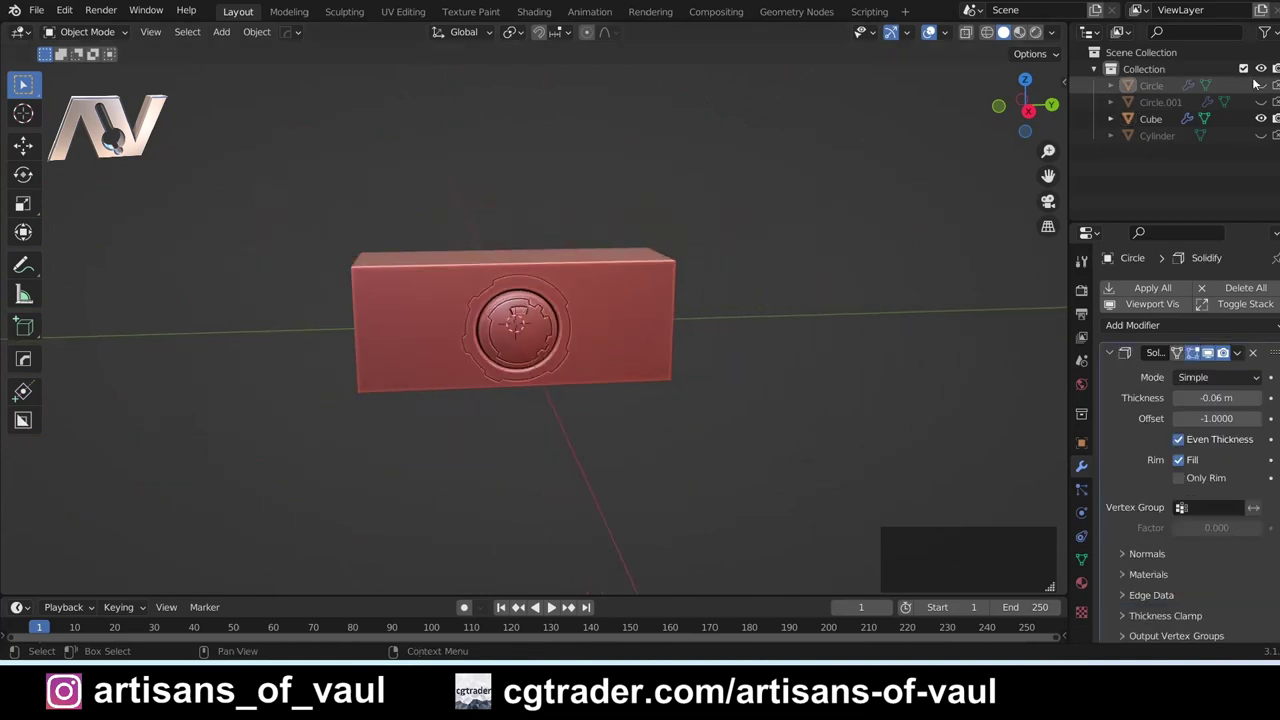
pyautogui.press('a')
pyautogui.press('g')
pyautogui.press('y')
pyautogui.click(86, 424)
pyautogui.click(1188, 176)
pyautogui.moveTo(560, 380); pyautogui.dragTo(520, 370, button='middle')
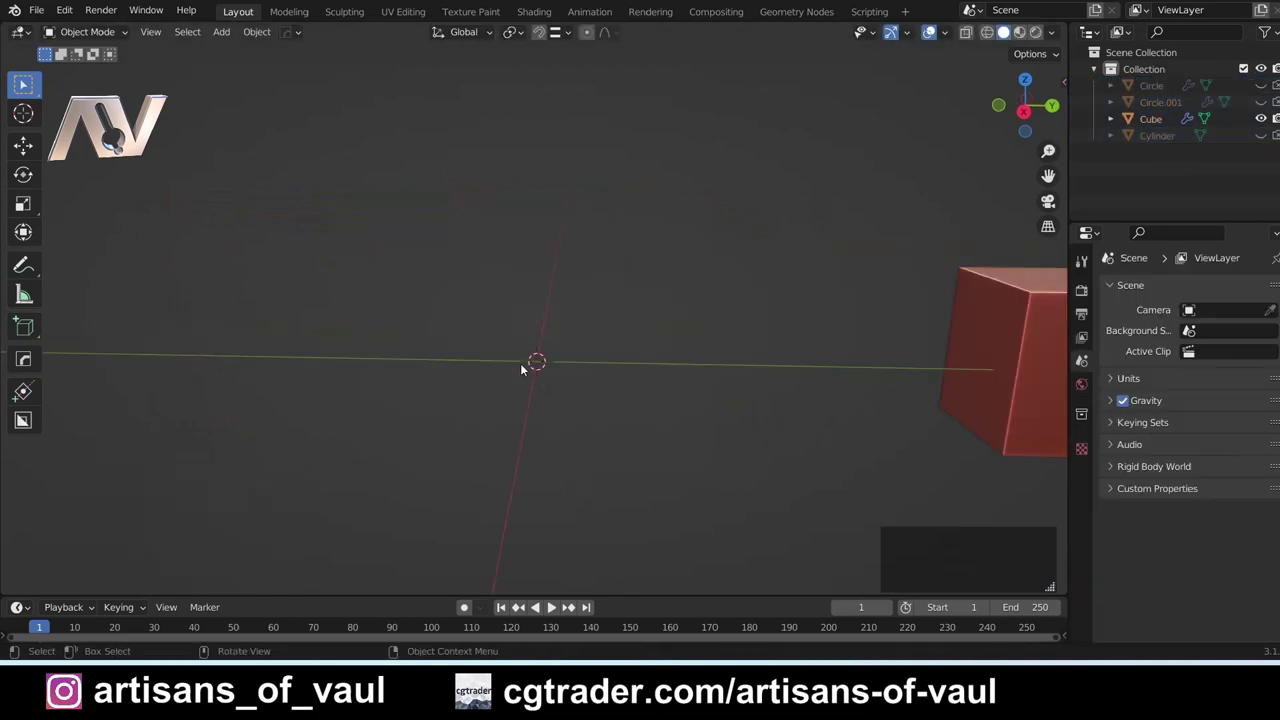
# - Add a mesh cylinder at the origin and set its vertex count to 6
pyautogui.hotkey('shift', 'a')
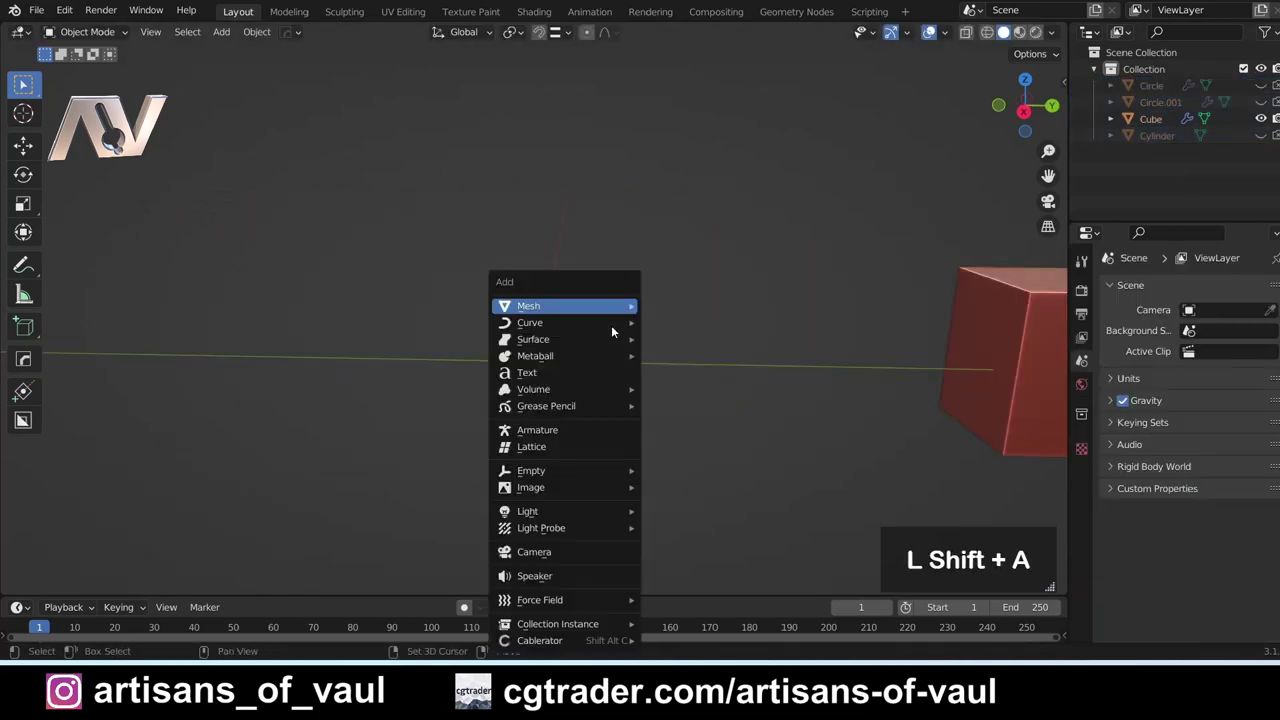
pyautogui.moveTo(610, 305)
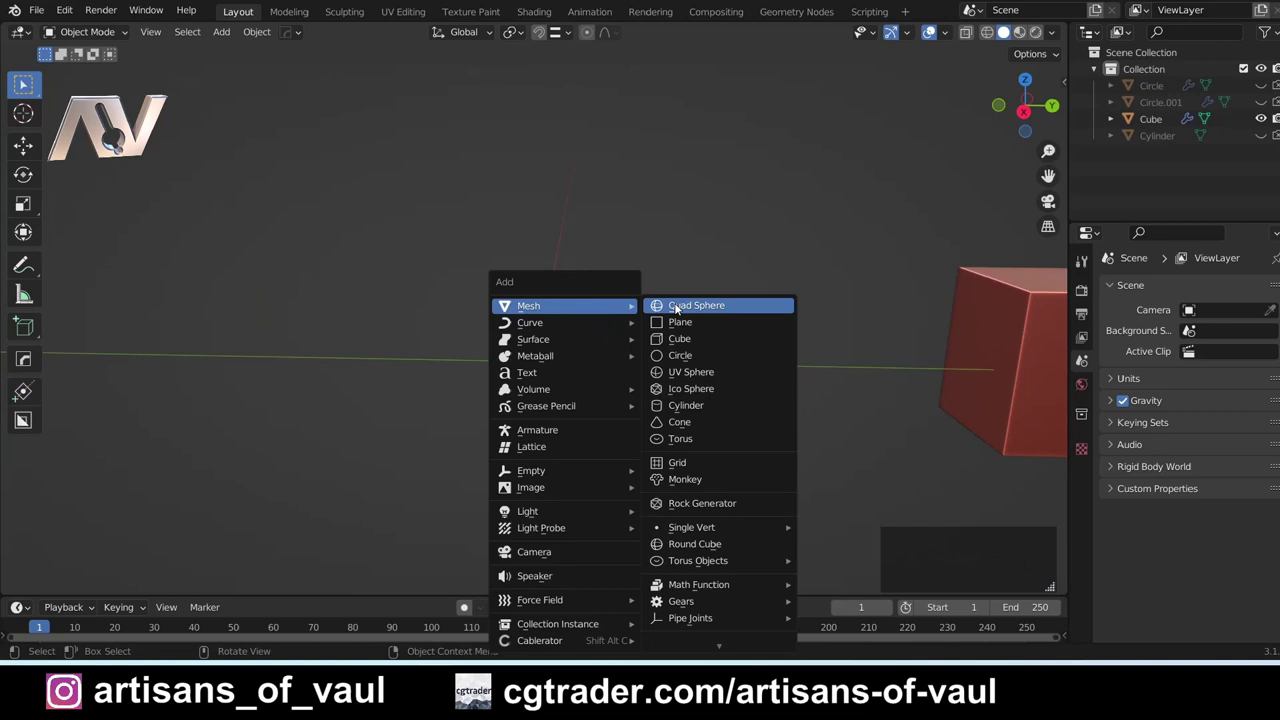
pyautogui.click(699, 404)
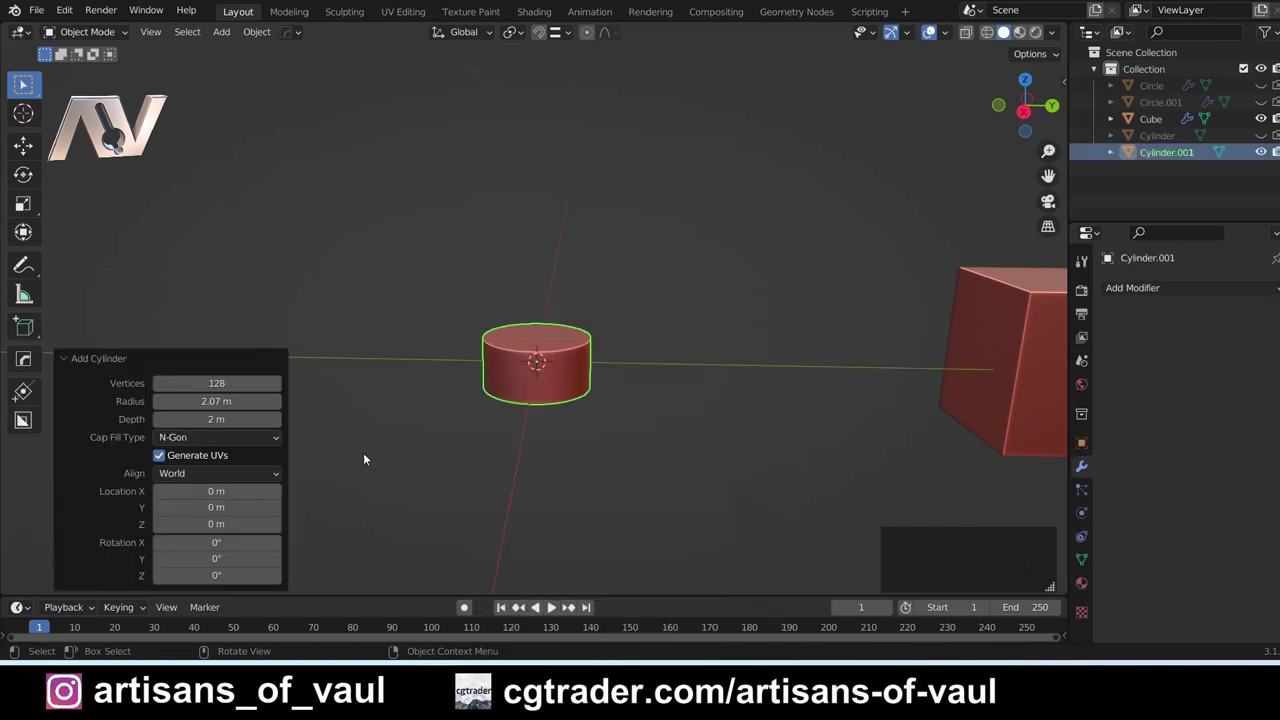
pyautogui.click(240, 384)
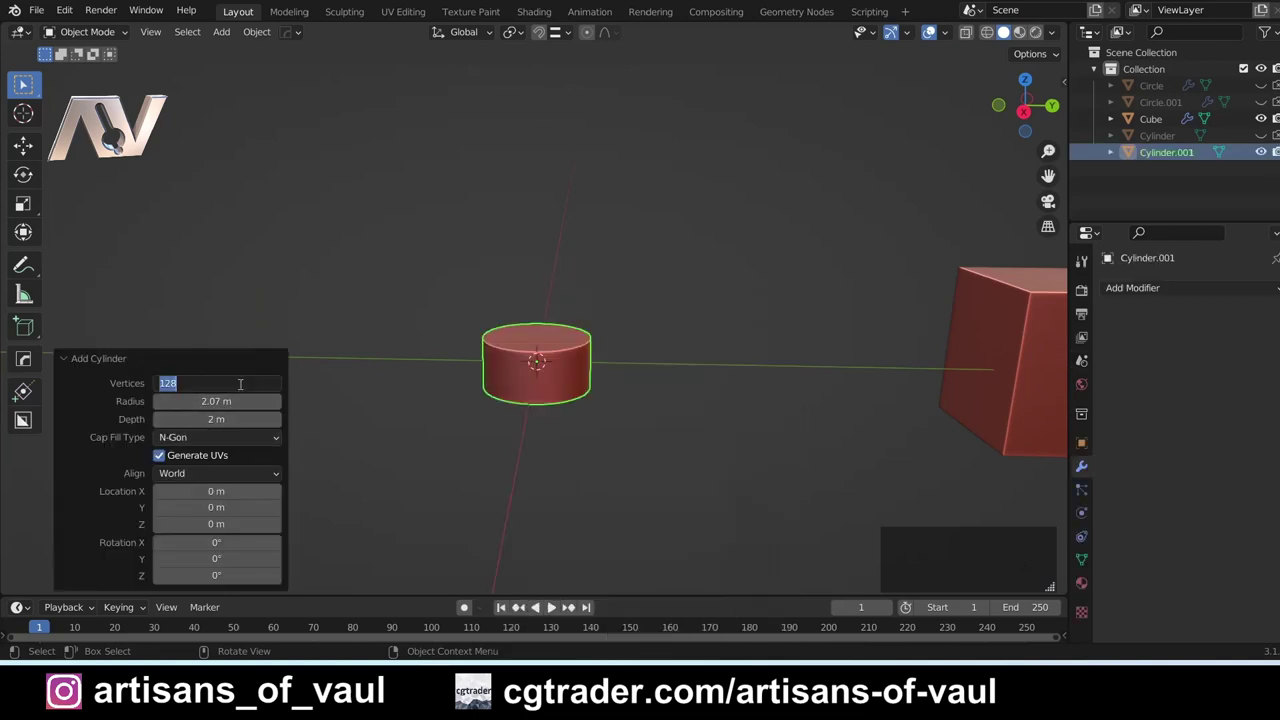
pyautogui.write('6')
pyautogui.press('Return')
# - Scale the hexagonal cylinder uniformly by about 6.26 in top view
pyautogui.scroll(3, 791, 318)
pyautogui.moveTo(791, 318); pyautogui.dragTo(880, 205, button='middle')
pyautogui.click(1022, 93)
pyautogui.scroll(-3, 605, 276)
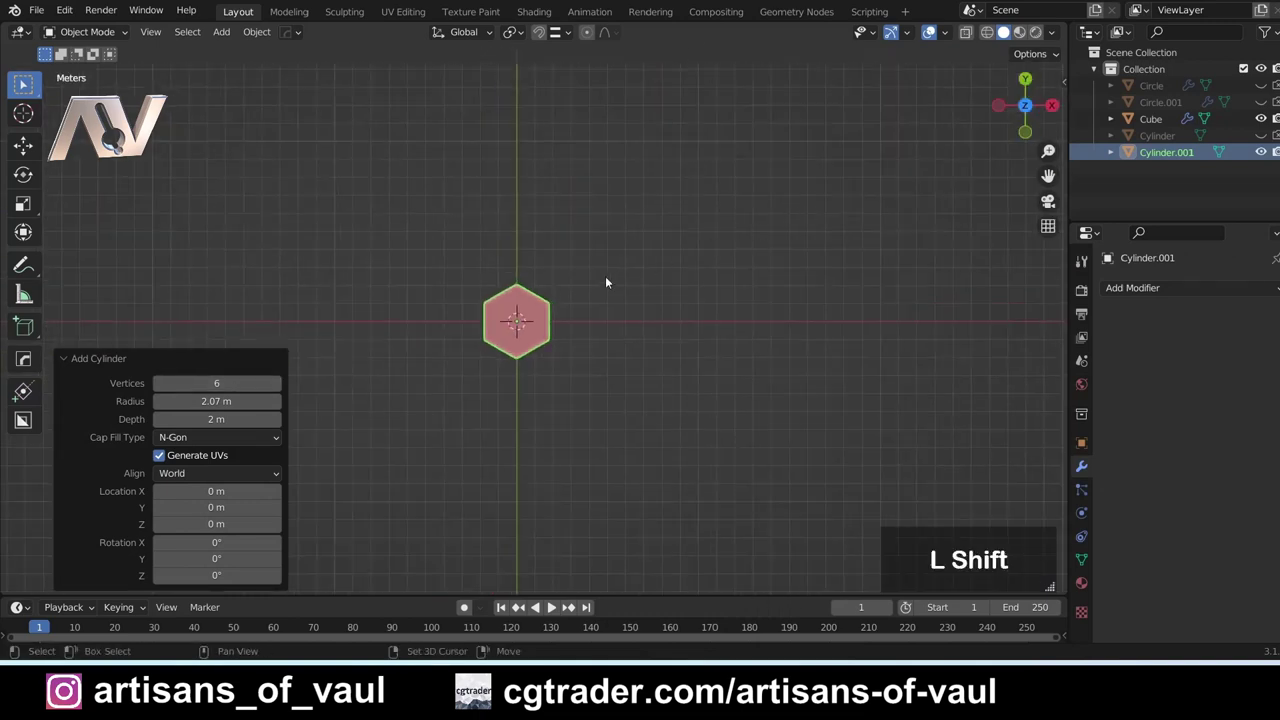
pyautogui.keyDown('shift'); pyautogui.moveTo(605, 276); pyautogui.dragTo(607, 346, button='middle'); pyautogui.keyUp('shift')
pyautogui.press('s')
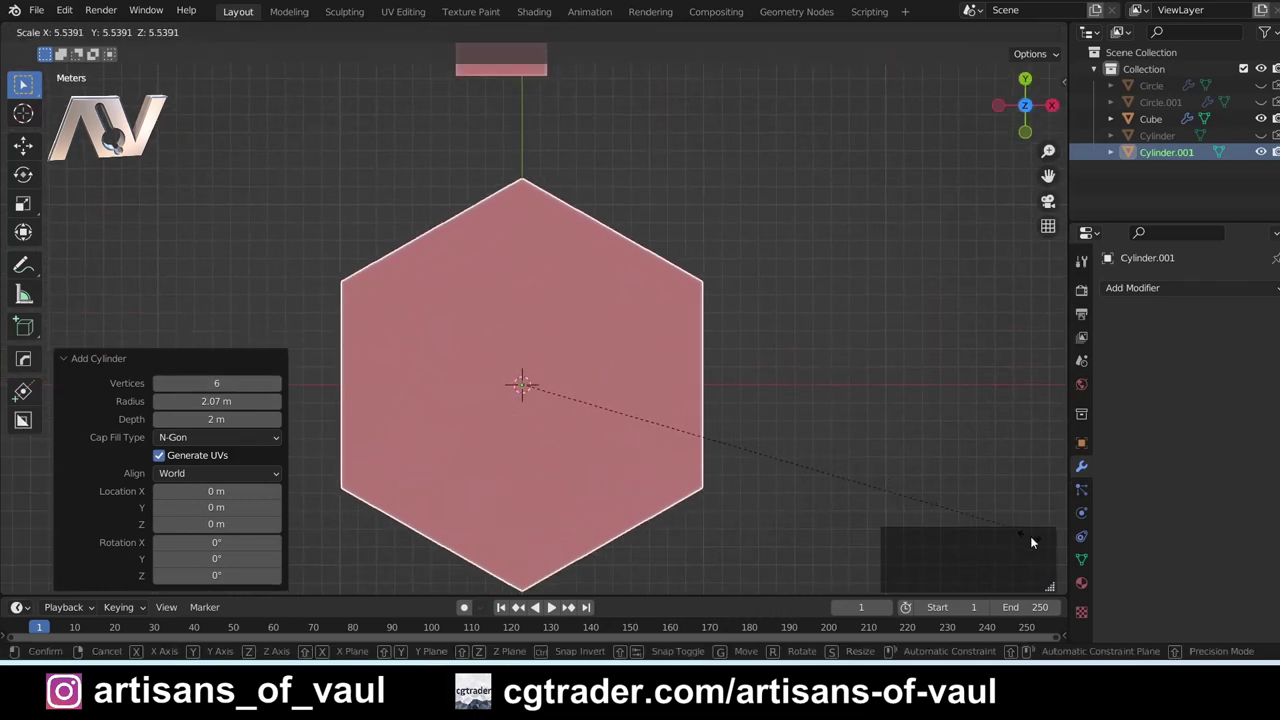
pyautogui.click(2, 478)
pyautogui.scroll(-2, 603, 386)
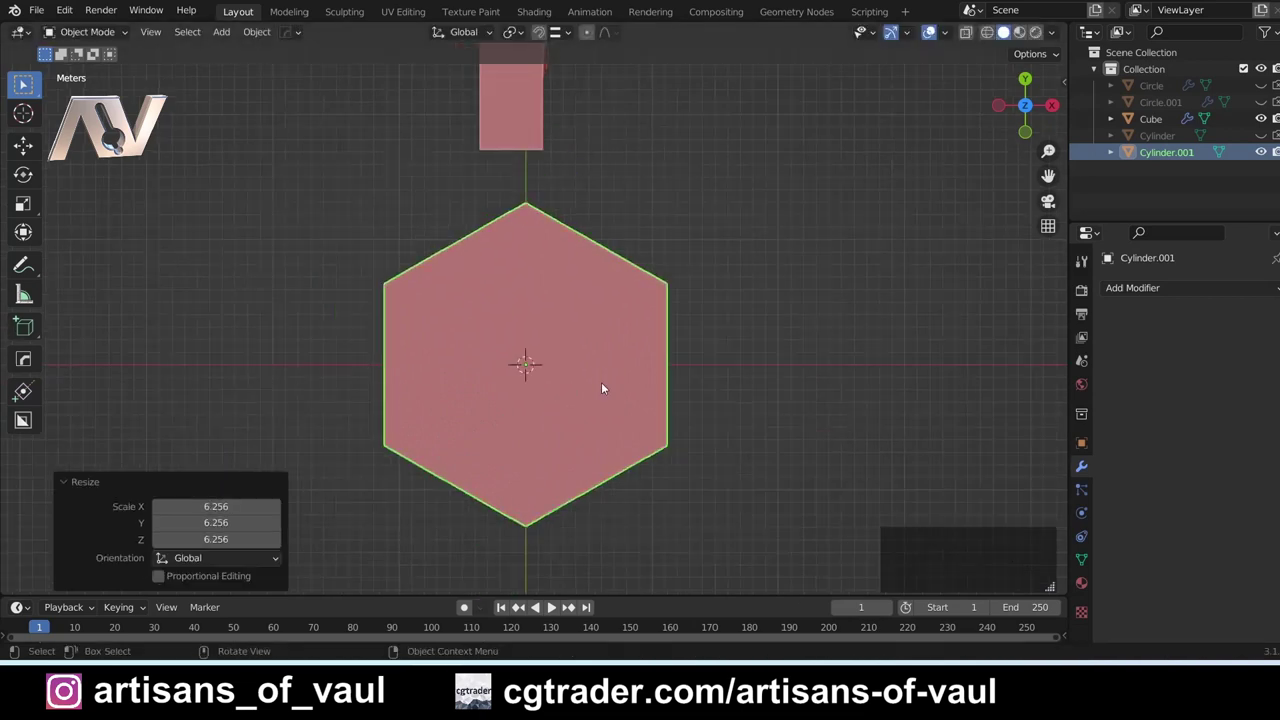
# - Flatten the hexagonal cylinder into a thin plate by scaling it to about 0.104 along Z
pyautogui.moveTo(603, 386); pyautogui.dragTo(549, 360, button='middle')
pyautogui.scroll(2, 550, 376)
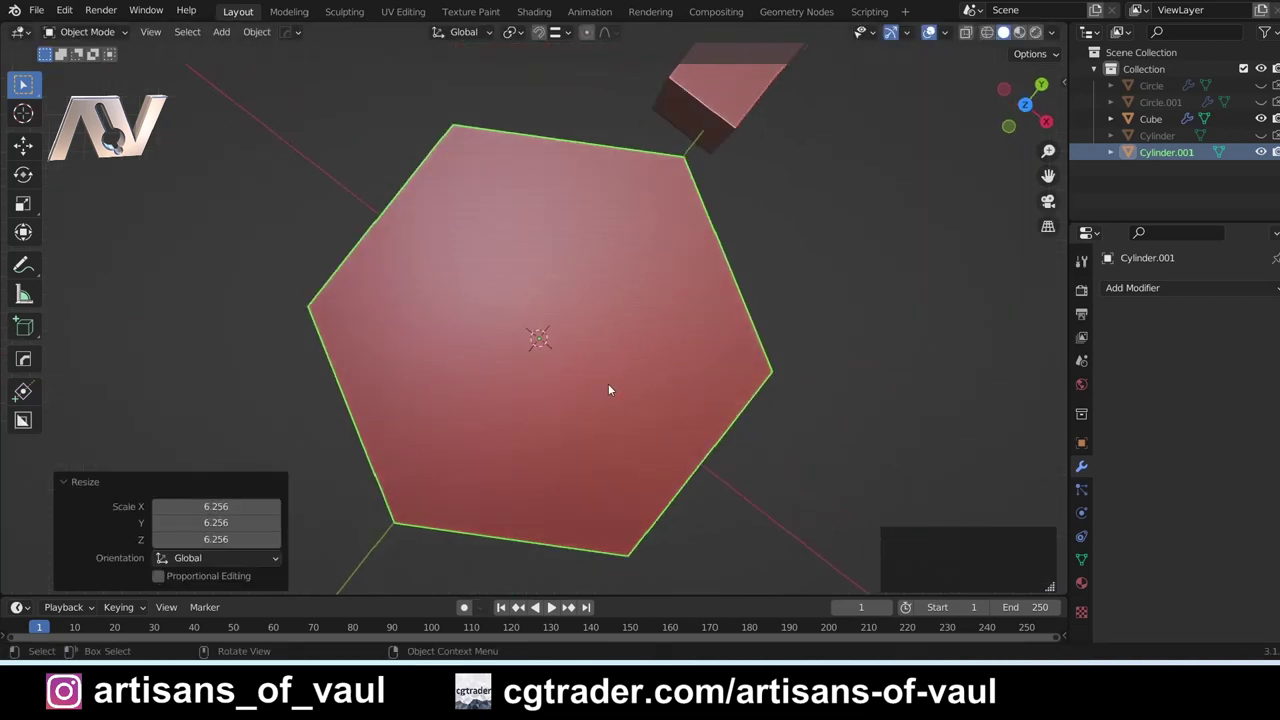
pyautogui.moveTo(608, 390); pyautogui.dragTo(586, 289, button='middle')
pyautogui.scroll(-2, 598, 368)
pyautogui.scroll(-2, 581, 366)
pyautogui.scroll(3, 550, 342)
pyautogui.press('s')
pyautogui.press('z')
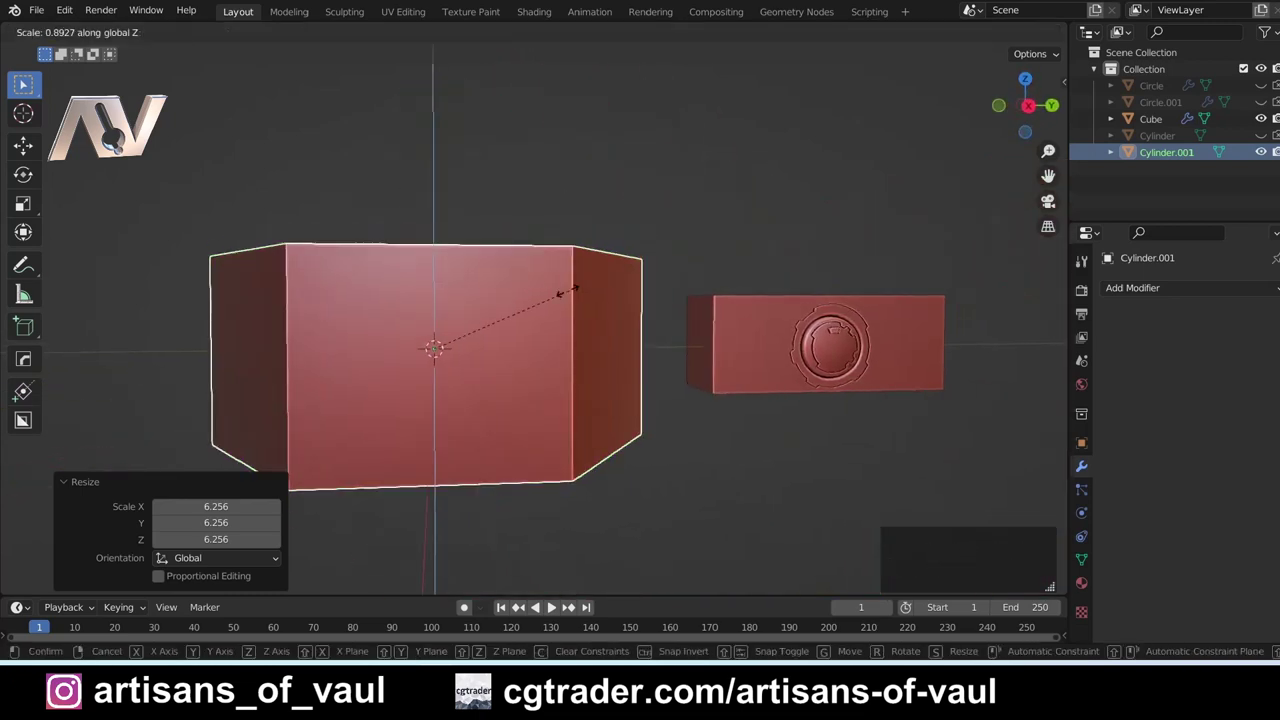
pyautogui.click(440, 352)
pyautogui.keyDown('shift'); pyautogui.moveTo(440, 352); pyautogui.dragTo(568, 342, button='middle'); pyautogui.keyUp('shift')
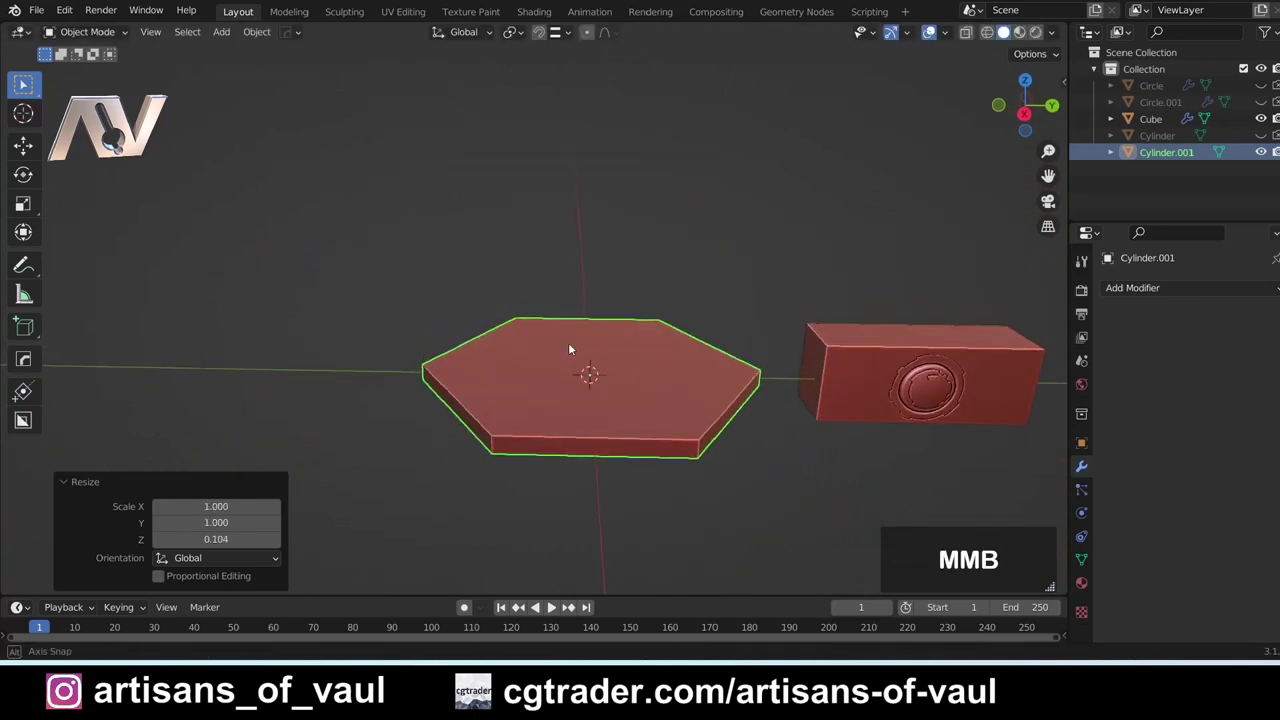
# - In Edit Mode, scale the hexagonal plate's top face to about 0.903 to slope its sides
pyautogui.press('Tab')
pyautogui.scroll(3, 658, 392)
pyautogui.keyDown('shift'); pyautogui.moveTo(658, 392); pyautogui.dragTo(648, 302, button='middle'); pyautogui.keyUp('shift')
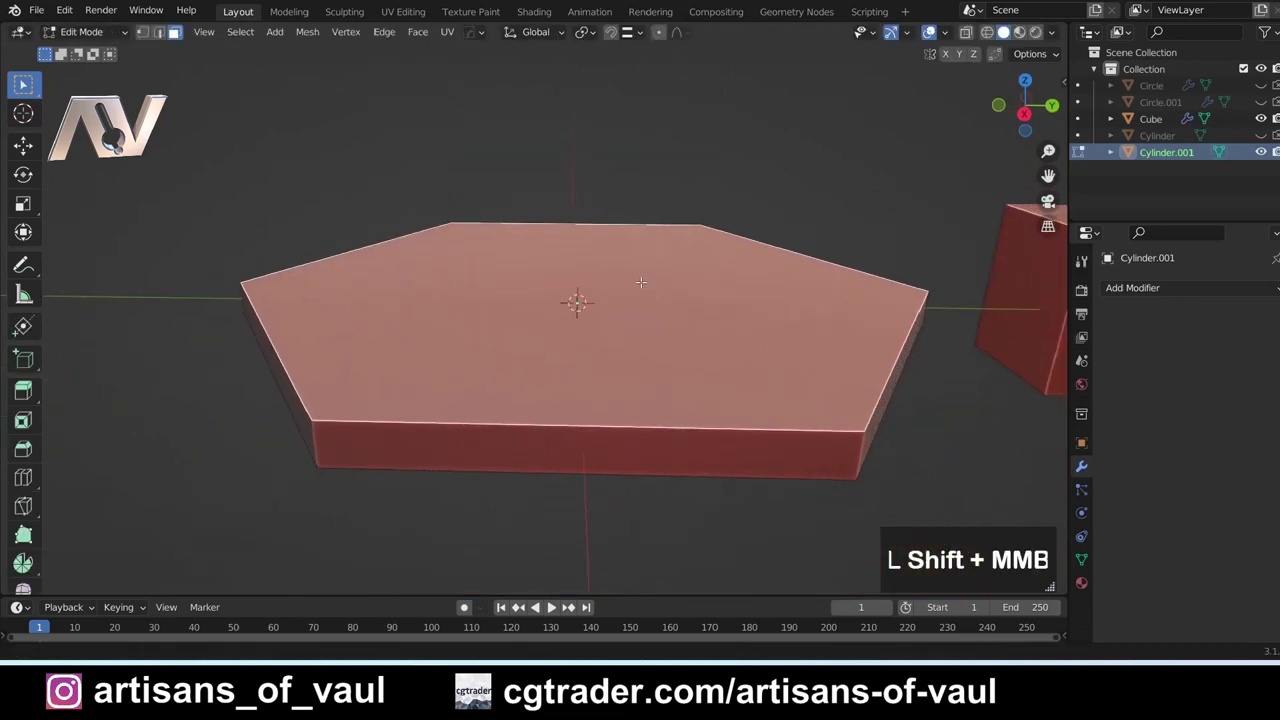
pyautogui.press('s')
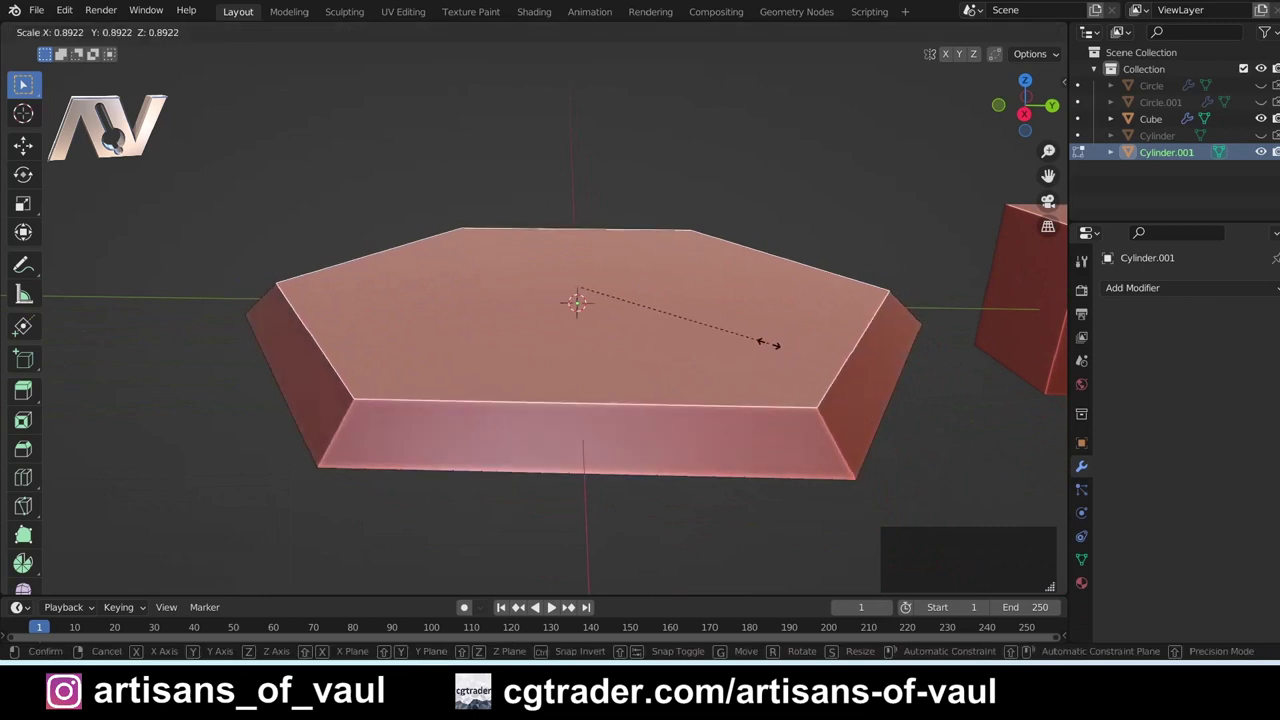
pyautogui.click(770, 345)
# - Inset the plate's top face by about 0.085 m and extrude the inner face downward
pyautogui.moveTo(770, 345); pyautogui.dragTo(593, 304, button='middle')
pyautogui.scroll(2, 599, 296)
pyautogui.press('i')
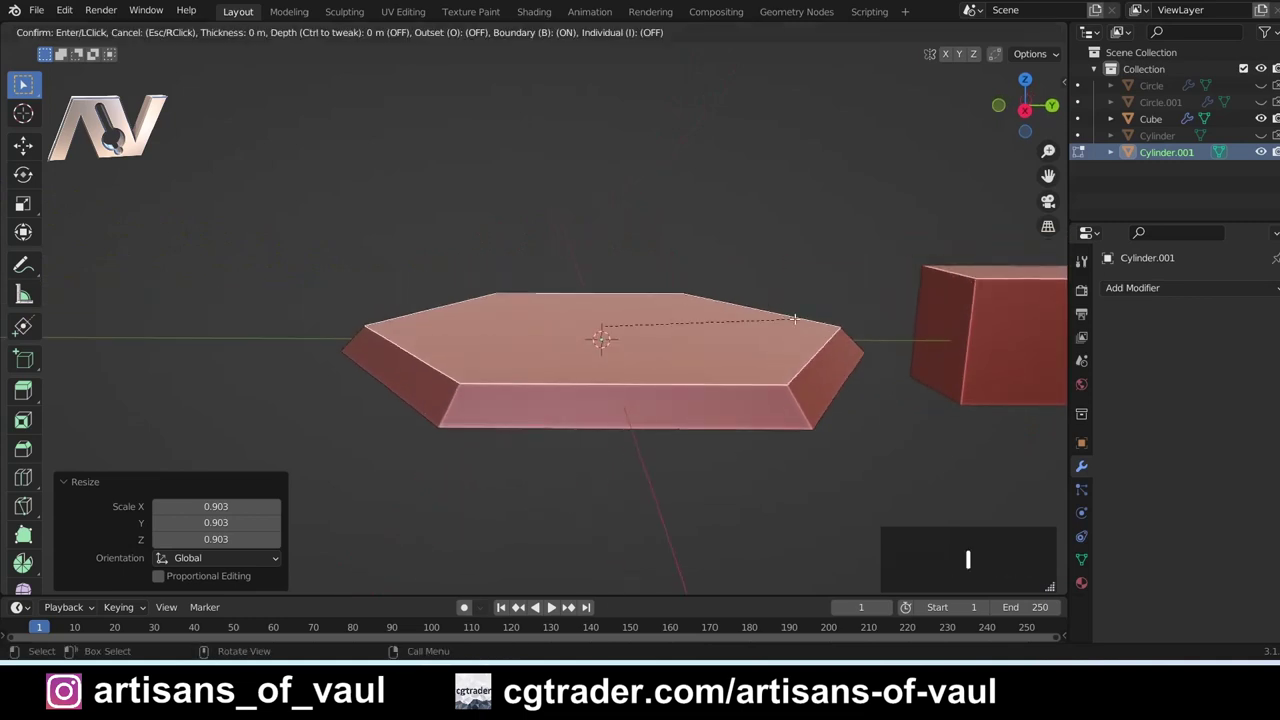
pyautogui.click(786, 322)
pyautogui.press('e')
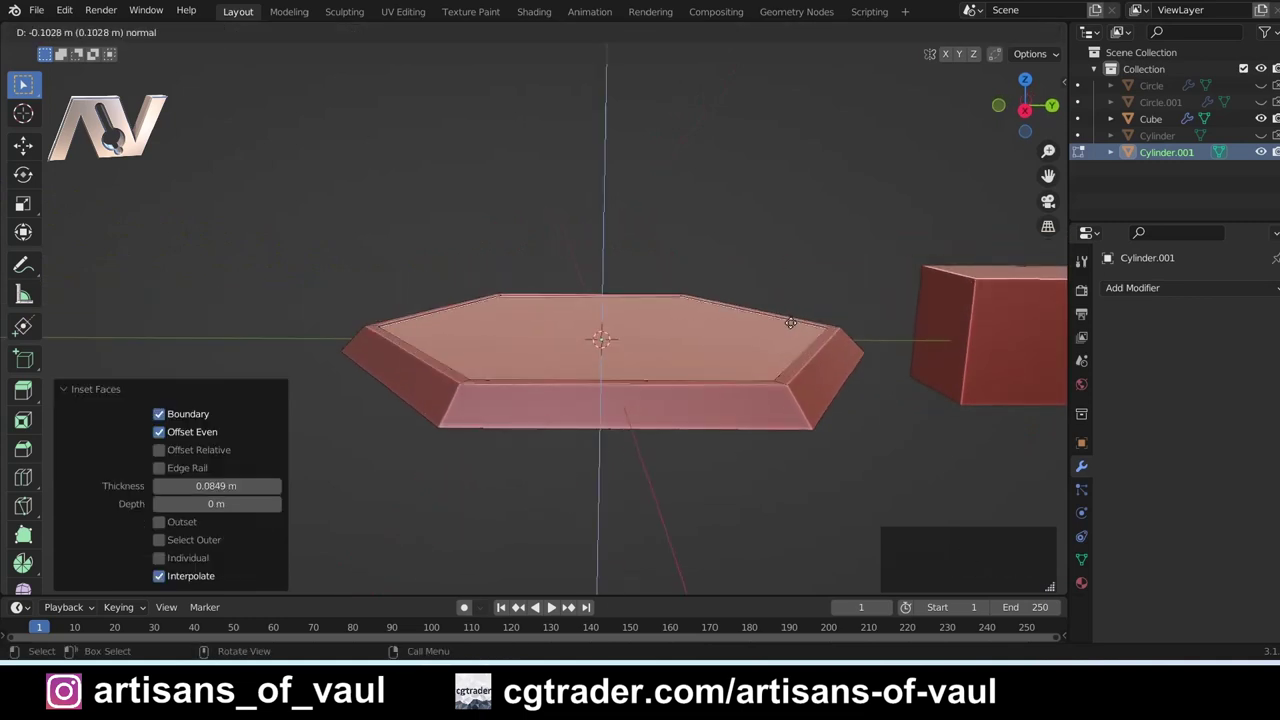
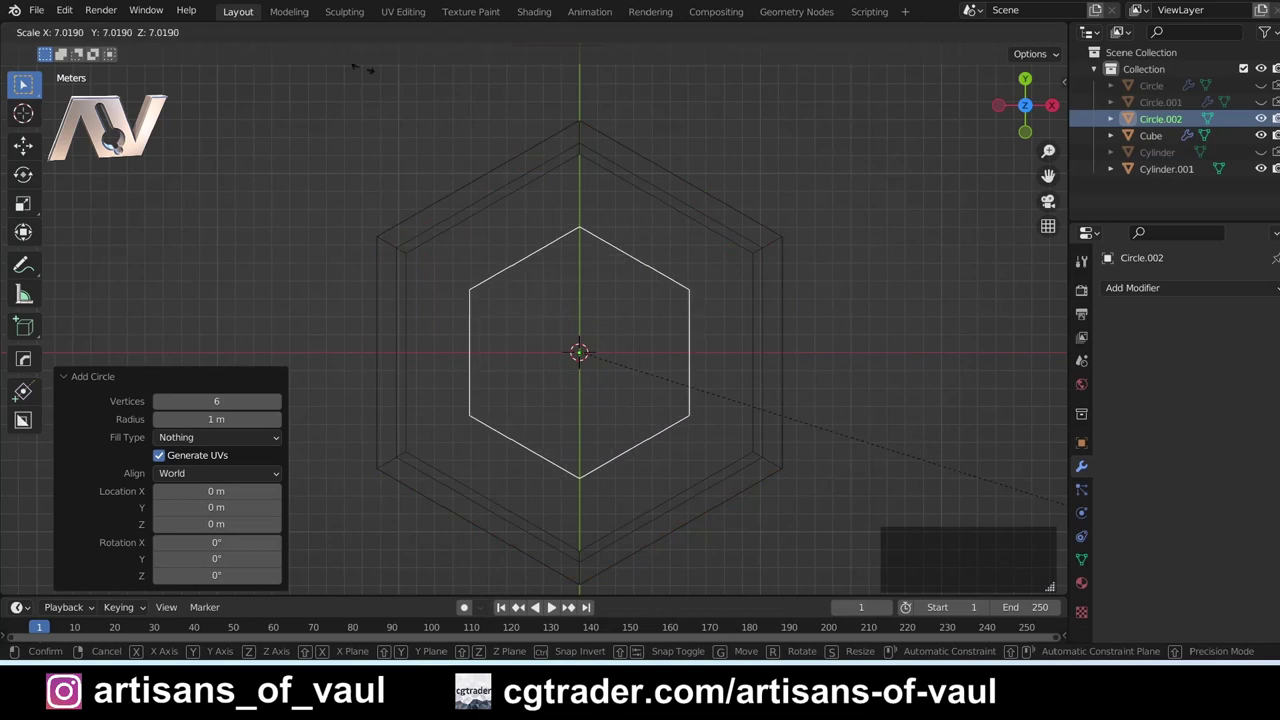
# - Scale the six-vertex circle uniformly by about 8.46 within the hexagonal plate's outline
pyautogui.click(475, 126)
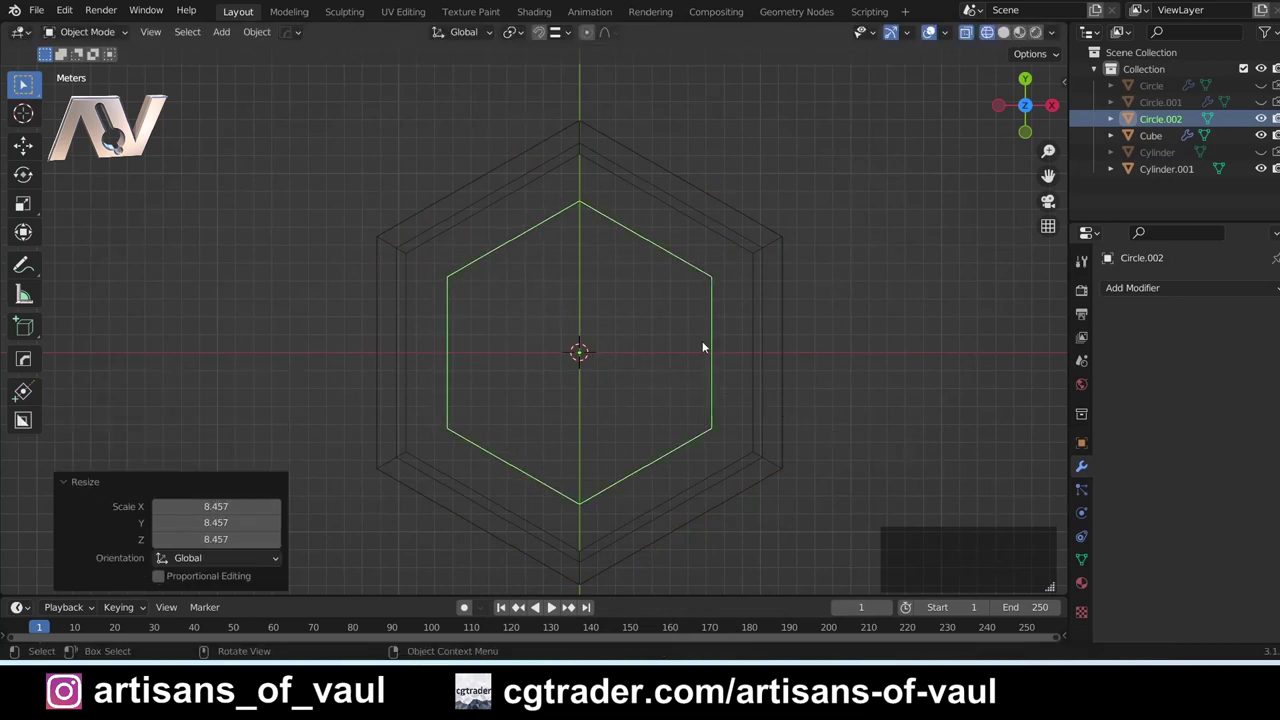
pyautogui.moveTo(703, 347); pyautogui.dragTo(606, 289, button='middle')
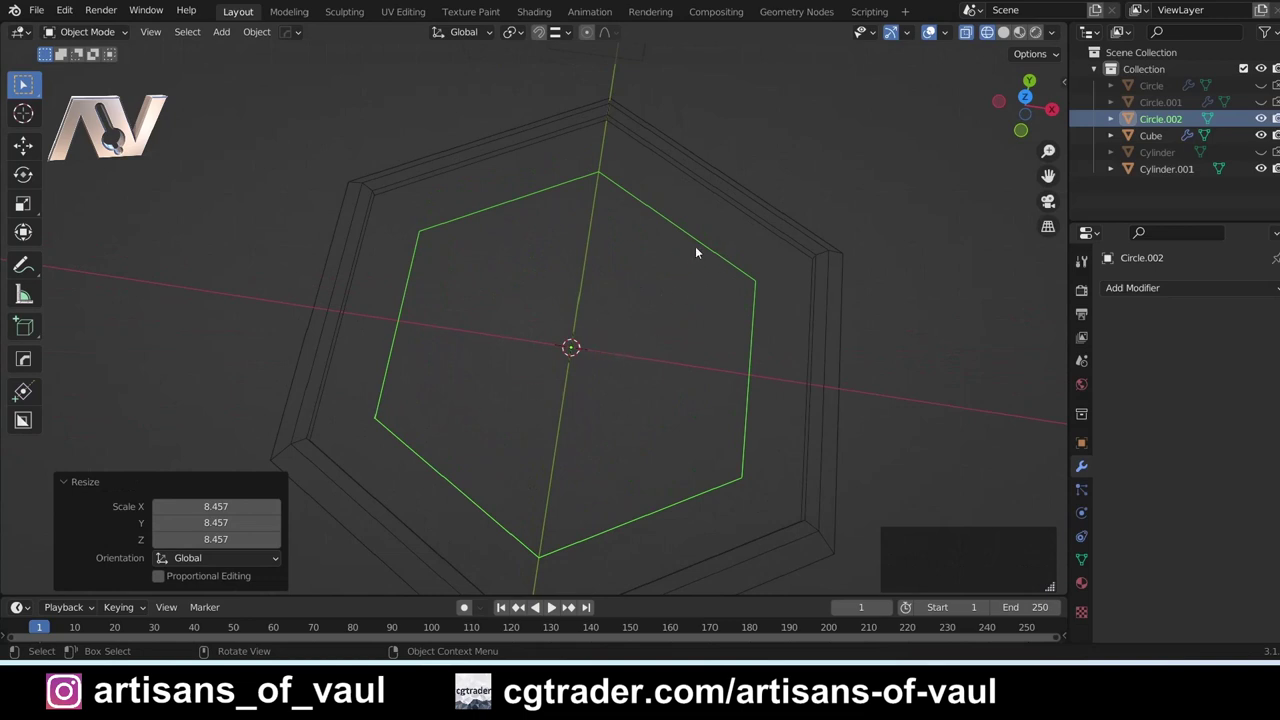
# - In Edit Mode, add a 128-vertex circle at the centre of the hexagonal outline and scale it by about 2.85
pyautogui.press('Tab')
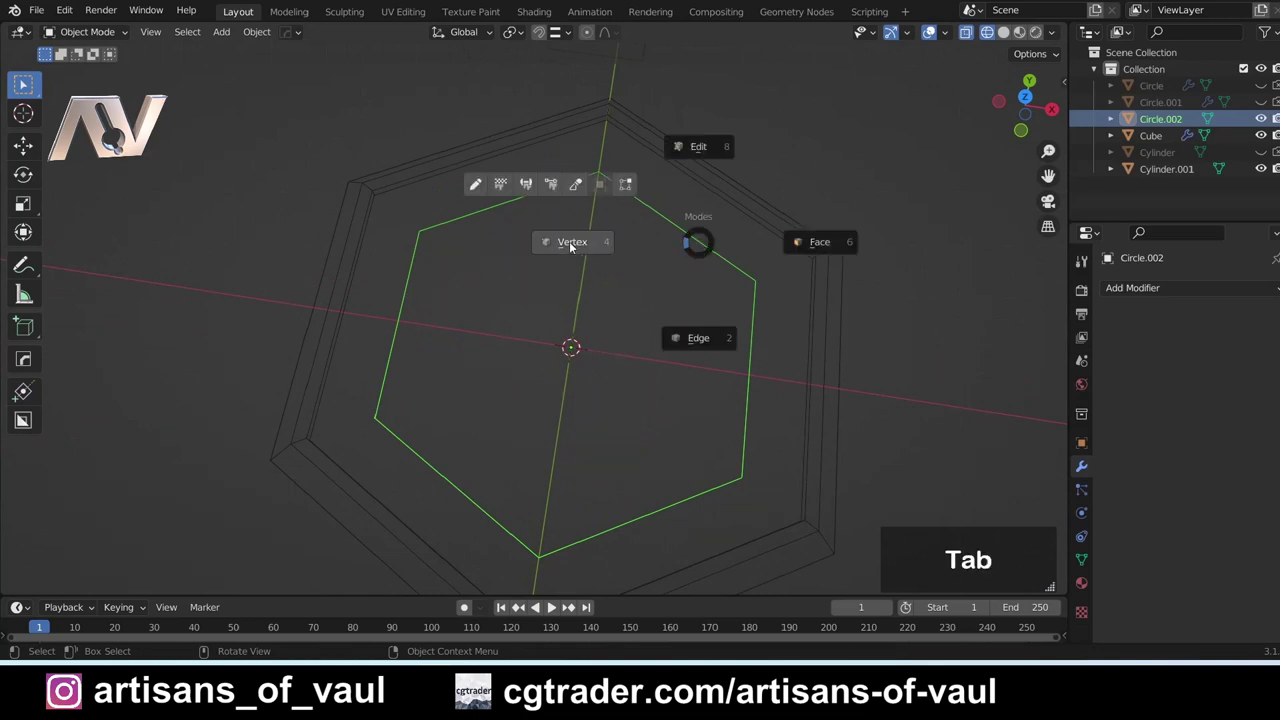
pyautogui.scroll(2, 586, 326)
pyautogui.hotkey('shift', 'a')
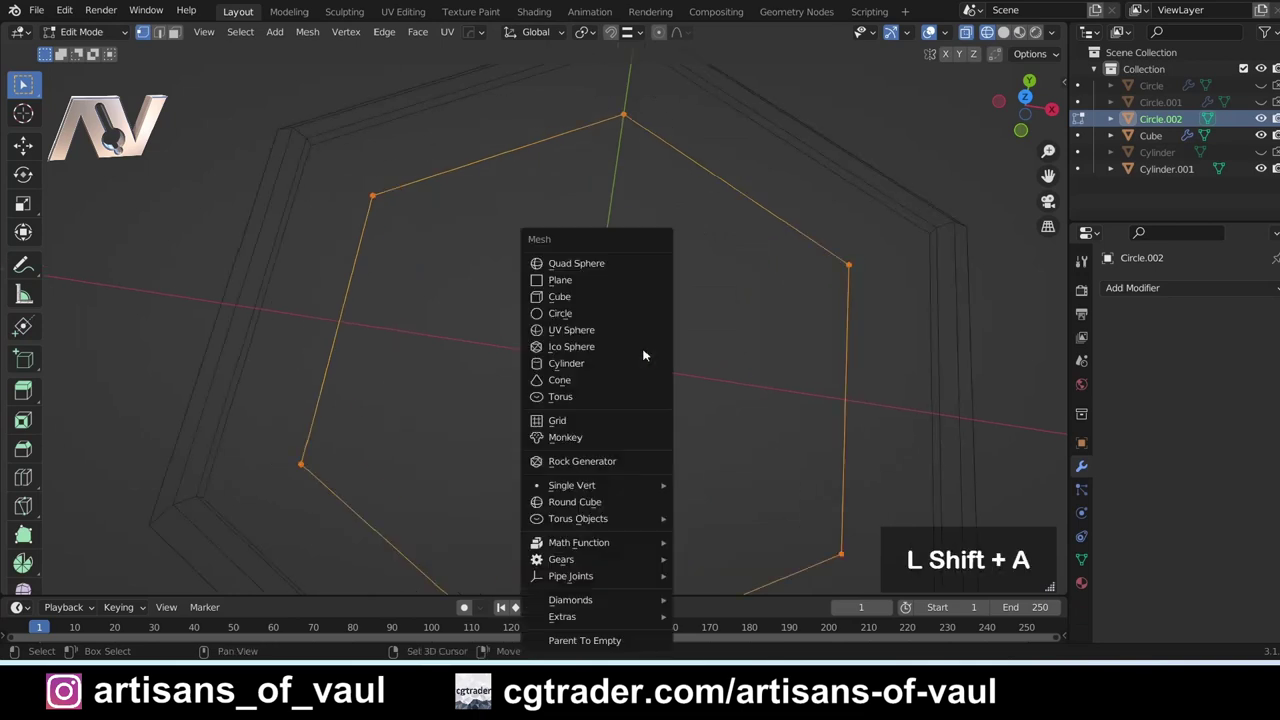
pyautogui.click(592, 313)
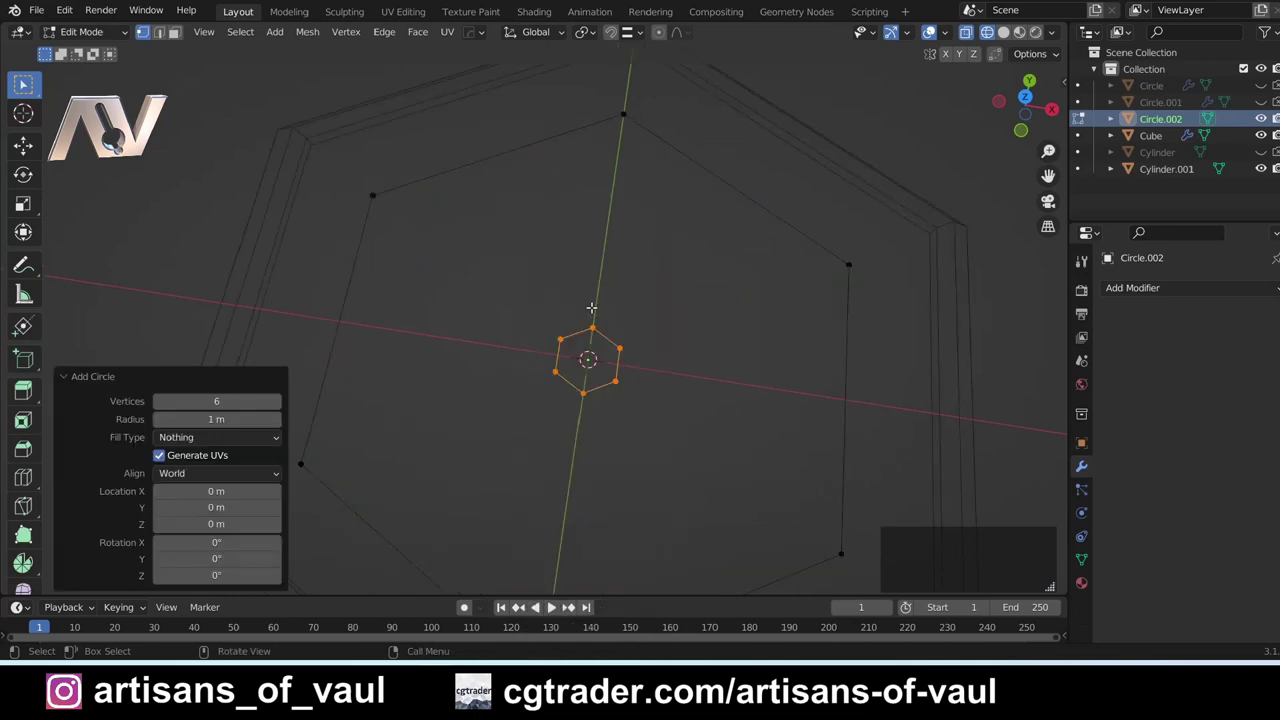
pyautogui.click(233, 401)
pyautogui.write('128')
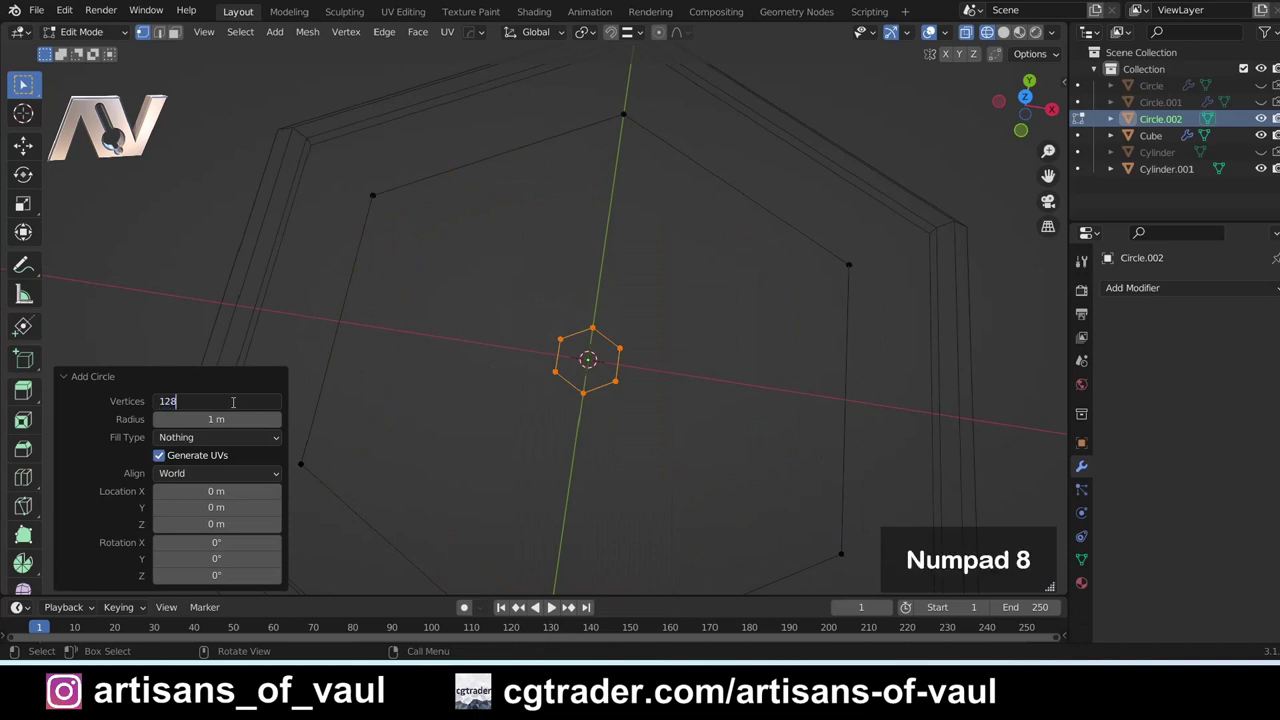
pyautogui.press('Return')
pyautogui.press('s')
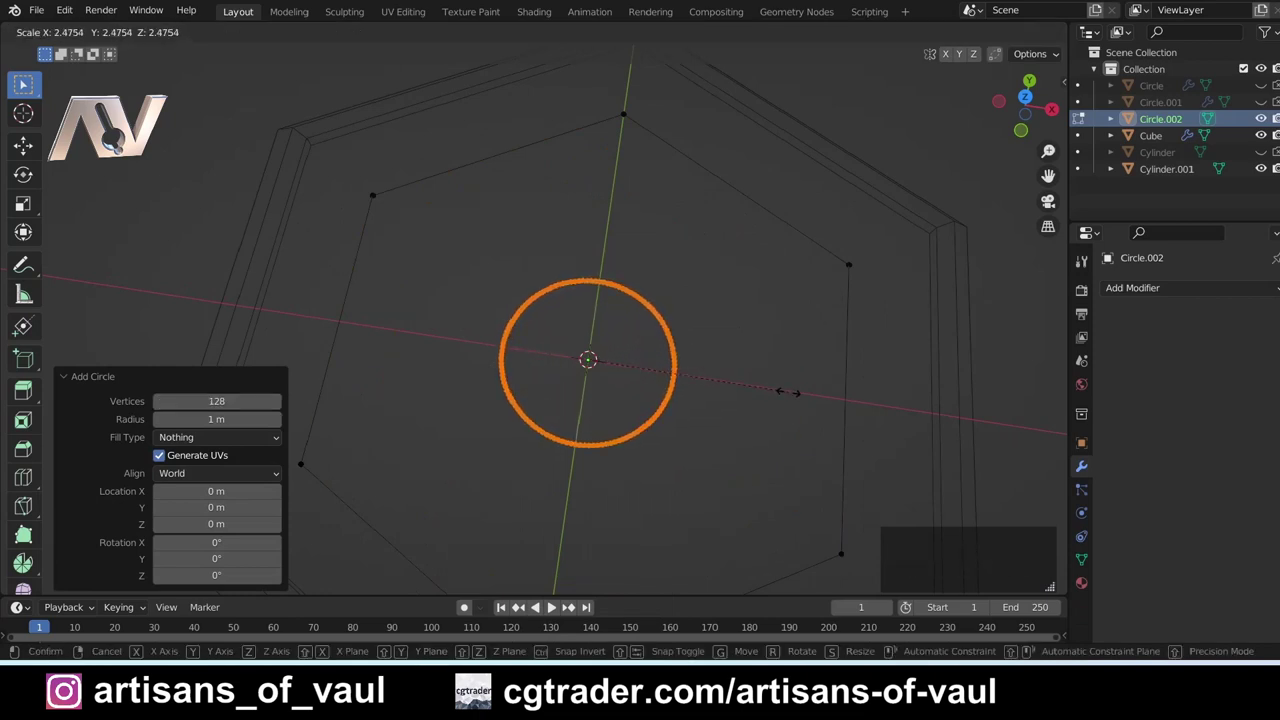
pyautogui.click(700, 390)
# - Return to Object Mode and raise the hexagon-and-circle outline about 3.16 m along Z above the plate
pyautogui.press('Tab')
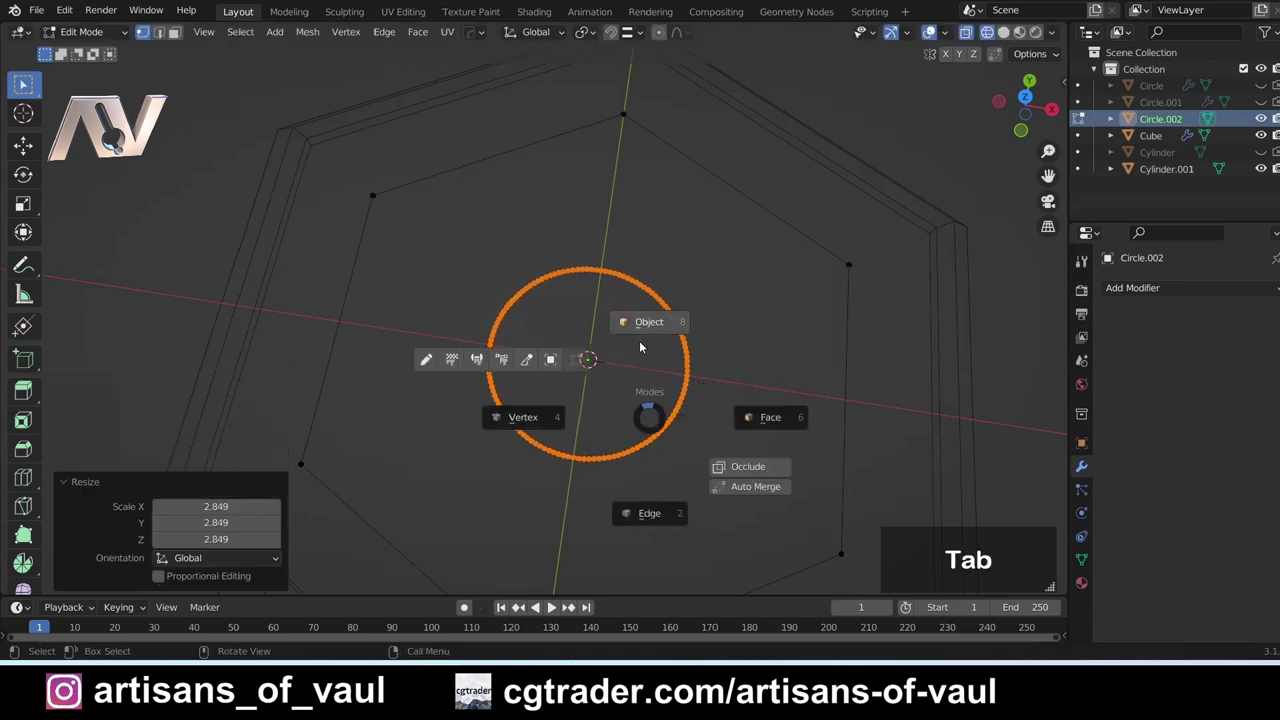
pyautogui.click(651, 323)
pyautogui.scroll(-3, 640, 325)
pyautogui.moveTo(640, 325); pyautogui.dragTo(704, 285, button='middle')
pyautogui.press('g')
pyautogui.press('z')
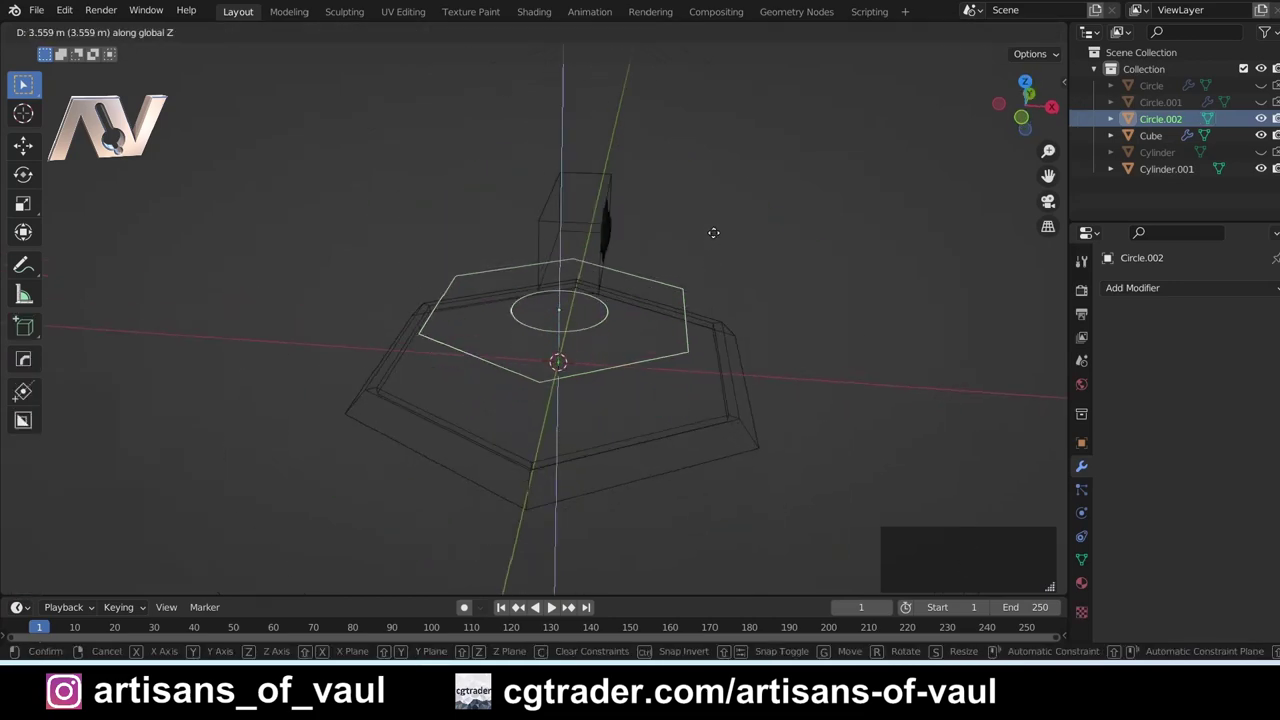
pyautogui.click(708, 246)
# - In Edit Mode with solid shading, extrude the entire hexagon-and-circle outline about 2.93 m upward along Z
pyautogui.hotkey('shift', 'z')
pyautogui.scroll(3, 700, 245)
pyautogui.press('Tab')
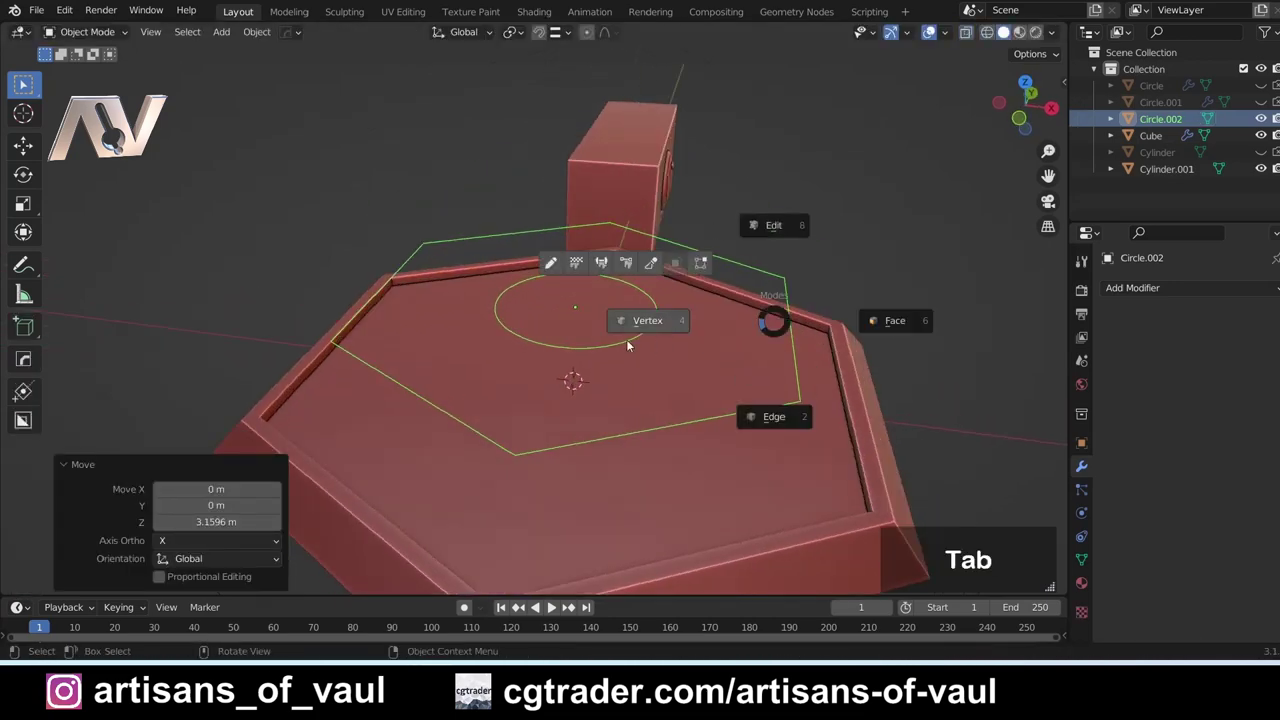
pyautogui.click(778, 340)
pyautogui.press('a')
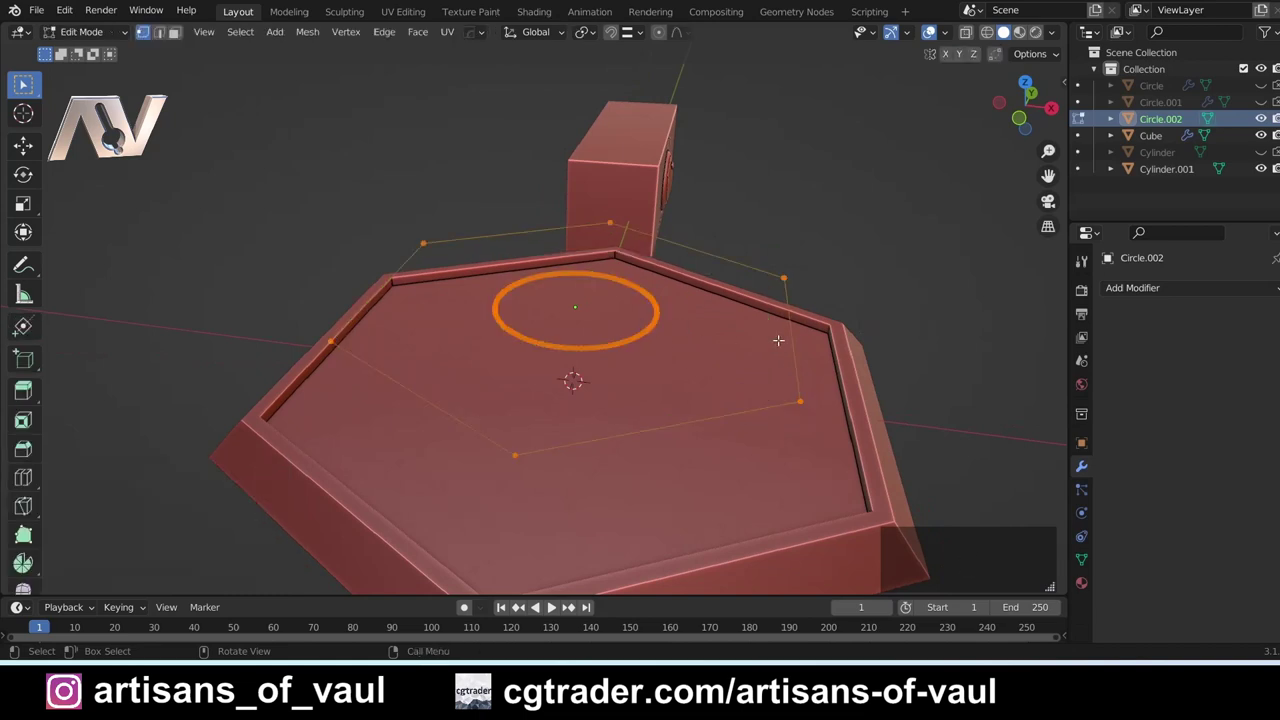
pyautogui.press('e')
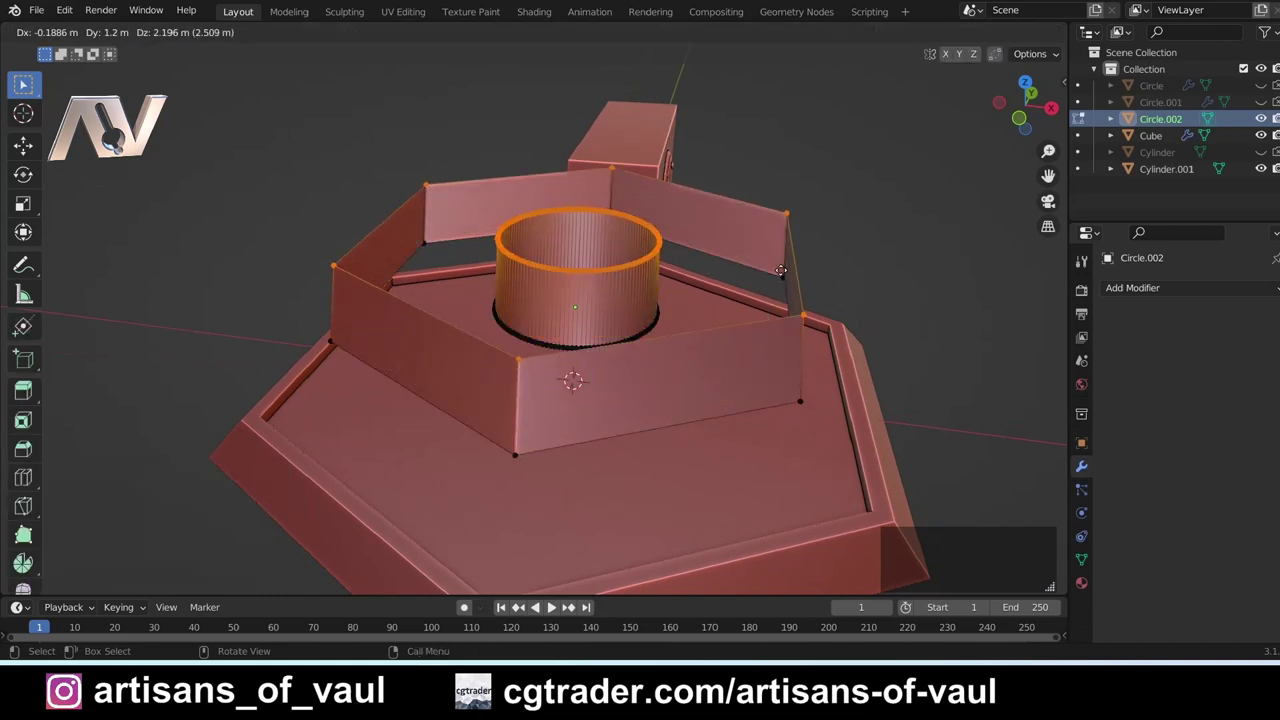
pyautogui.press('z')
pyautogui.click(771, 263)
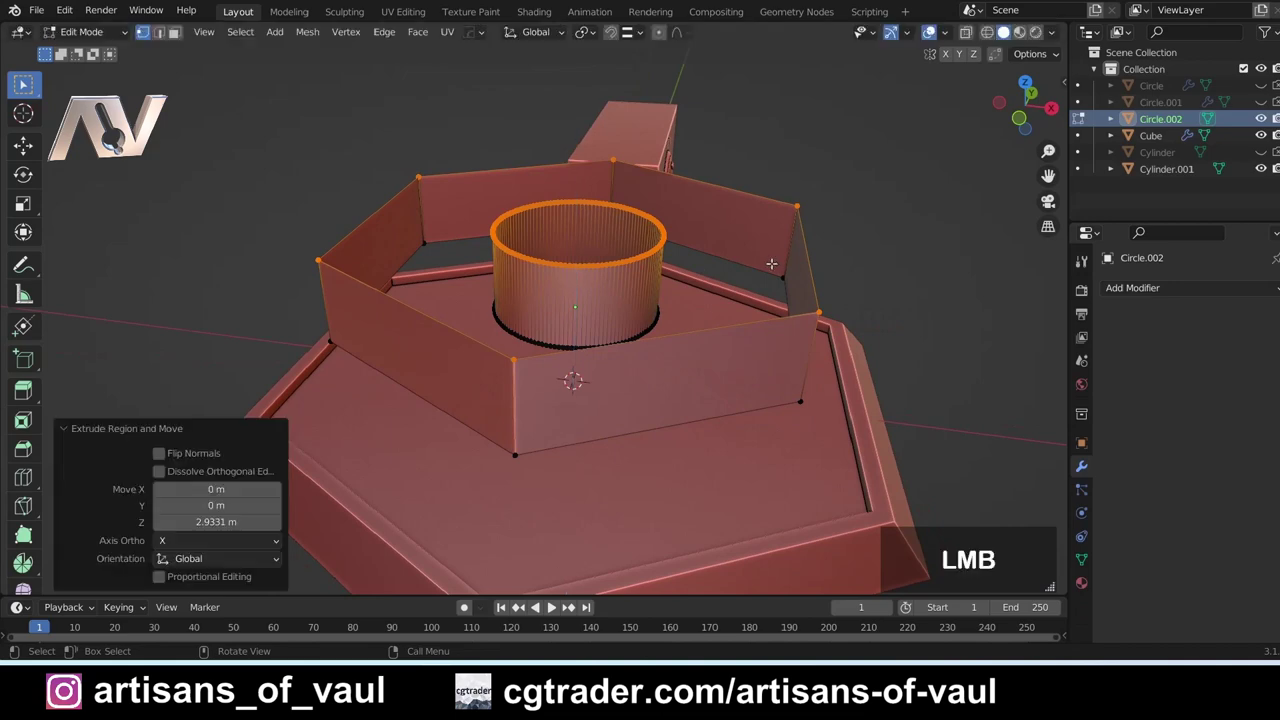
# - In Object Mode, add a Solidify modifier to the extruded outline and set its thickness to -0.03 m
pyautogui.press('Tab')
pyautogui.click(774, 103)
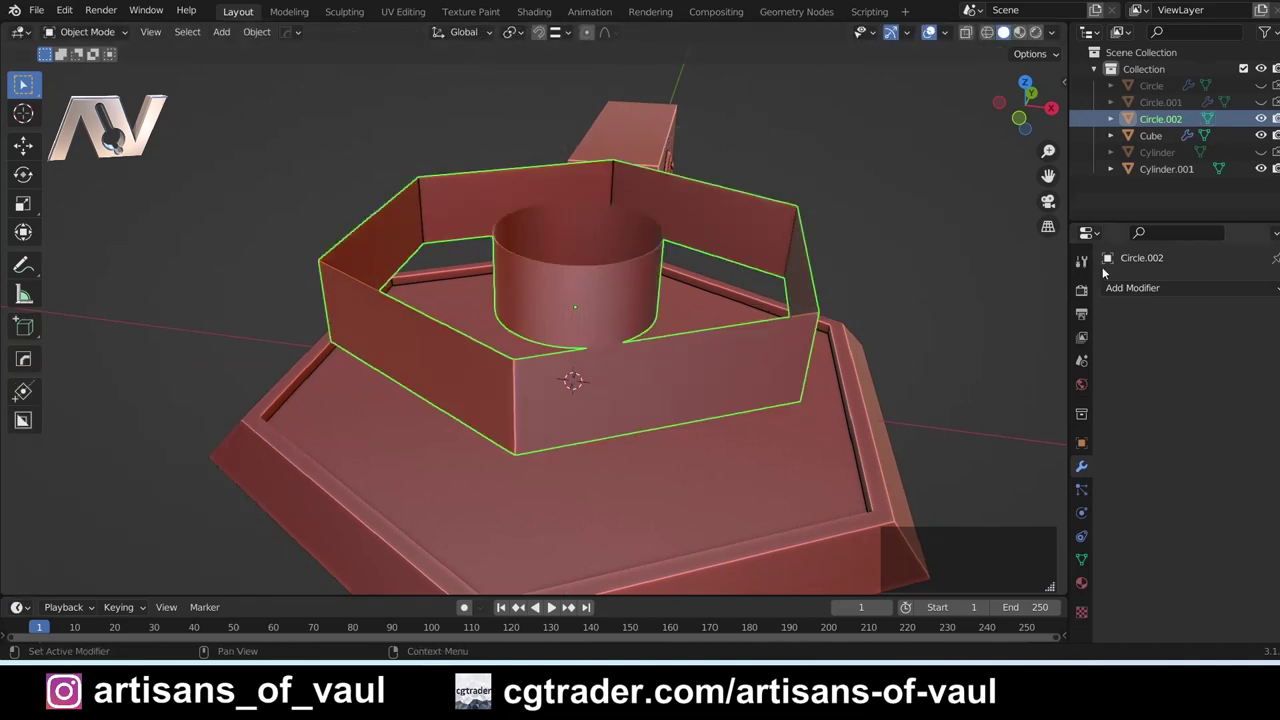
pyautogui.click(1132, 287)
pyautogui.click(950, 568)
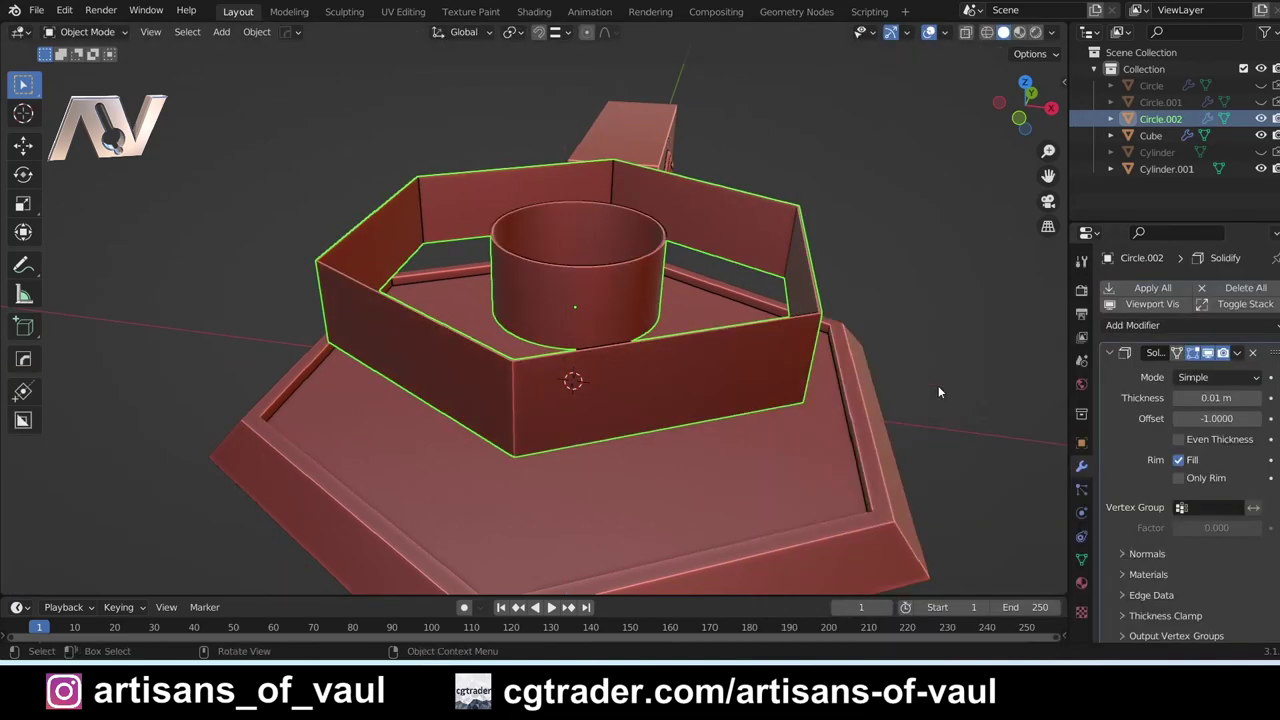
pyautogui.moveTo(938, 385); pyautogui.dragTo(960, 291, button='middle')
pyautogui.click(1027, 94)
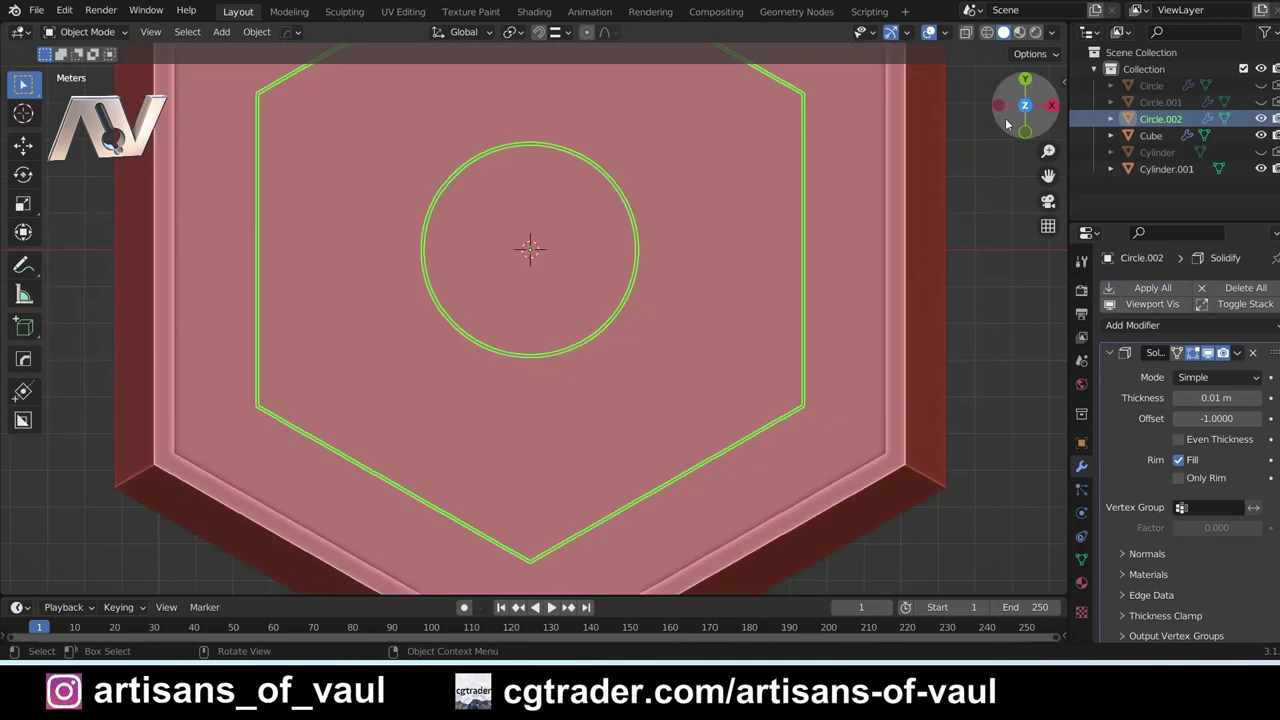
pyautogui.scroll(-3, 843, 266)
pyautogui.moveTo(1225, 399); pyautogui.dragTo(1190, 399)
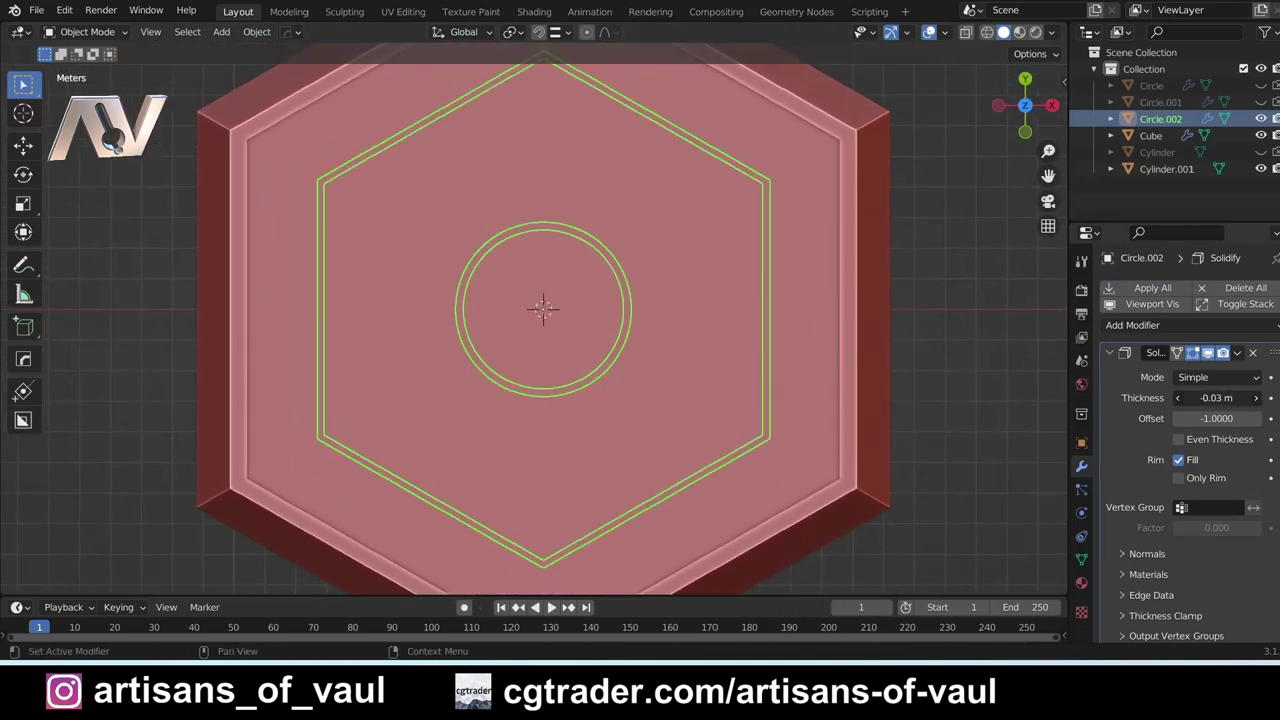
# - Apply the outline object's scale and set its Solidify thickness to -0.4 m
pyautogui.scroll(-3, 782, 302)
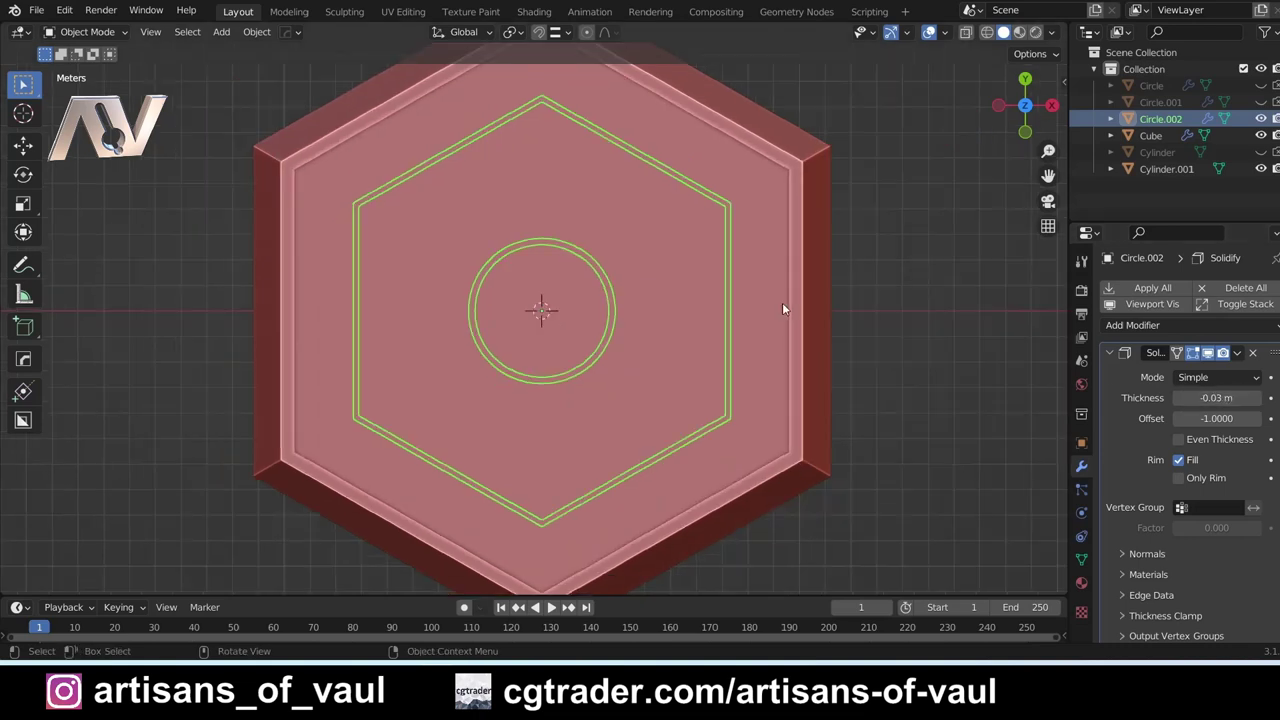
pyautogui.hotkey('shift', 'a')
pyautogui.press('Escape')
pyautogui.hotkey('ctrl', 'a')
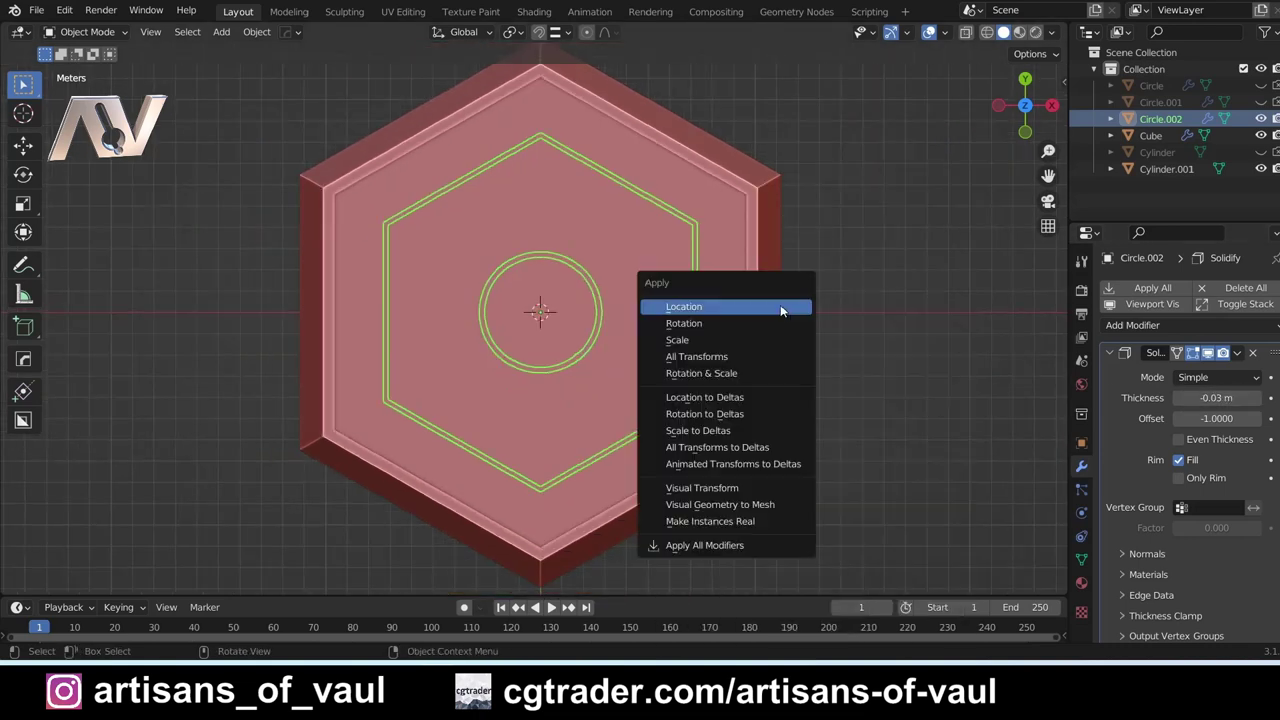
pyautogui.click(748, 338)
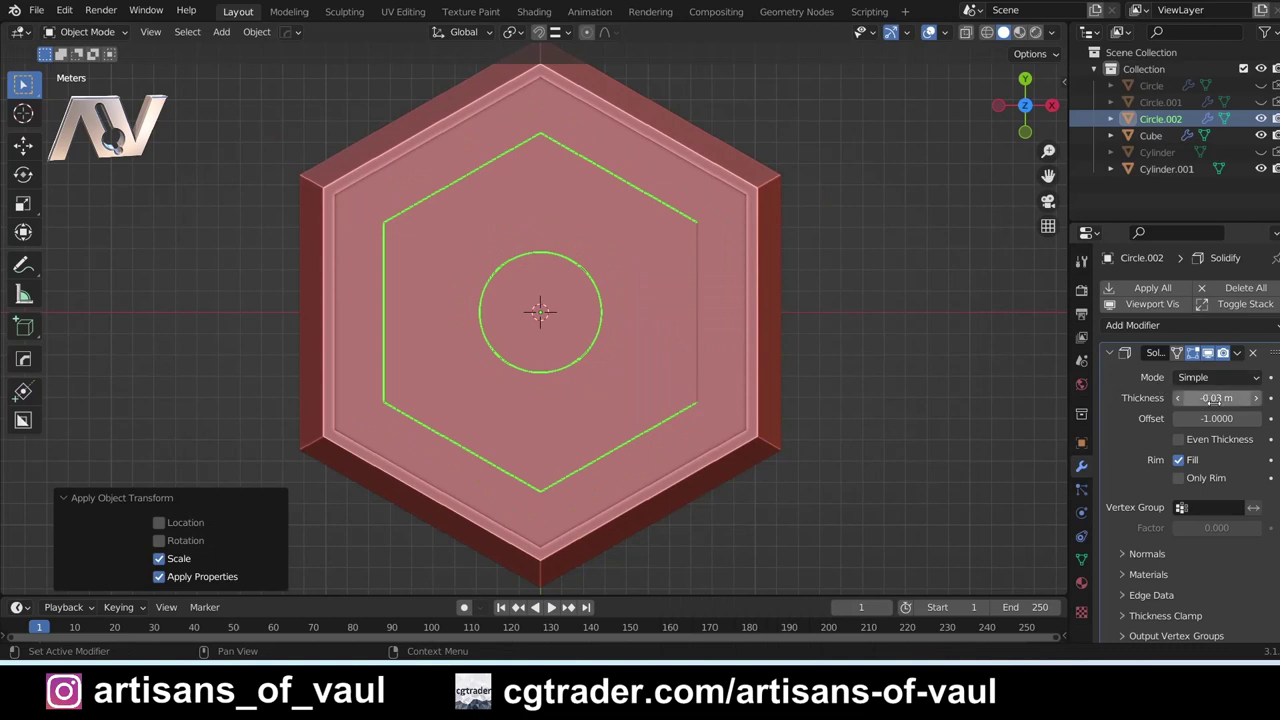
pyautogui.moveTo(1216, 397); pyautogui.dragTo(1186, 397)
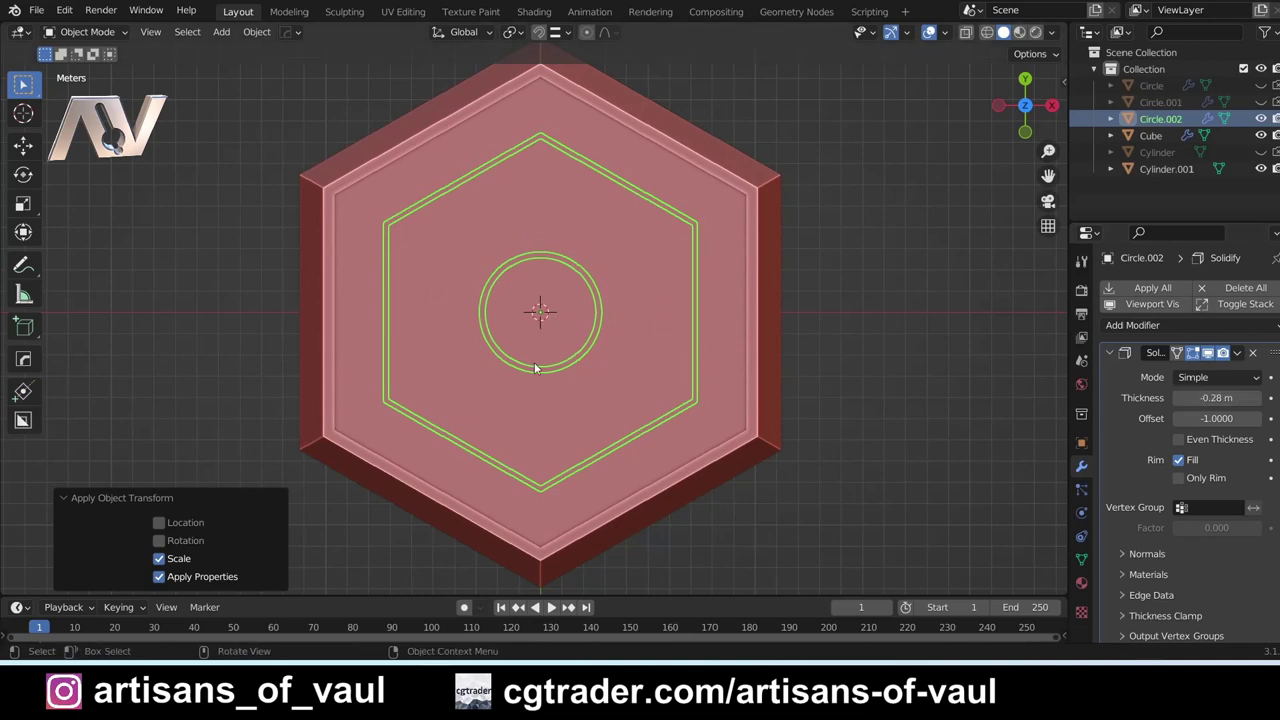
pyautogui.moveTo(664, 366); pyautogui.dragTo(643, 358, button='middle')
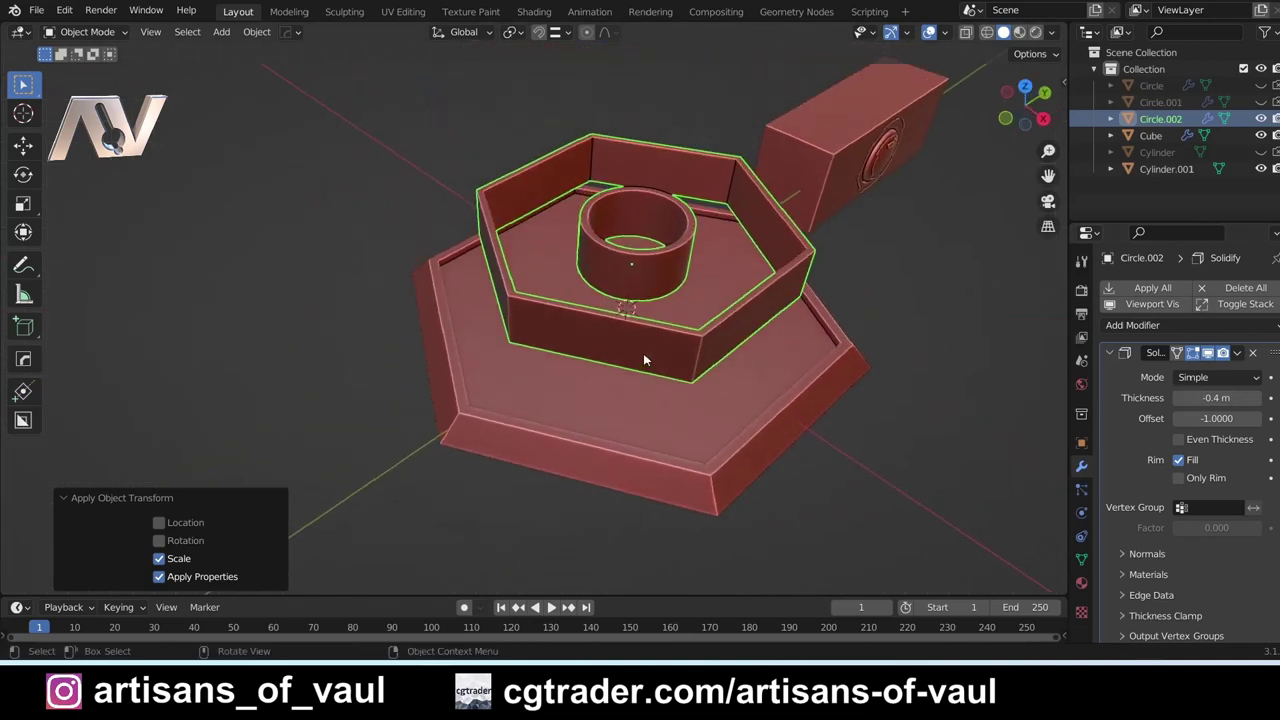
pyautogui.click(519, 248)
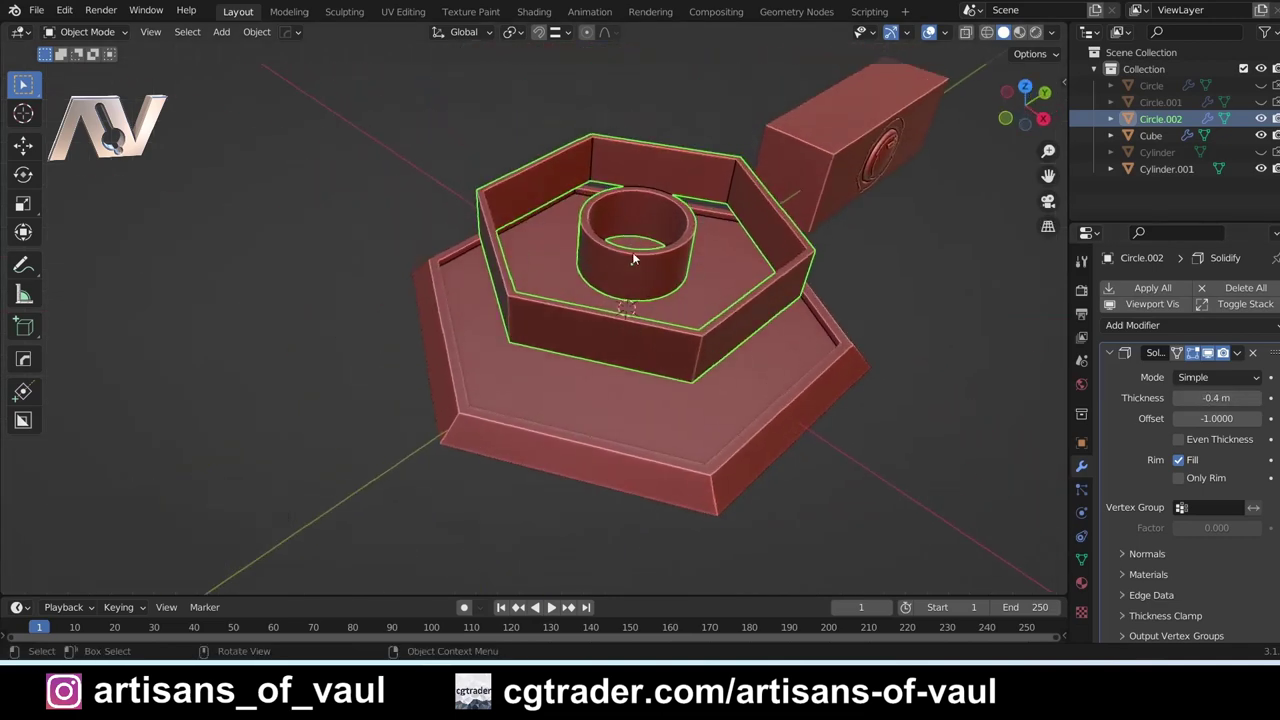
pyautogui.moveTo(738, 289); pyautogui.dragTo(771, 270, button='middle')
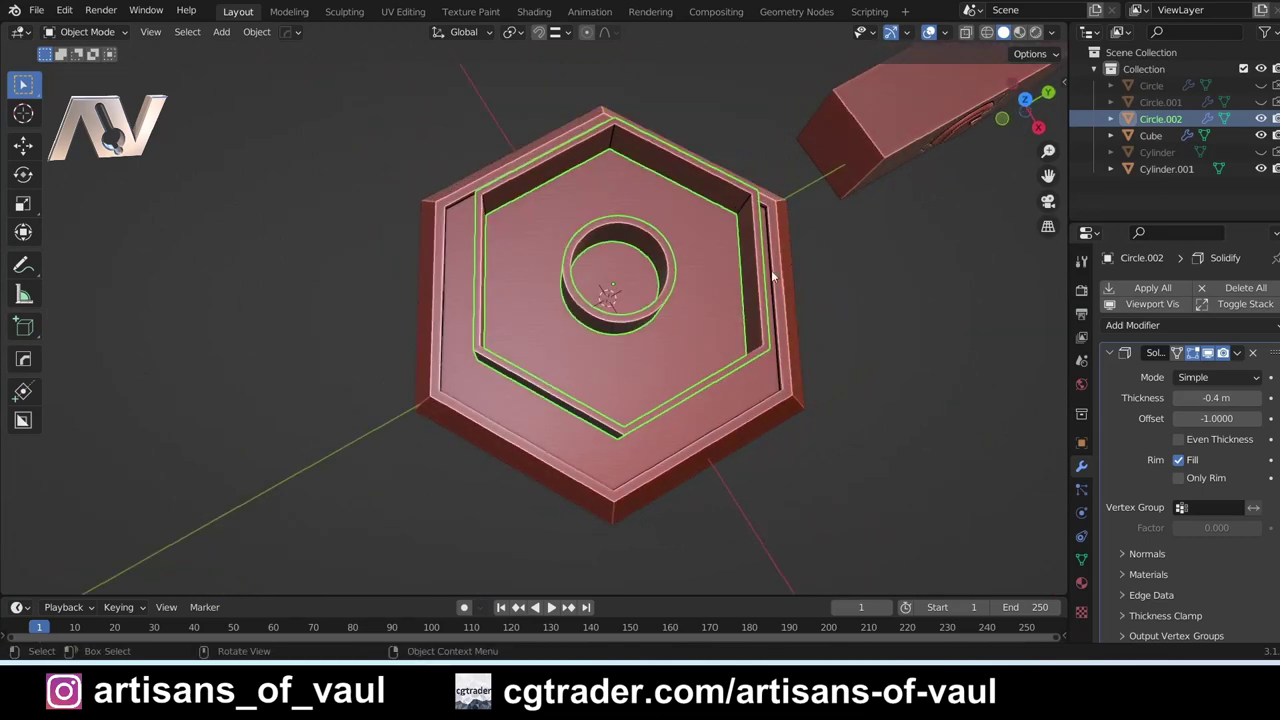
# - From the top view, add a cube at the plate's centre and scale it uniformly to about 0.261
pyautogui.click(1024, 103)
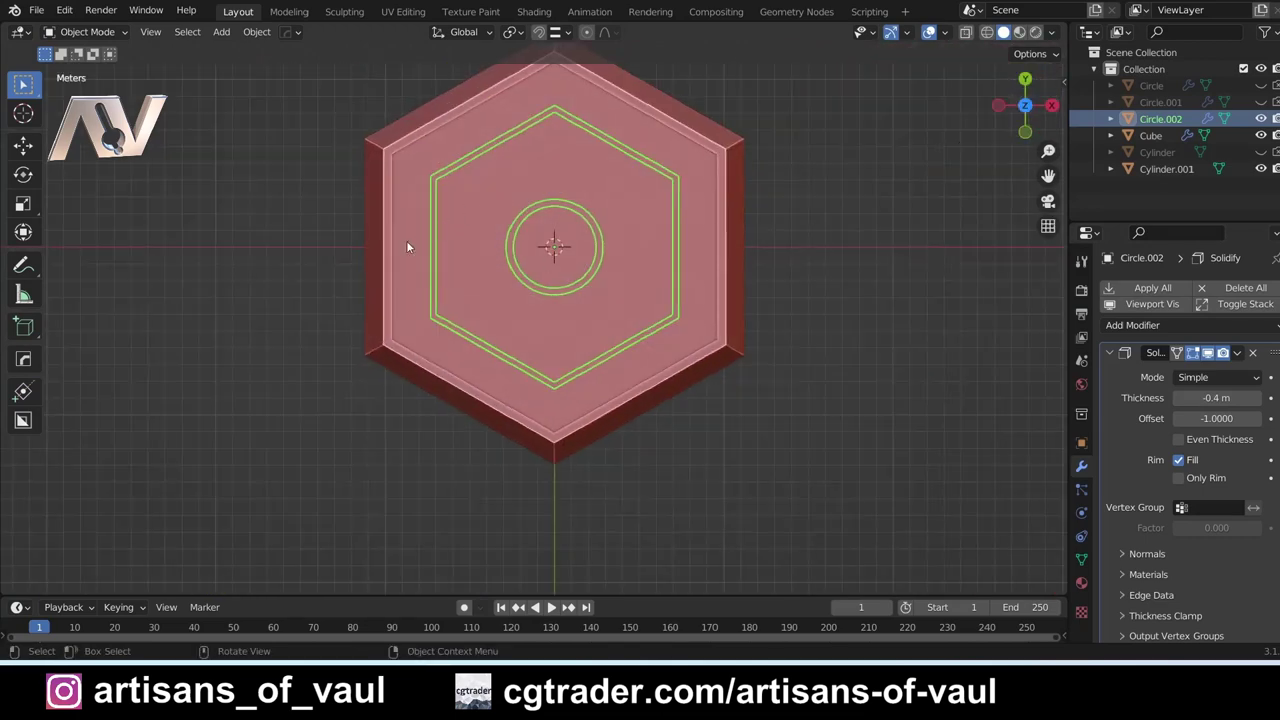
pyautogui.keyDown('shift'); pyautogui.moveTo(491, 220); pyautogui.dragTo(527, 283, button='middle'); pyautogui.keyUp('shift')
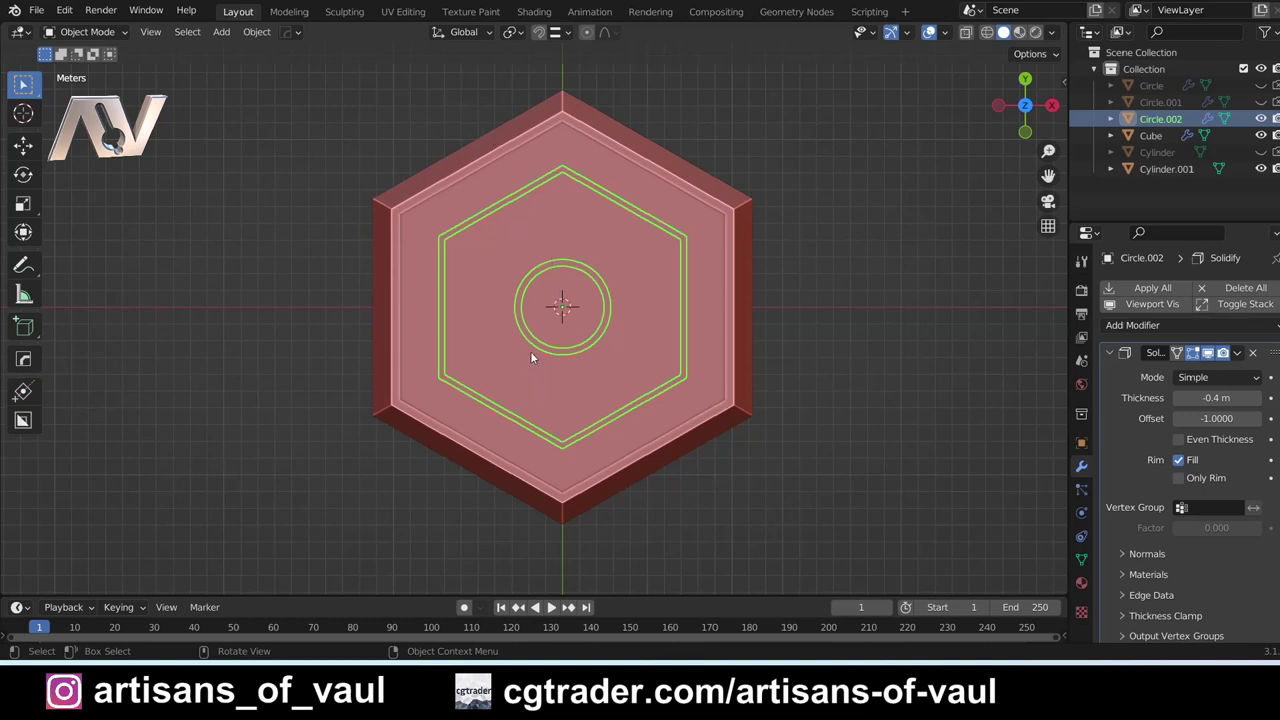
pyautogui.hotkey('shift', 'a')
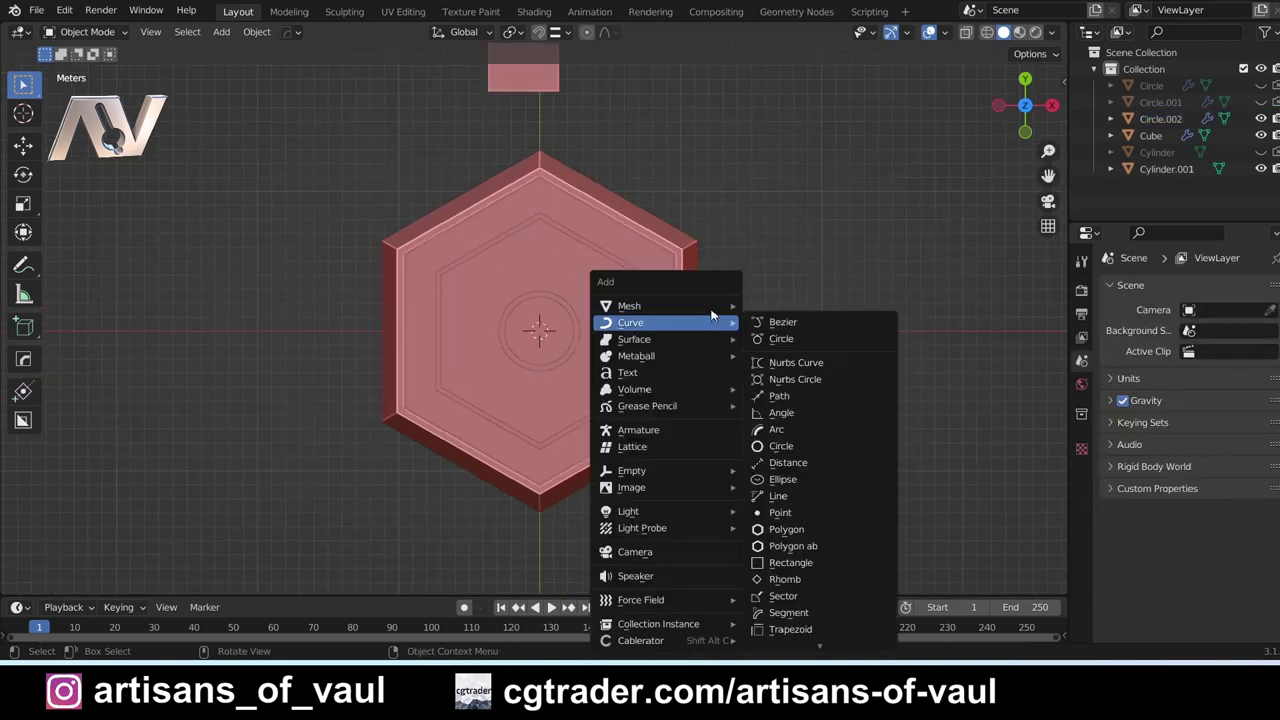
pyautogui.moveTo(700, 306)
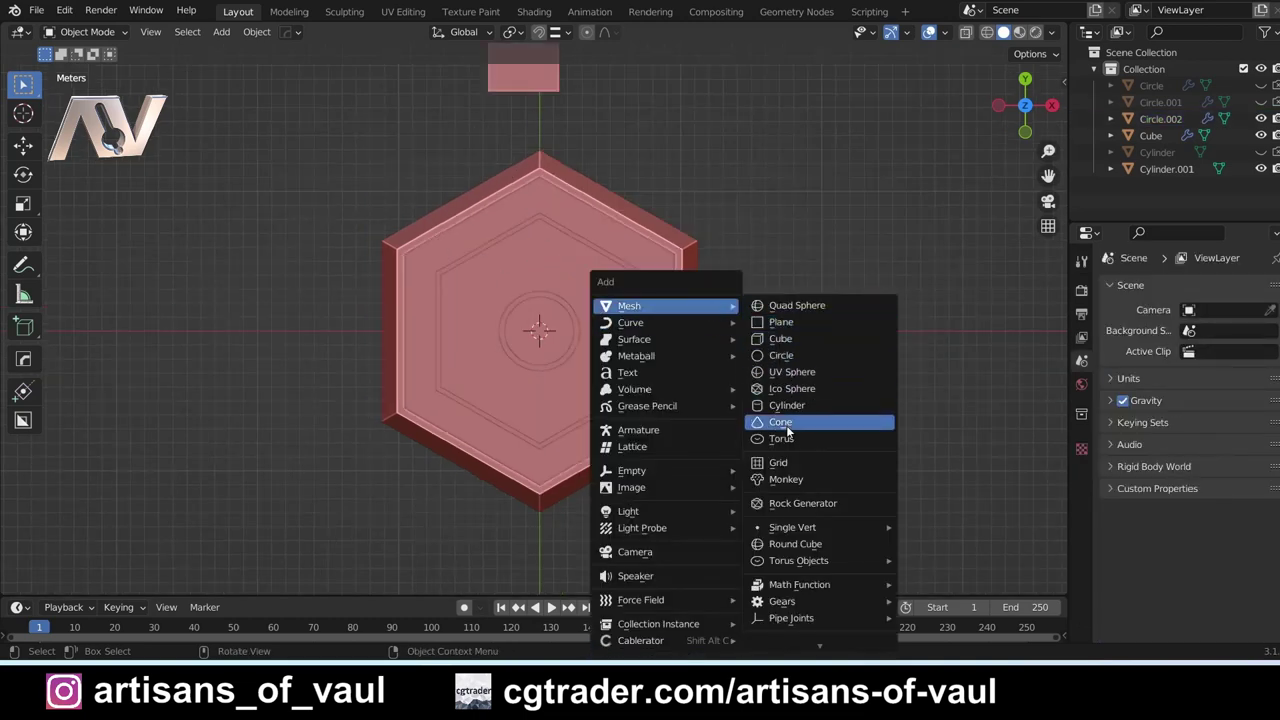
pyautogui.click(754, 339)
pyautogui.scroll(4, 576, 327)
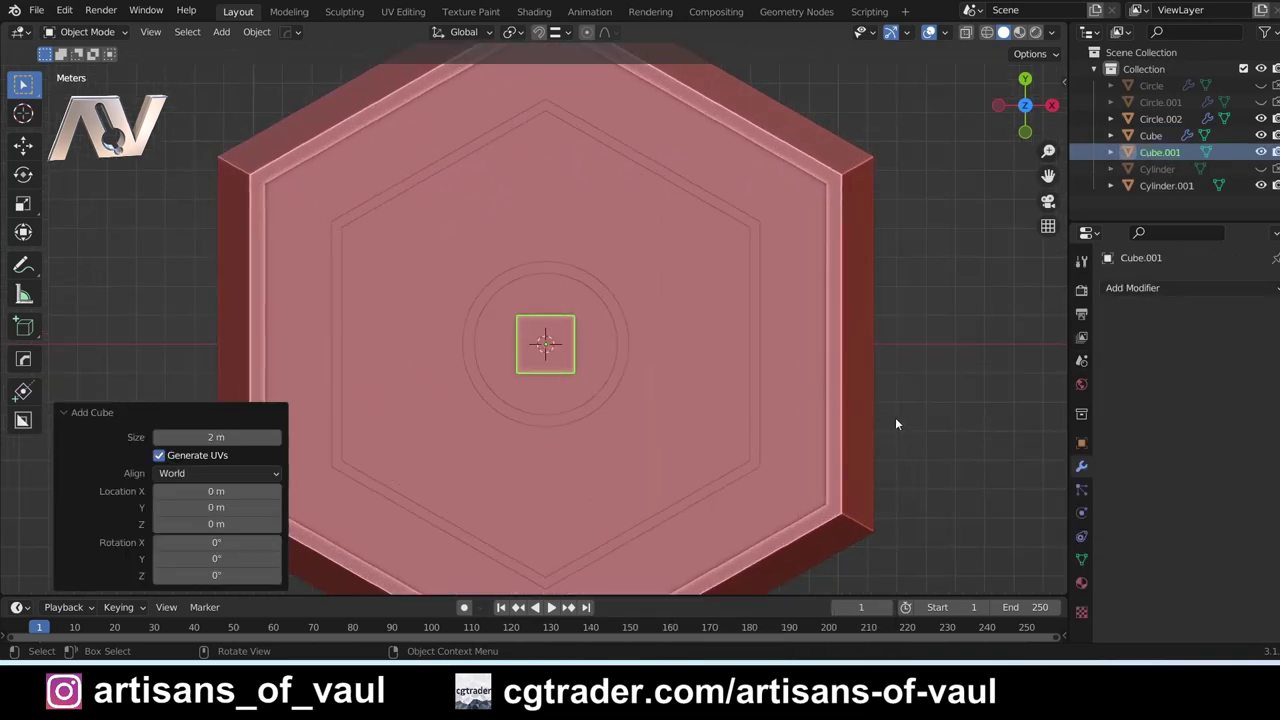
pyautogui.press('s')
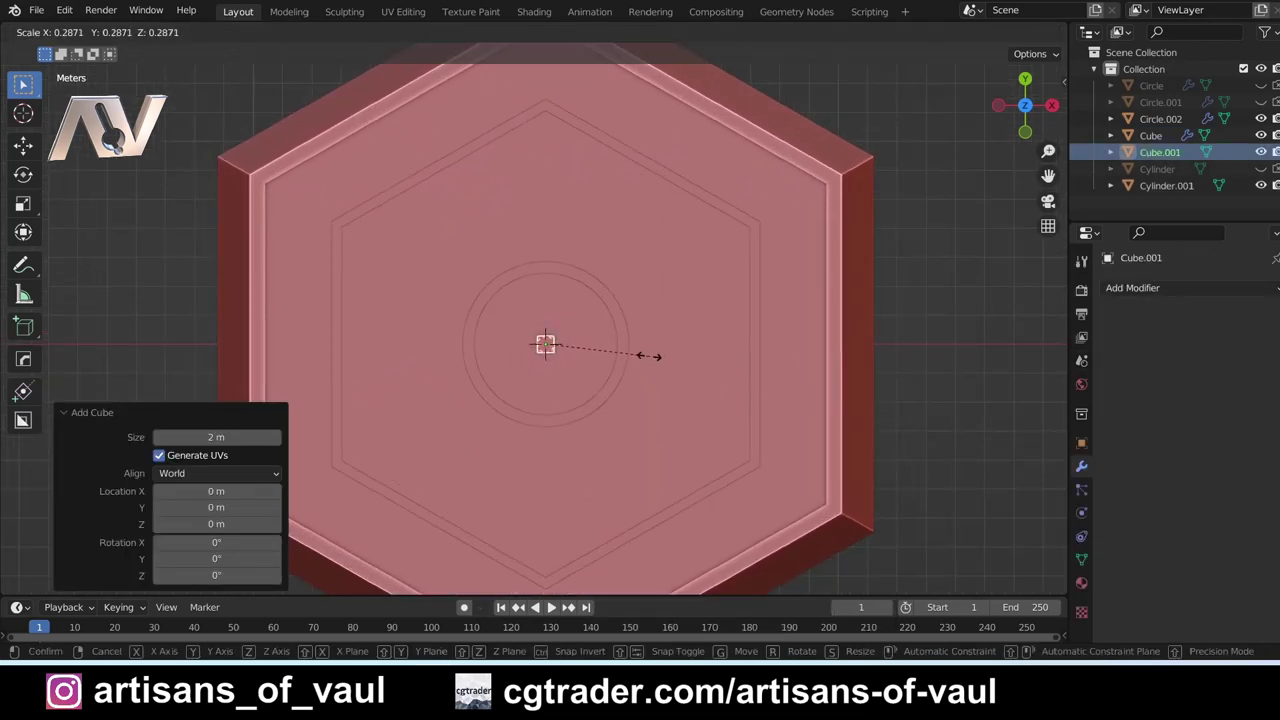
pyautogui.click(641, 355)
pyautogui.scroll(-2, 639, 352)
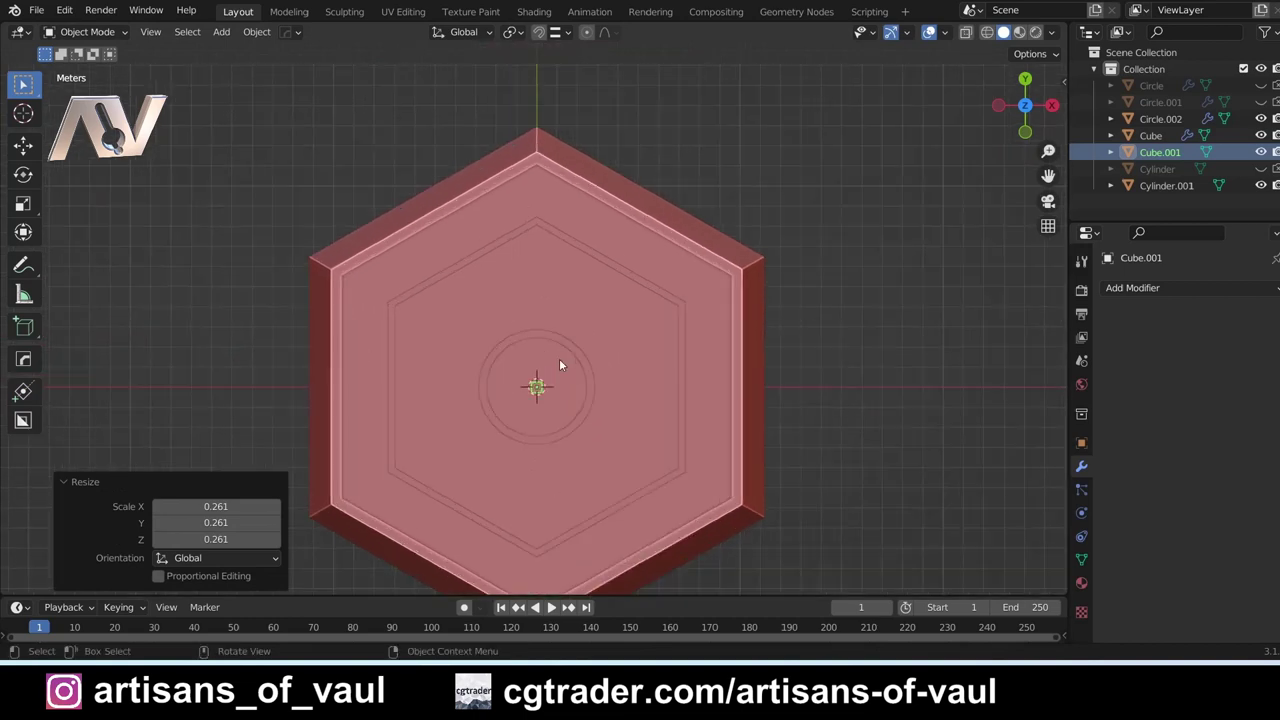
# - Stretch the small cube by about 23.16 along Y into a long thin bar across the central ring
pyautogui.scroll(3, 559, 358)
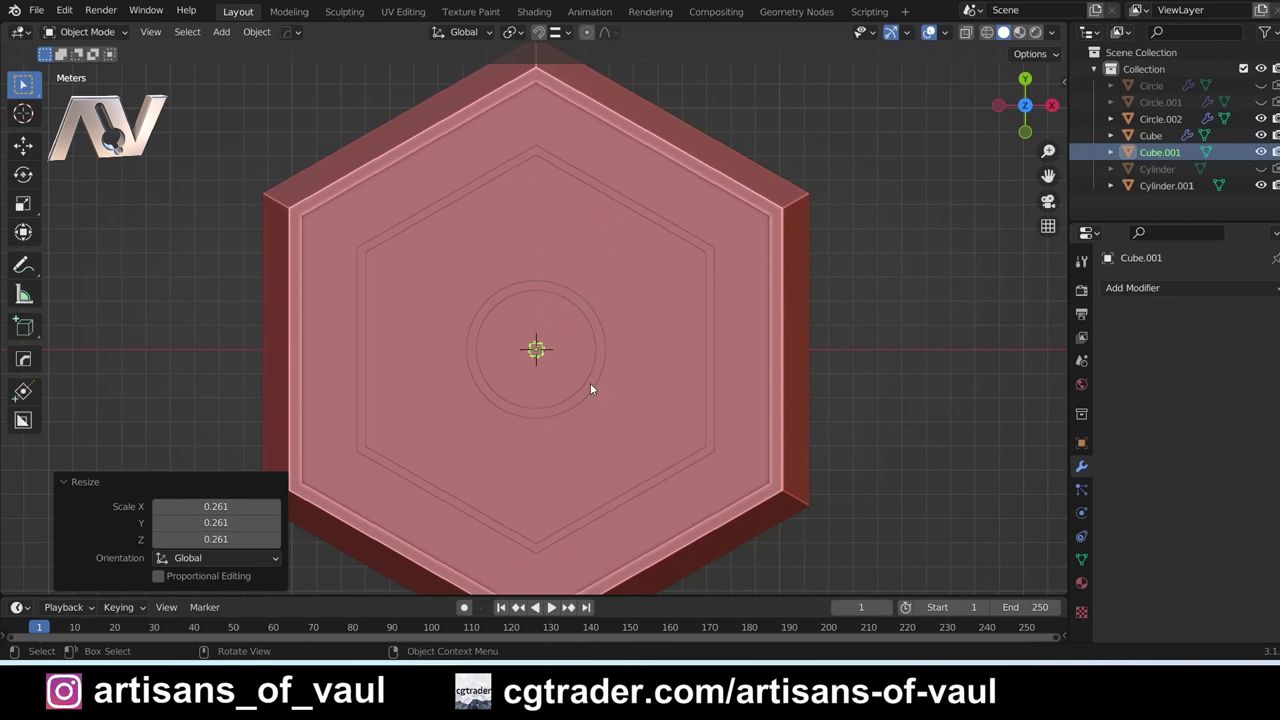
pyautogui.press('s')
pyautogui.press('y')
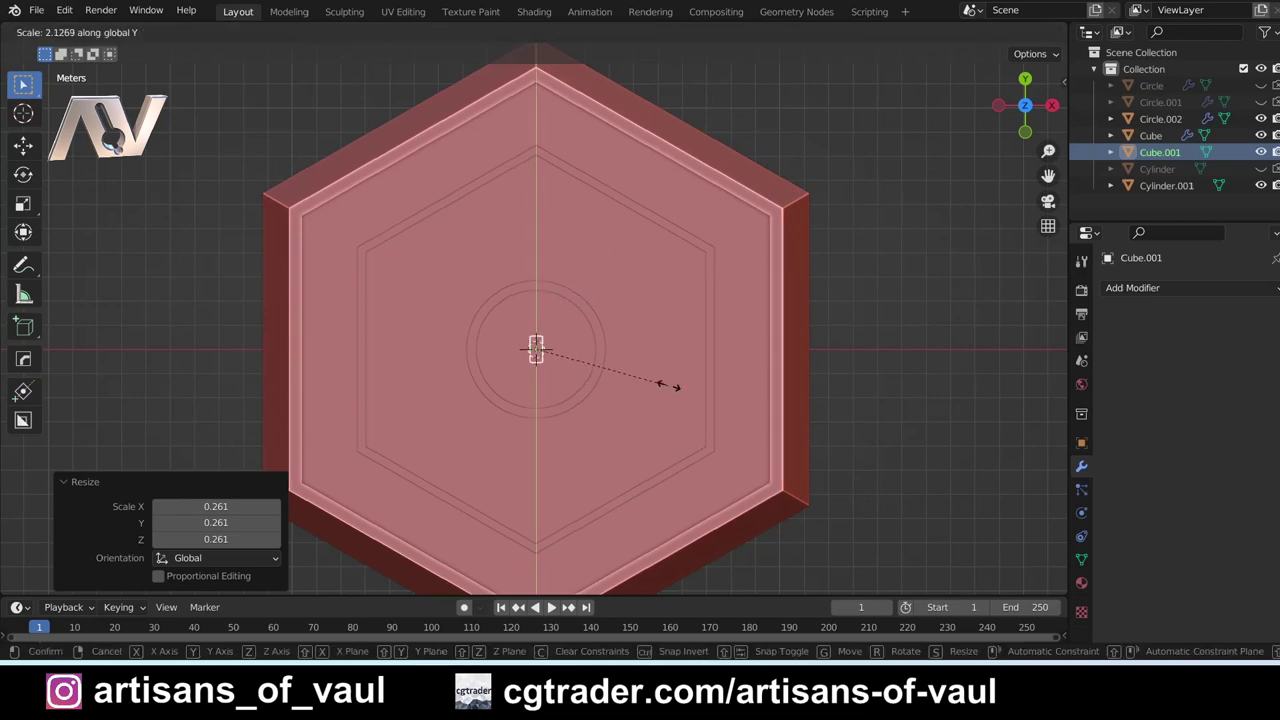
pyautogui.click(955, 430)
pyautogui.scroll(1, 524, 287)
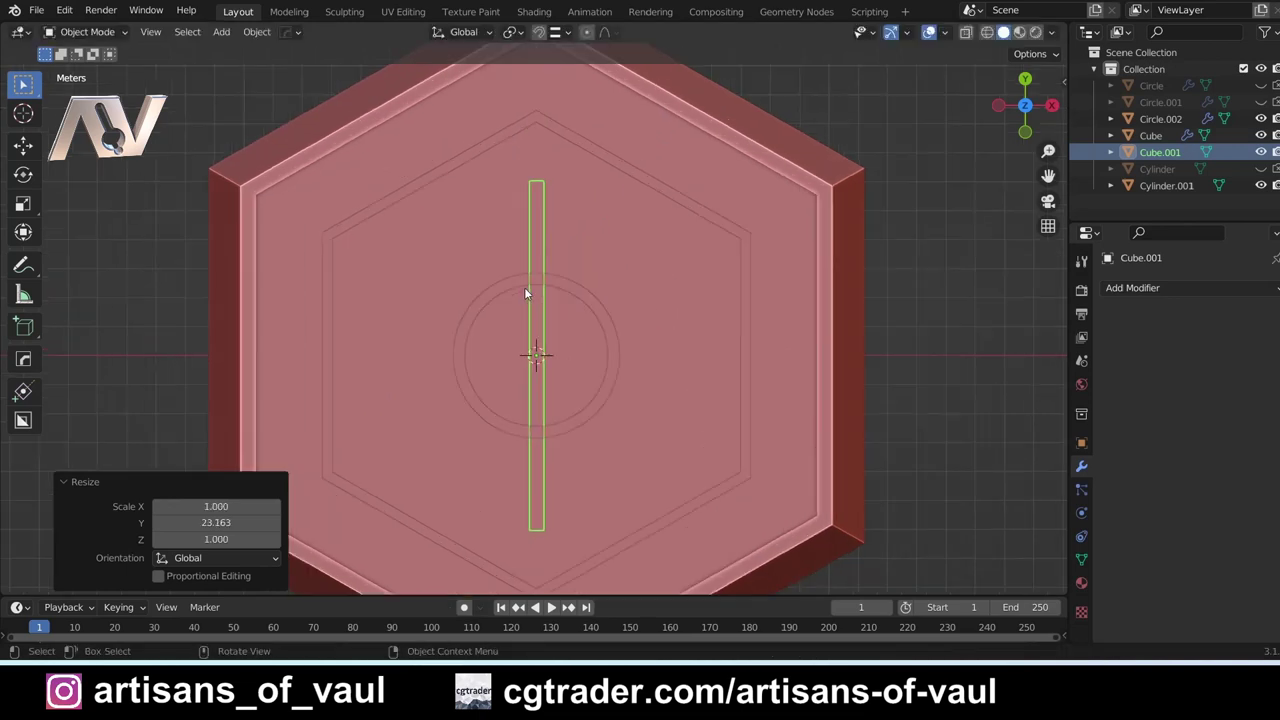
# - Rotate the thin bar about the view axis and set the angle to 360/12 (30°)
pyautogui.scroll(-2, 524, 287)
pyautogui.press('r')
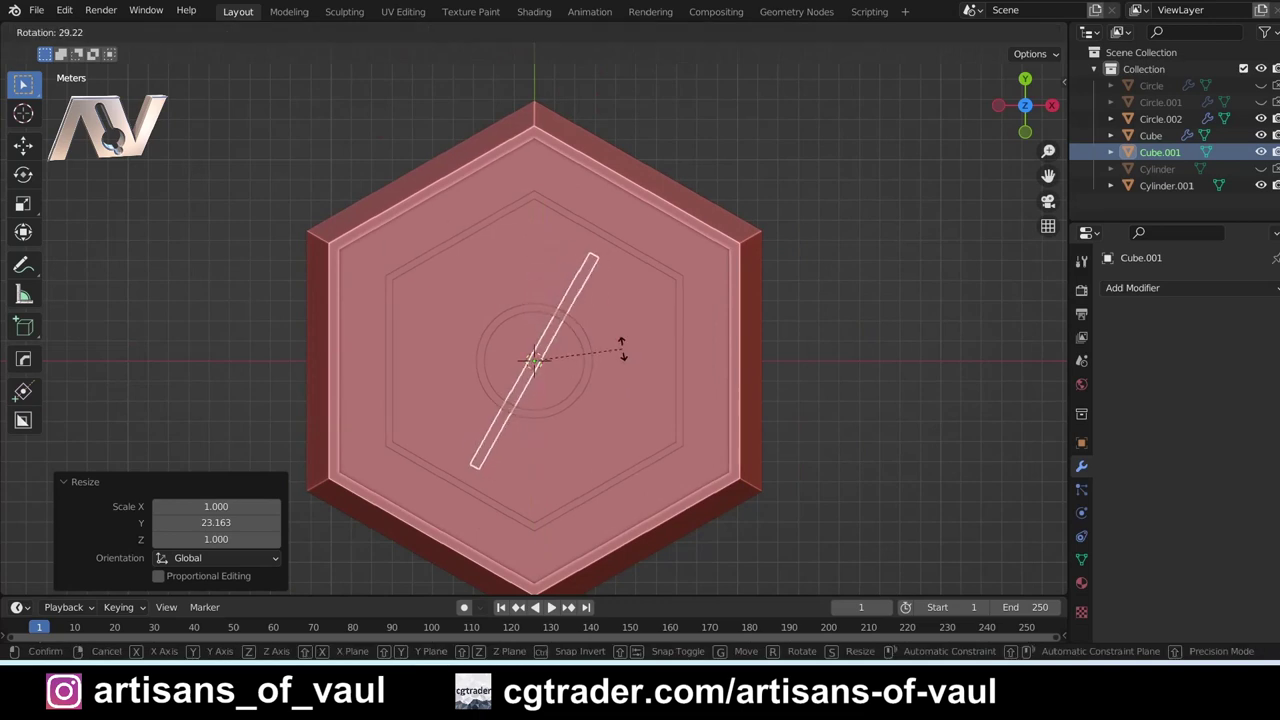
pyautogui.click(614, 340)
pyautogui.click(218, 523)
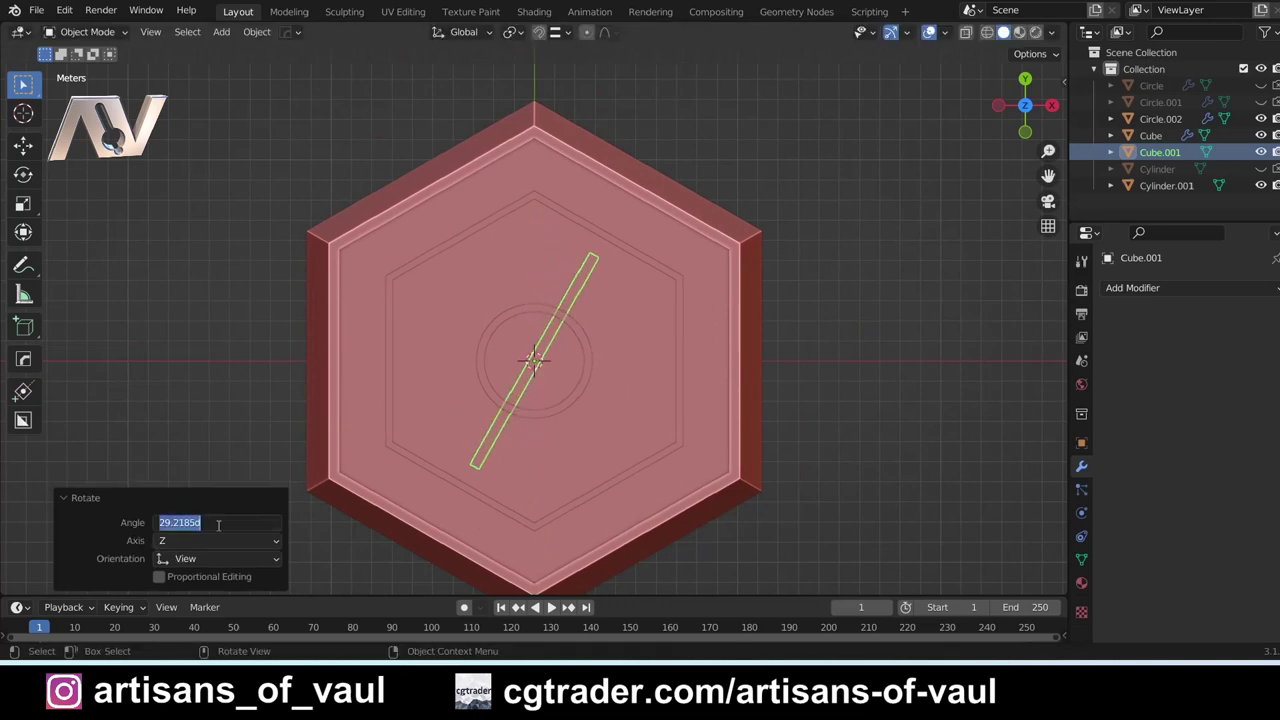
pyautogui.press('BackSpace')
pyautogui.write('360/12')
pyautogui.press('Return')
pyautogui.scroll(3, 722, 300)
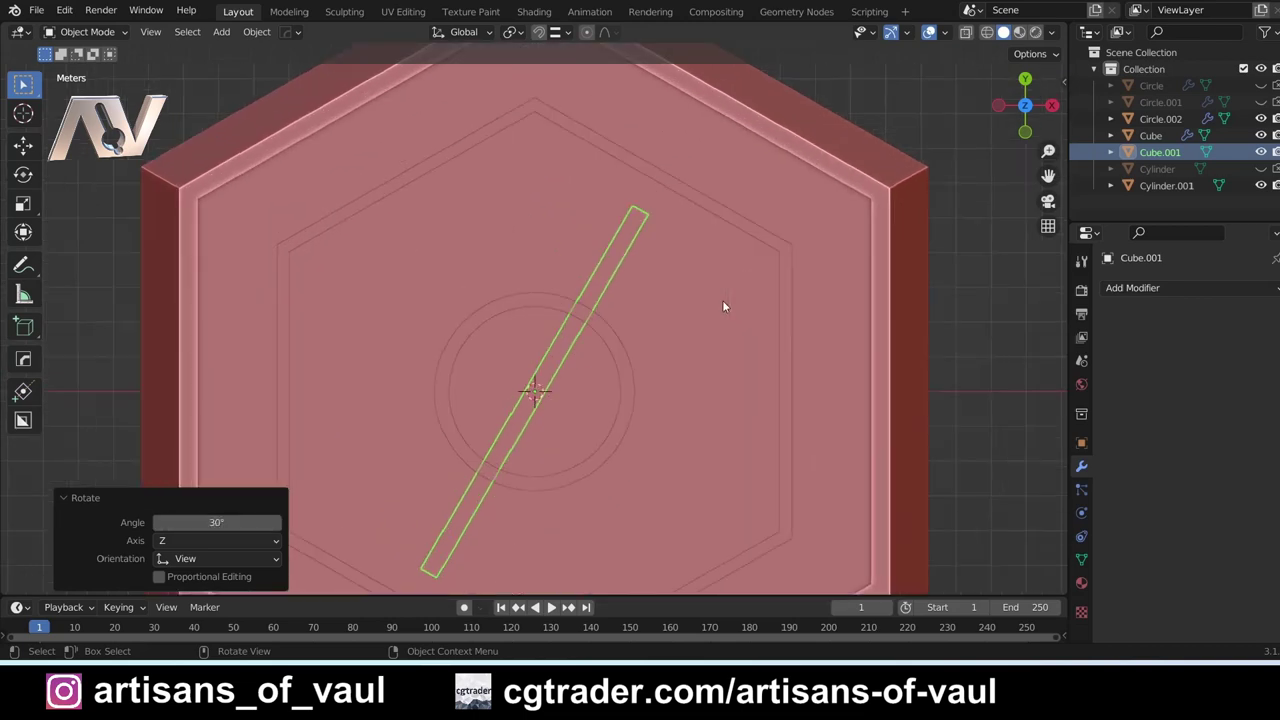
# - Move the thin bar outward along its local Y axis by about 3.449 m, towards the hexagon's rim
pyautogui.scroll(-1, 571, 441)
pyautogui.press('g')
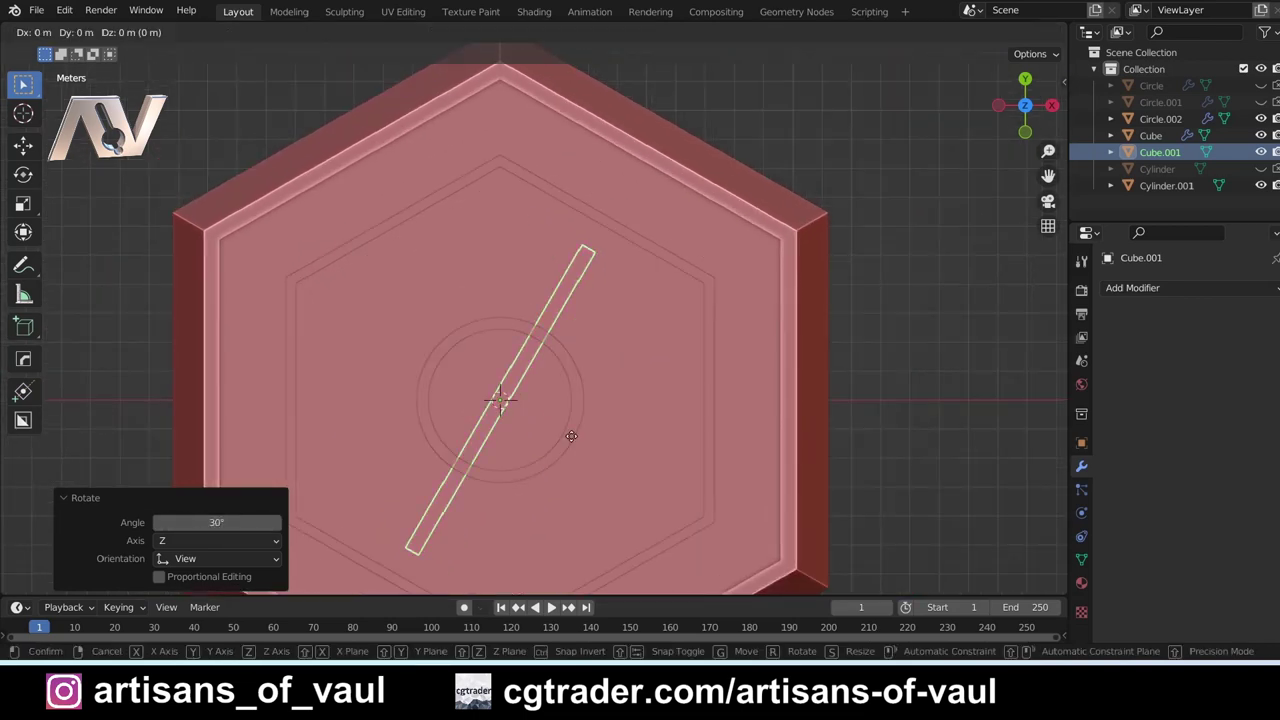
pyautogui.press('y')
pyautogui.press('y')
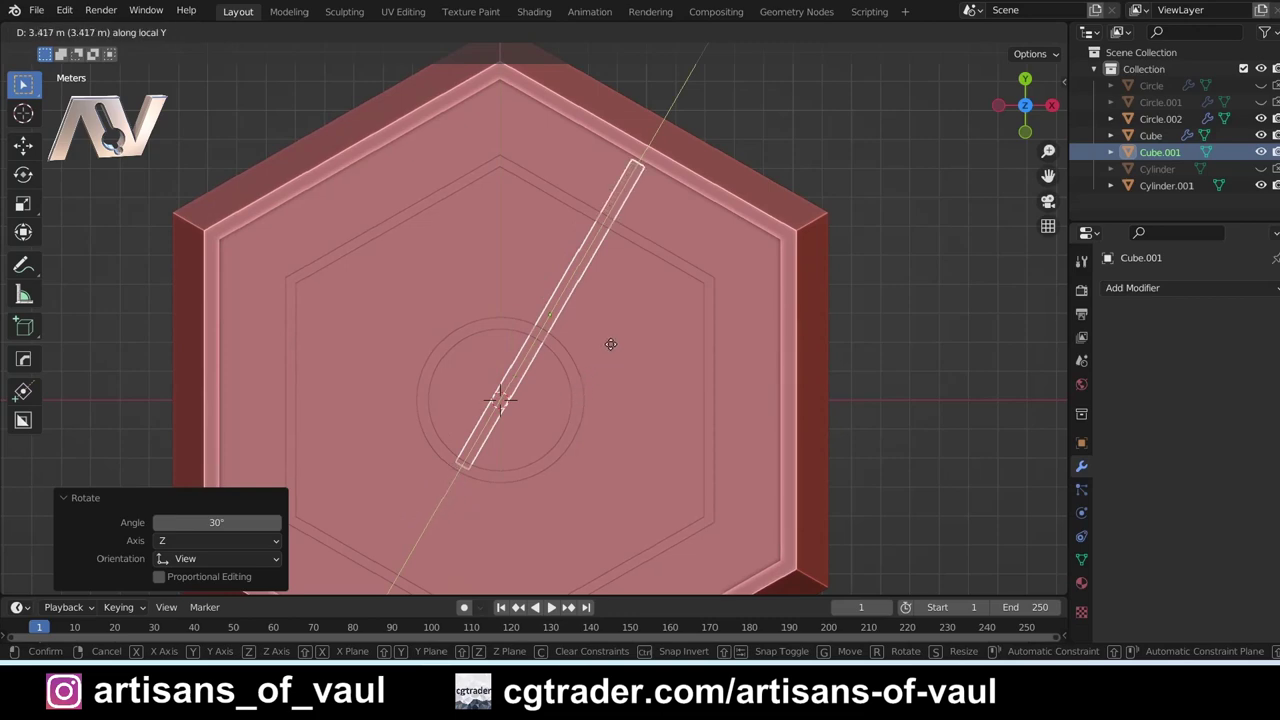
pyautogui.click(610, 344)
# - Raise the thin bar about 2.35 m along Z, above the plate's recessed surface
pyautogui.scroll(5, 590, 320)
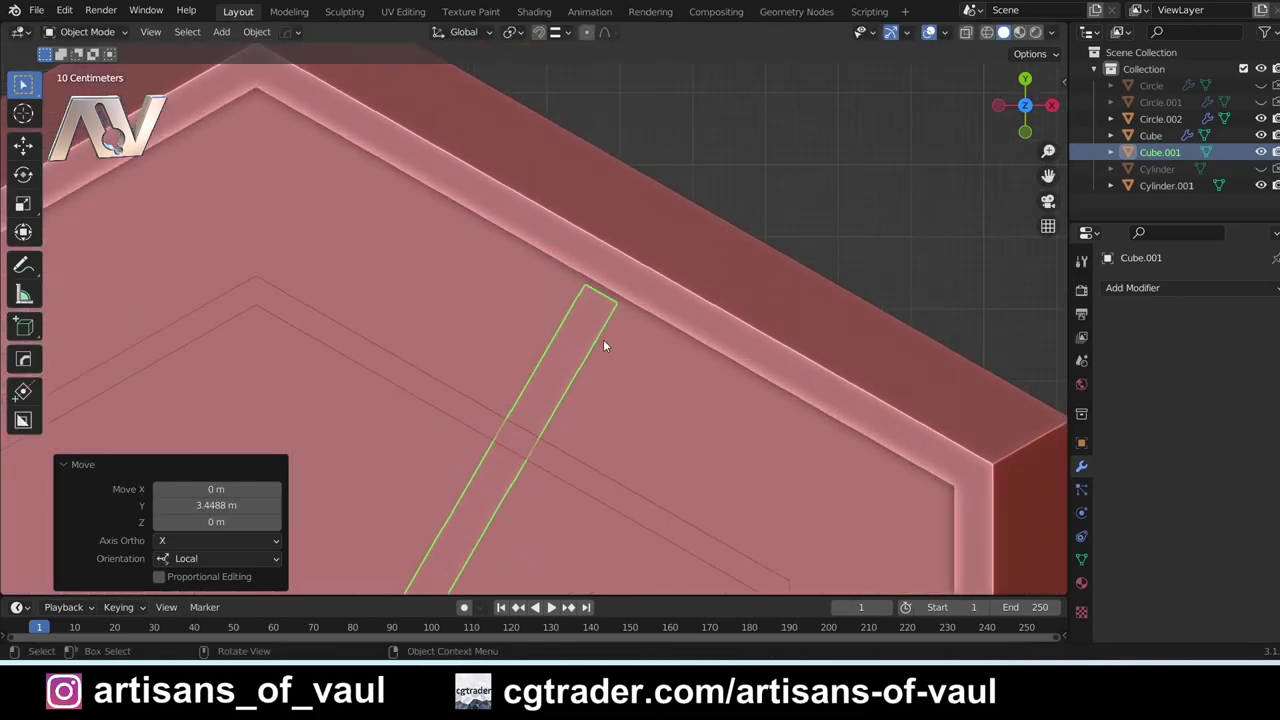
pyautogui.moveTo(603, 345); pyautogui.dragTo(486, 274, button='middle')
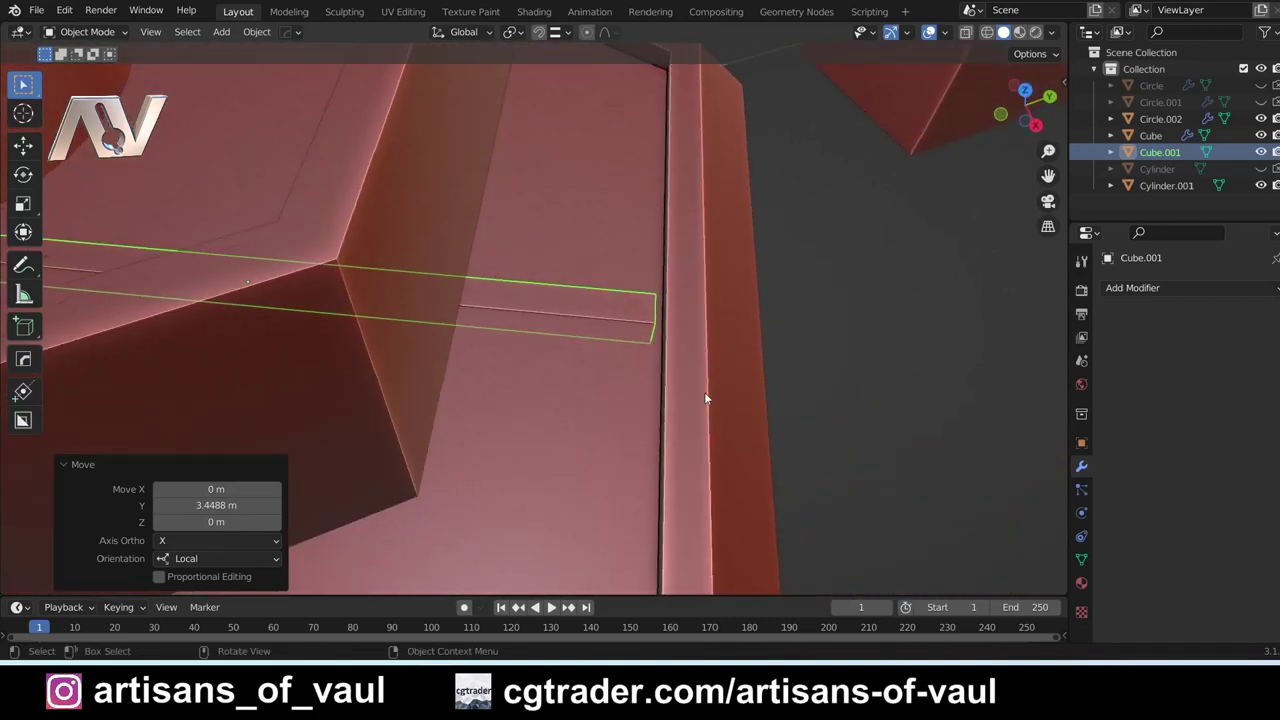
pyautogui.press('g')
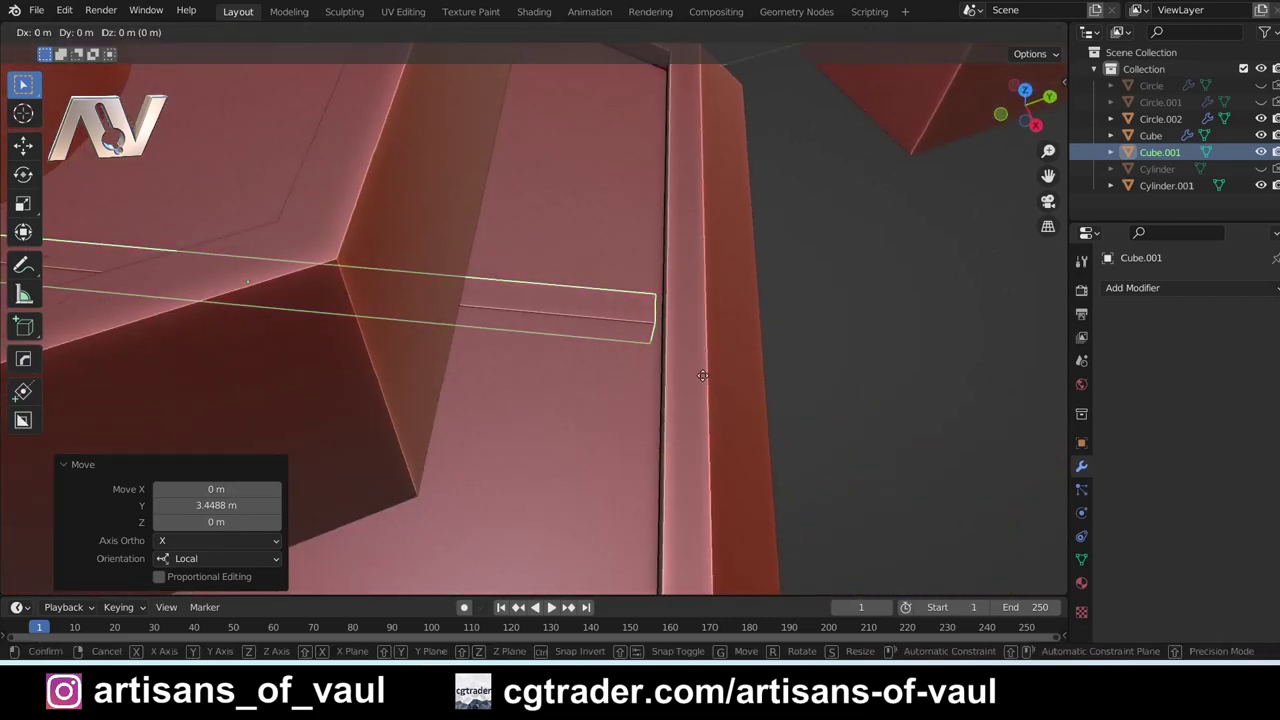
pyautogui.press('z')
pyautogui.click(688, 242)
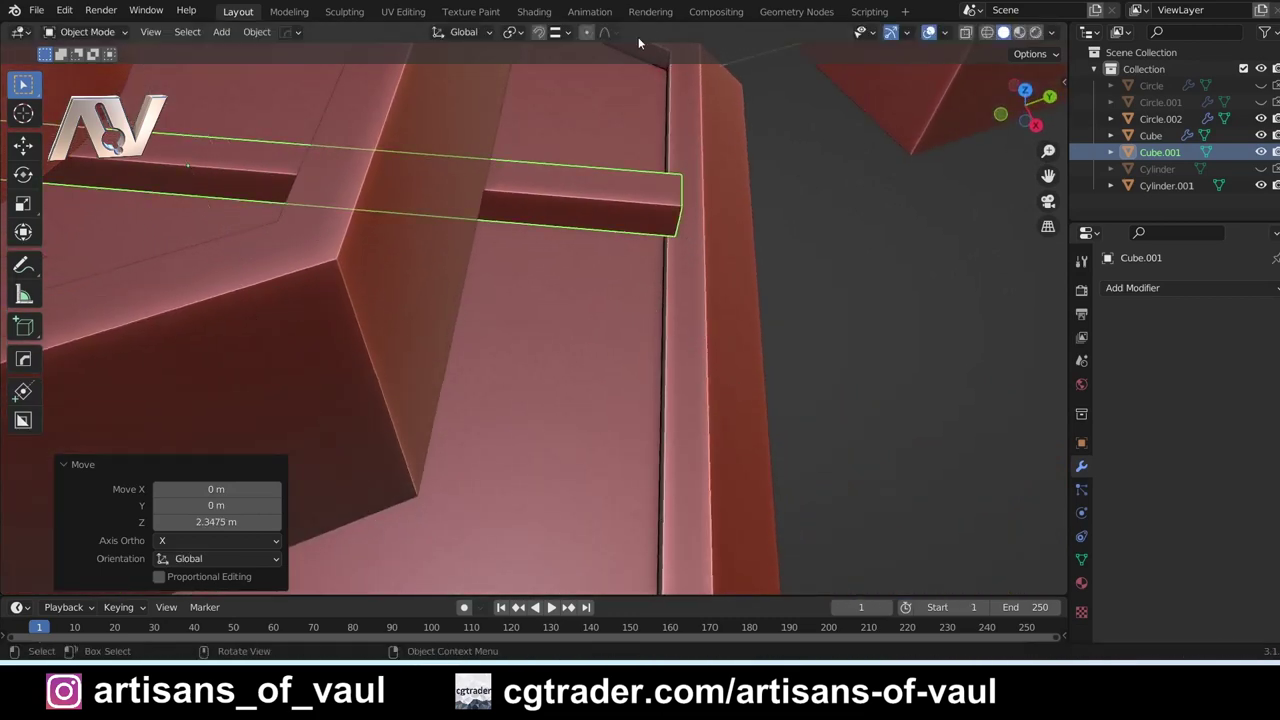
# - Turn on edge snapping and, from the top view, move the bar about 0.108 m along local Y to meet the rim's inner edge
pyautogui.click(561, 32)
pyautogui.click(518, 115)
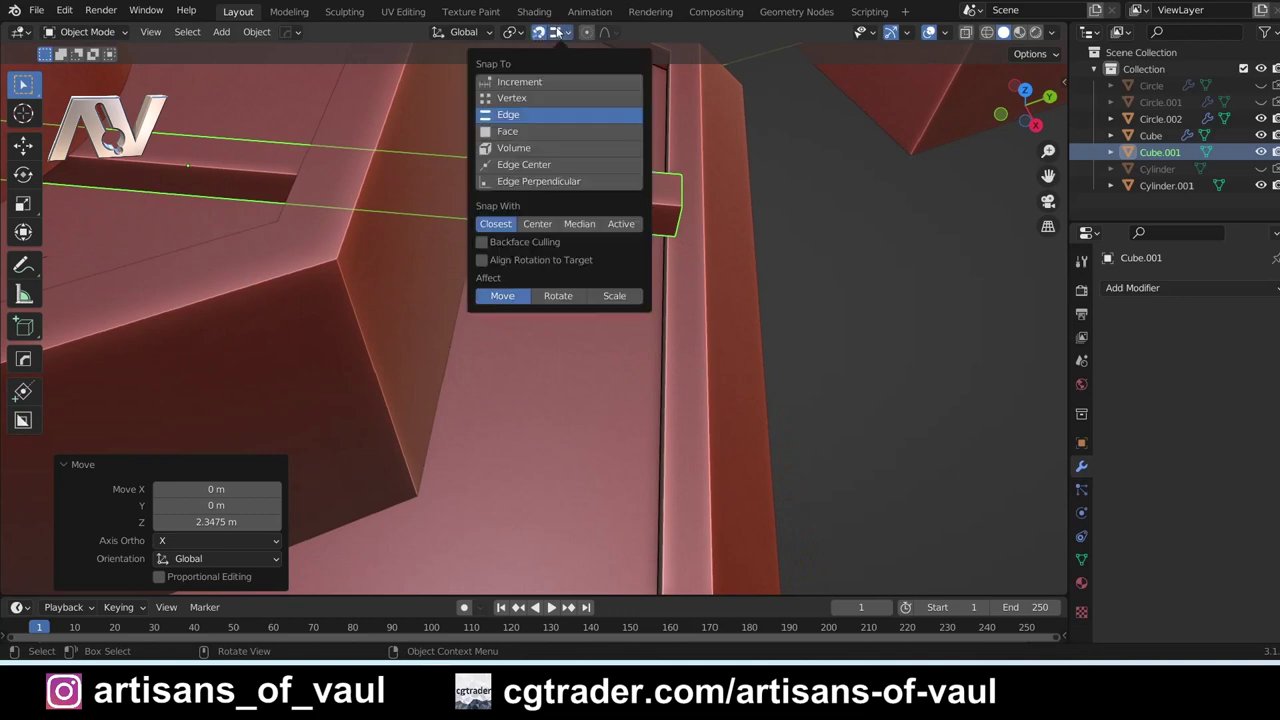
pyautogui.scroll(3, 668, 265)
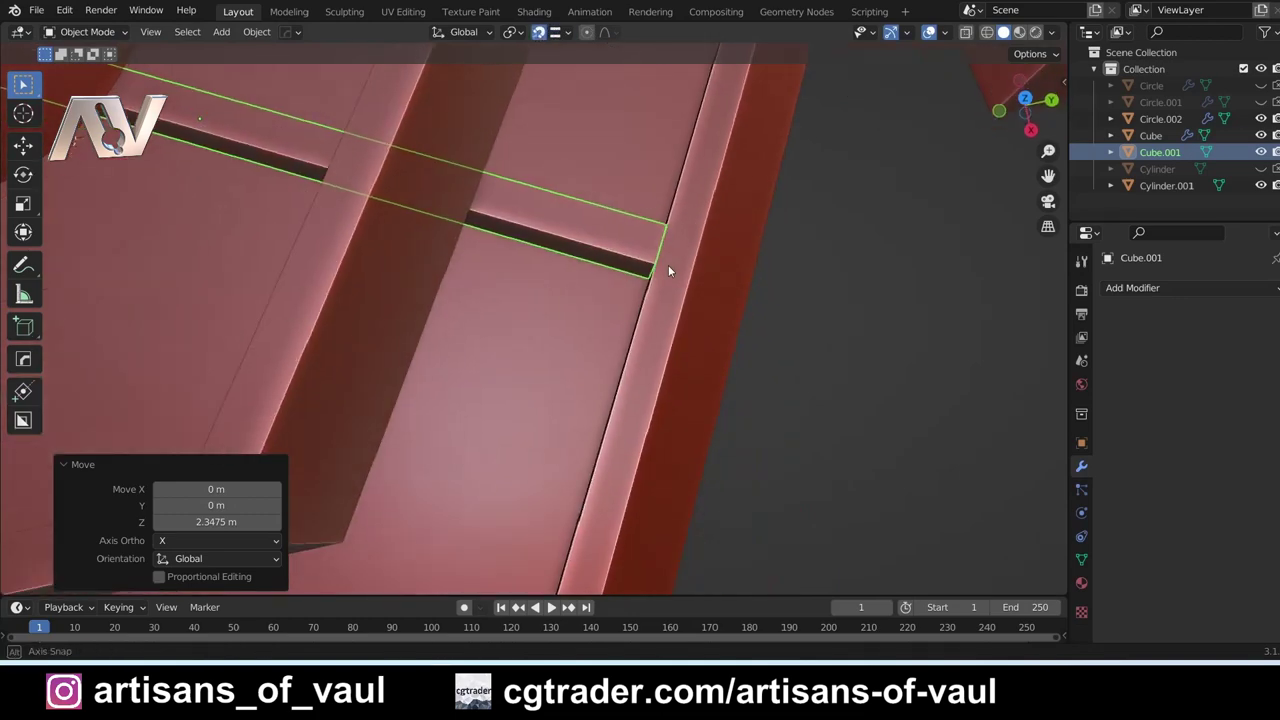
pyautogui.moveTo(668, 265); pyautogui.dragTo(537, 307, button='middle')
pyautogui.press('g')
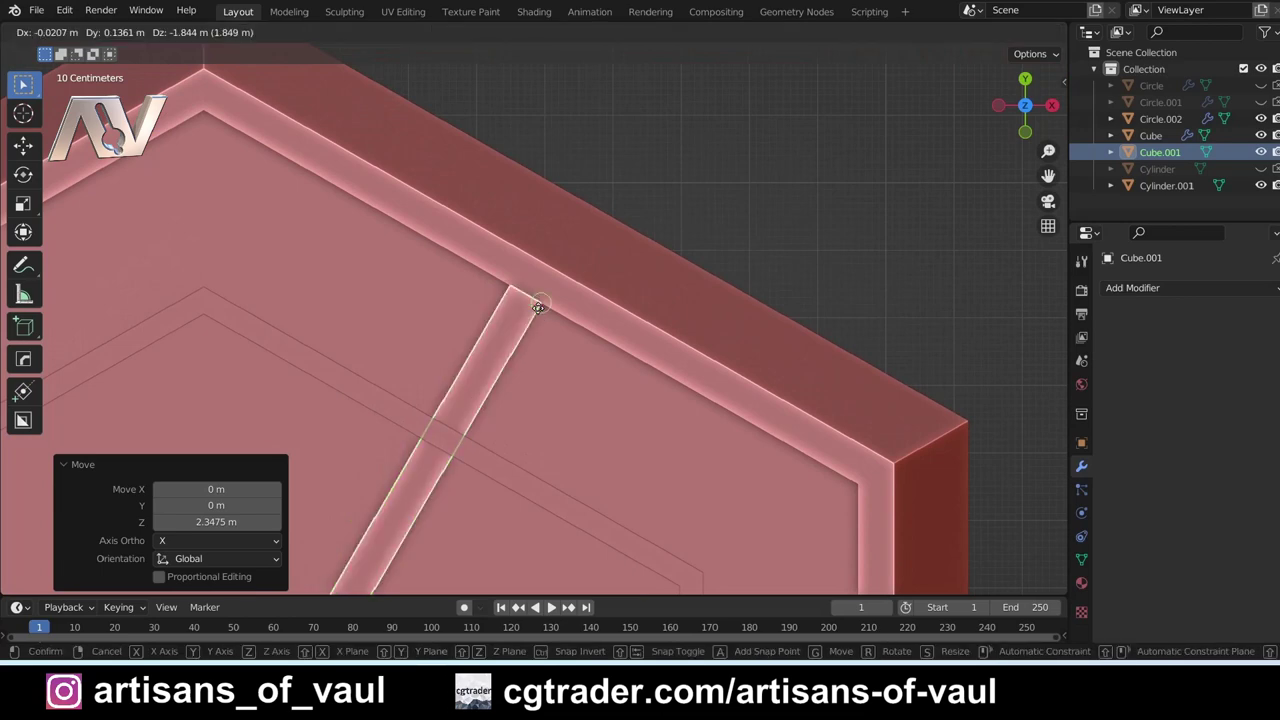
pyautogui.press('y')
pyautogui.press('y')
pyautogui.click(538, 307)
pyautogui.scroll(-5, 518, 282)
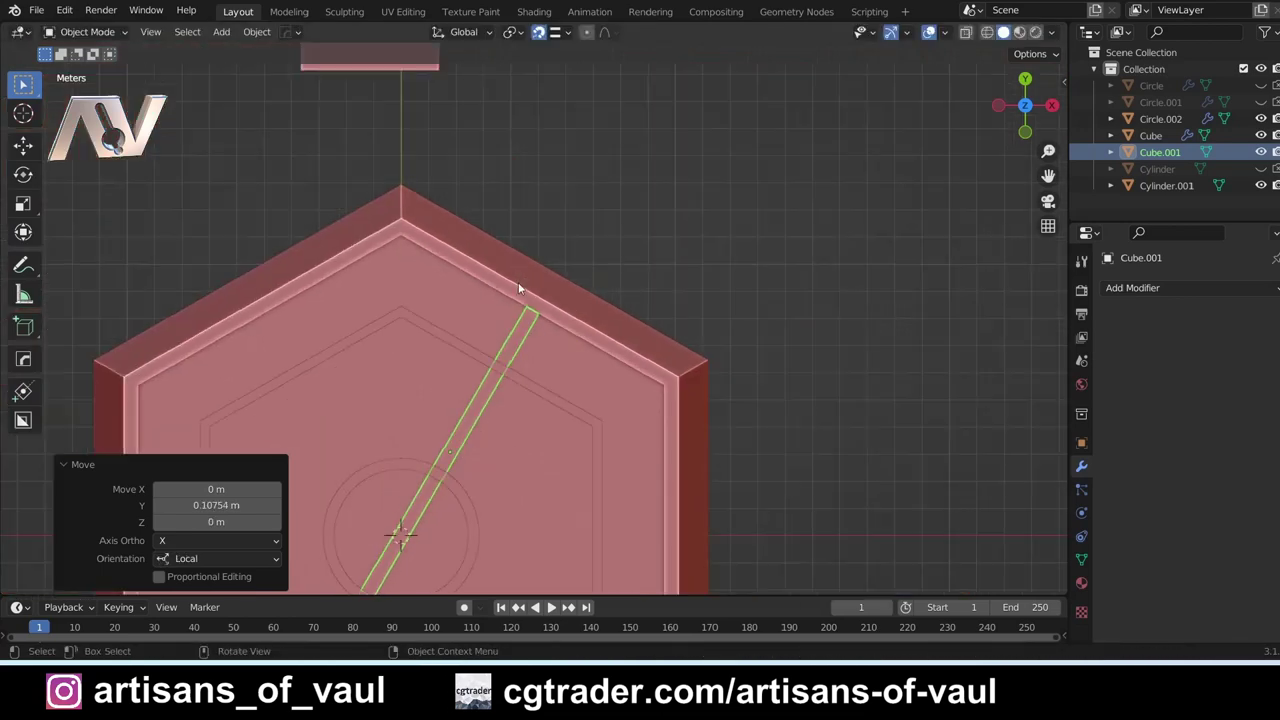
# - In vertex Edit Mode, move the bar's inner end vertices about 4.982 m along local Y, shortening the bar to the central ring
pyautogui.hotkey('ctrl', 'Tab')
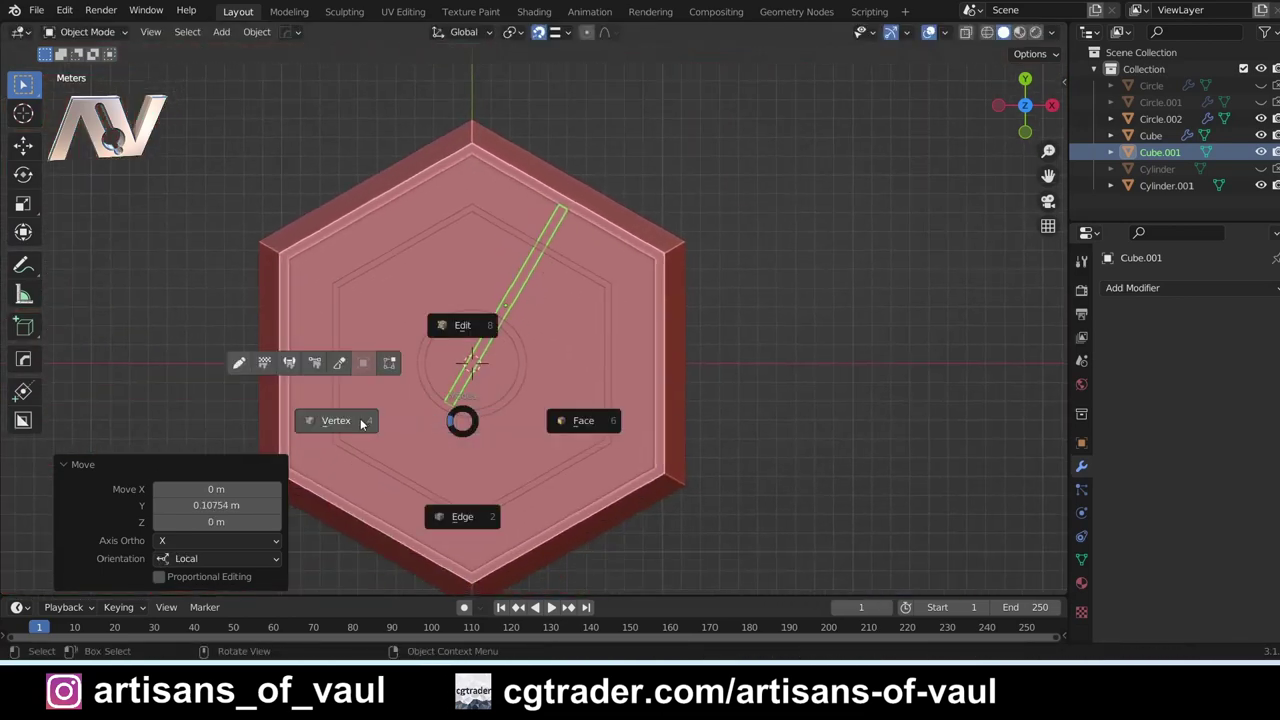
pyautogui.click(360, 420)
pyautogui.scroll(2, 405, 433)
pyautogui.hotkey('alt', 'a')
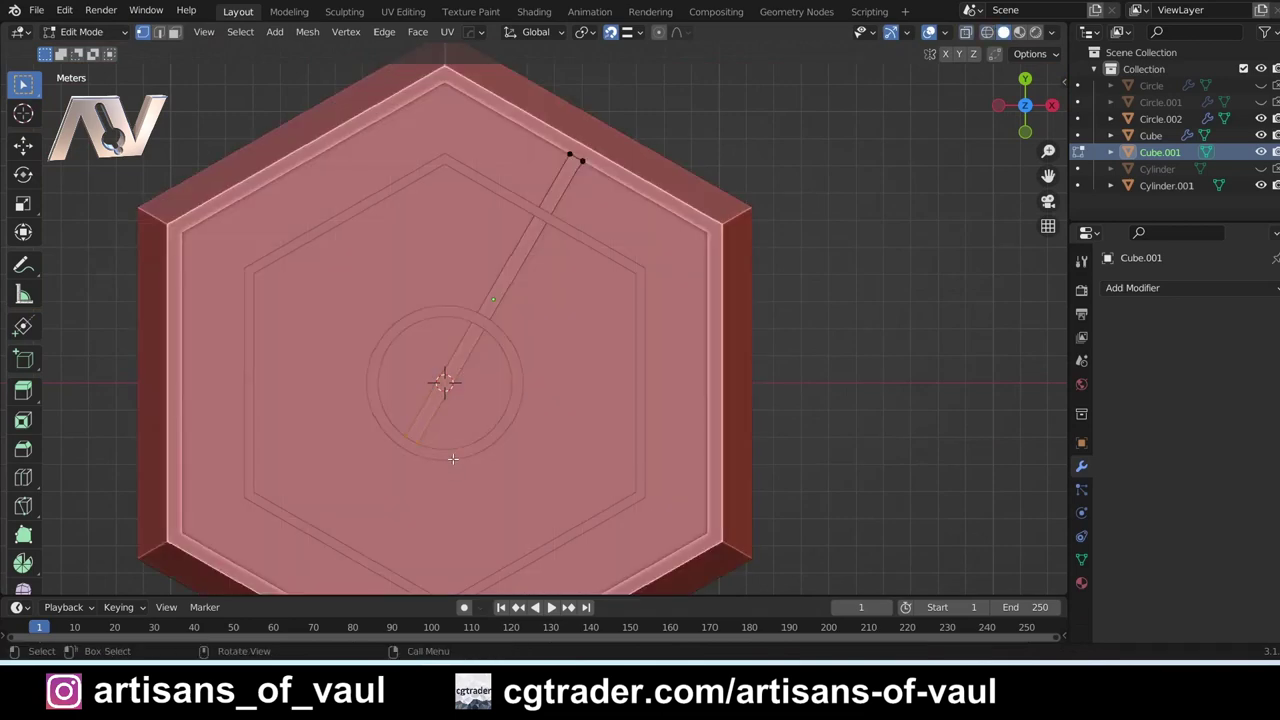
pyautogui.scroll(2, 467, 438)
pyautogui.press('g')
pyautogui.press('y')
pyautogui.press('y')
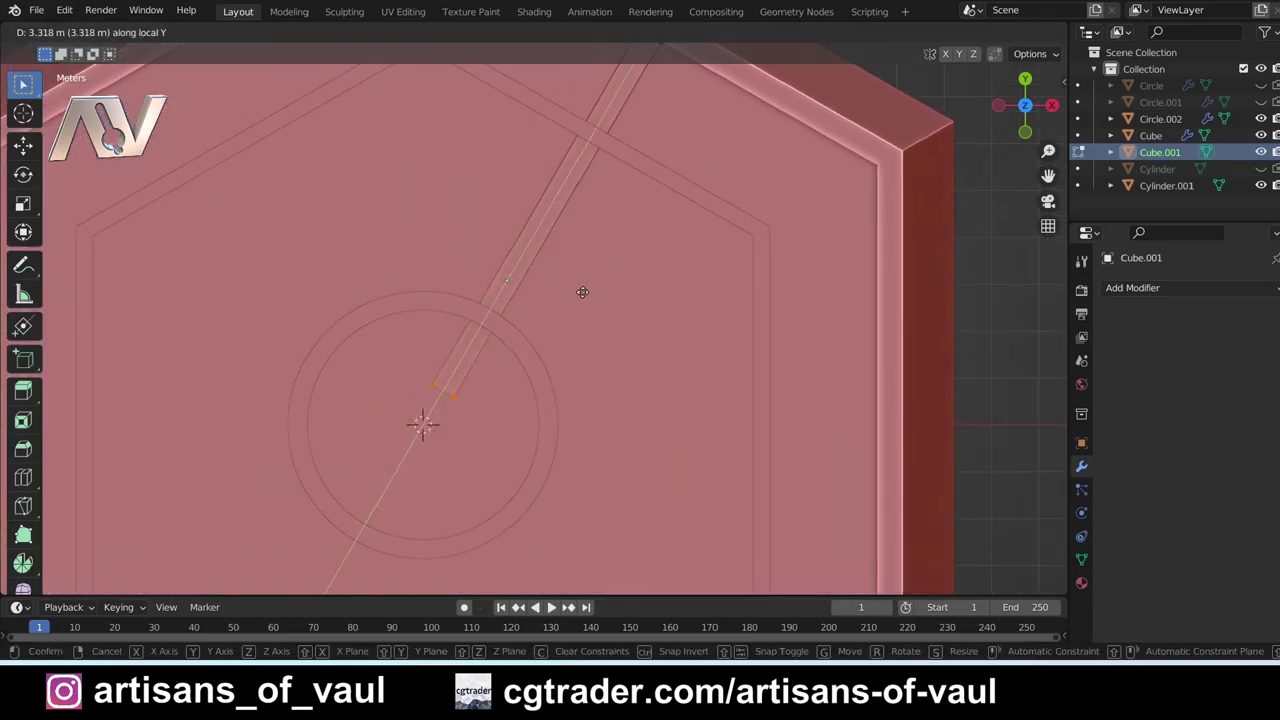
pyautogui.click(617, 228)
# - Show the model in wireframe to compare the bar's inner end with the central ring
pyautogui.hotkey('shift', 'z')
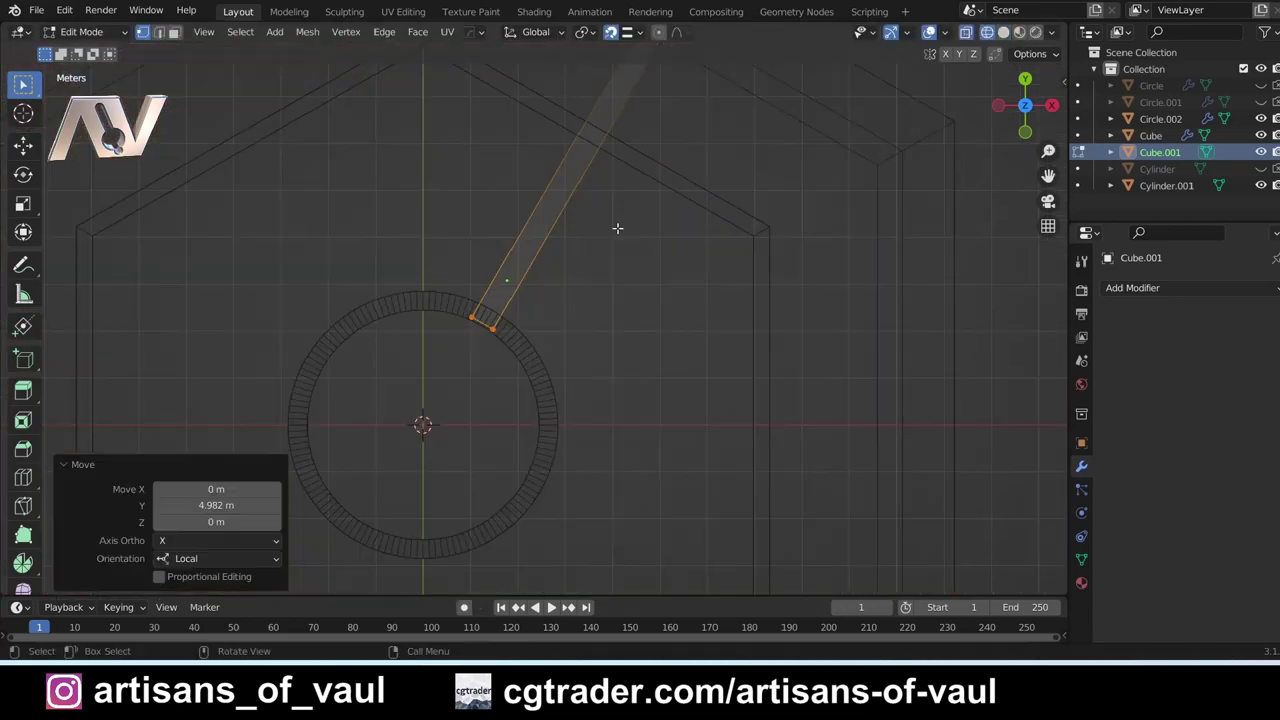
pyautogui.hotkey('shift', 'z')
pyautogui.hotkey('shift', 'z')
pyautogui.hotkey('shift', 'z')
pyautogui.scroll(-3, 521, 283)
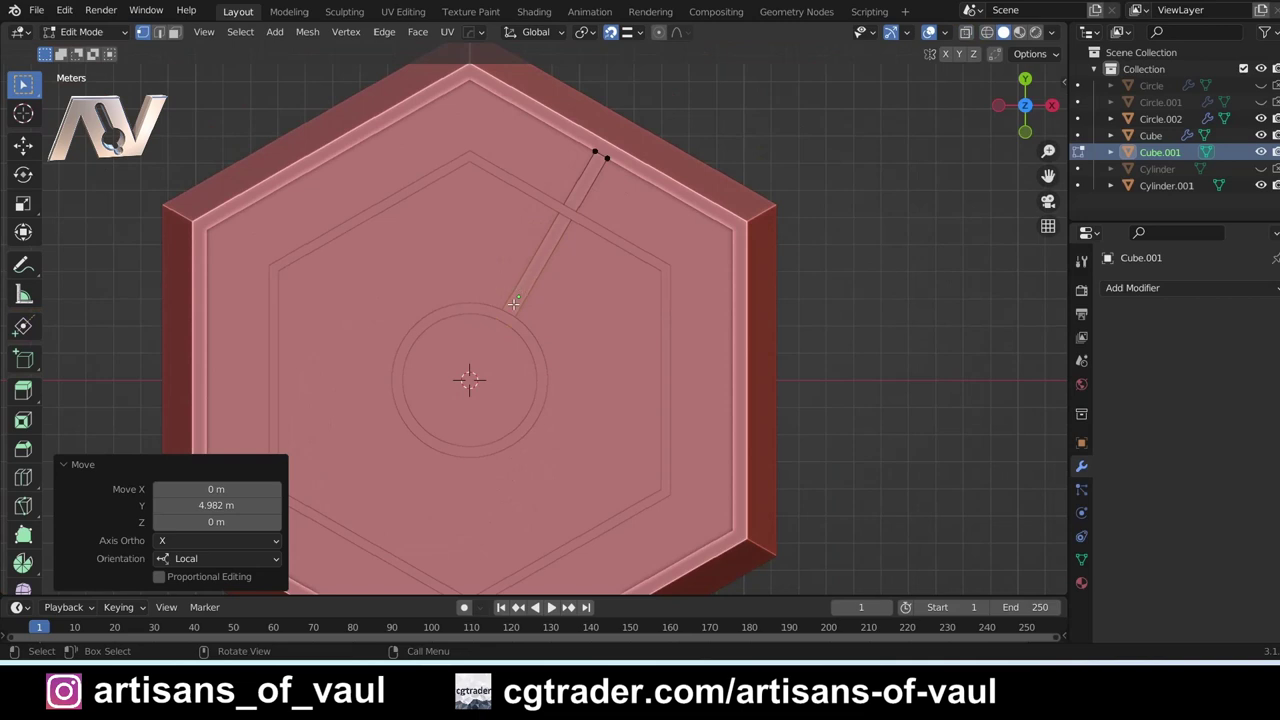
pyautogui.hotkey('shift', 'z')
pyautogui.scroll(3, 513, 302)
pyautogui.press('g')
pyautogui.press('y')
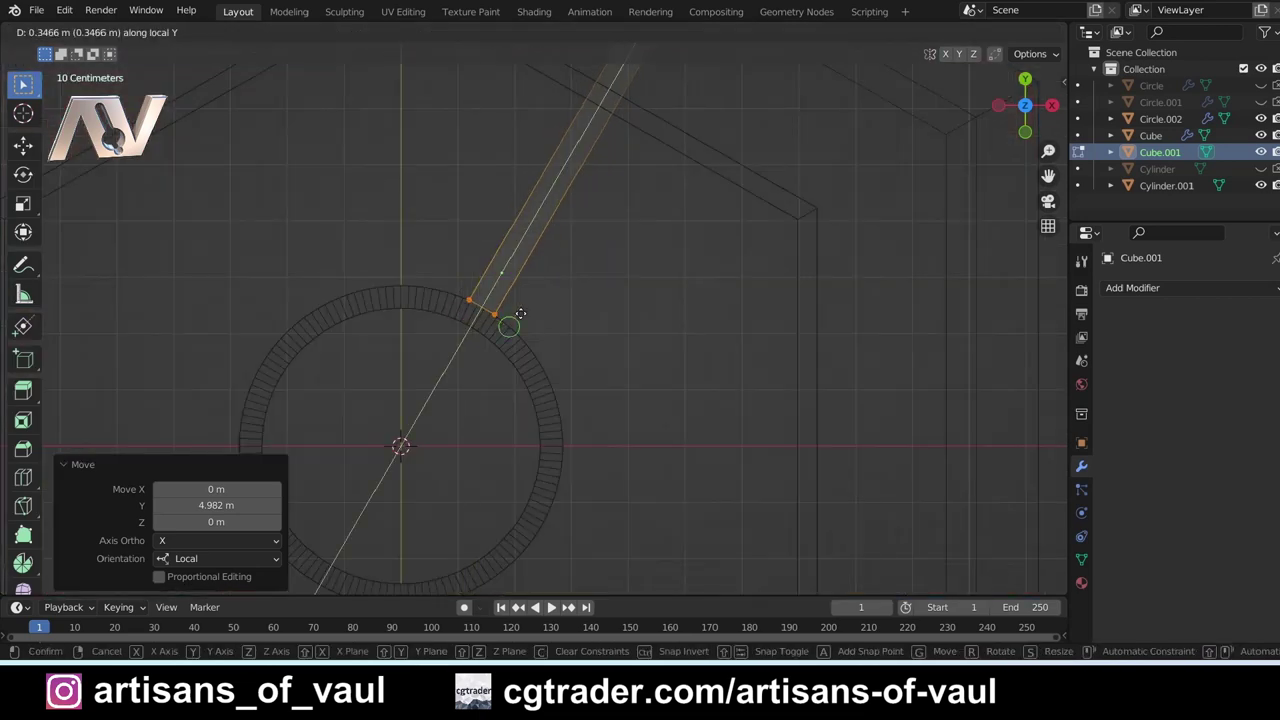
pyautogui.press('Escape')
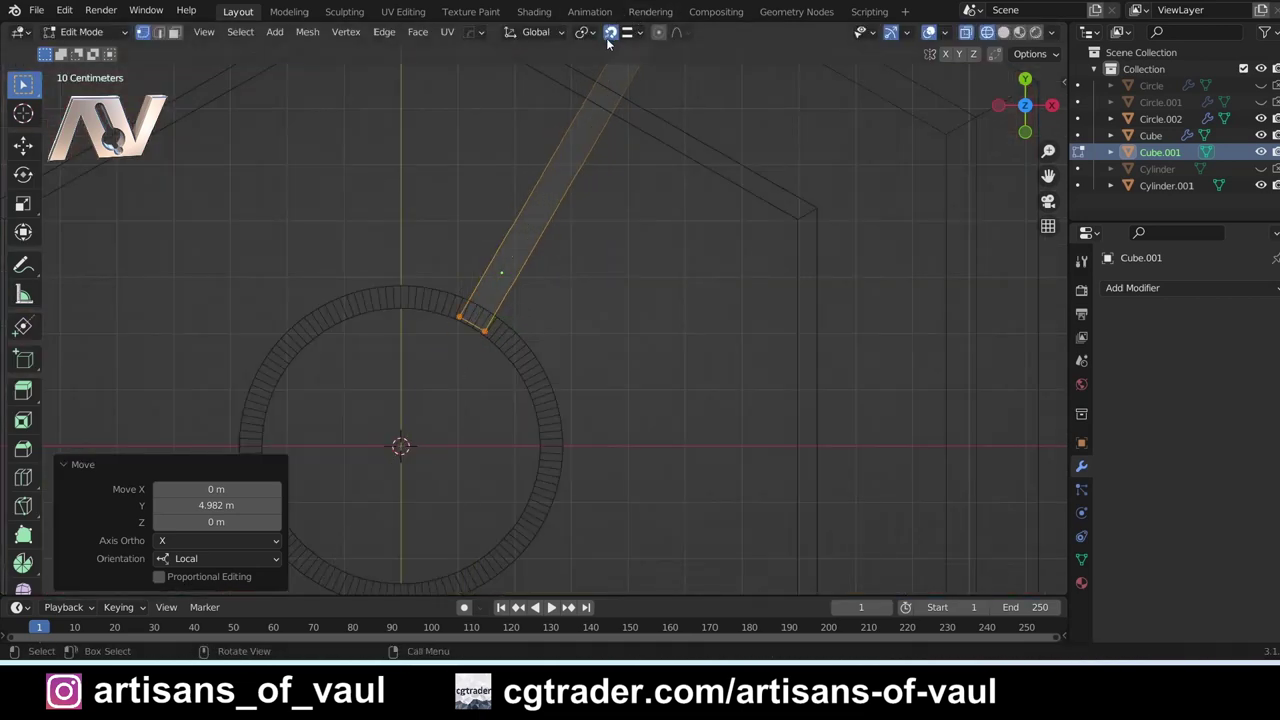
# - With snapping off, move the bar's inner end about 0.118 m along local Y within the ring's thickness, and return to Object Mode
pyautogui.press('g')
pyautogui.press('y')
pyautogui.press('y')
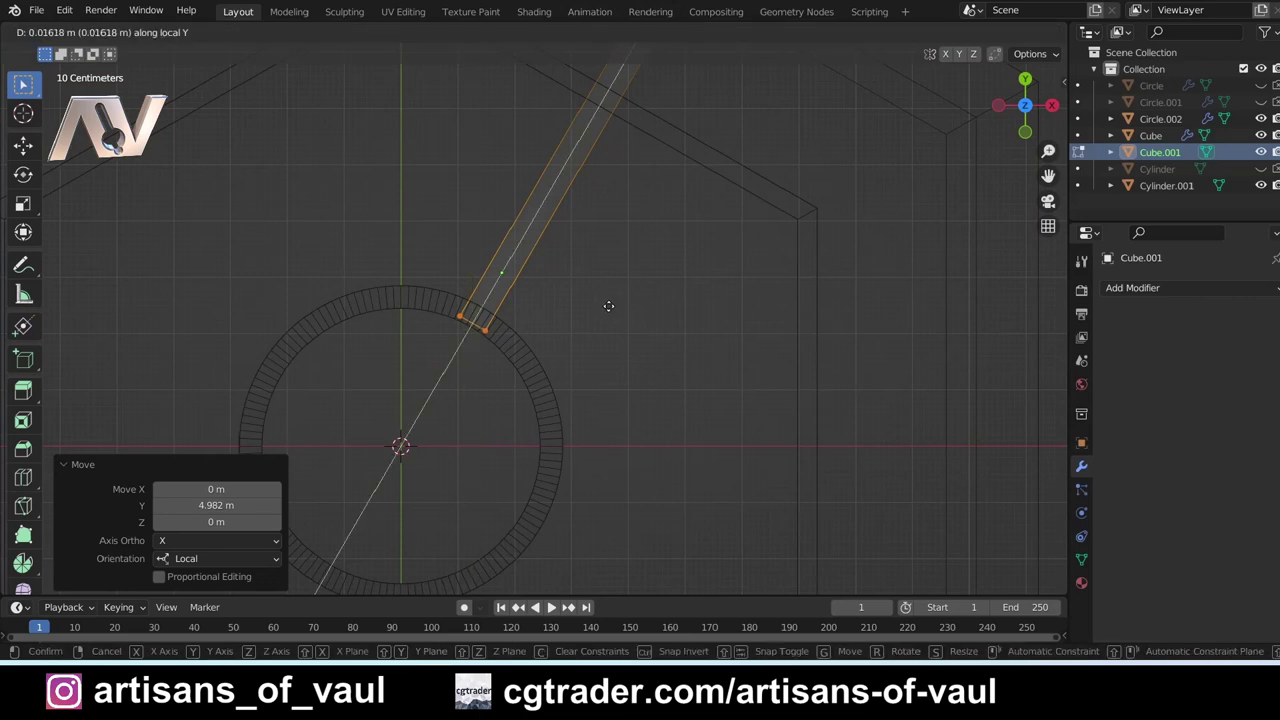
pyautogui.click(604, 309)
pyautogui.scroll(-2, 604, 310)
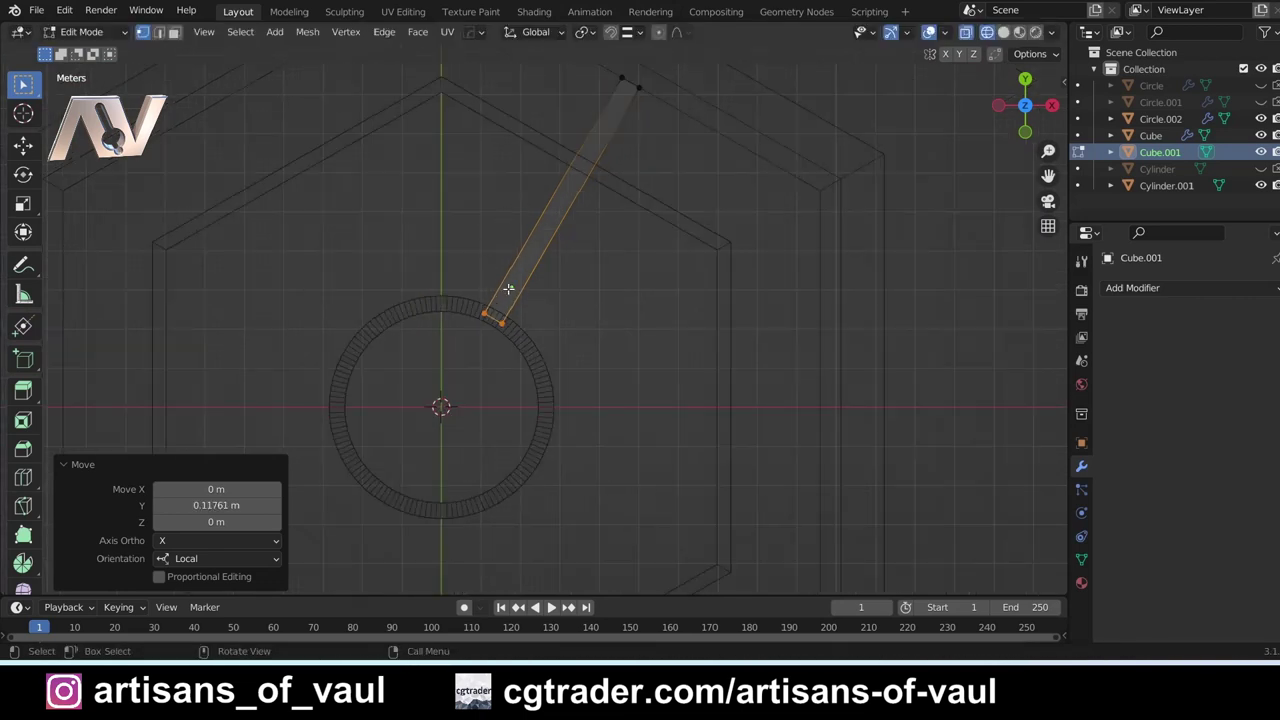
pyautogui.hotkey('ctrl', 'Tab')
pyautogui.click(572, 307)
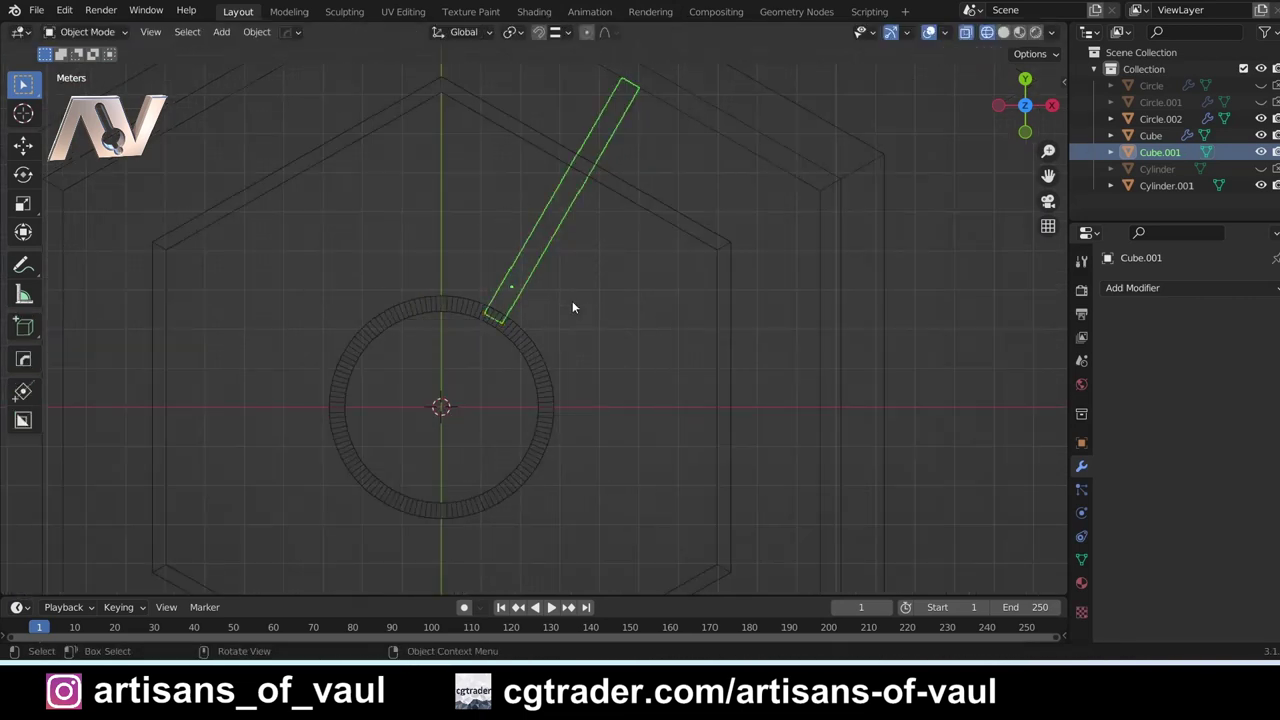
# - Set the bar's origin to the 3D cursor at the plate's centre and return to solid shading
pyautogui.hotkey('shift', 's')
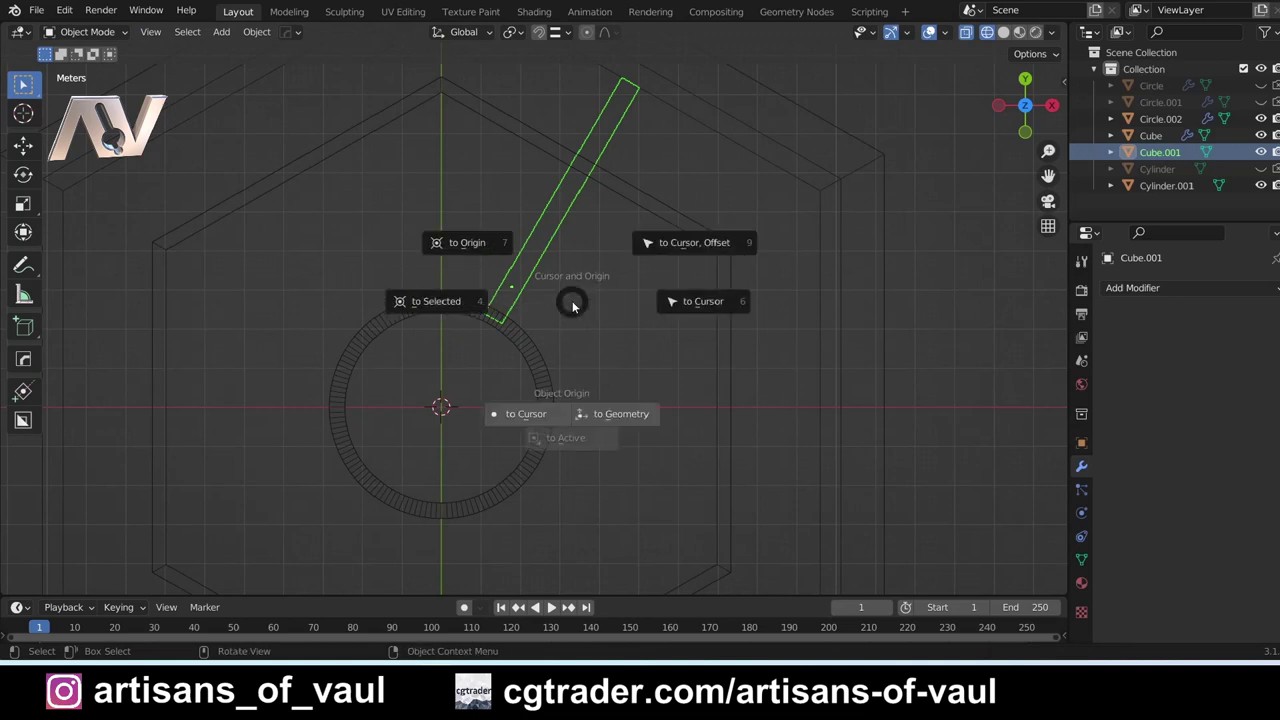
pyautogui.click(540, 413)
pyautogui.scroll(-3, 565, 330)
pyautogui.keyDown('shift'); pyautogui.moveTo(573, 315); pyautogui.dragTo(599, 332, button='middle'); pyautogui.keyUp('shift')
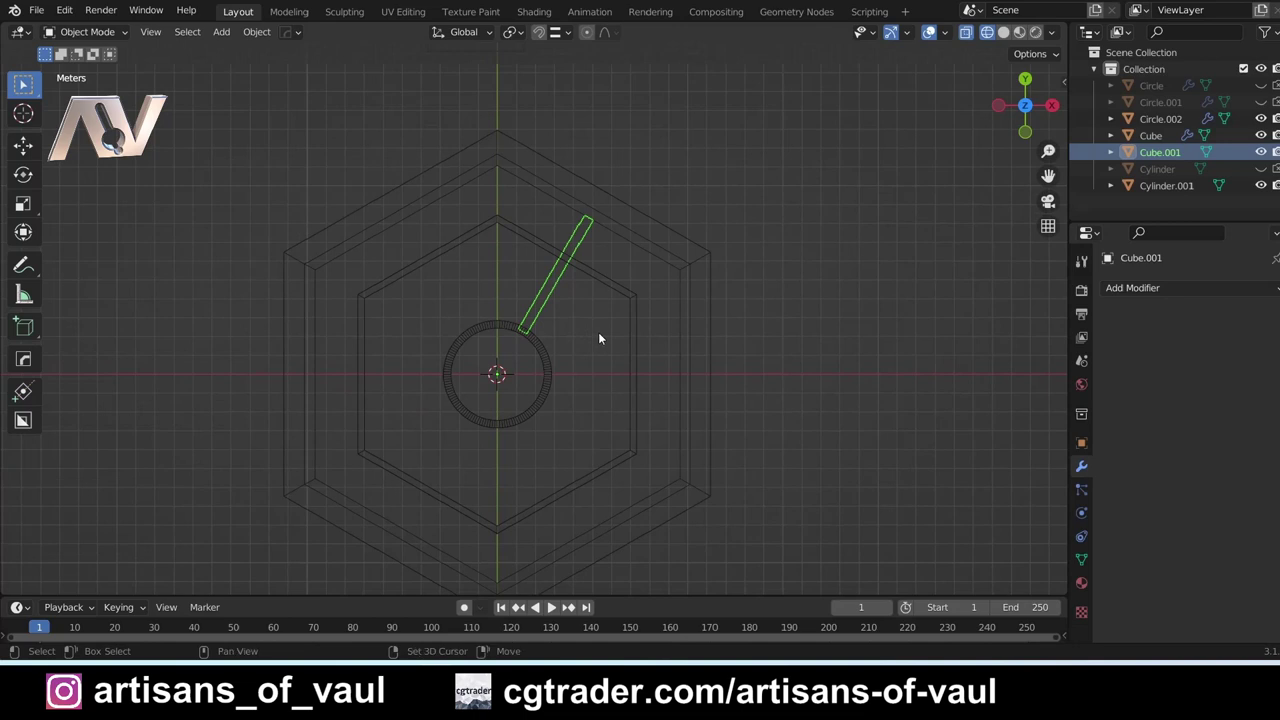
pyautogui.hotkey('shift', 'z')
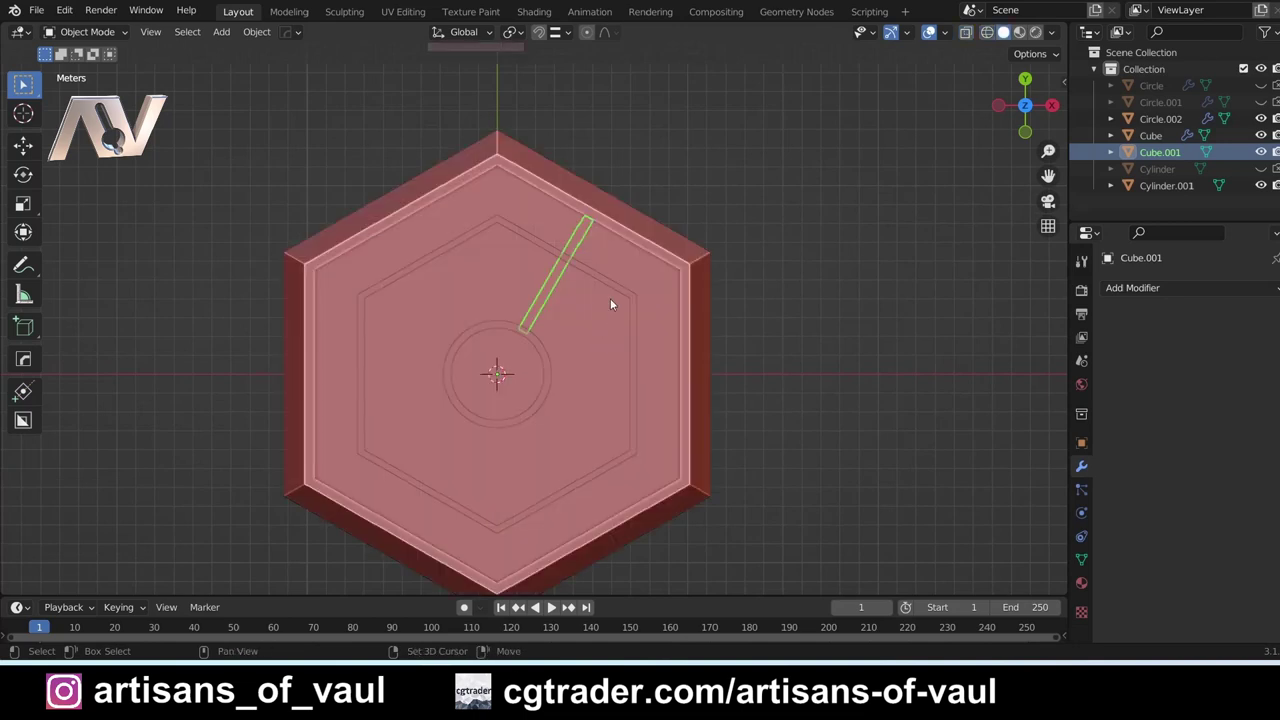
# - Duplicate the bar rotated 60° about the plate's centre and repeat this four times, for six evenly spaced radial bars
pyautogui.hotkey('shift', 'd')
pyautogui.press('r')
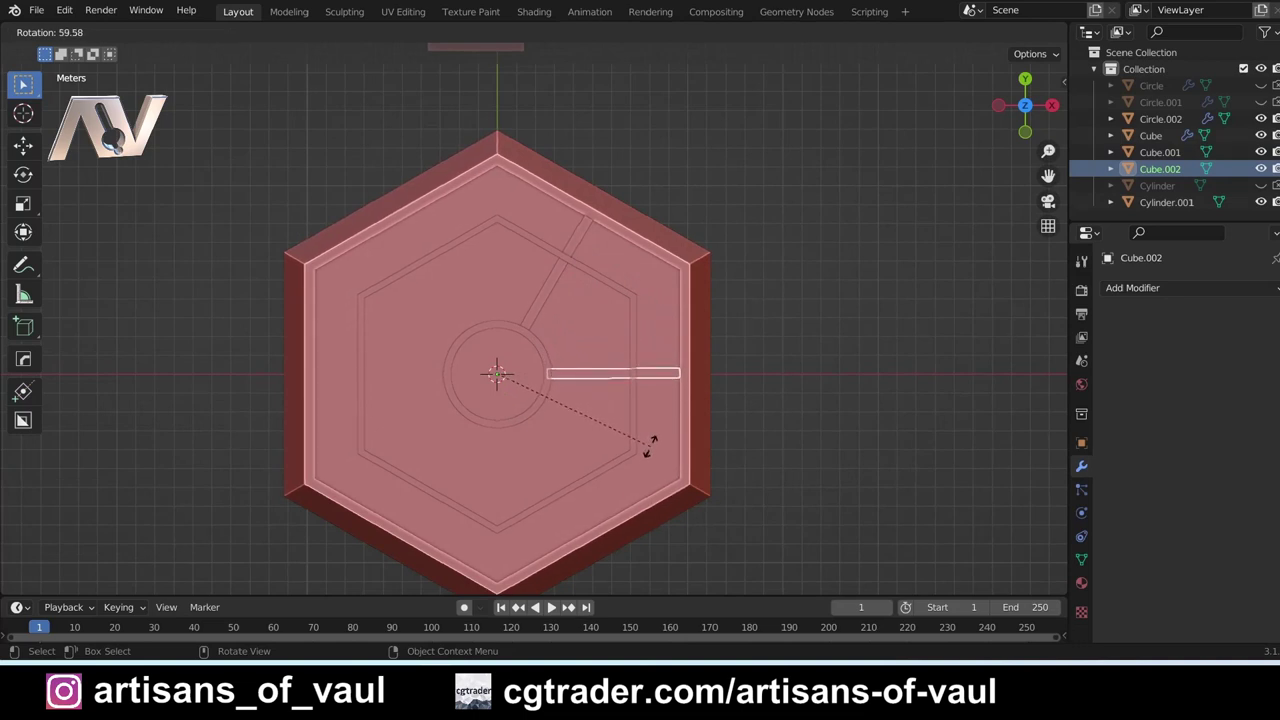
pyautogui.write('60')
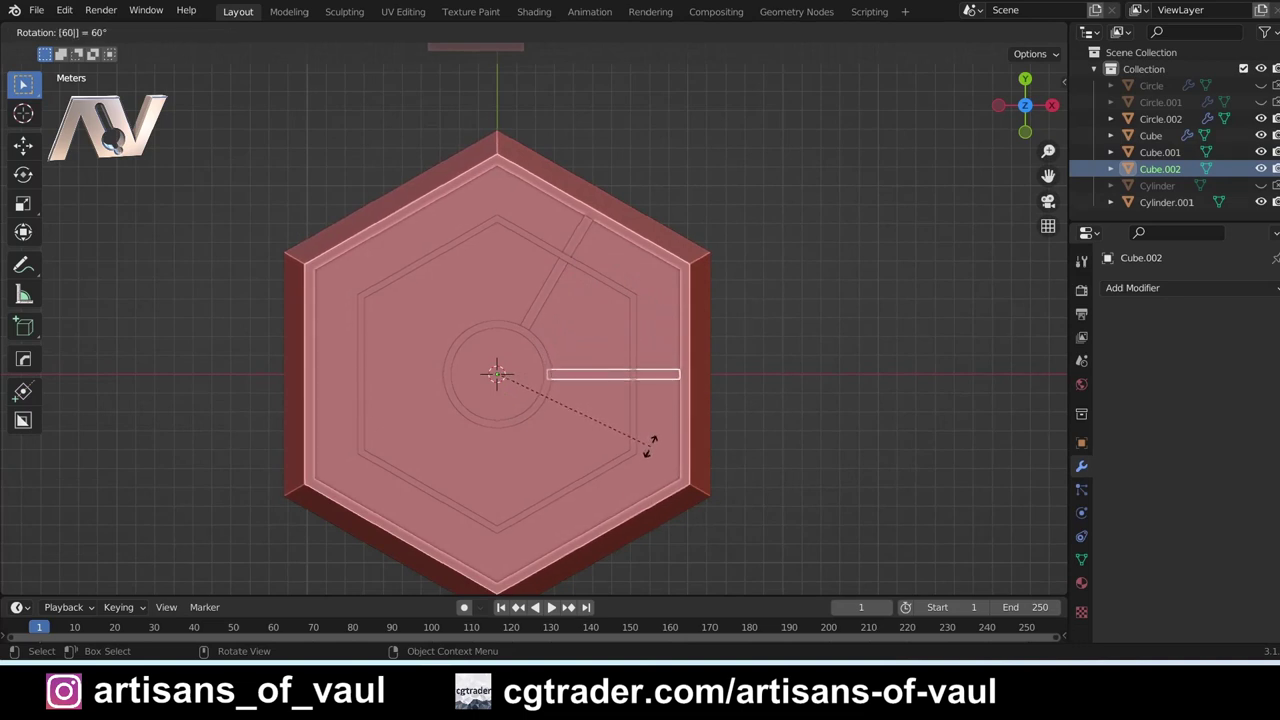
pyautogui.press('Return')
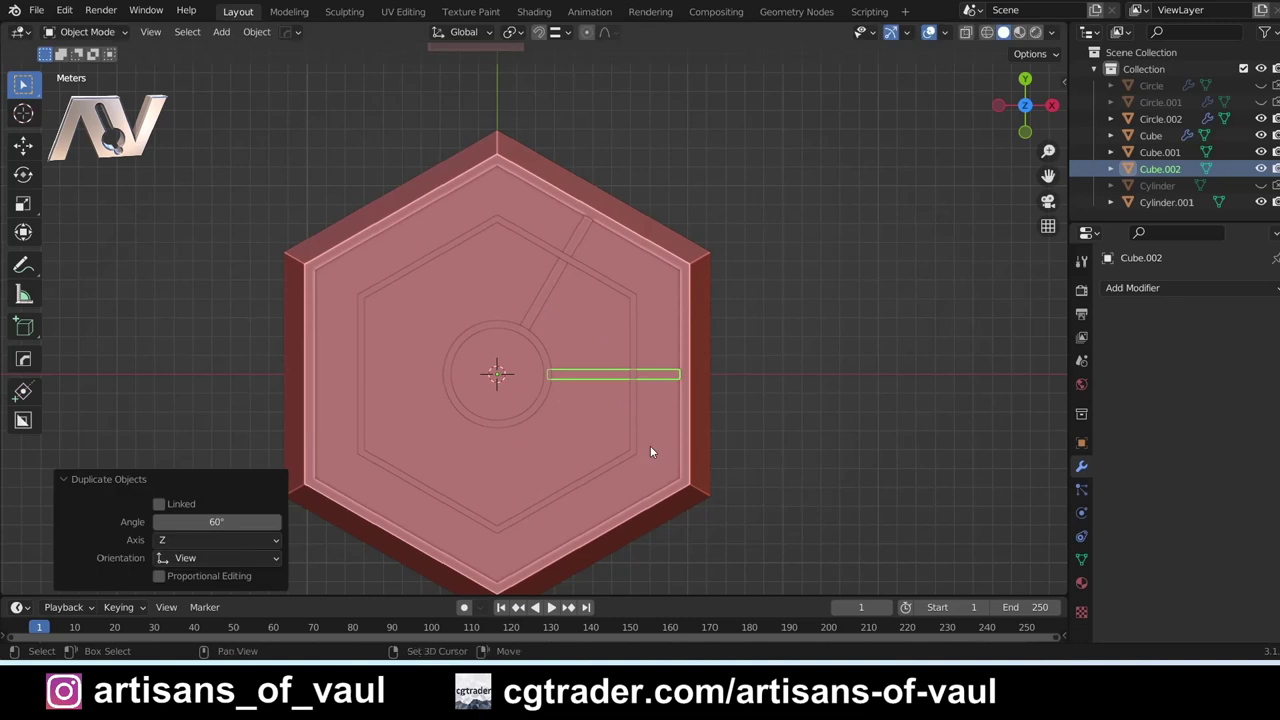
pyautogui.hotkey('shift', 'r')
pyautogui.hotkey('shift', 'r')
pyautogui.hotkey('shift', 'r')
pyautogui.hotkey('shift', 'r')
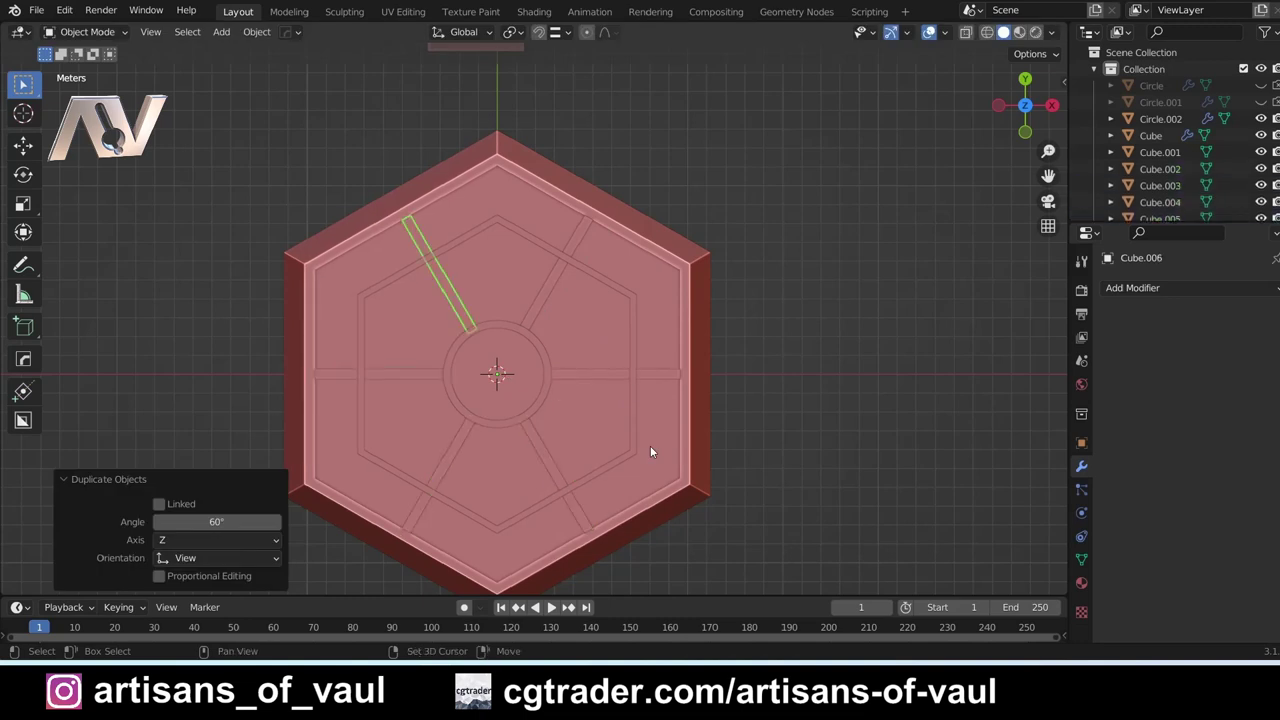
# - Select all six radial bars and open them together in vertex Edit Mode from the side view
pyautogui.moveTo(622, 357); pyautogui.dragTo(858, 317, button='middle')
pyautogui.keyDown('shift'); pyautogui.click(858, 322); pyautogui.keyUp('shift')
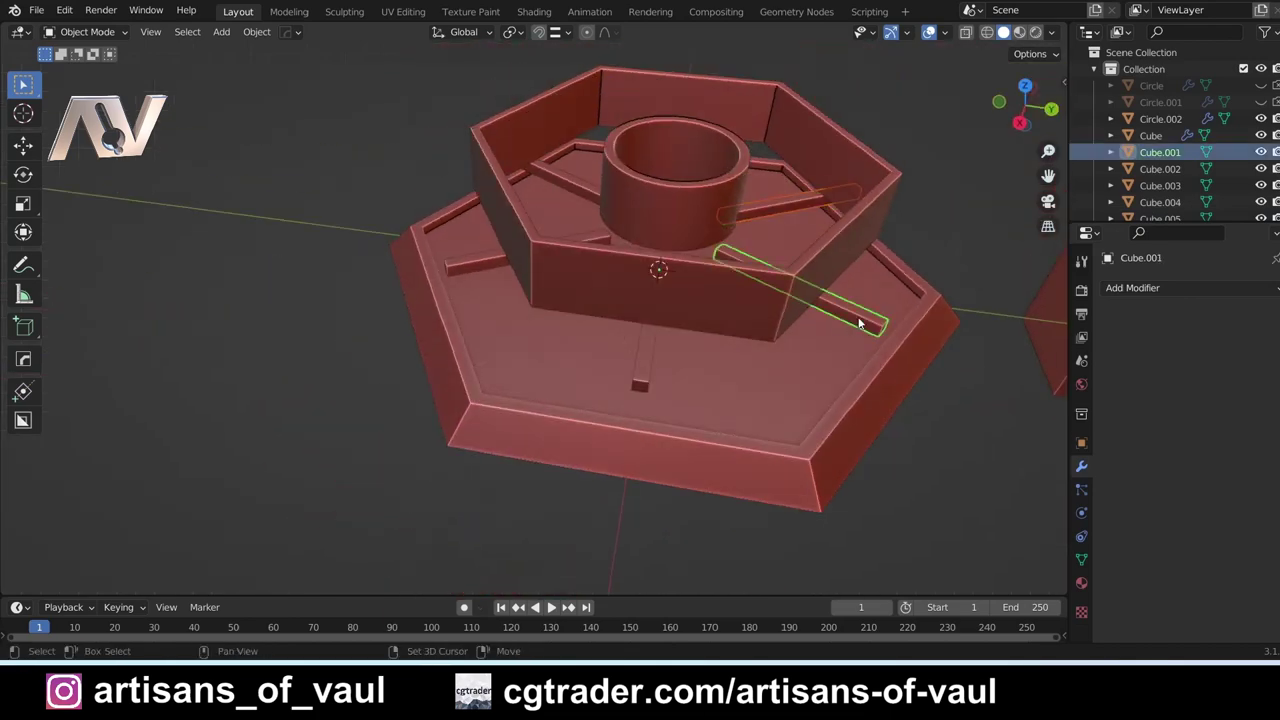
pyautogui.keyDown('shift'); pyautogui.click(645, 358); pyautogui.keyUp('shift')
pyautogui.keyDown('shift'); pyautogui.click(584, 244); pyautogui.keyUp('shift')
pyautogui.keyDown('shift'); pyautogui.click(590, 194); pyautogui.keyUp('shift')
pyautogui.moveTo(672, 173); pyautogui.dragTo(689, 164, button='middle')
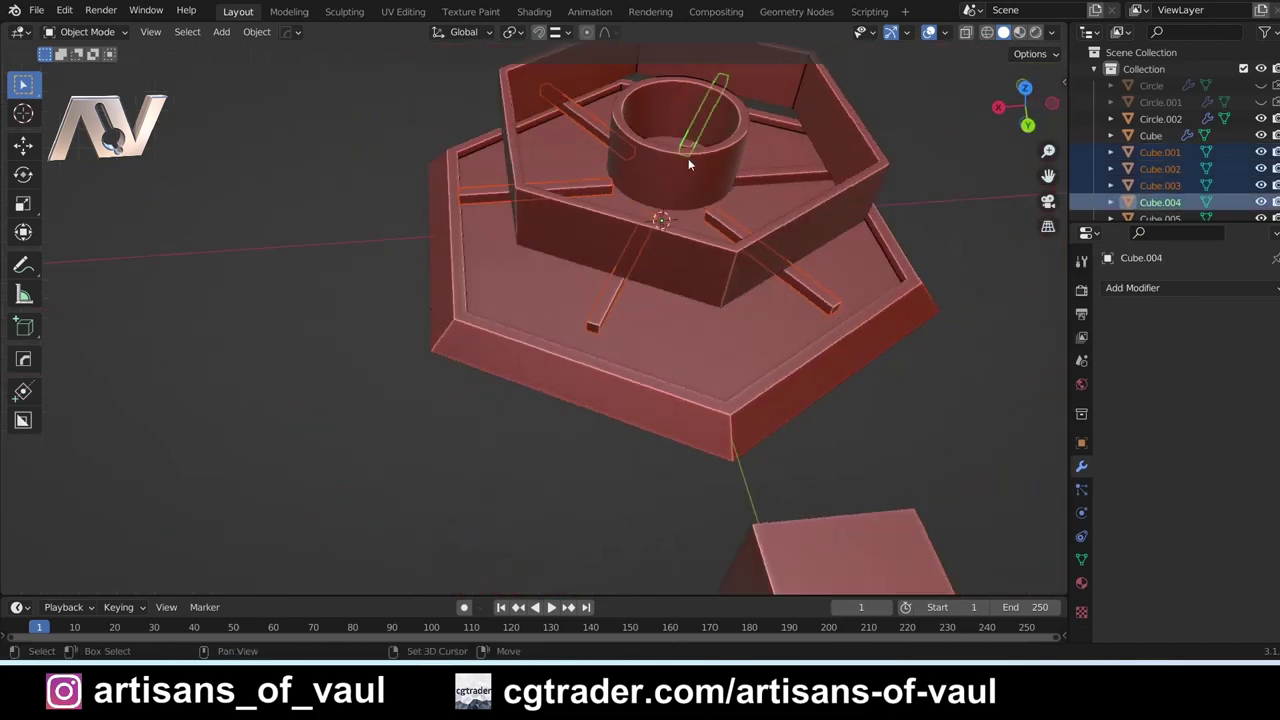
pyautogui.keyDown('shift'); pyautogui.click(782, 176); pyautogui.keyUp('shift')
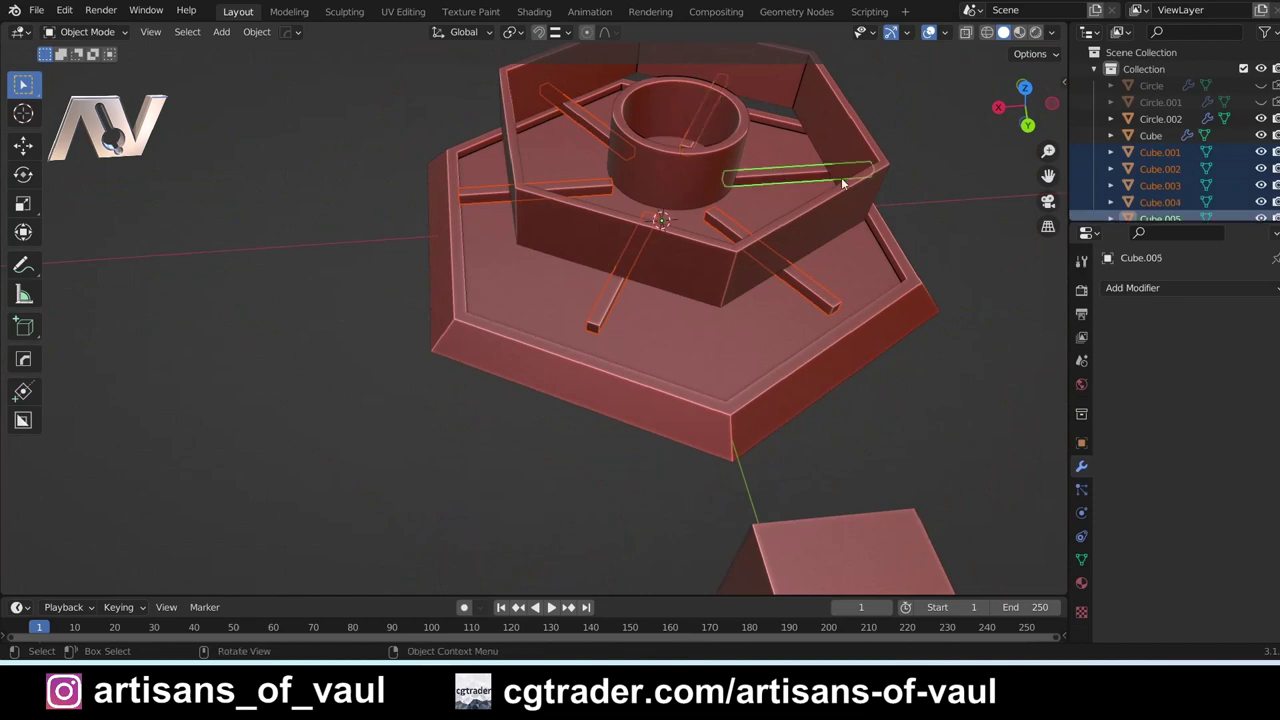
pyautogui.click(1000, 108)
pyautogui.press('KP_Decimal')
pyautogui.hotkey('ctrl', 'Tab')
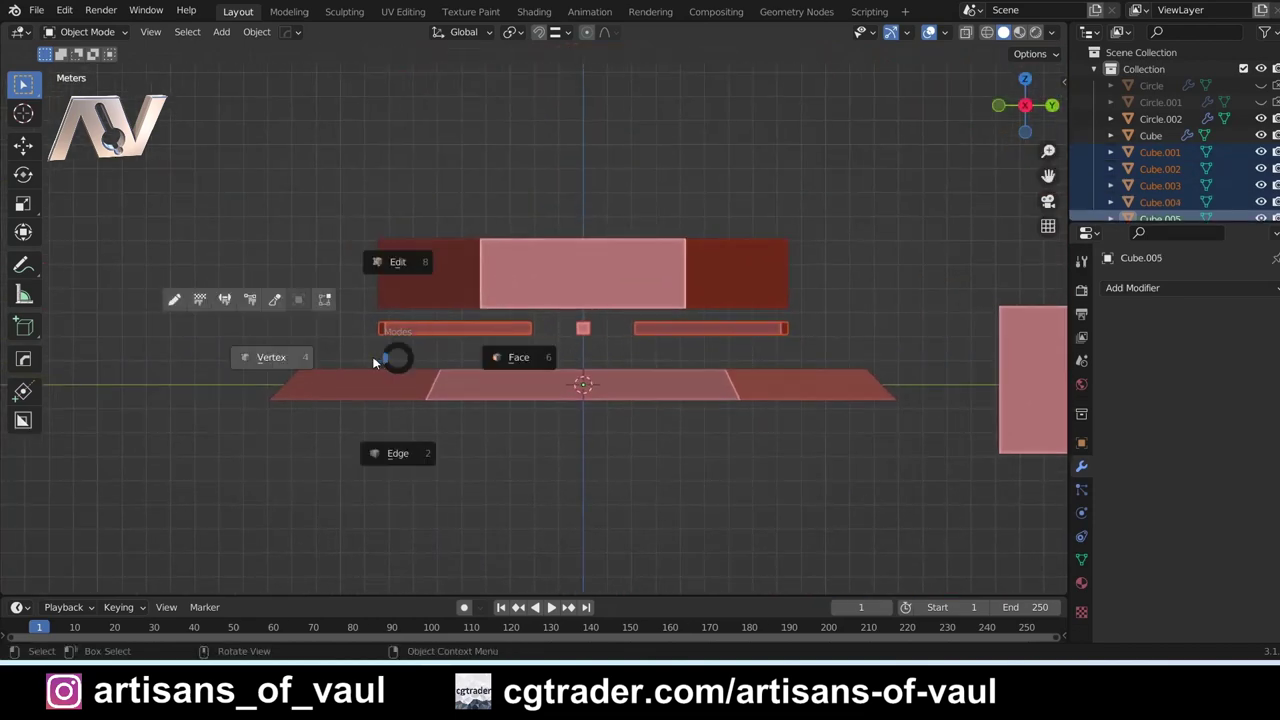
pyautogui.click(291, 361)
# - In wireframe, select the top vertices of all the bars, raise them about 1.942 m along Z, and return to Object Mode
pyautogui.hotkey('shift', 'z')
pyautogui.moveTo(329, 268); pyautogui.dragTo(861, 329)
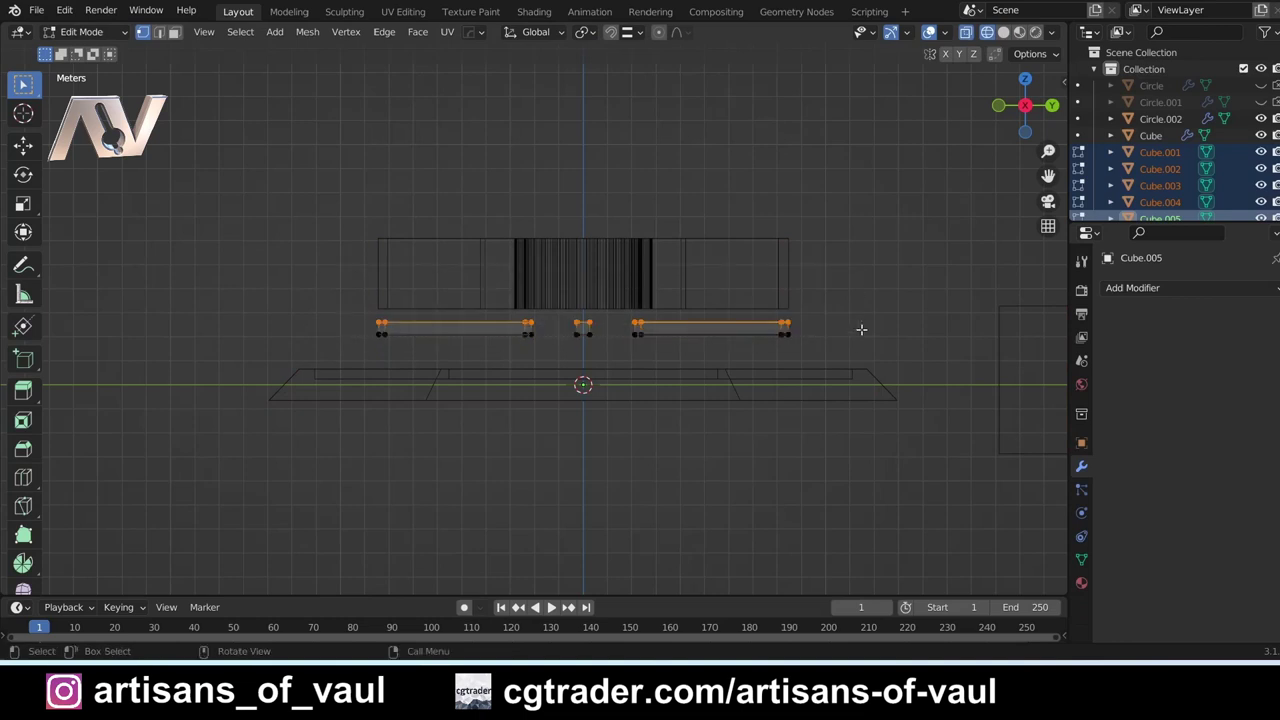
pyautogui.press('e')
pyautogui.press('z')
pyautogui.click(861, 282)
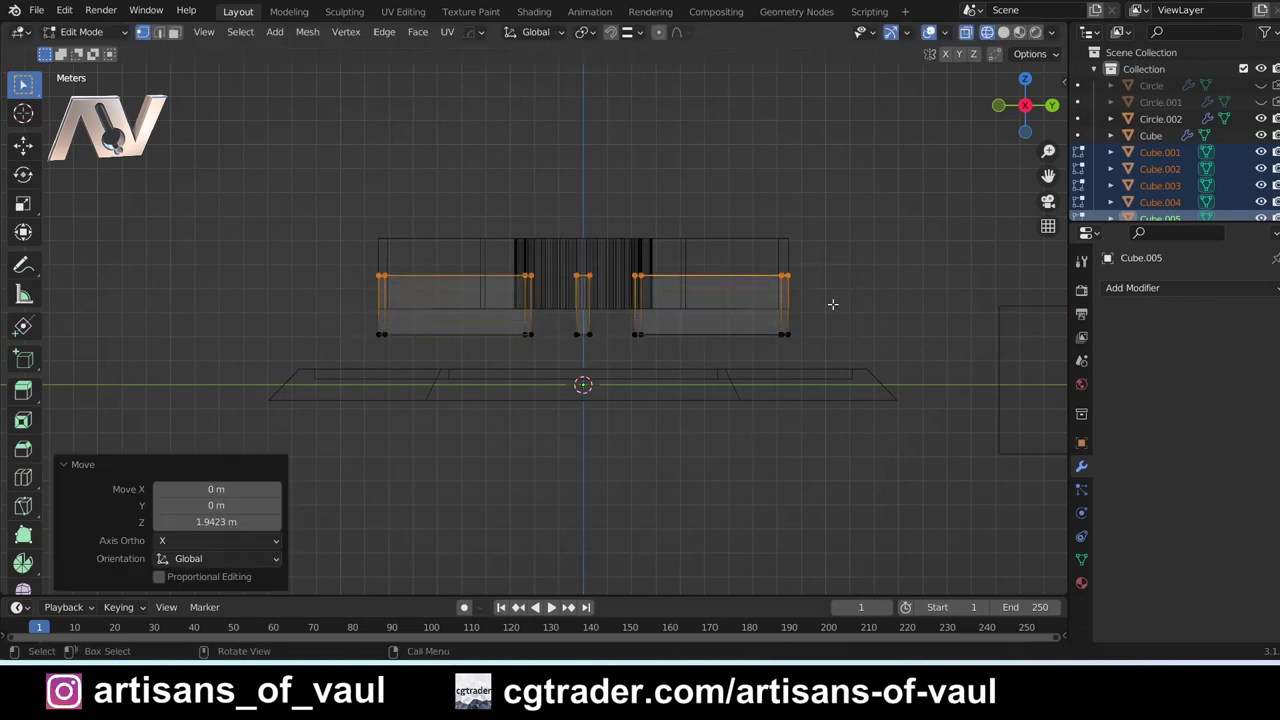
pyautogui.hotkey('ctrl', 'Tab')
pyautogui.click(845, 193)
# - Return to solid shading, clear the selection and turn snapping back on
pyautogui.moveTo(851, 189); pyautogui.dragTo(835, 237, button='middle')
pyautogui.hotkey('shift', 'z')
pyautogui.hotkey('alt', 'a')
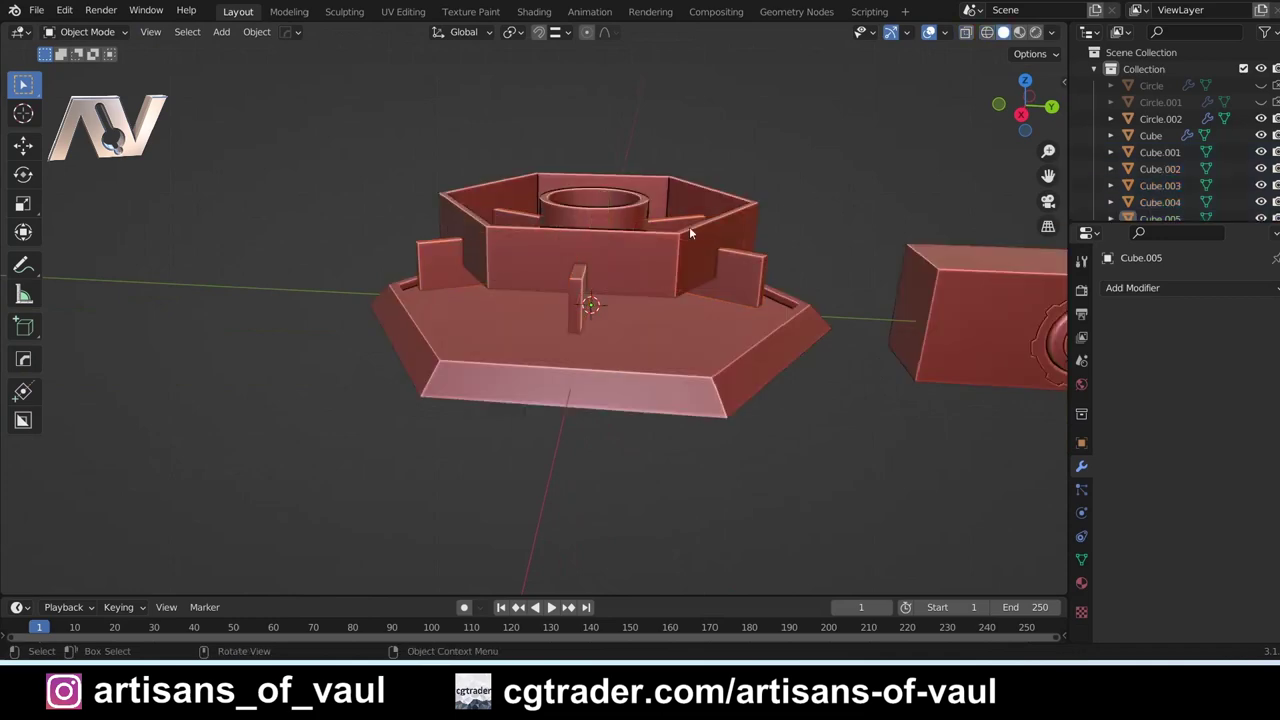
pyautogui.moveTo(689, 226)
pyautogui.mouseDown(button='middle')
pyautogui.moveTo(701, 222)
pyautogui.moveTo(523, 179)
pyautogui.mouseUp(button='middle')
pyautogui.hotkey('shift', 'Tab')
pyautogui.scroll(-2, 701, 215)
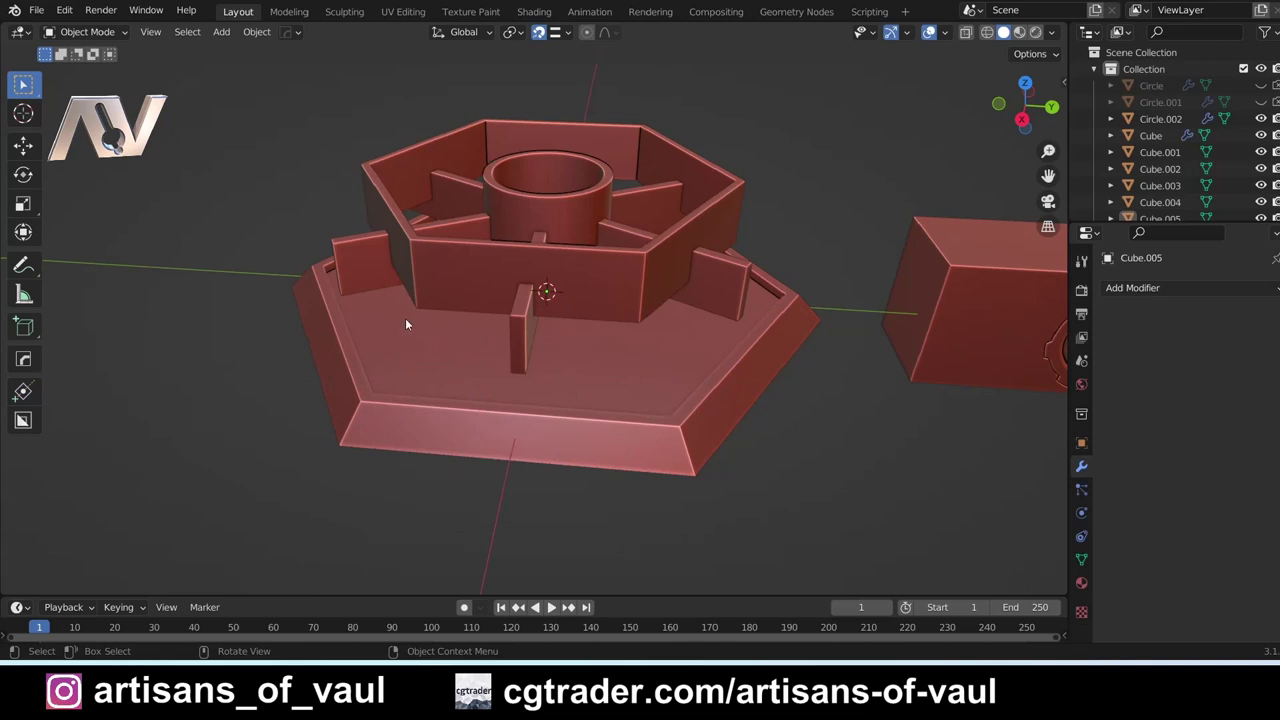
# - Select all six radial bars and switch to the side view
pyautogui.scroll(2, 505, 312)
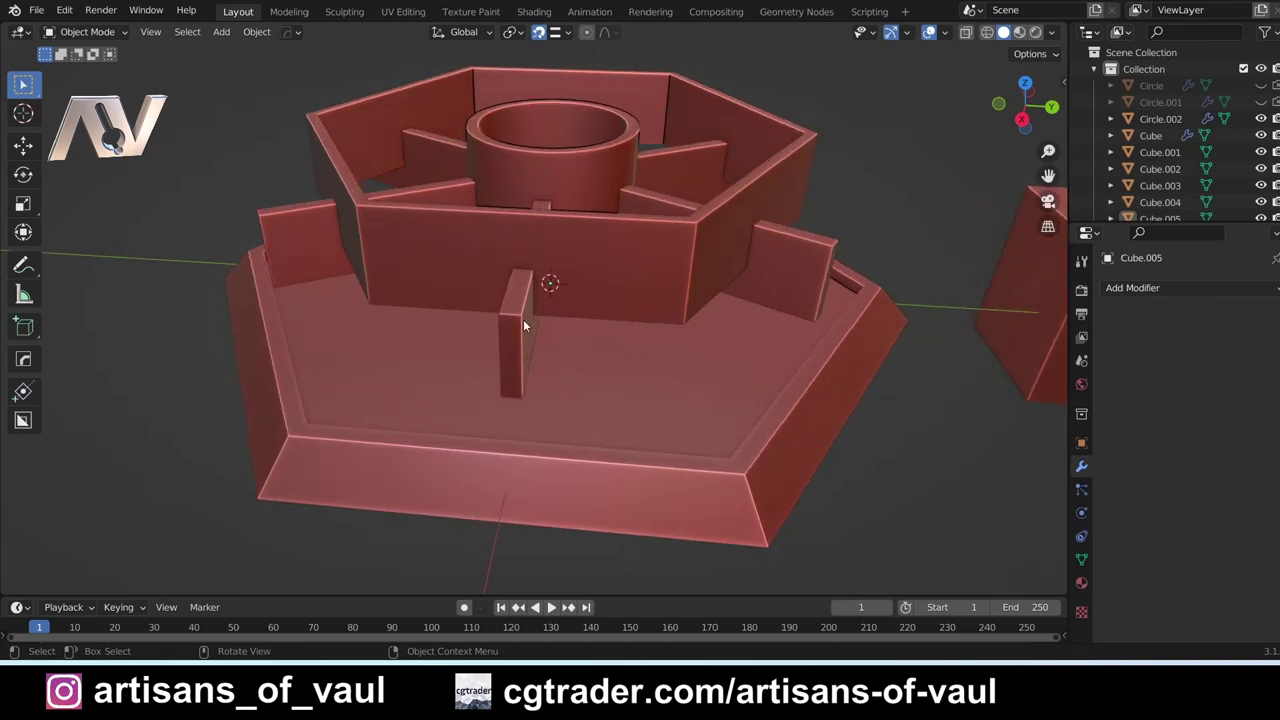
pyautogui.click(521, 320)
pyautogui.keyDown('shift'); pyautogui.click(780, 262); pyautogui.keyUp('shift')
pyautogui.keyDown('shift'); pyautogui.click(437, 168); pyautogui.keyUp('shift')
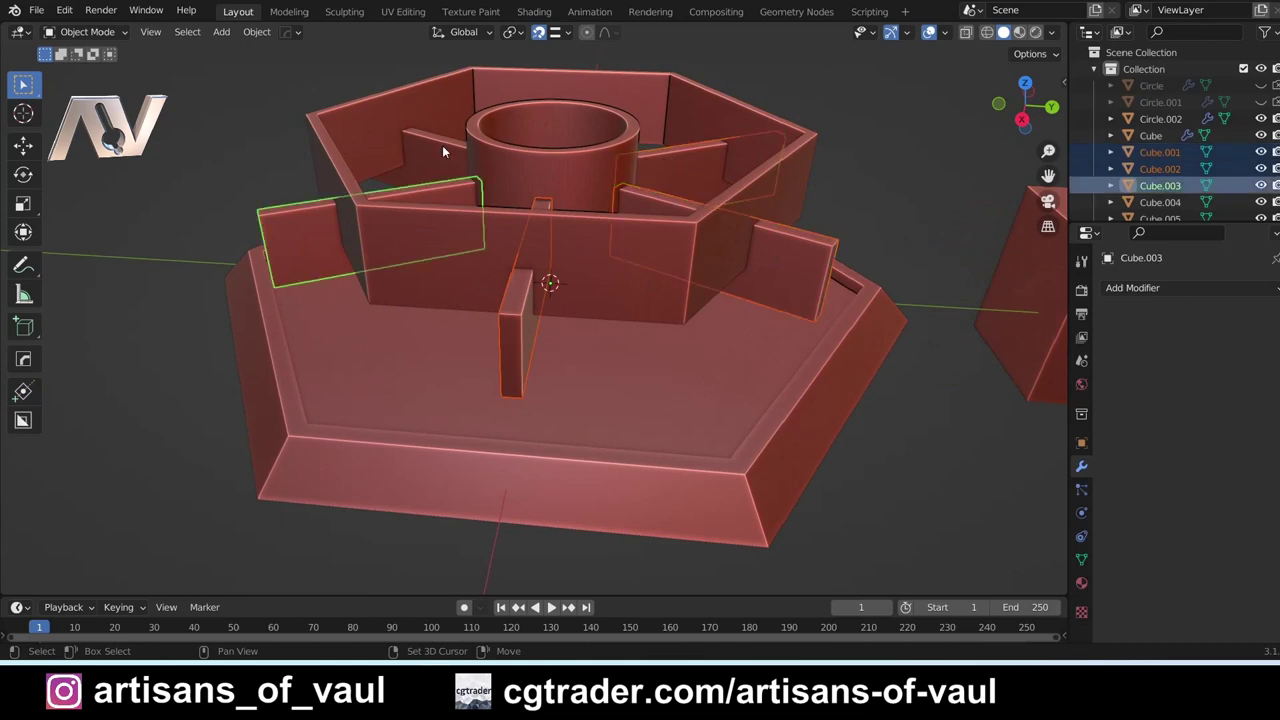
pyautogui.keyDown('shift'); pyautogui.click(442, 145); pyautogui.keyUp('shift')
pyautogui.moveTo(442, 145); pyautogui.dragTo(693, 243, button='middle')
pyautogui.keyDown('shift'); pyautogui.click(556, 139); pyautogui.keyUp('shift')
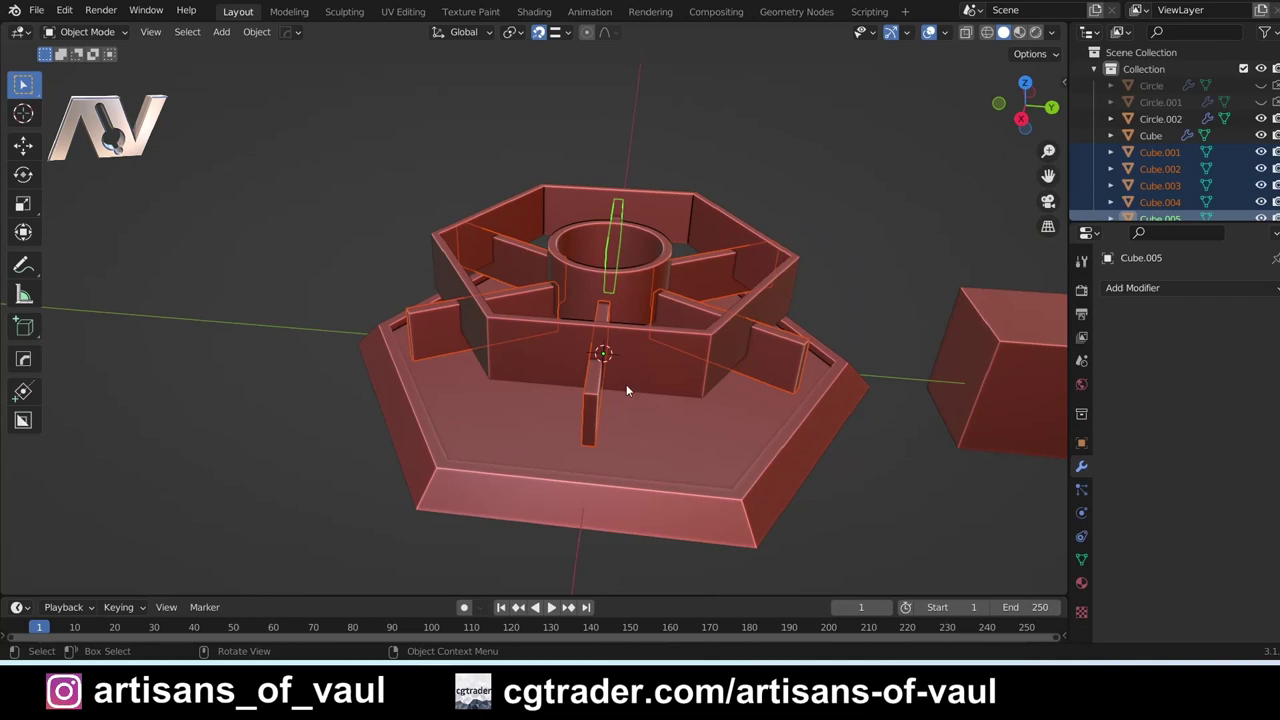
pyautogui.click(1020, 120)
pyautogui.scroll(3, 671, 304)
pyautogui.scroll(-4, 671, 304)
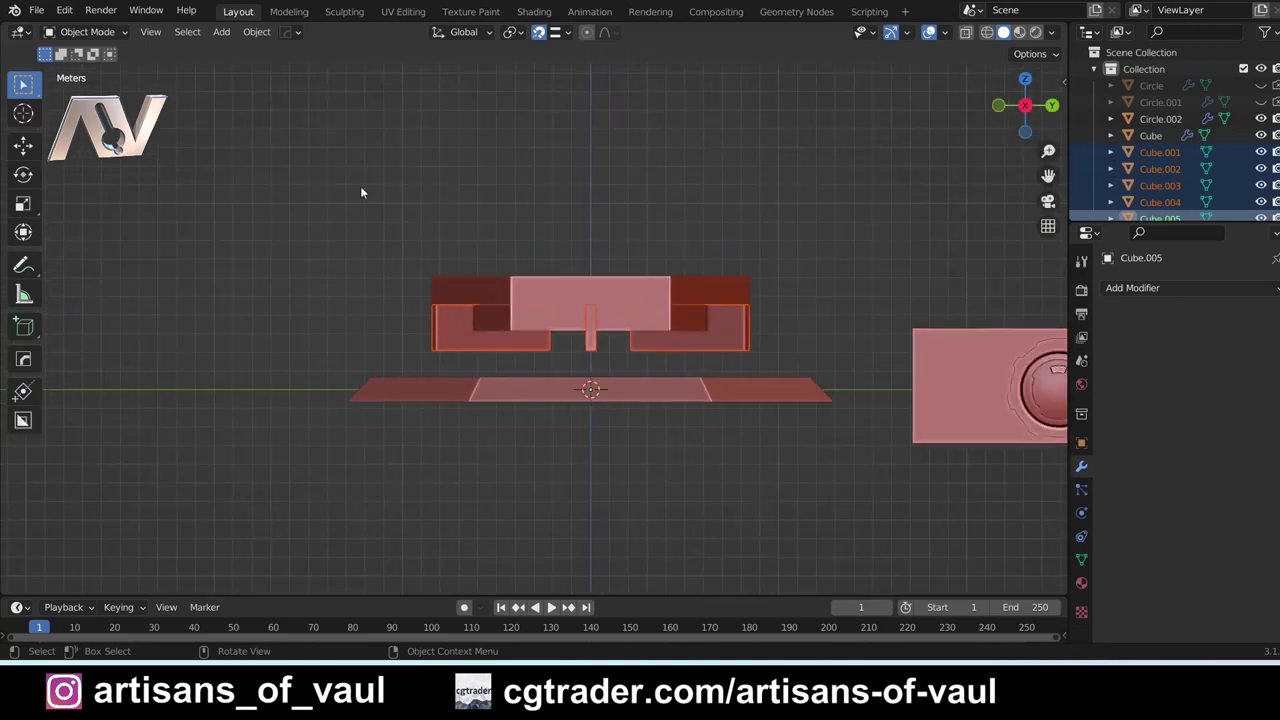
# - Duplicate the plate together with all its cutter parts, place the copy beside the original along the Y axis, and clear the selection
pyautogui.moveTo(361, 192); pyautogui.dragTo(358, 221, button='middle')
pyautogui.moveTo(358, 221); pyautogui.dragTo(769, 491)
pyautogui.keyDown('shift'); pyautogui.moveTo(769, 491); pyautogui.dragTo(833, 467, button='middle'); pyautogui.keyUp('shift')
pyautogui.hotkey('shift', 'd')
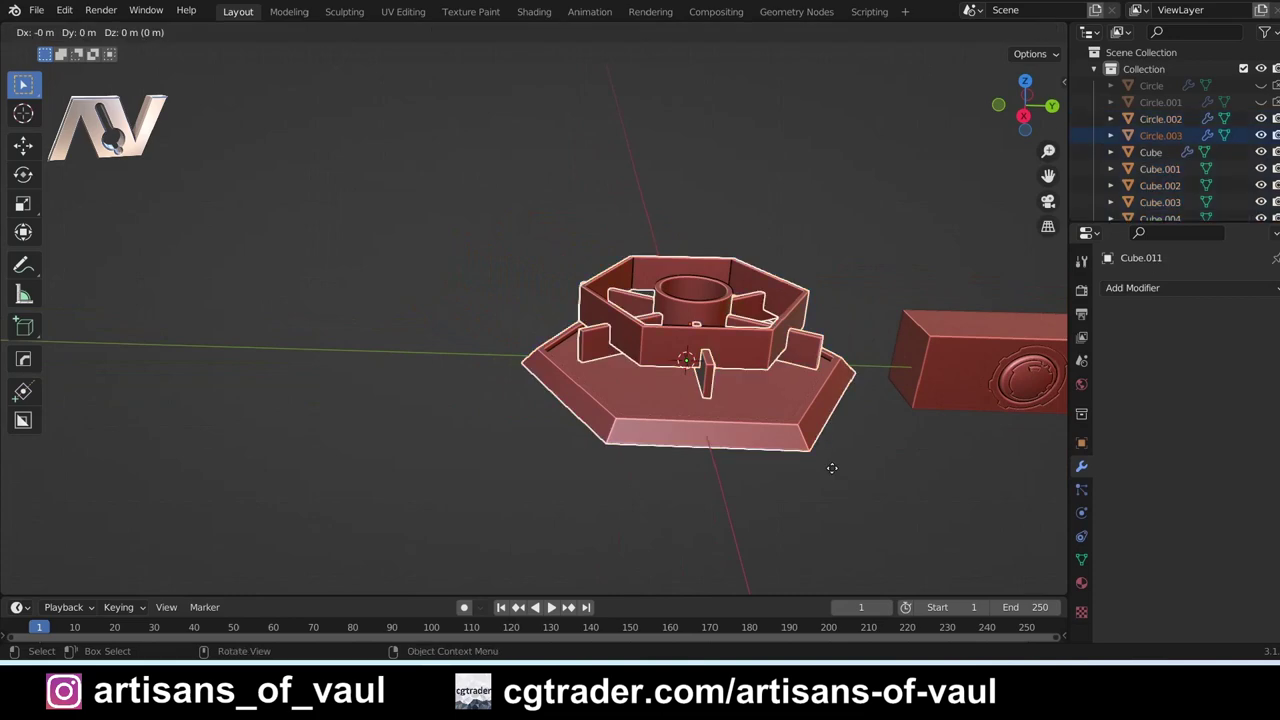
pyautogui.press('y')
pyautogui.click(369, 437)
pyautogui.click(640, 471)
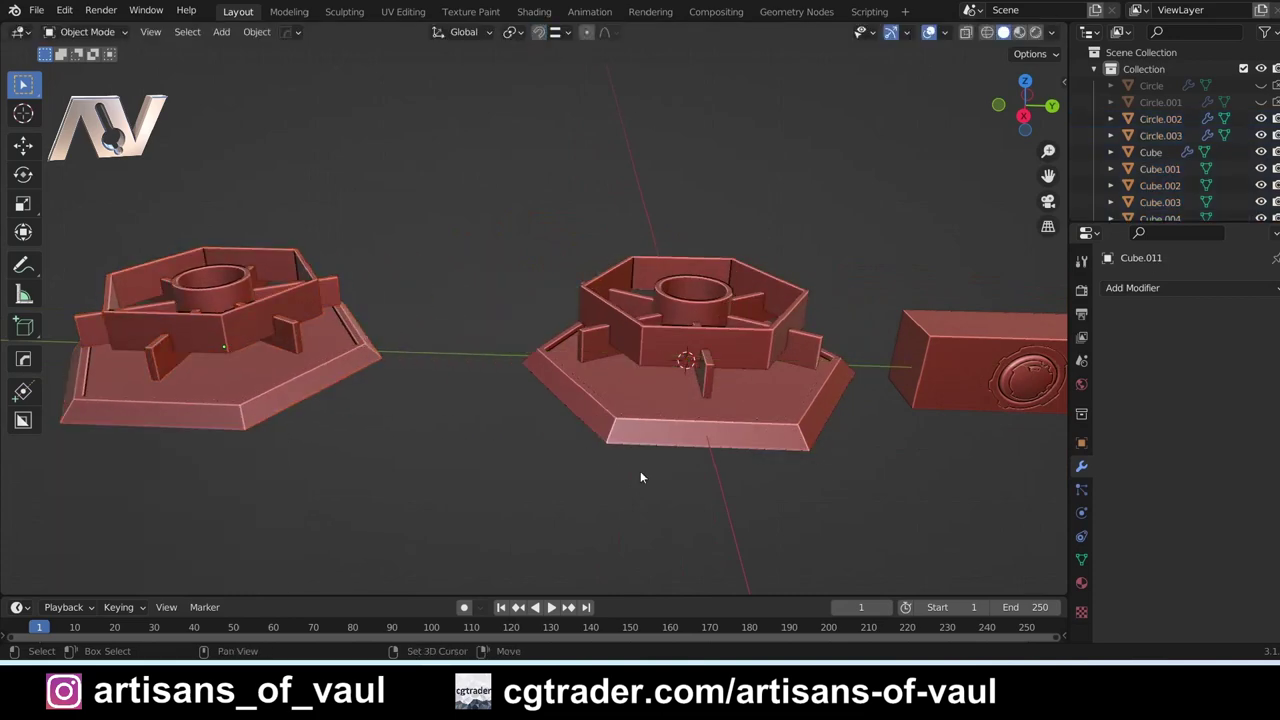
# - Select the six radial bars above the original plate and switch to the side view
pyautogui.scroll(3, 640, 471)
pyautogui.moveTo(640, 471); pyautogui.dragTo(497, 434, button='middle')
pyautogui.click(533, 420)
pyautogui.keyDown('shift'); pyautogui.click(728, 341); pyautogui.keyUp('shift')
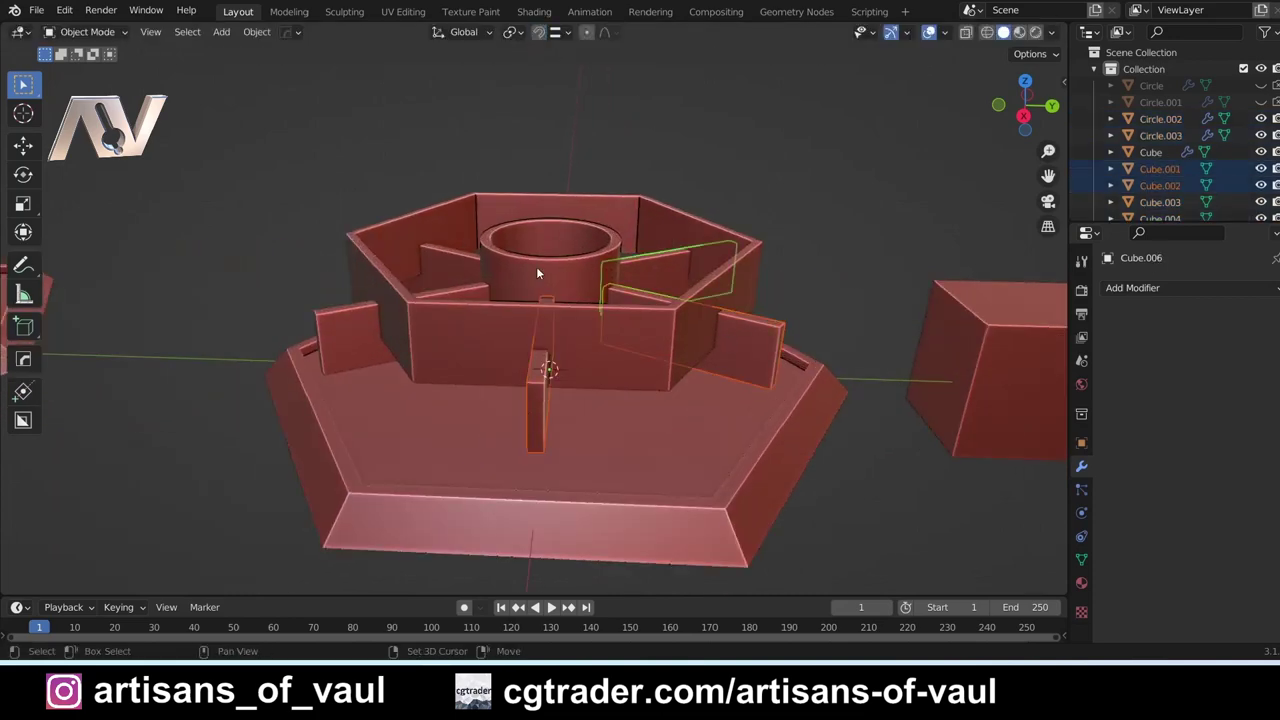
pyautogui.keyDown('shift'); pyautogui.click(350, 336); pyautogui.keyUp('shift')
pyautogui.keyDown('shift'); pyautogui.click(450, 258); pyautogui.keyUp('shift')
pyautogui.moveTo(543, 228); pyautogui.dragTo(572, 210, button='middle')
pyautogui.keyDown('shift'); pyautogui.click(566, 205); pyautogui.keyUp('shift')
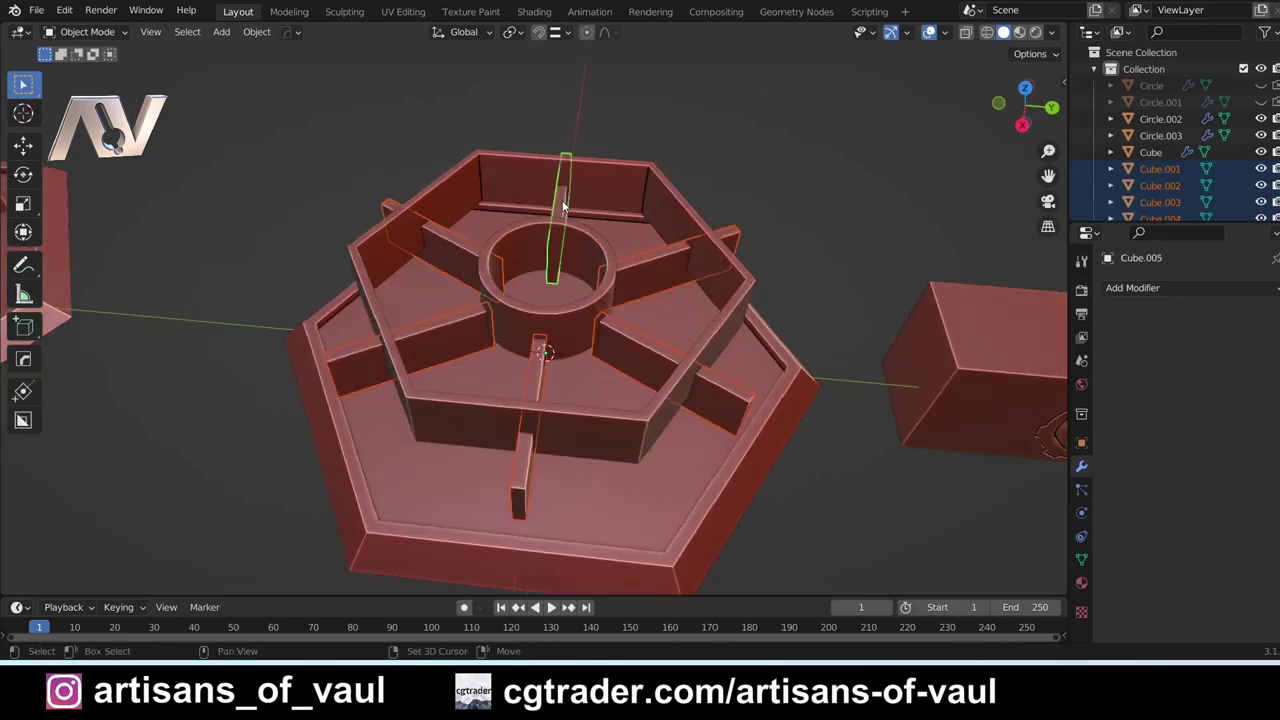
pyautogui.moveTo(574, 374); pyautogui.dragTo(605, 295, button='middle')
pyautogui.click(1024, 105)
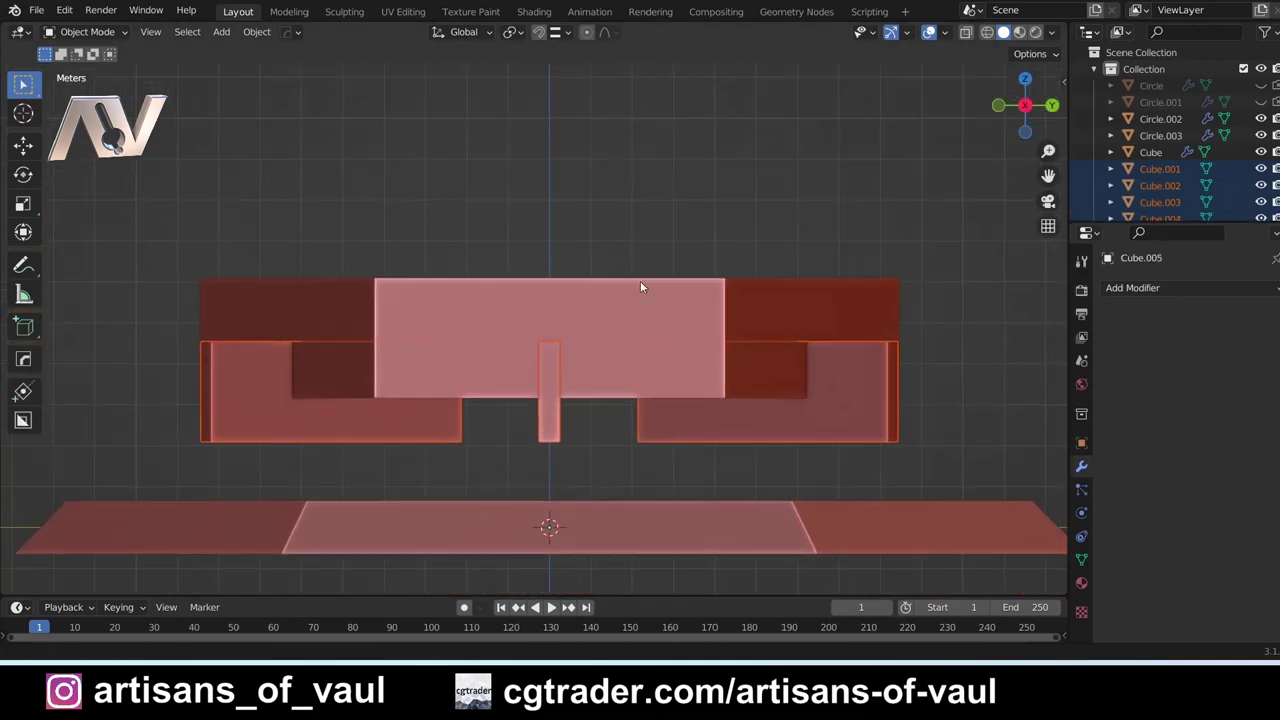
# - Turn snapping on and raise the six bars 1.0727 m along Z, level with the underside of the hexagon and ring cutter
pyautogui.click(538, 31)
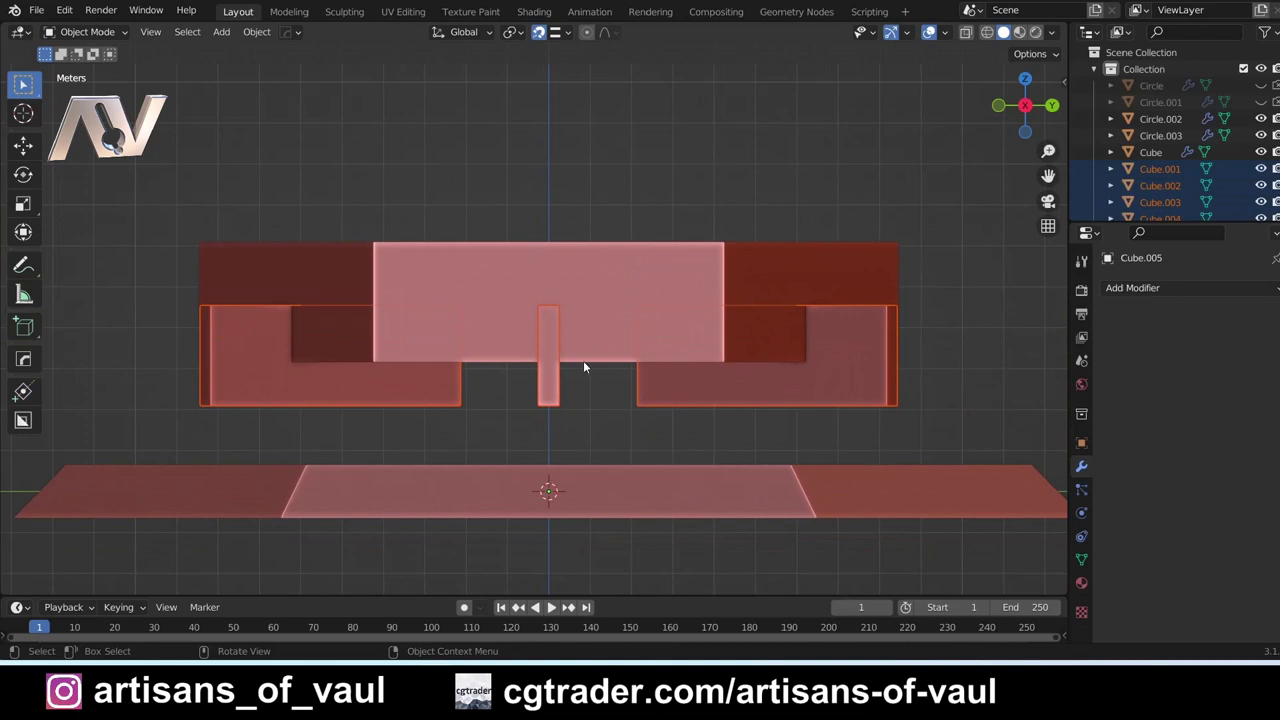
pyautogui.press('g')
pyautogui.press('z')
pyautogui.click(430, 335)
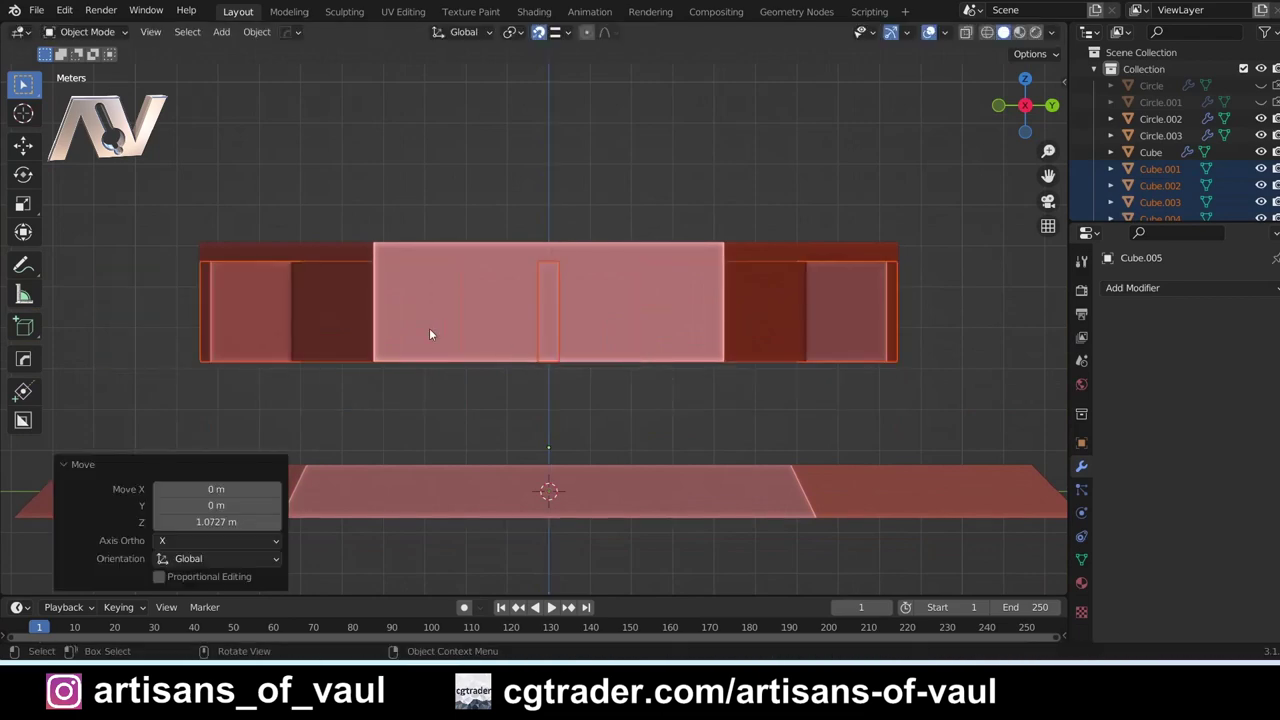
# - Add the hexagon and ring cutter to the selection as active object and join the six bars to it with Boolean unions
pyautogui.moveTo(394, 414); pyautogui.dragTo(541, 321, button='middle')
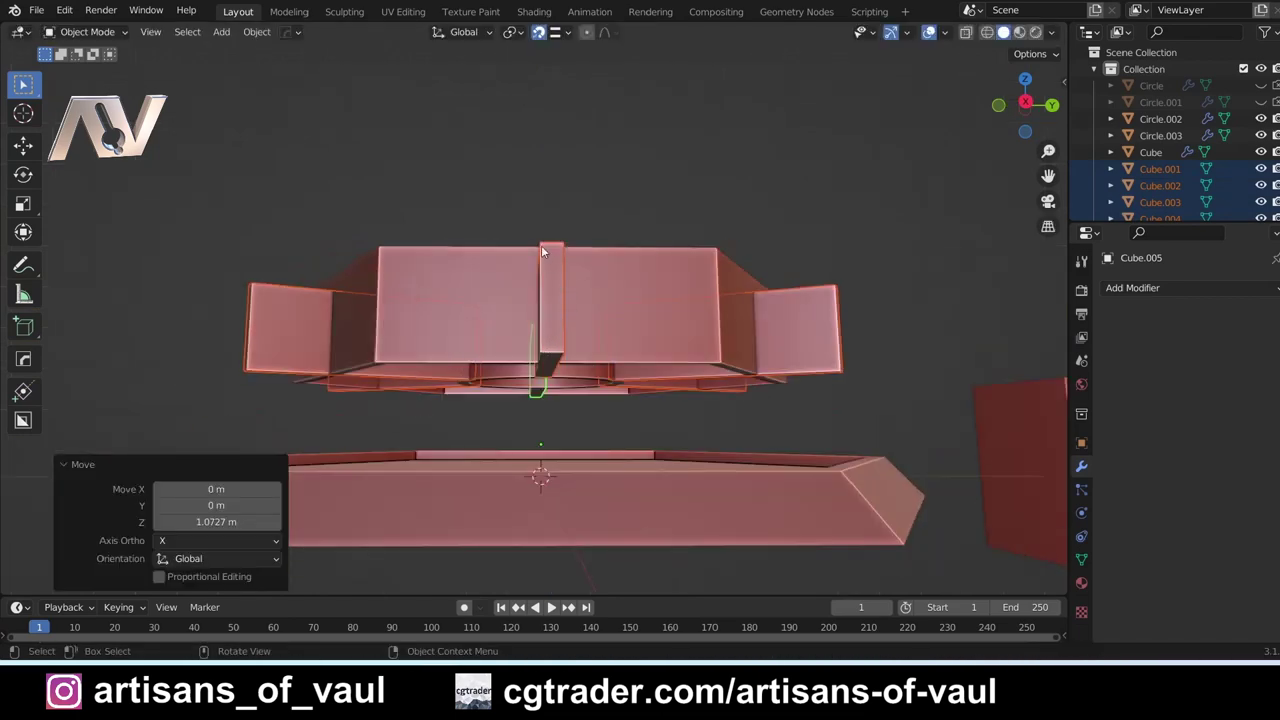
pyautogui.moveTo(541, 250); pyautogui.dragTo(448, 357, button='middle')
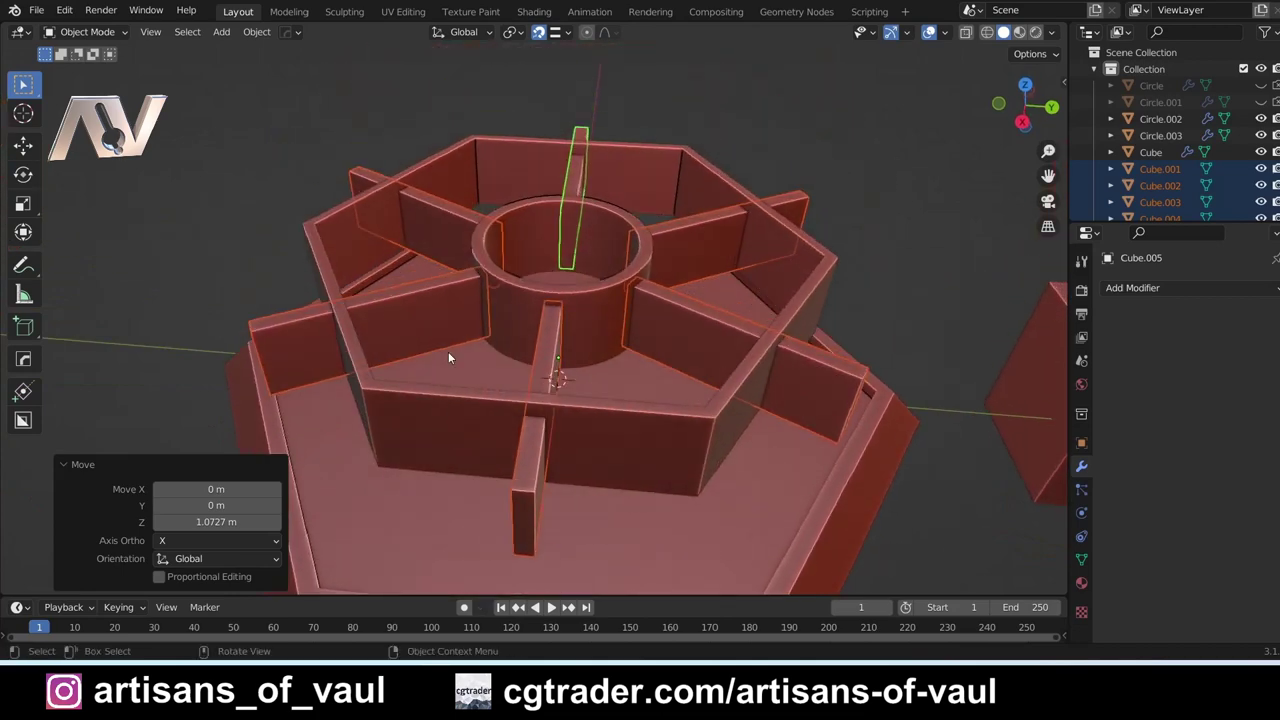
pyautogui.keyDown('shift'); pyautogui.click(487, 162); pyautogui.keyUp('shift')
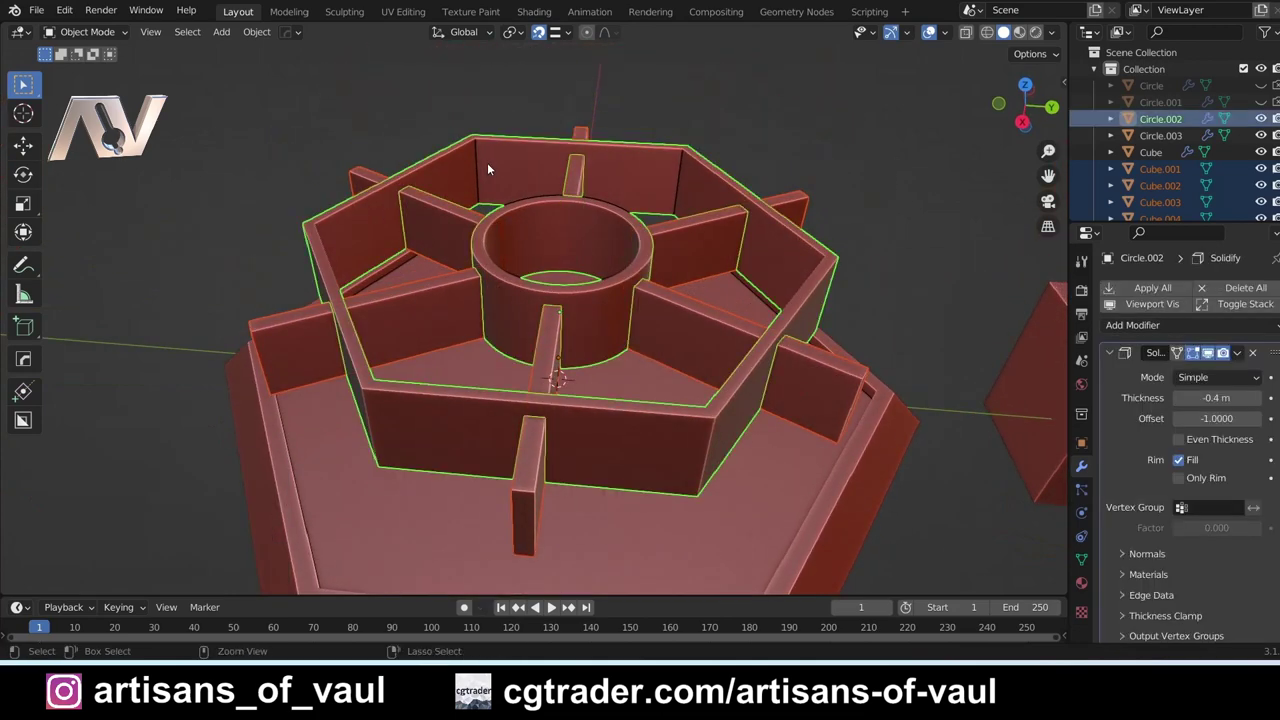
pyautogui.hotkey('ctrl', '-')
pyautogui.scroll(-3, 487, 162)
pyautogui.moveTo(487, 162); pyautogui.dragTo(478, 300, button='middle')
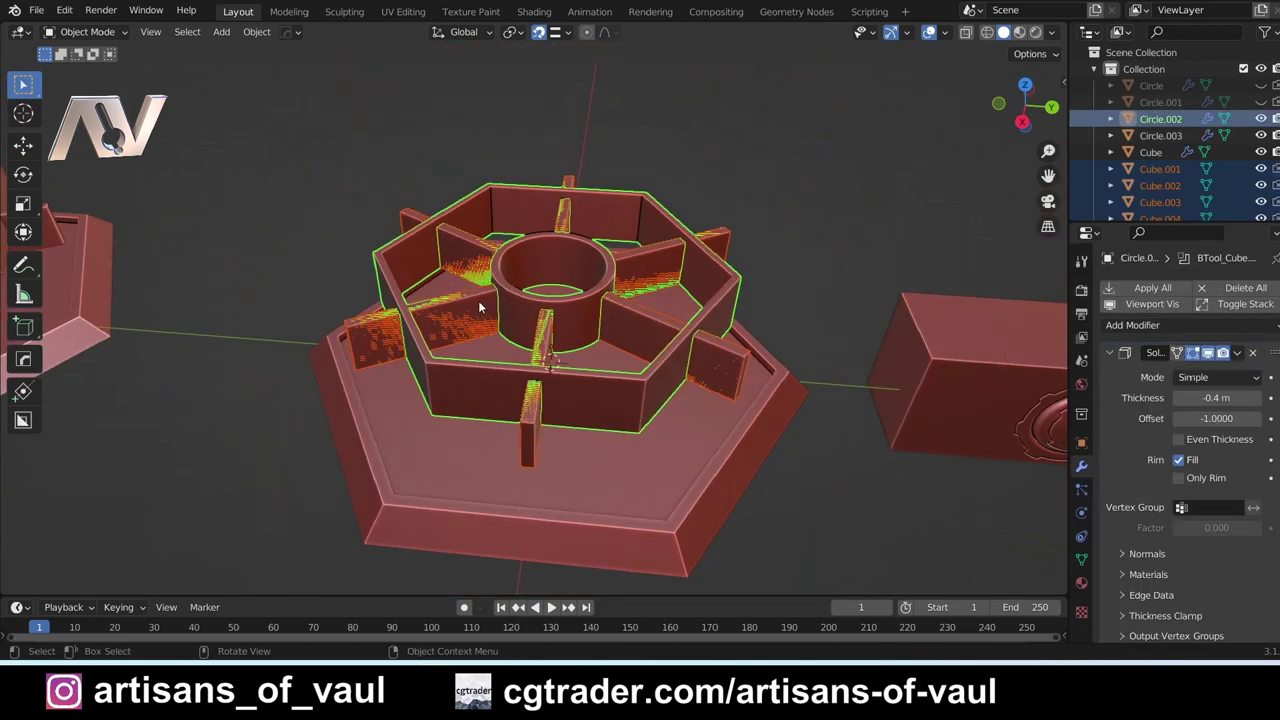
# - From the side view, lower the combined cutter 3.1471 m along Z so that it sinks into the plate
pyautogui.click(1022, 121)
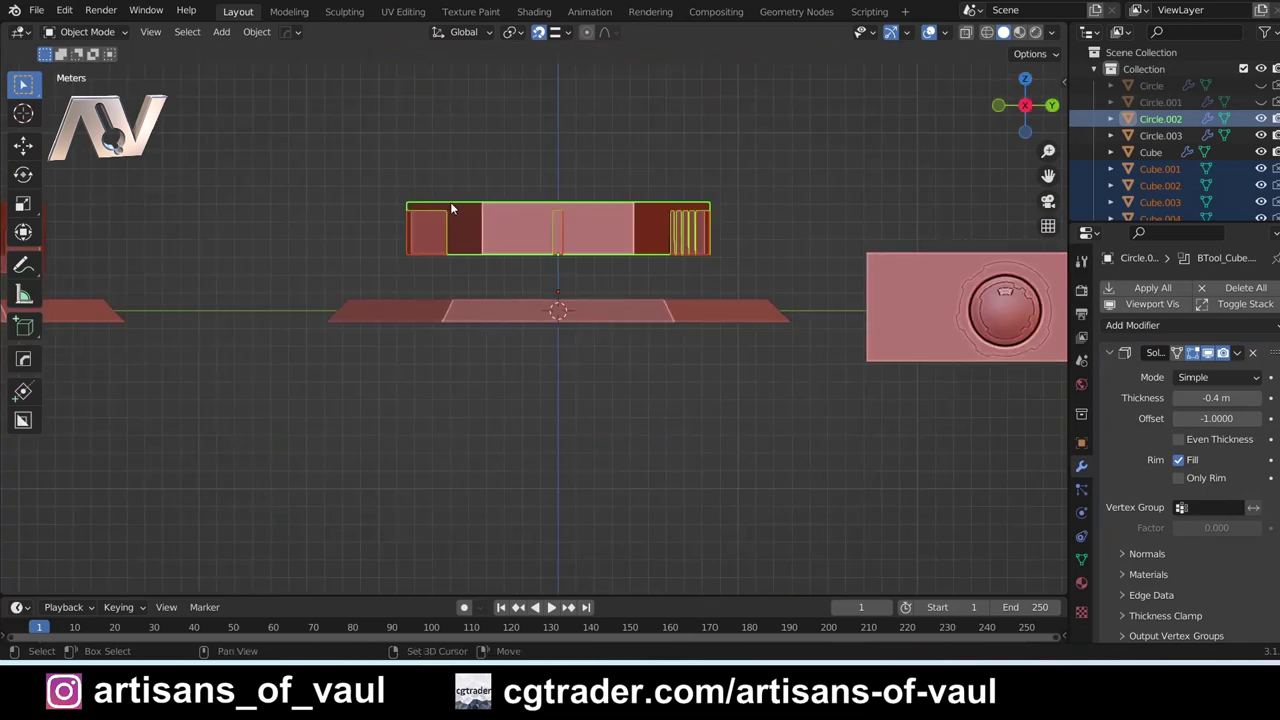
pyautogui.press('g')
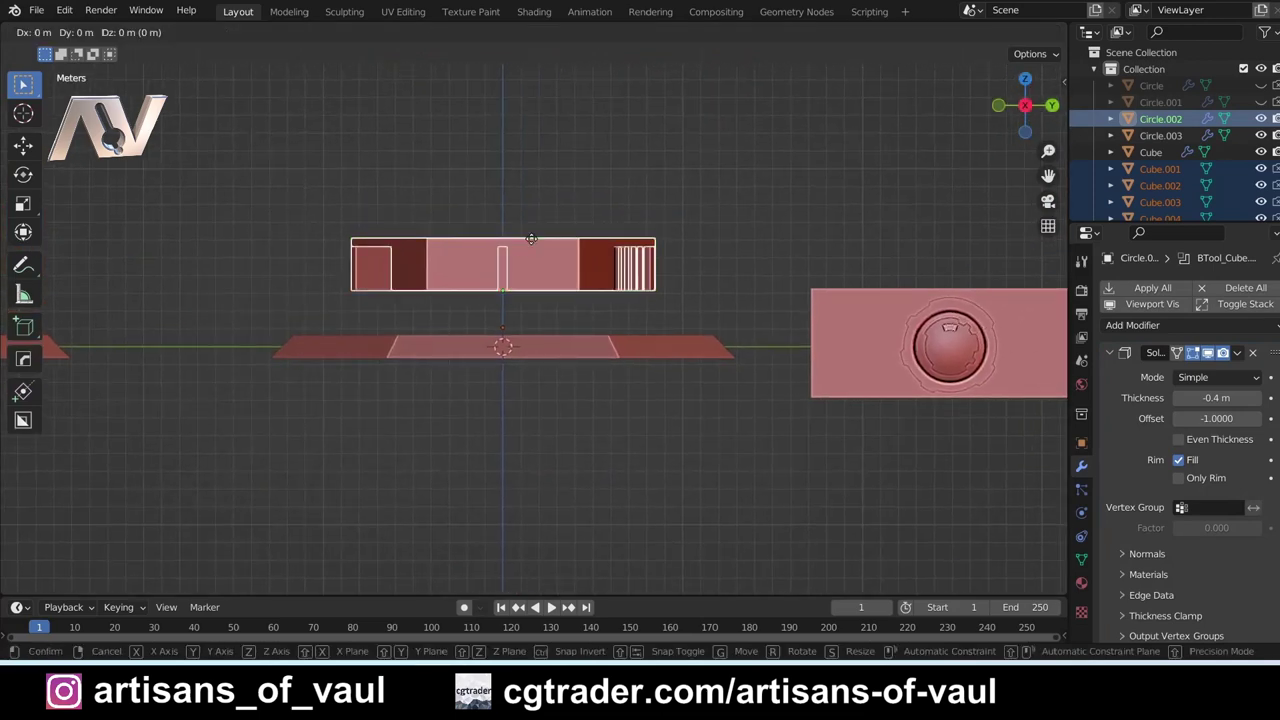
pyautogui.press('z')
pyautogui.click(522, 308)
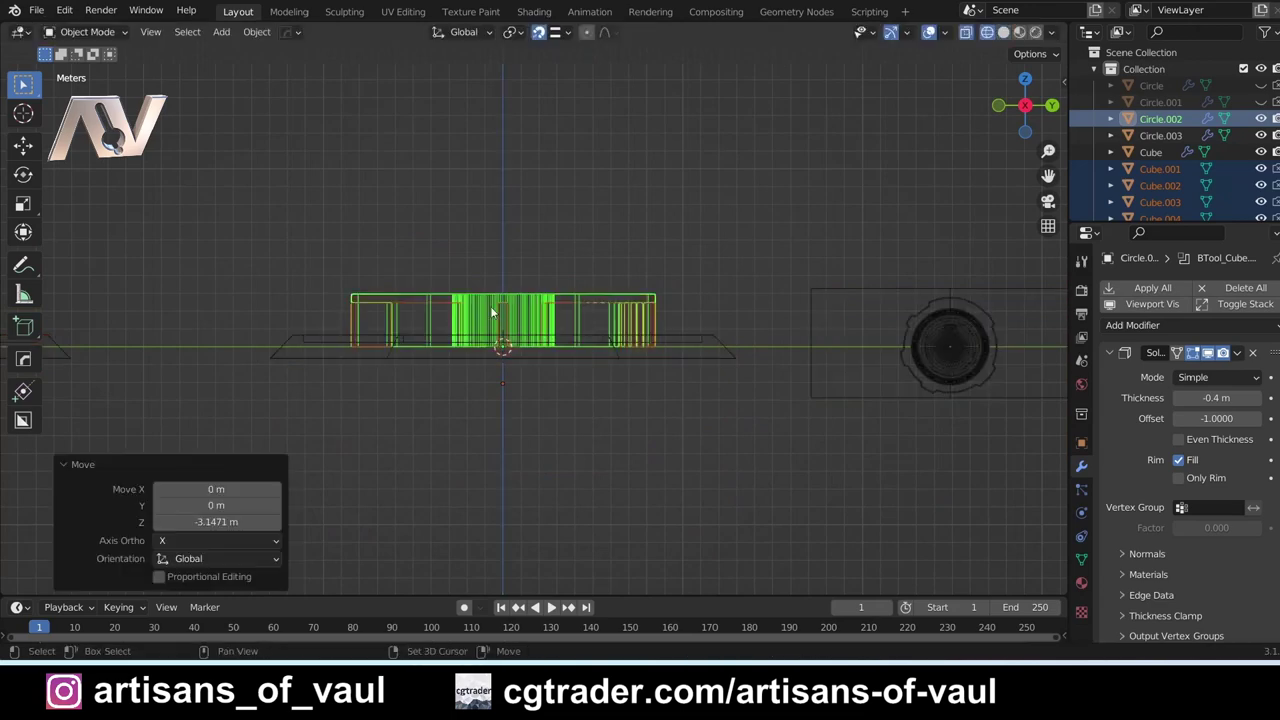
# - Select the combined cutter and then the hexagonal plate, and cut the grooves with a Boolean difference
pyautogui.scroll(5, 393, 343)
pyautogui.moveTo(393, 343); pyautogui.dragTo(389, 288, button='middle')
pyautogui.click(386, 256)
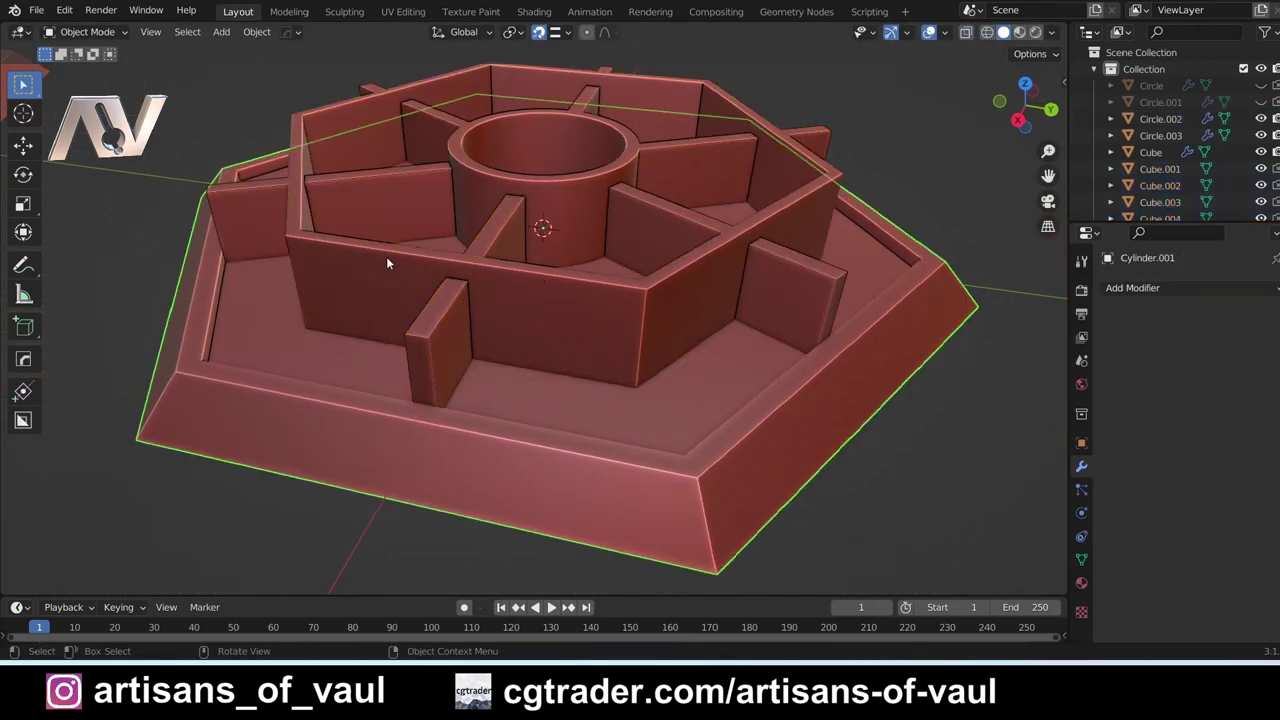
pyautogui.click(330, 248)
pyautogui.scroll(-3, 317, 231)
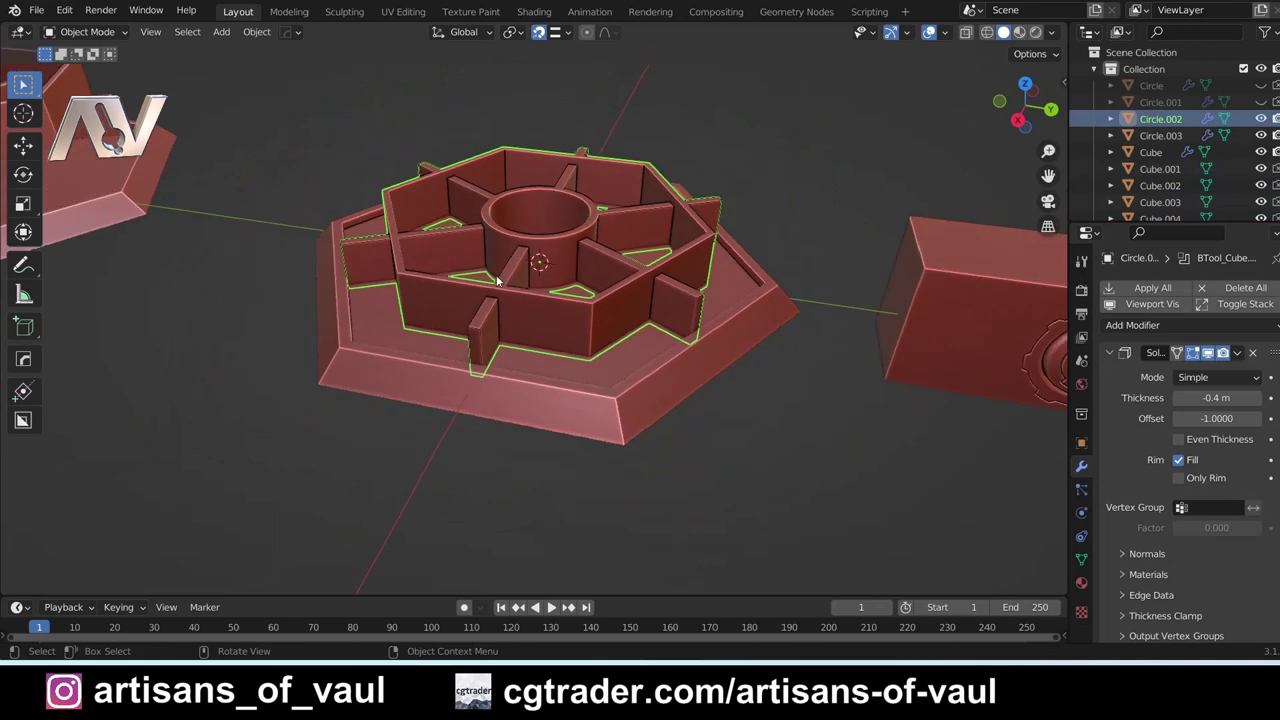
pyautogui.keyDown('shift'); pyautogui.click(599, 394); pyautogui.keyUp('shift')
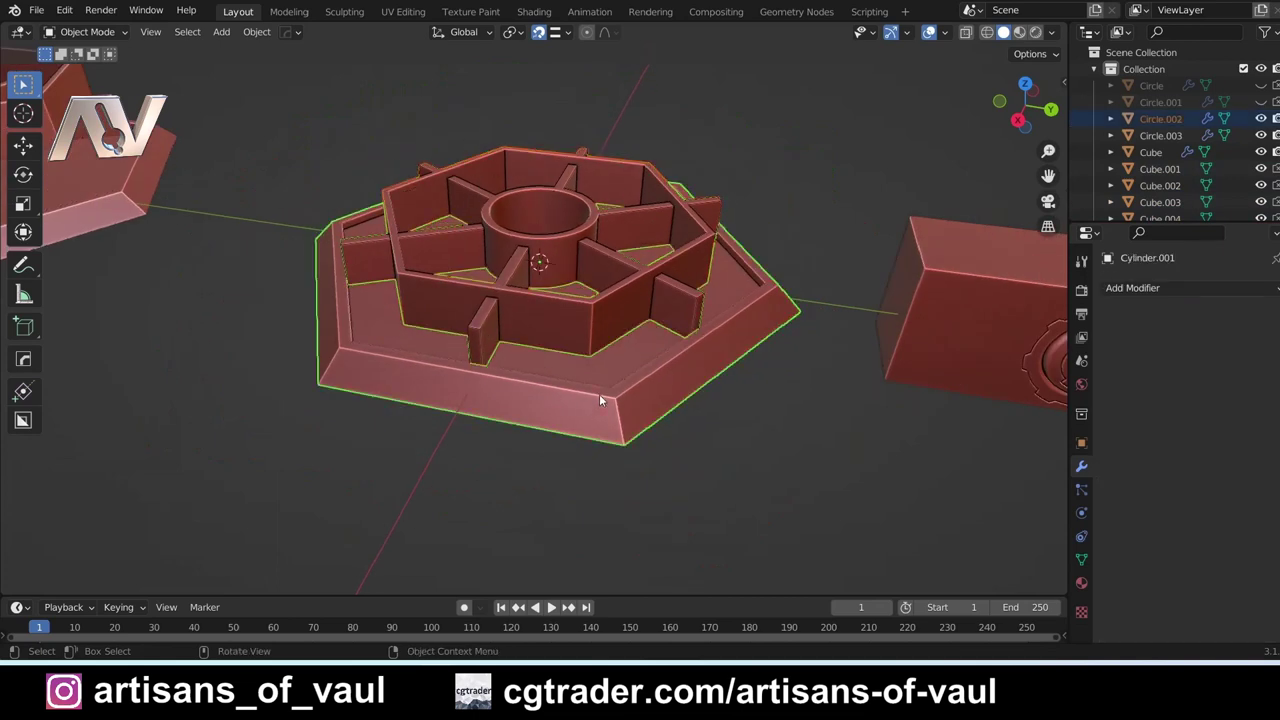
pyautogui.hotkey('ctrl', 'shift', '-')
pyautogui.scroll(4, 599, 393)
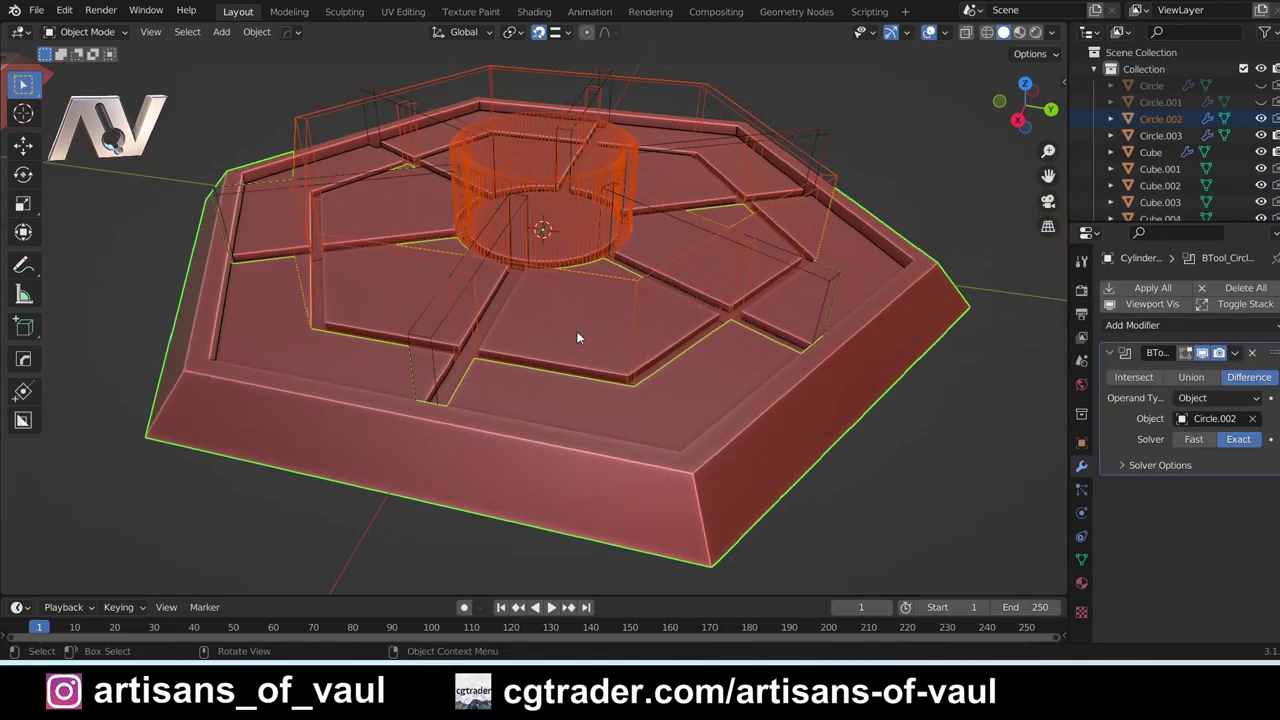
# - Examine the cut grooves from several sides and review the Boolean modifiers on the plate and the combined cutter
pyautogui.moveTo(577, 337); pyautogui.dragTo(460, 299, button='middle')
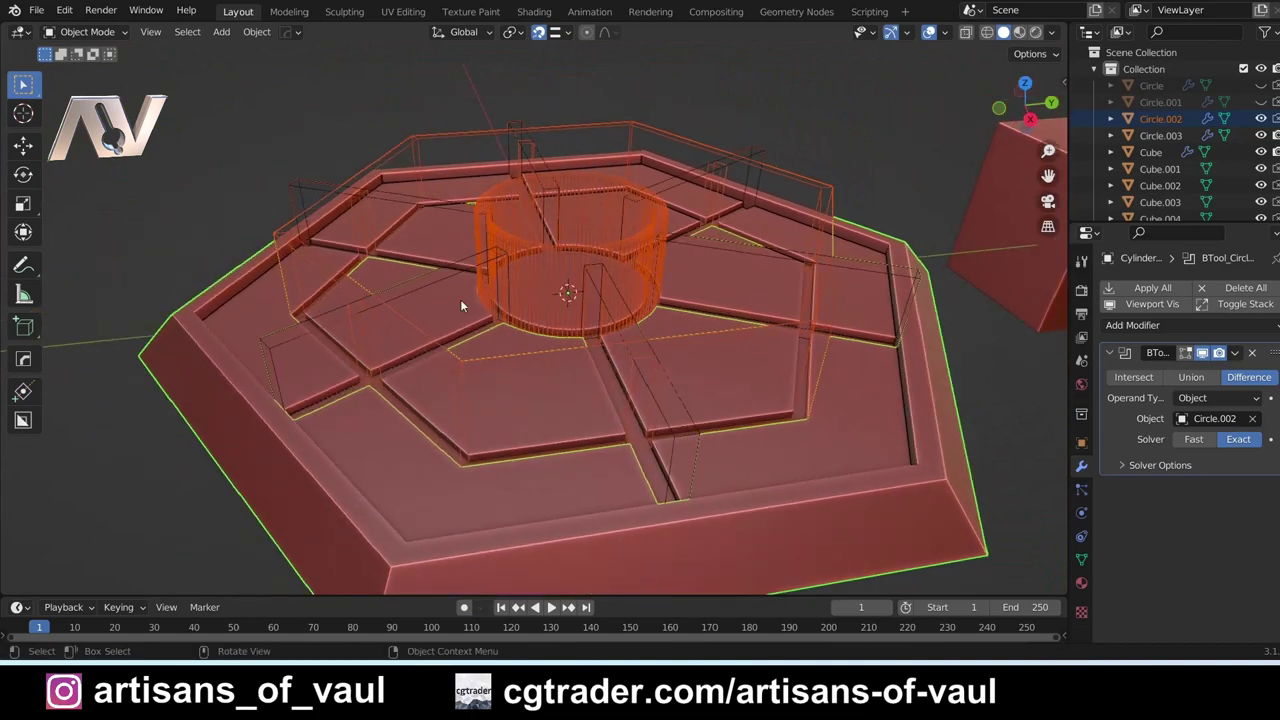
pyautogui.moveTo(665, 322); pyautogui.dragTo(455, 362, button='middle')
pyautogui.click(312, 398)
pyautogui.click(421, 402)
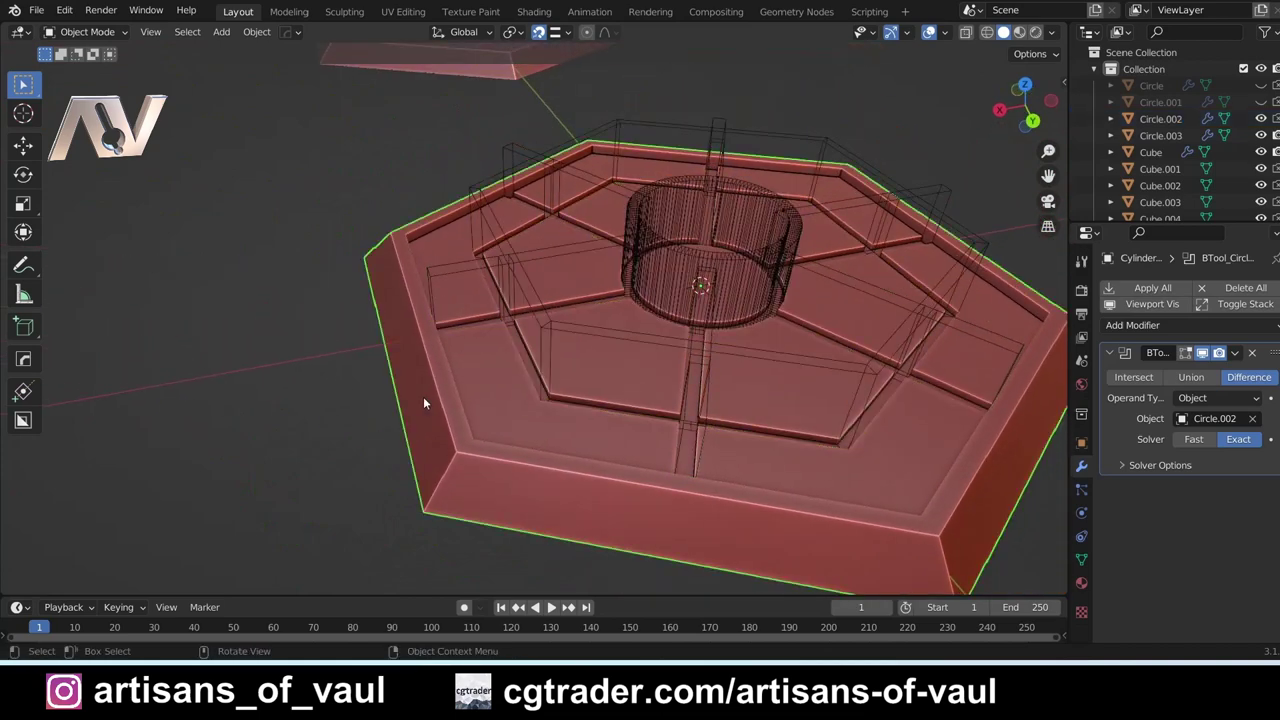
pyautogui.moveTo(424, 403); pyautogui.dragTo(534, 408, button='middle')
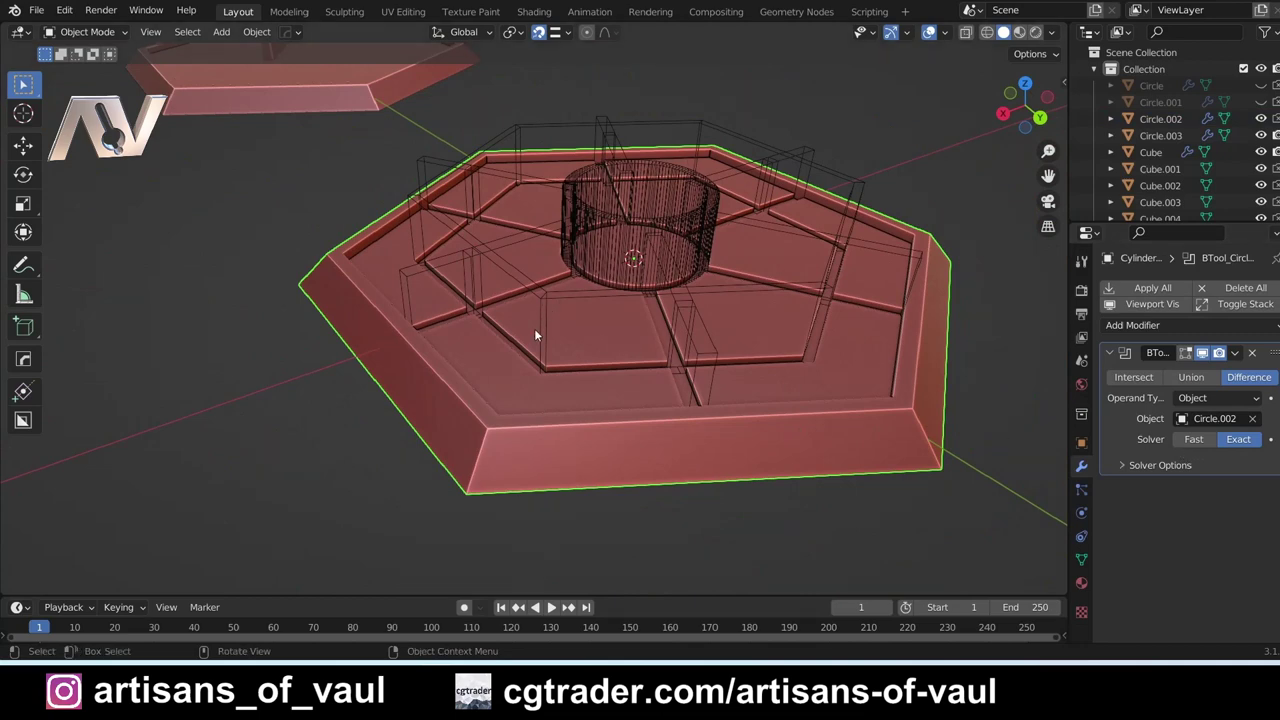
pyautogui.moveTo(534, 336); pyautogui.dragTo(640, 300, button='middle')
pyautogui.click(551, 294)
pyautogui.scroll(-9, 1222, 464)
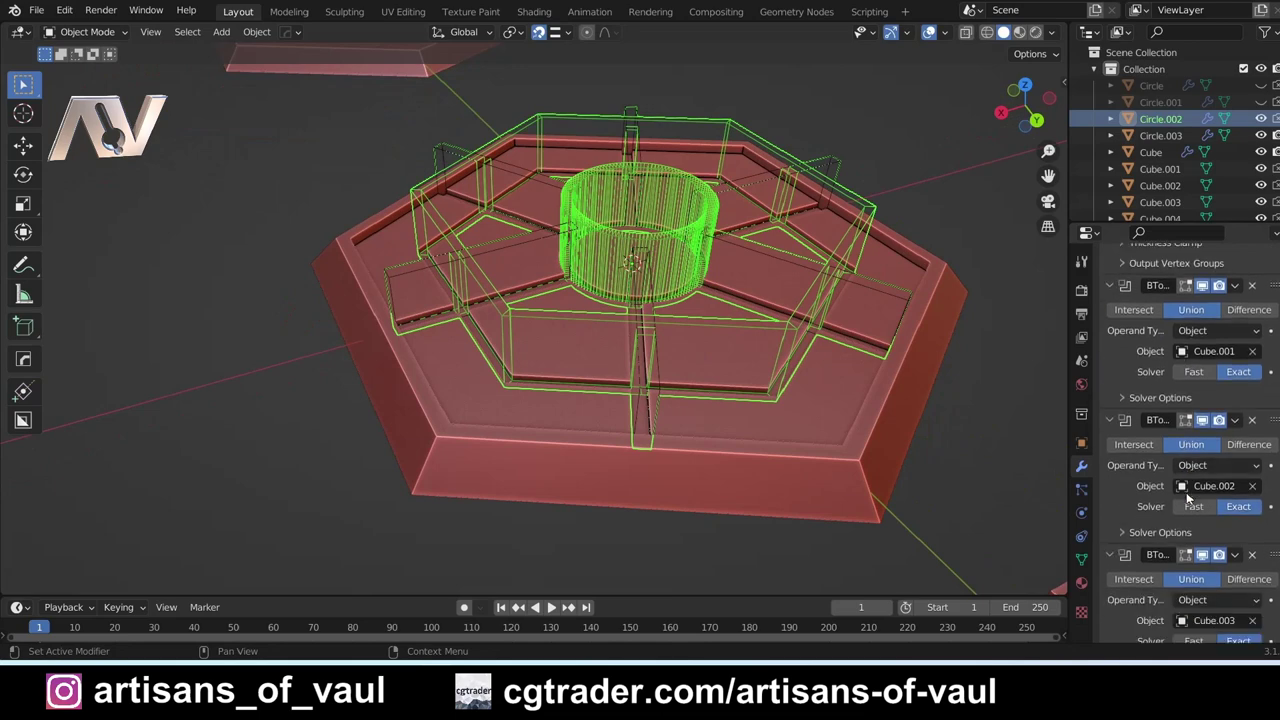
pyautogui.scroll(-2, 1188, 497)
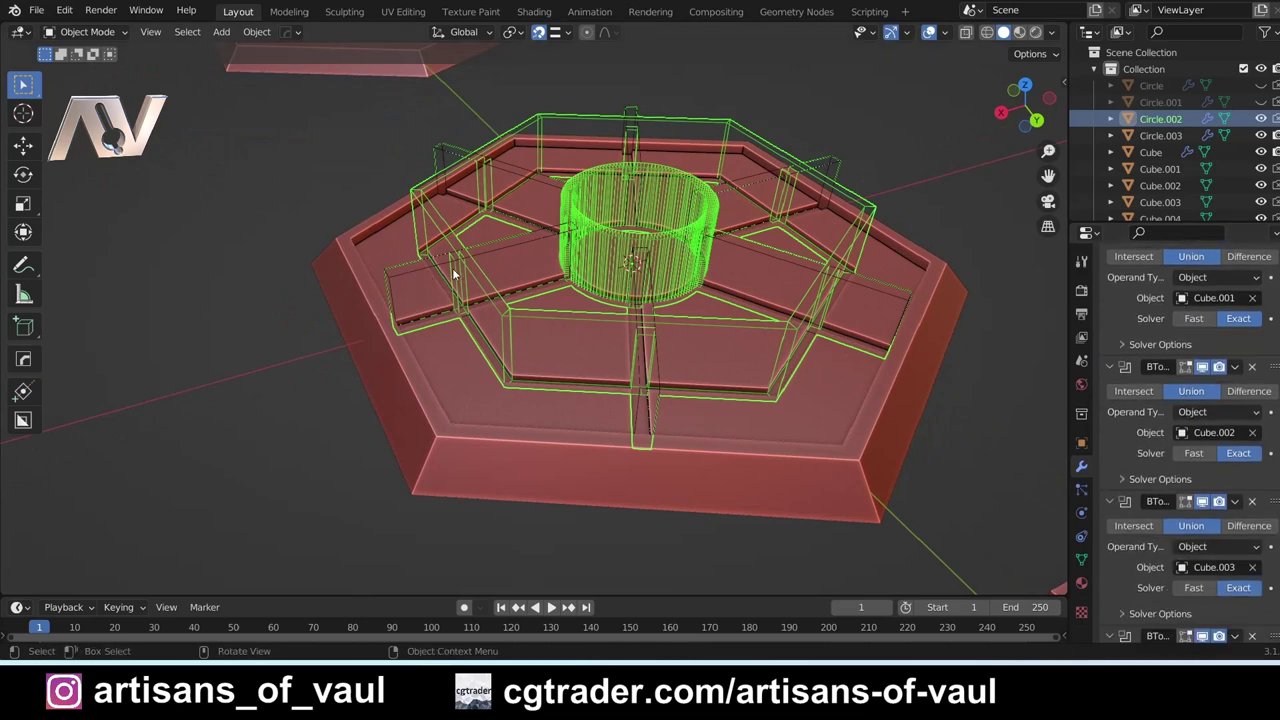
pyautogui.moveTo(452, 268); pyautogui.dragTo(626, 418, button='middle')
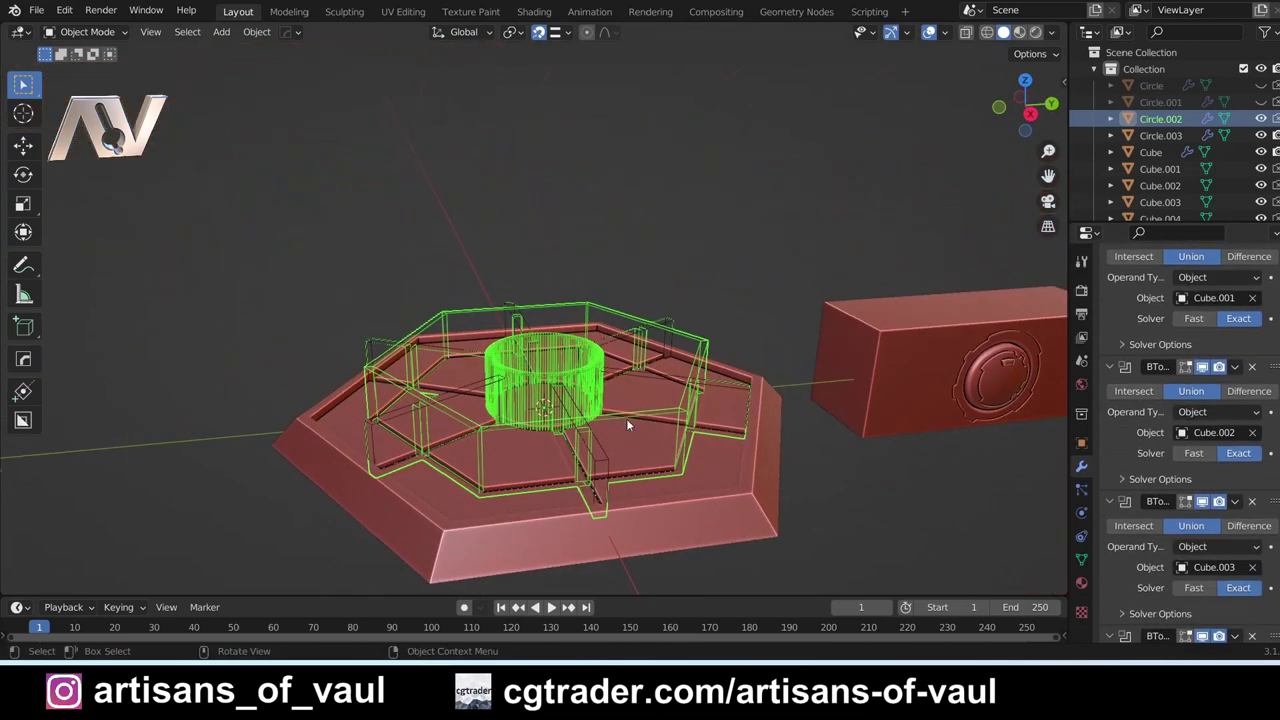
# - Select the hexagonal plate and scroll through its Booleans to reveal the object that cuts it
pyautogui.click(494, 530)
pyautogui.moveTo(494, 530); pyautogui.dragTo(662, 429, button='middle')
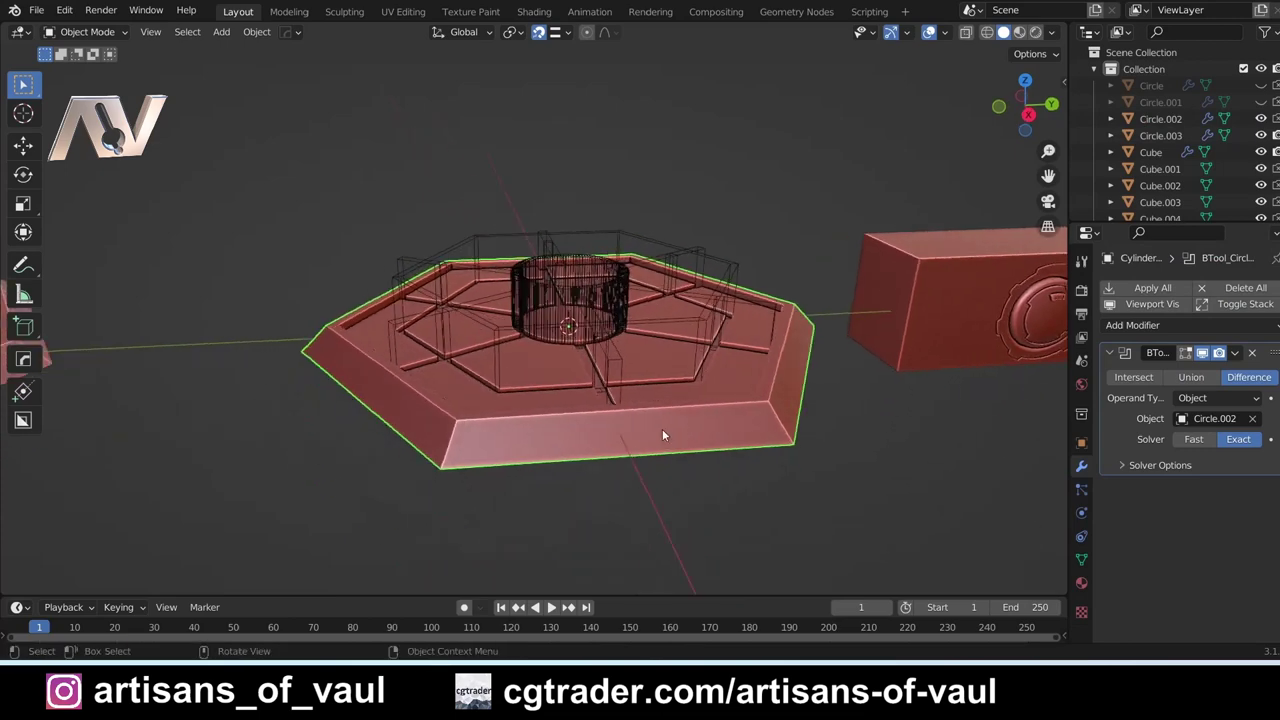
pyautogui.press('q')
pyautogui.click(634, 486)
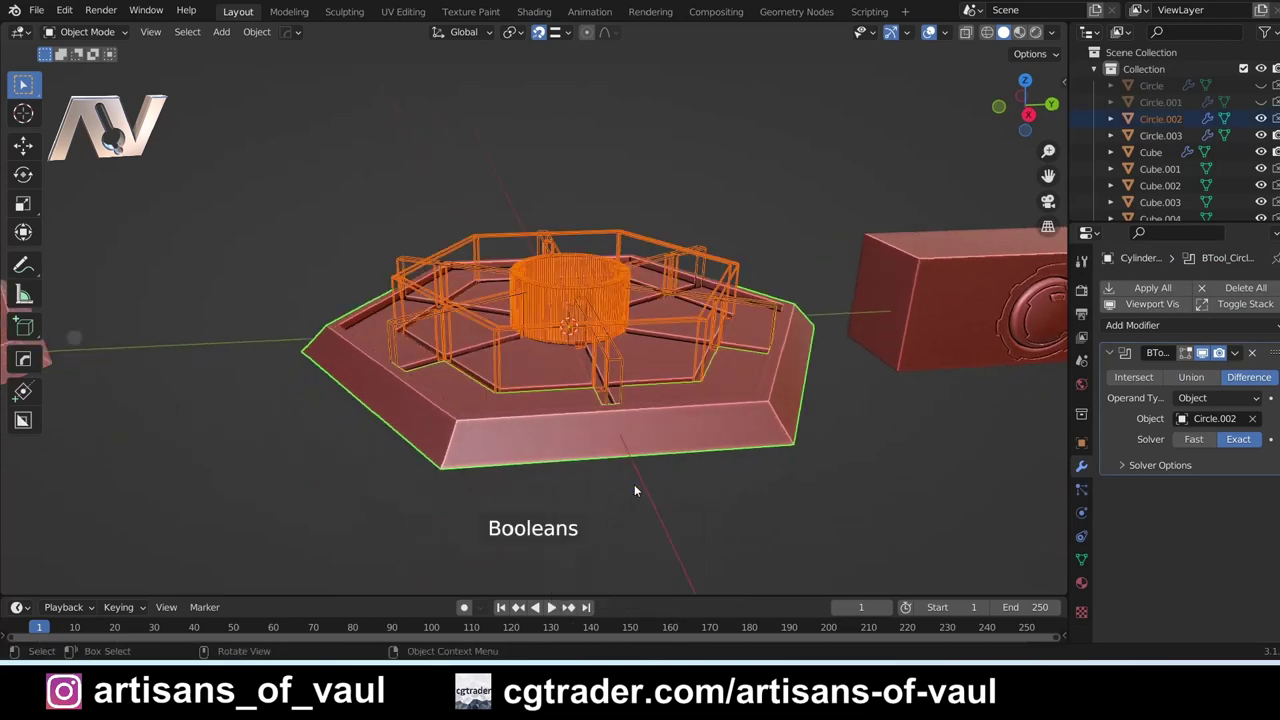
# - Select the combined cutter and scroll through its union Booleans to examine the bar behind each one
pyautogui.click(498, 347)
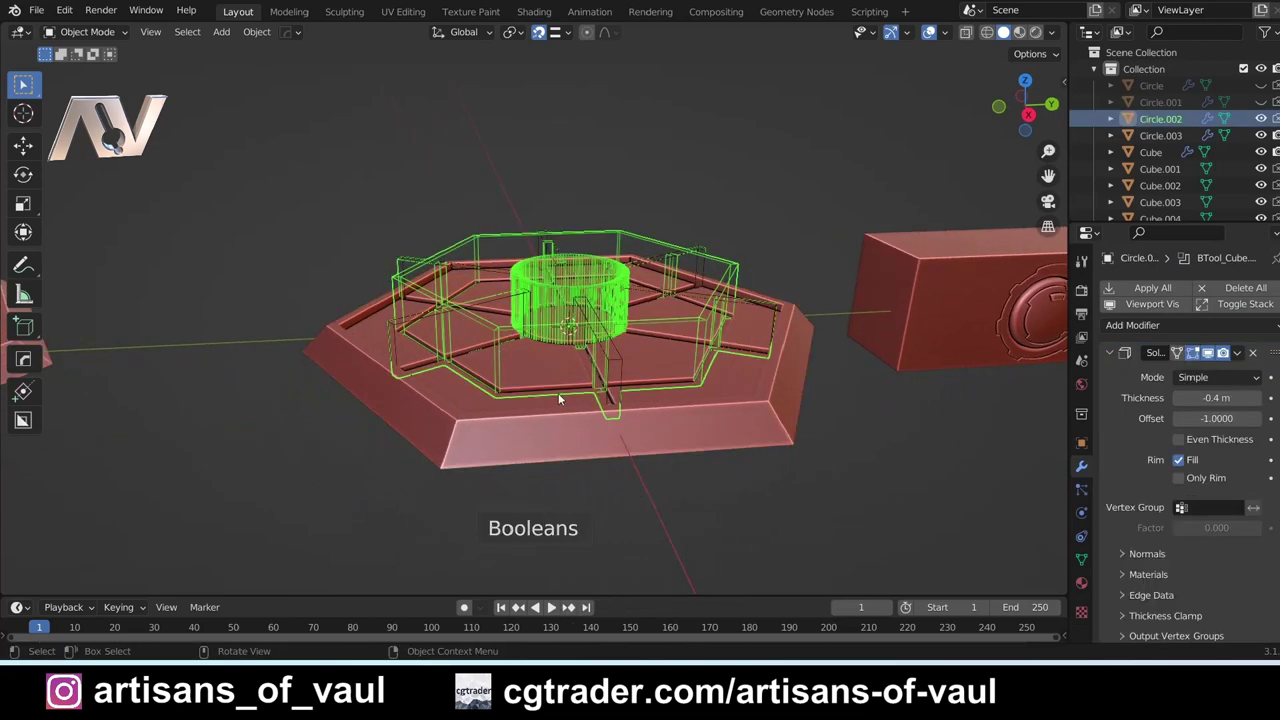
pyautogui.press('q')
pyautogui.click(558, 393)
pyautogui.scroll(6, 558, 393)
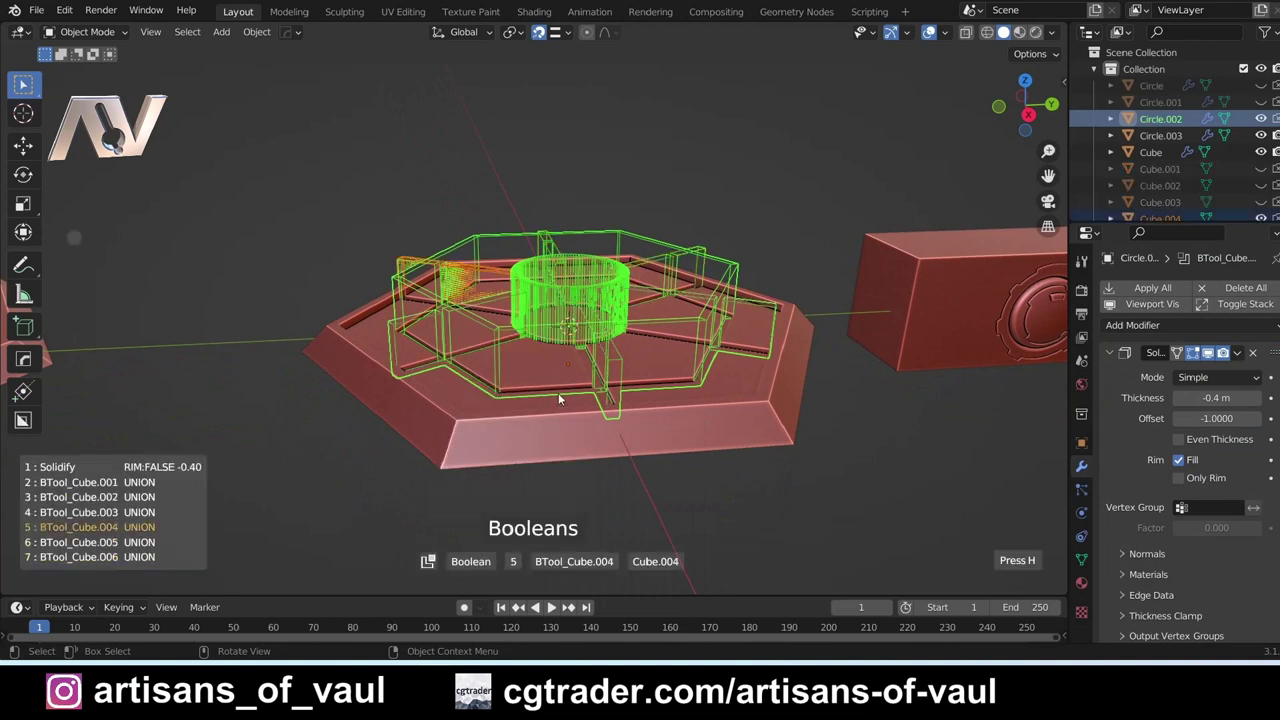
pyautogui.click(558, 373)
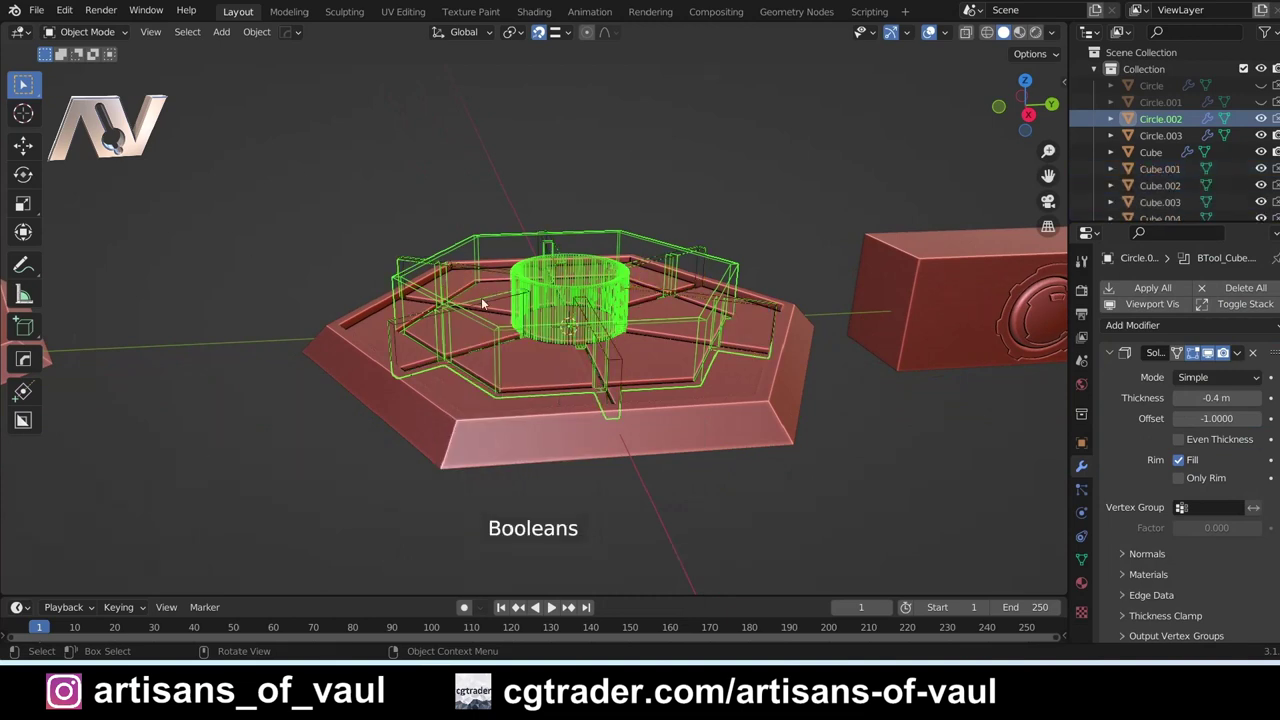
pyautogui.press('q')
pyautogui.click(430, 240)
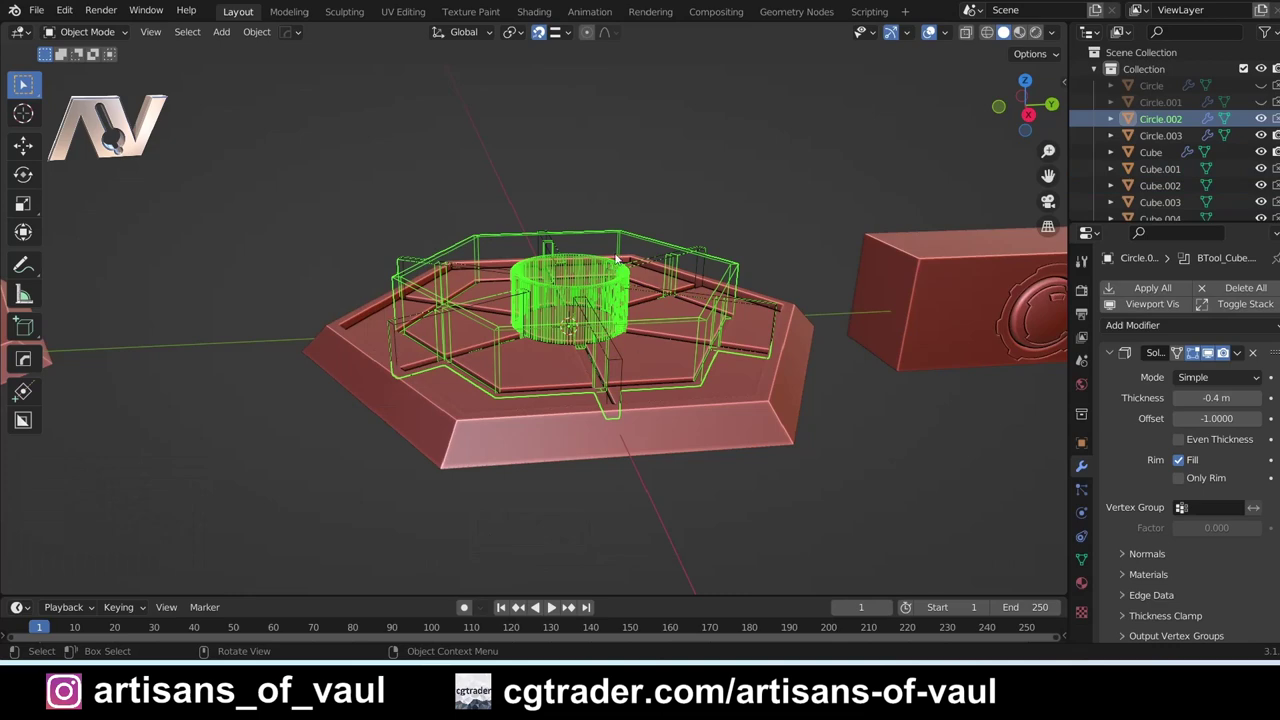
pyautogui.moveTo(616, 259); pyautogui.dragTo(364, 289, button='middle')
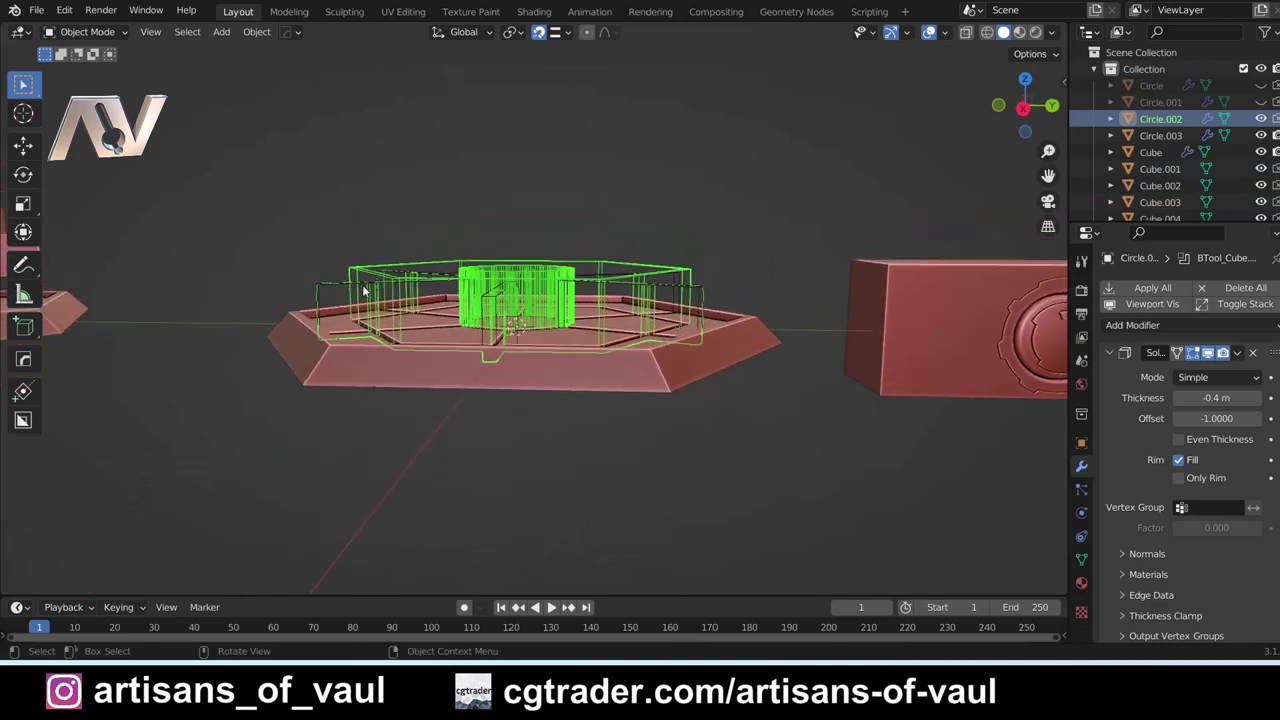
# - Select all the cutter objects over the first hexagonal plate and hide them
pyautogui.moveTo(295, 254); pyautogui.dragTo(250, 278, button='middle')
pyautogui.moveTo(250, 278); pyautogui.dragTo(718, 383)
pyautogui.press('h')
# - Select the grooved hexagonal plate and apply all of its modifiers
pyautogui.moveTo(718, 387); pyautogui.dragTo(494, 354, button='middle')
pyautogui.click(551, 389)
pyautogui.scroll(3, 491, 380)
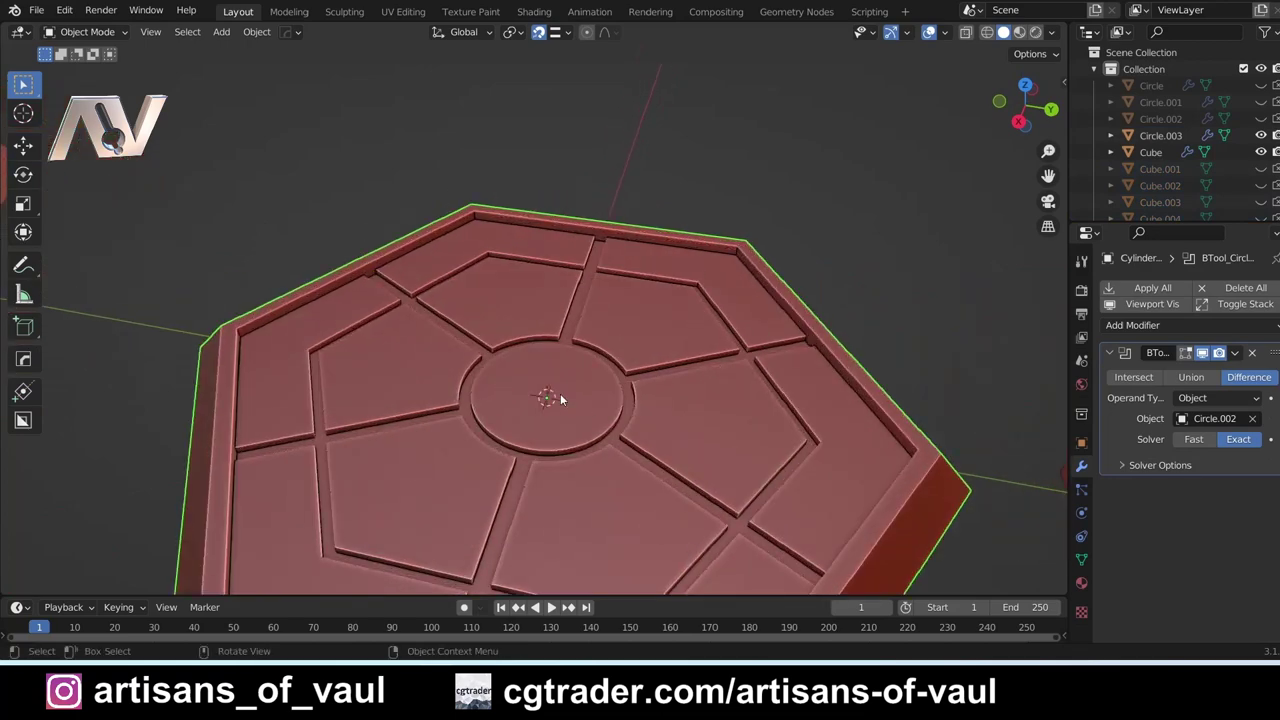
pyautogui.click(1150, 287)
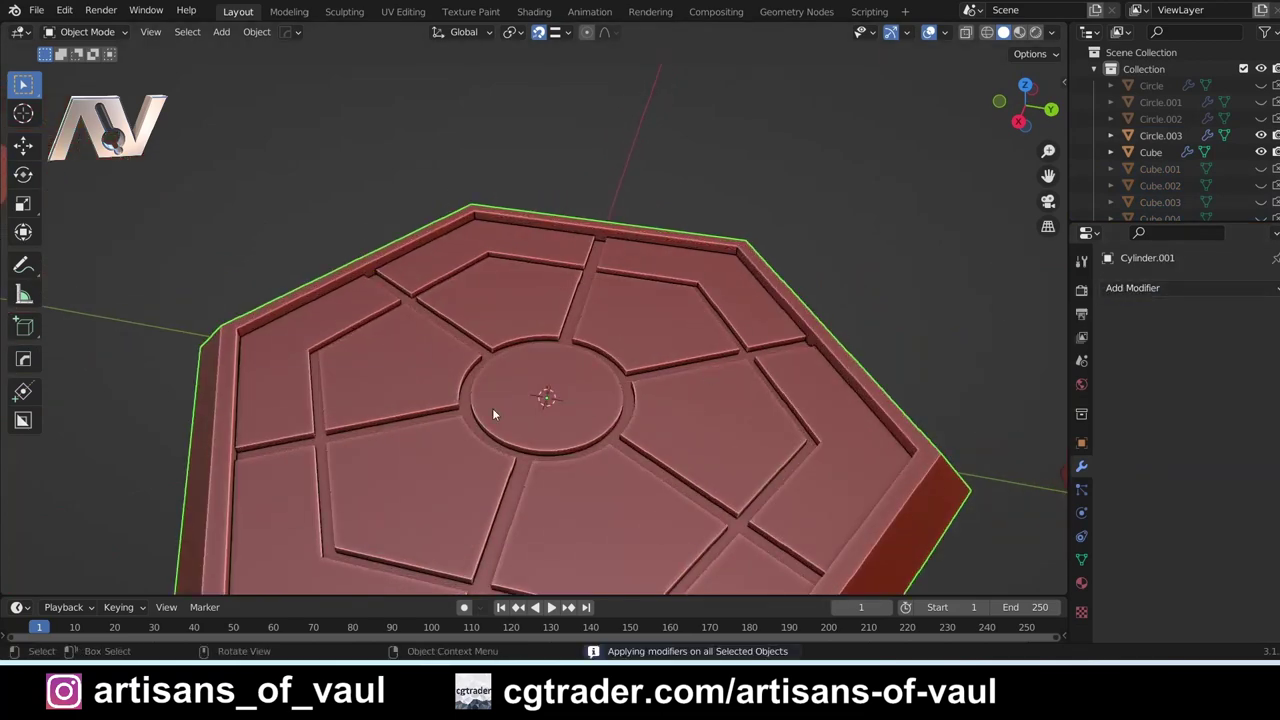
# - Enter Edit Mode on the plate, examine the leftover vertices where the bar grooves meet the ring groove, and return to Object Mode
pyautogui.hotkey('ctrl', 'Tab')
pyautogui.click(491, 314)
pyautogui.scroll(5, 560, 400)
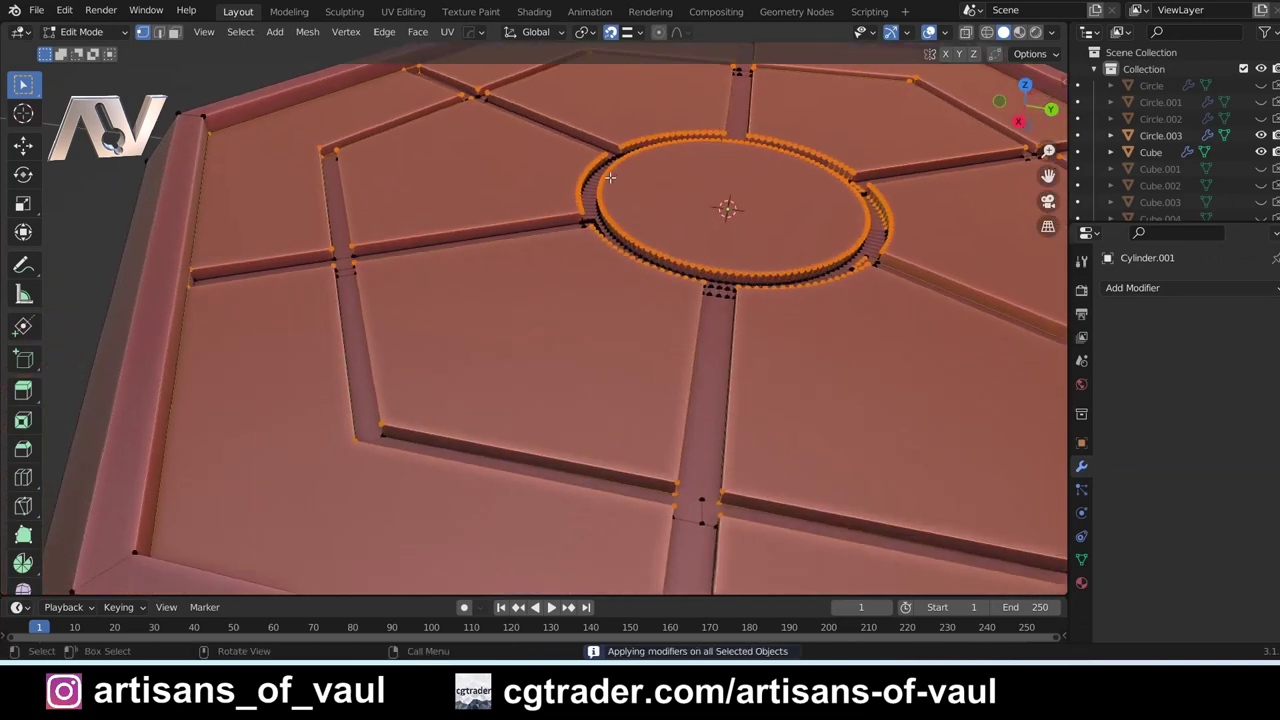
pyautogui.scroll(8, 610, 177)
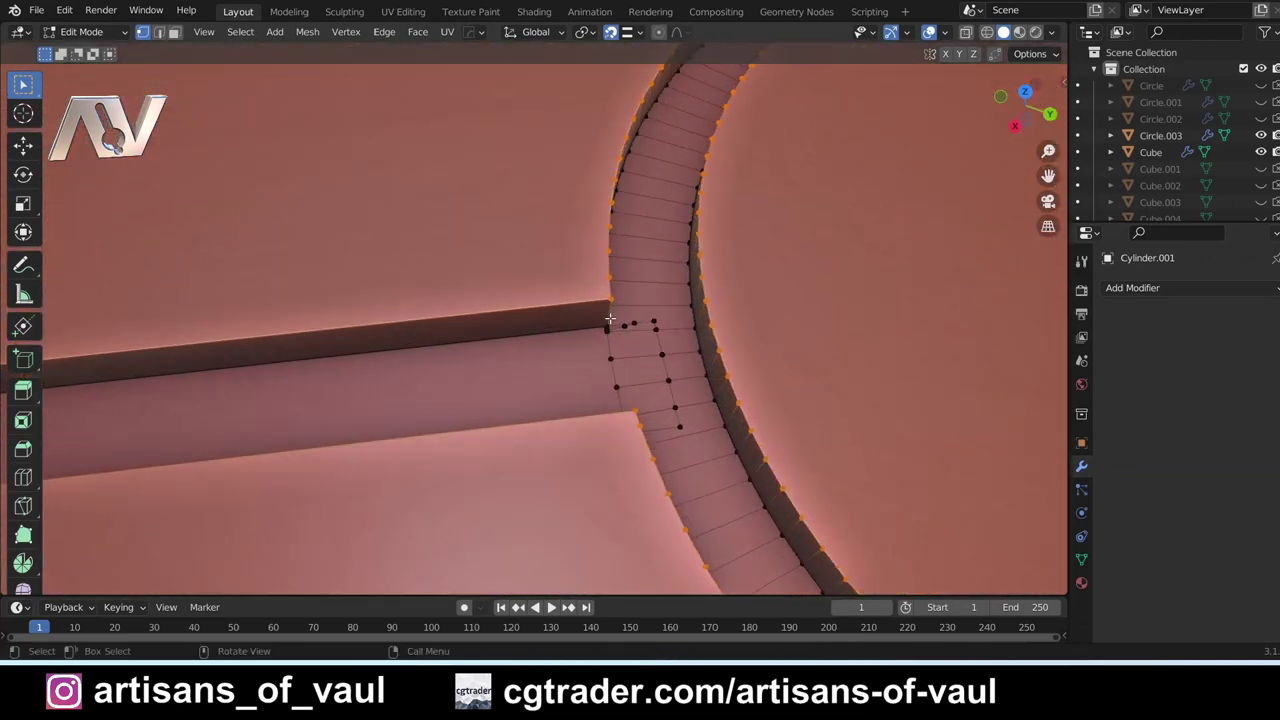
pyautogui.moveTo(612, 420); pyautogui.dragTo(511, 426, button='middle')
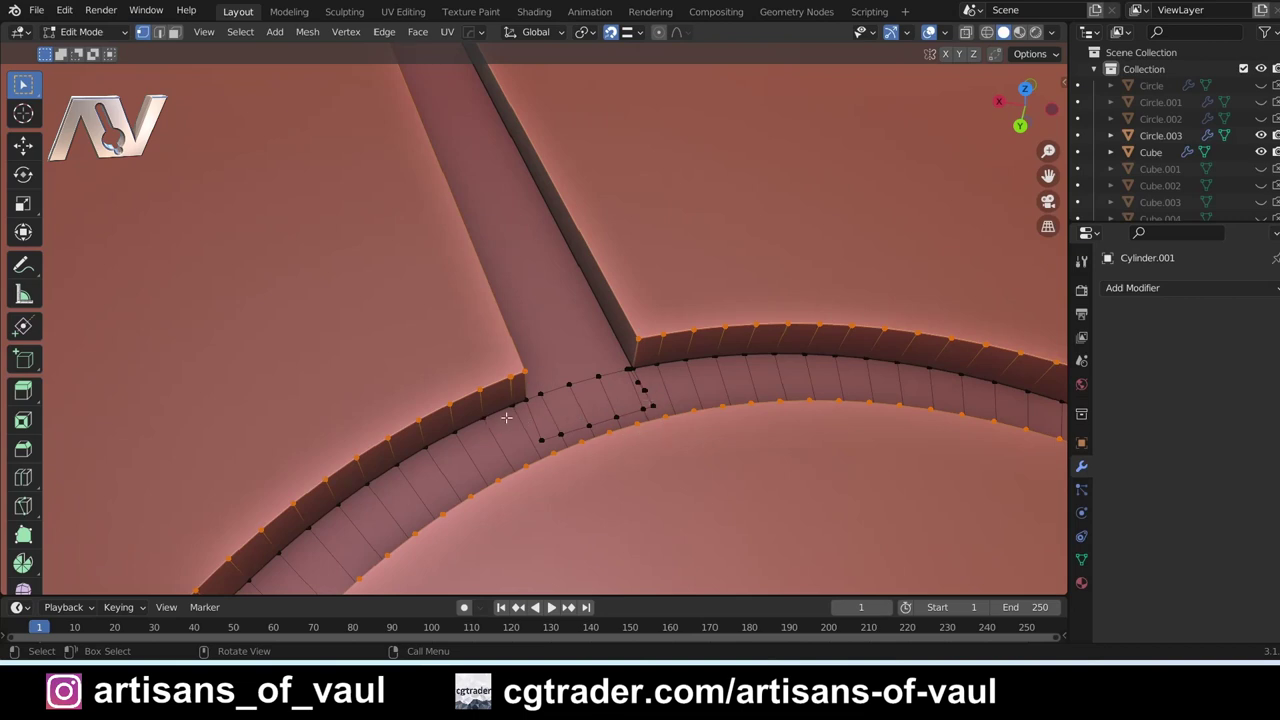
pyautogui.moveTo(548, 405); pyautogui.dragTo(540, 450, button='middle')
pyautogui.scroll(5, 589, 487)
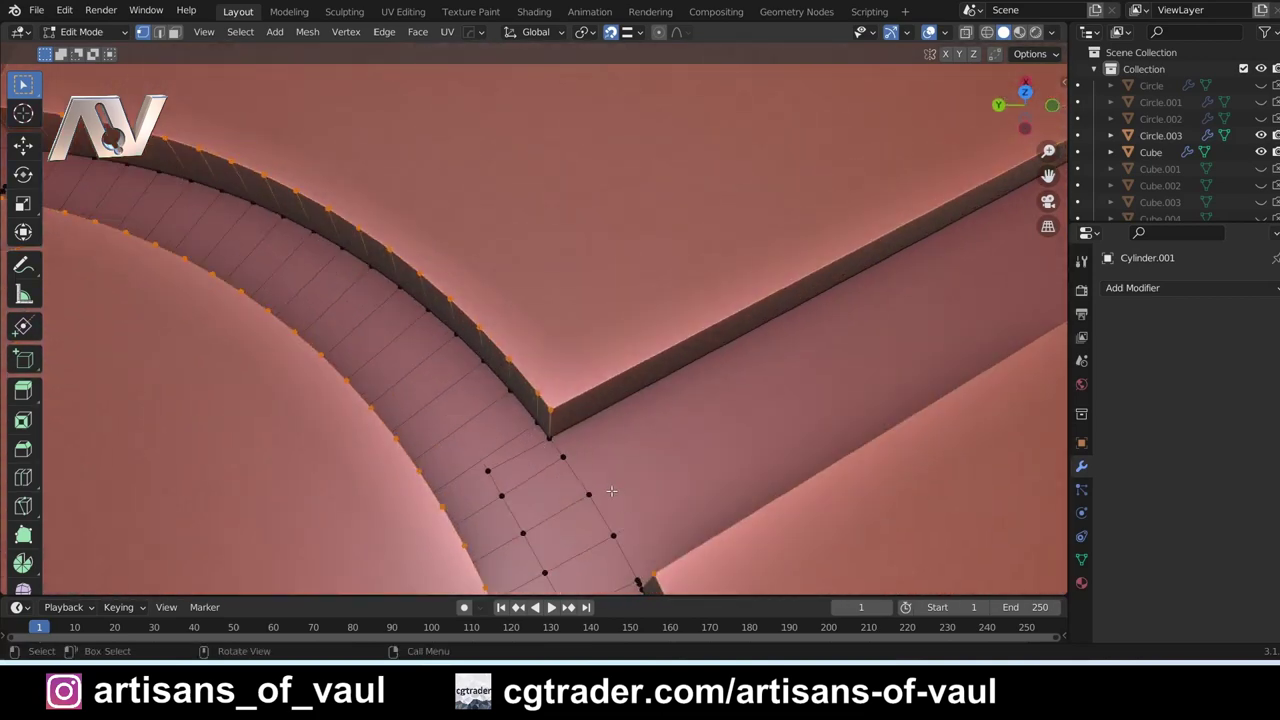
pyautogui.scroll(-6, 611, 491)
pyautogui.scroll(5, 657, 381)
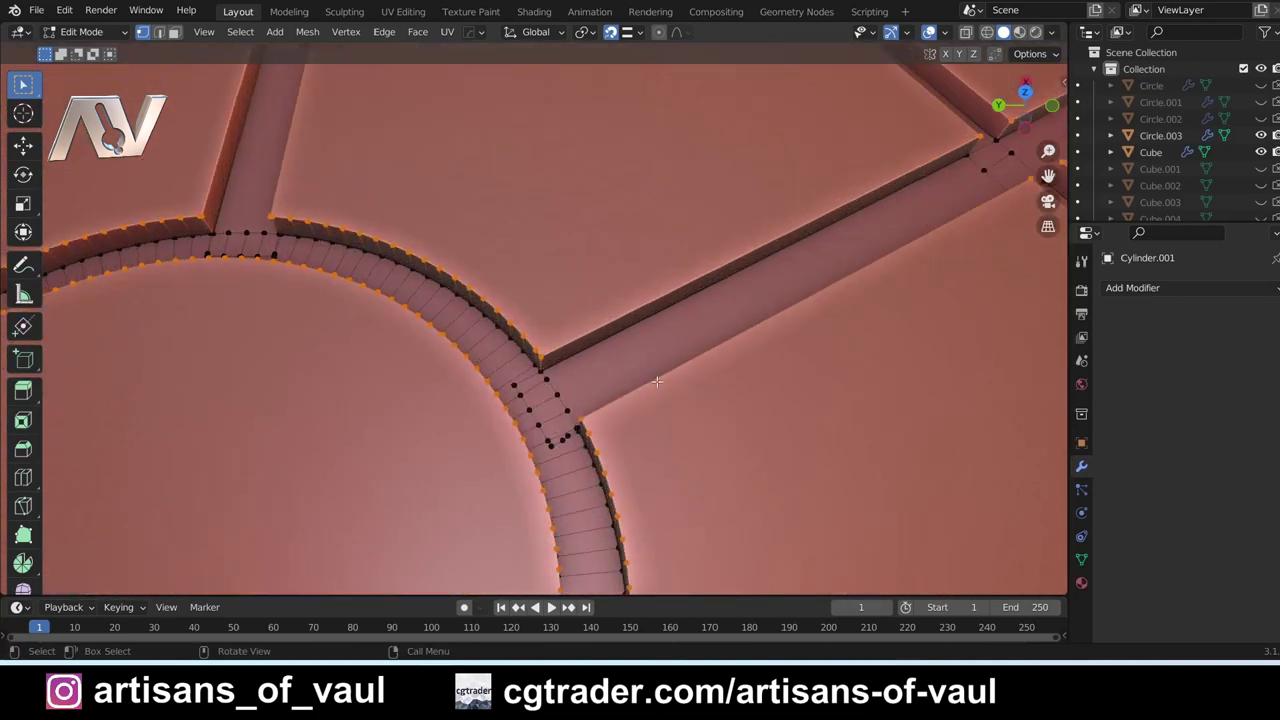
pyautogui.scroll(-5, 412, 179)
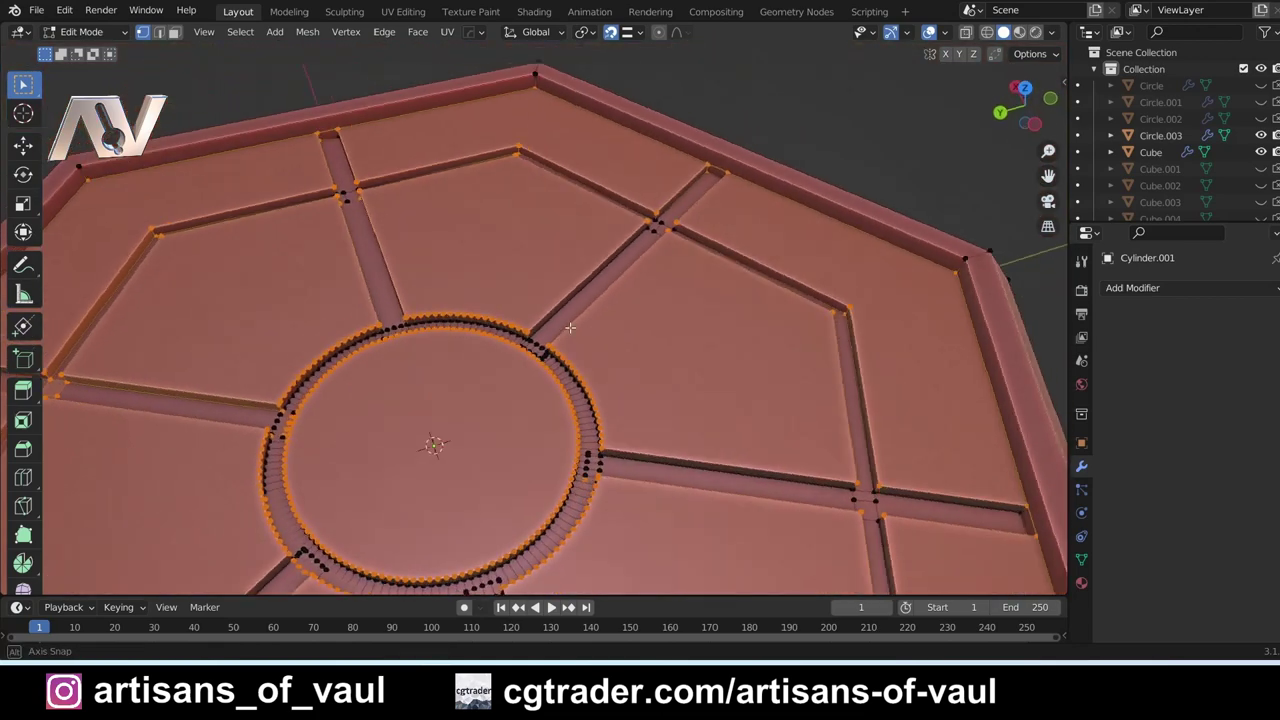
pyautogui.moveTo(515, 356); pyautogui.dragTo(639, 327, button='middle')
pyautogui.scroll(-4, 505, 254)
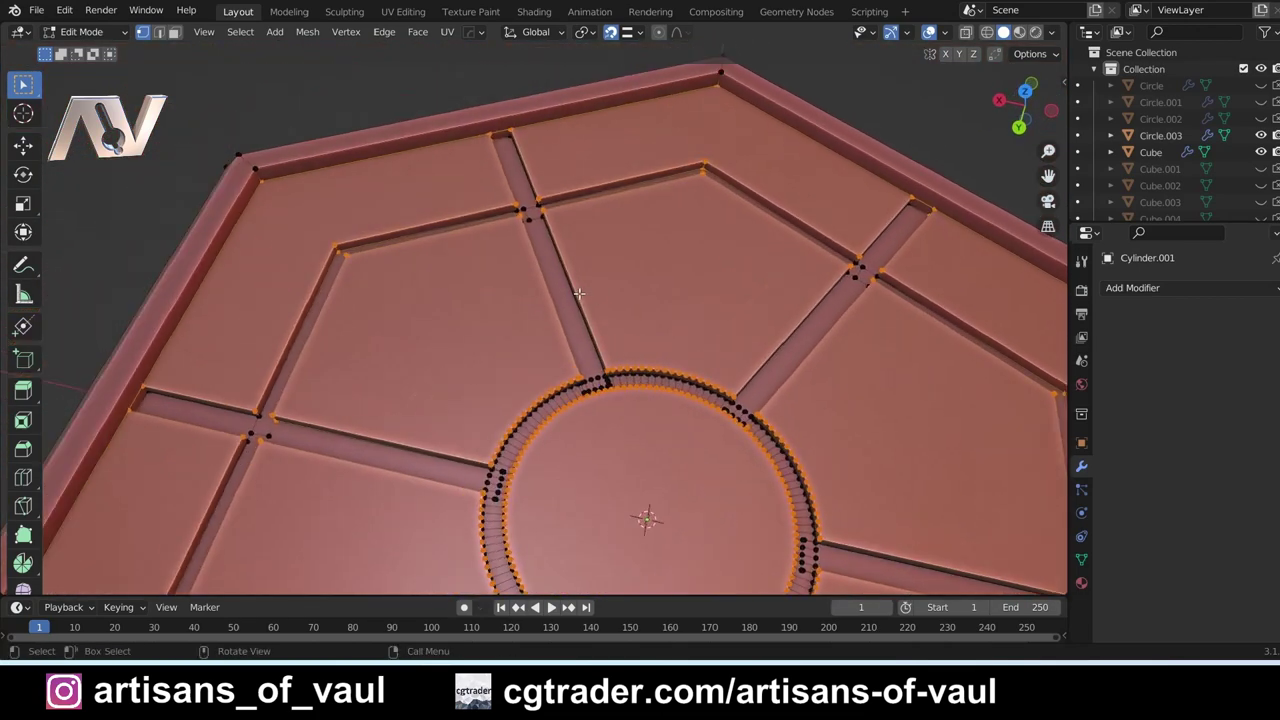
pyautogui.hotkey('ctrl', 'Tab')
pyautogui.click(585, 205)
# - On the second hexagonal plate's cutters, select the bars and then the hexagonal ring, and combine them with a Boolean union
pyautogui.scroll(-4, 597, 248)
pyautogui.moveTo(503, 280); pyautogui.dragTo(328, 367, button='middle')
pyautogui.scroll(4, 380, 400)
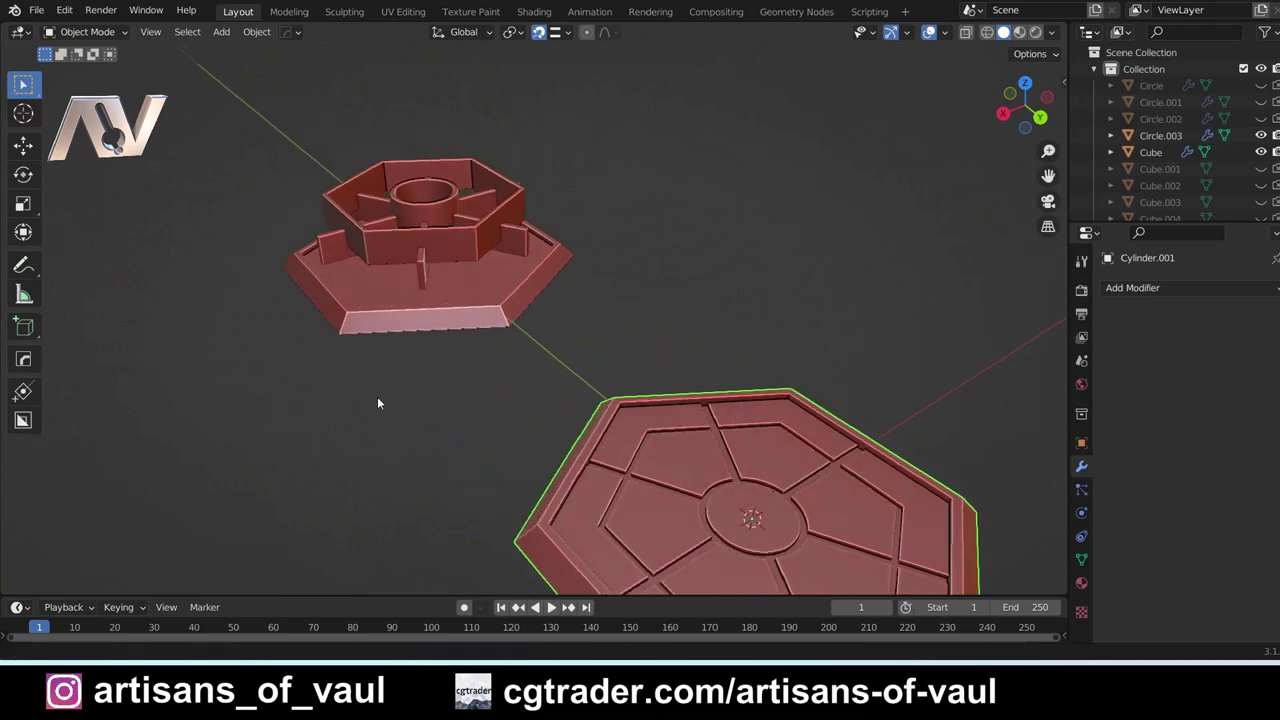
pyautogui.moveTo(560, 514); pyautogui.dragTo(522, 364, button='middle')
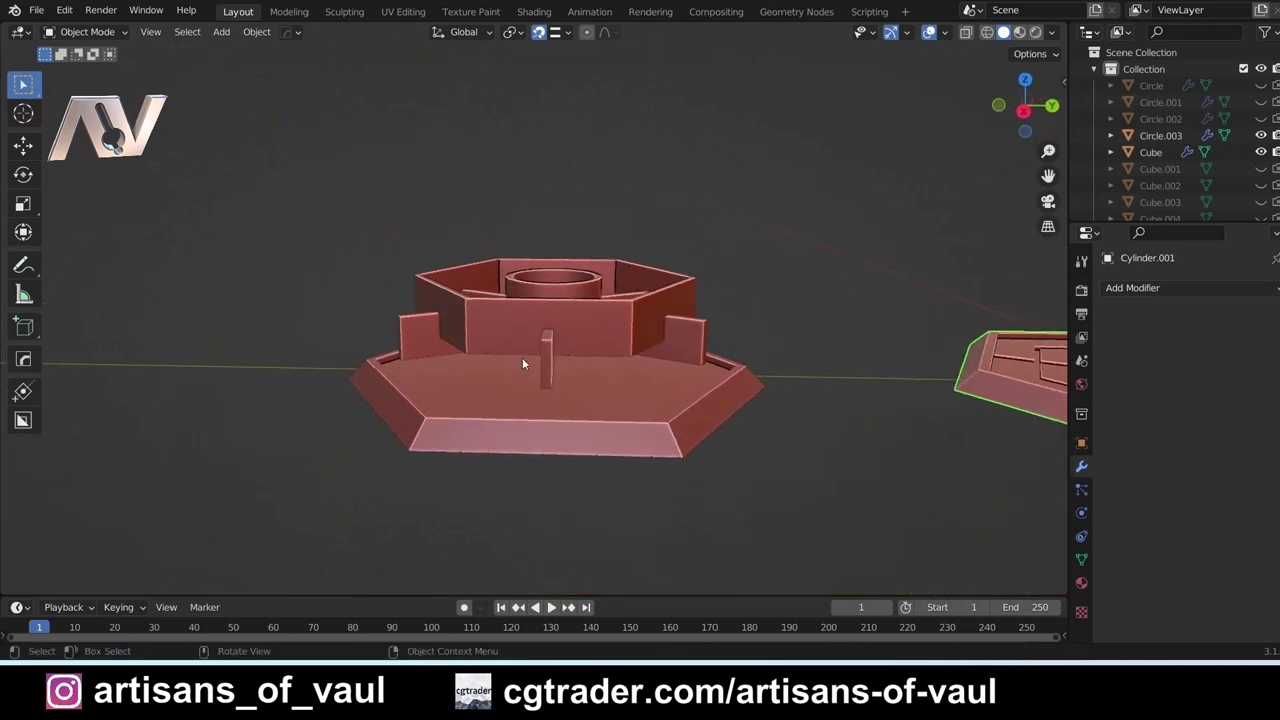
pyautogui.scroll(2, 608, 474)
pyautogui.moveTo(634, 480); pyautogui.dragTo(561, 407, button='middle')
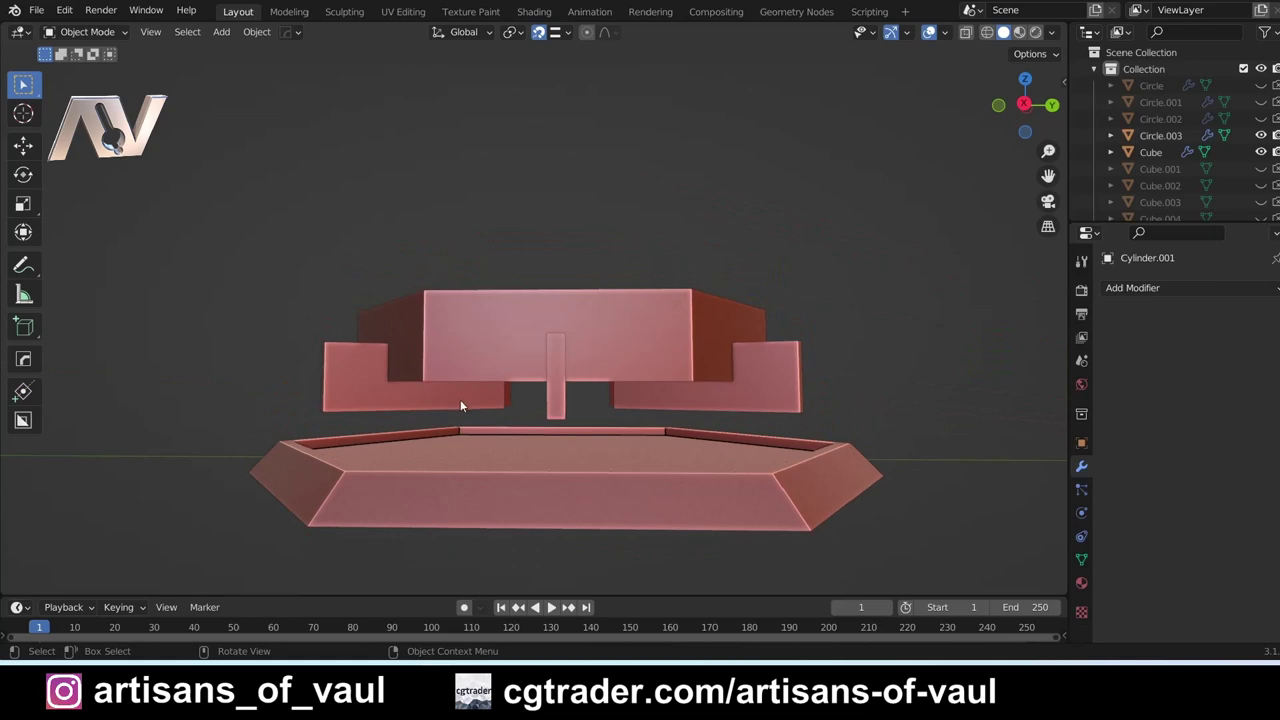
pyautogui.click(537, 401)
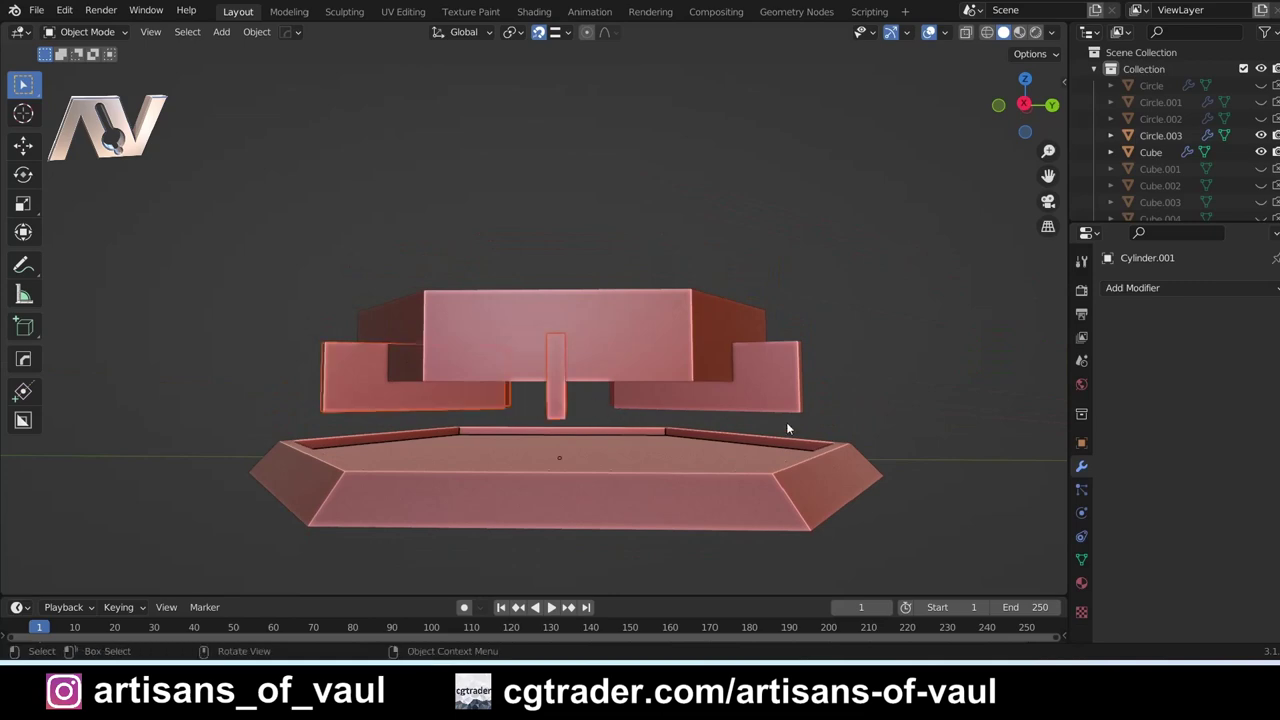
pyautogui.moveTo(537, 371); pyautogui.dragTo(445, 460, button='middle')
pyautogui.click(676, 240)
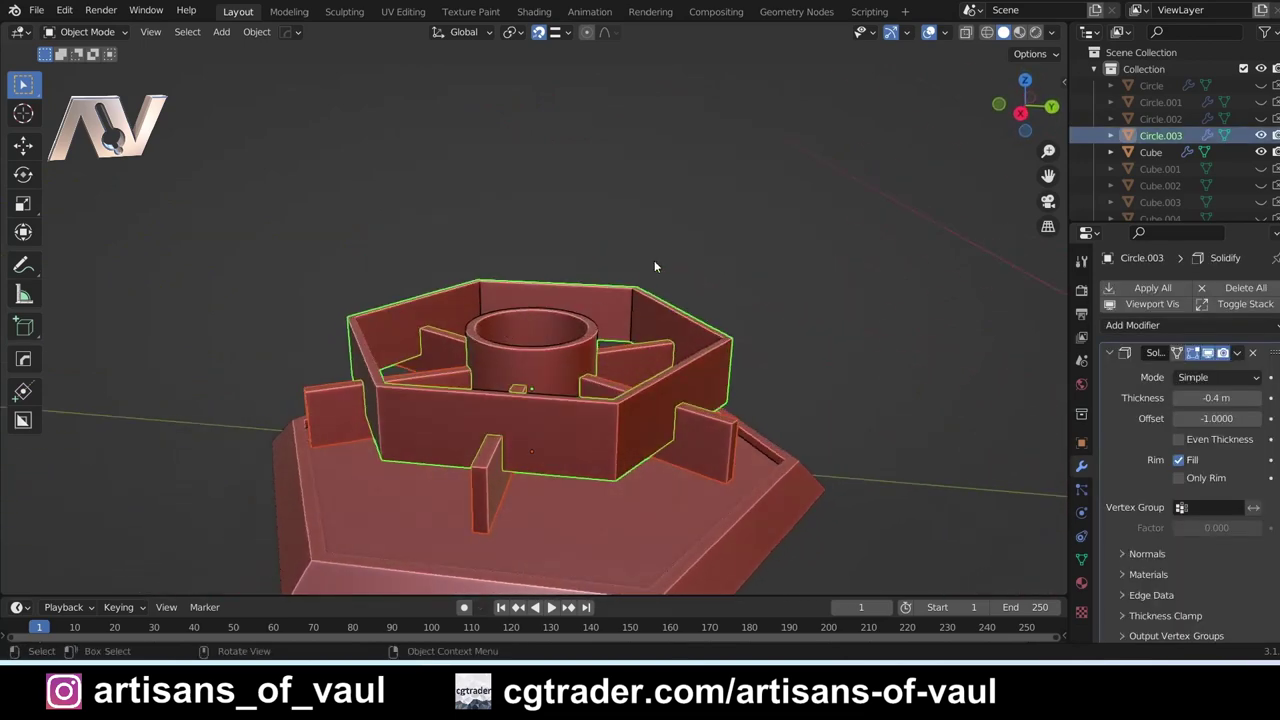
pyautogui.press('ctrl')
pyautogui.press('ctrl+KP_Subtract')
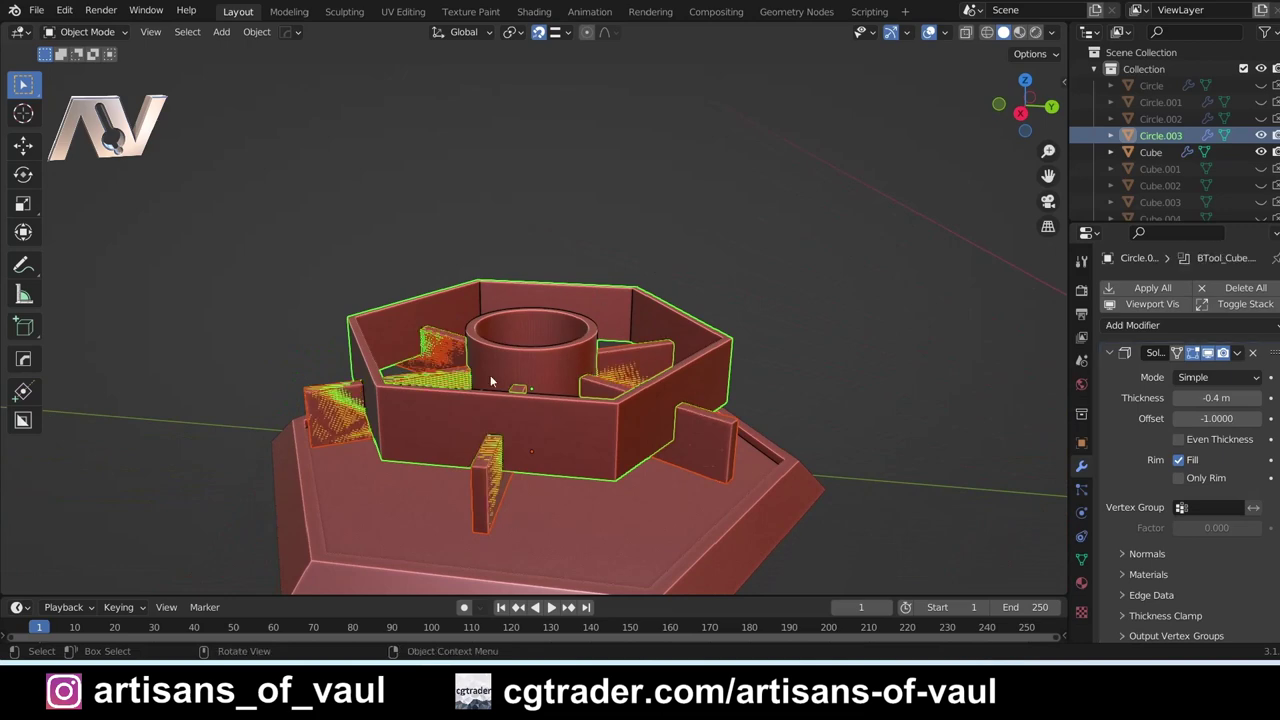
# - From the side view, add a cube and move it about 38.7 m along negative Y onto the second plate
pyautogui.click(1020, 113)
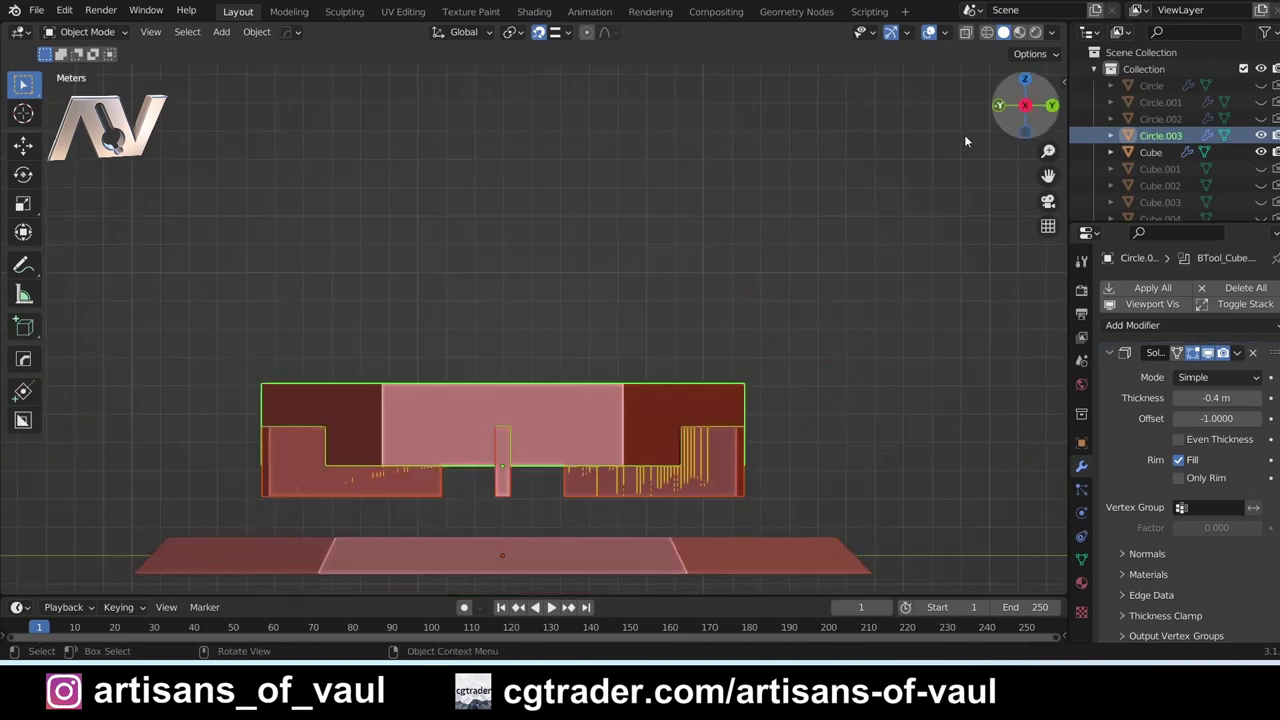
pyautogui.scroll(-3, 694, 418)
pyautogui.hotkey('shift', 'a')
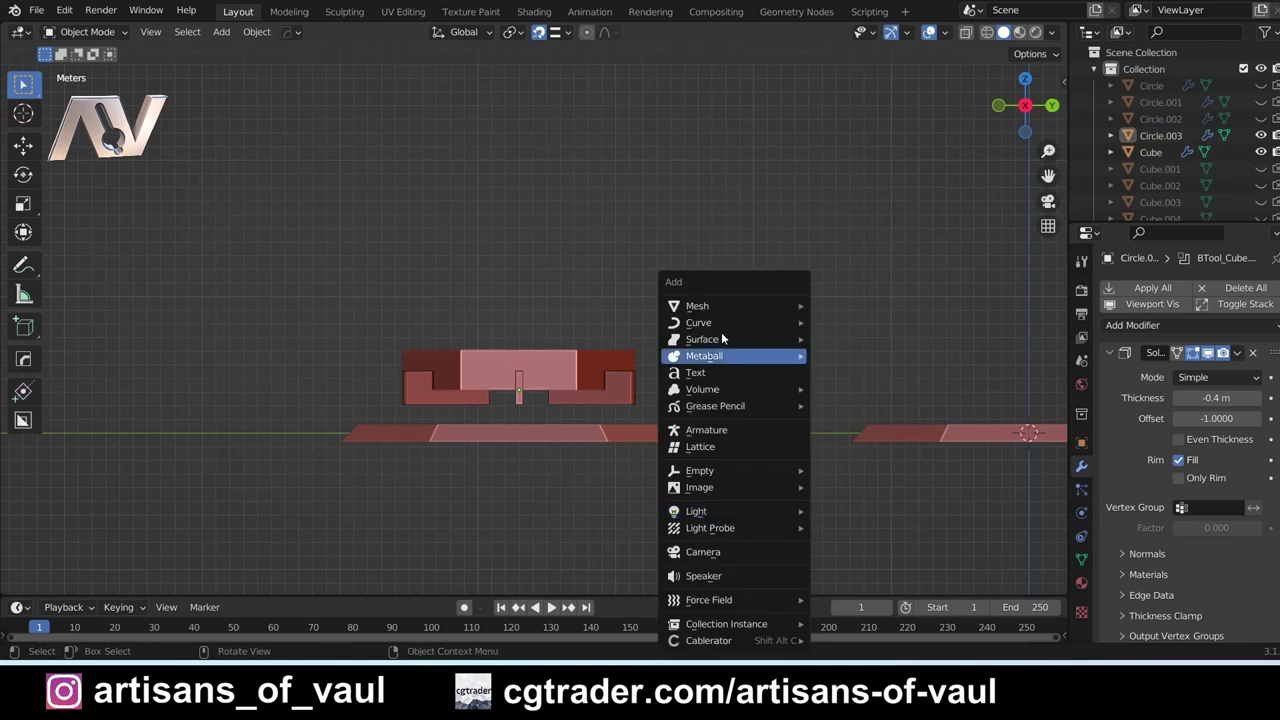
pyautogui.moveTo(726, 307)
pyautogui.click(866, 341)
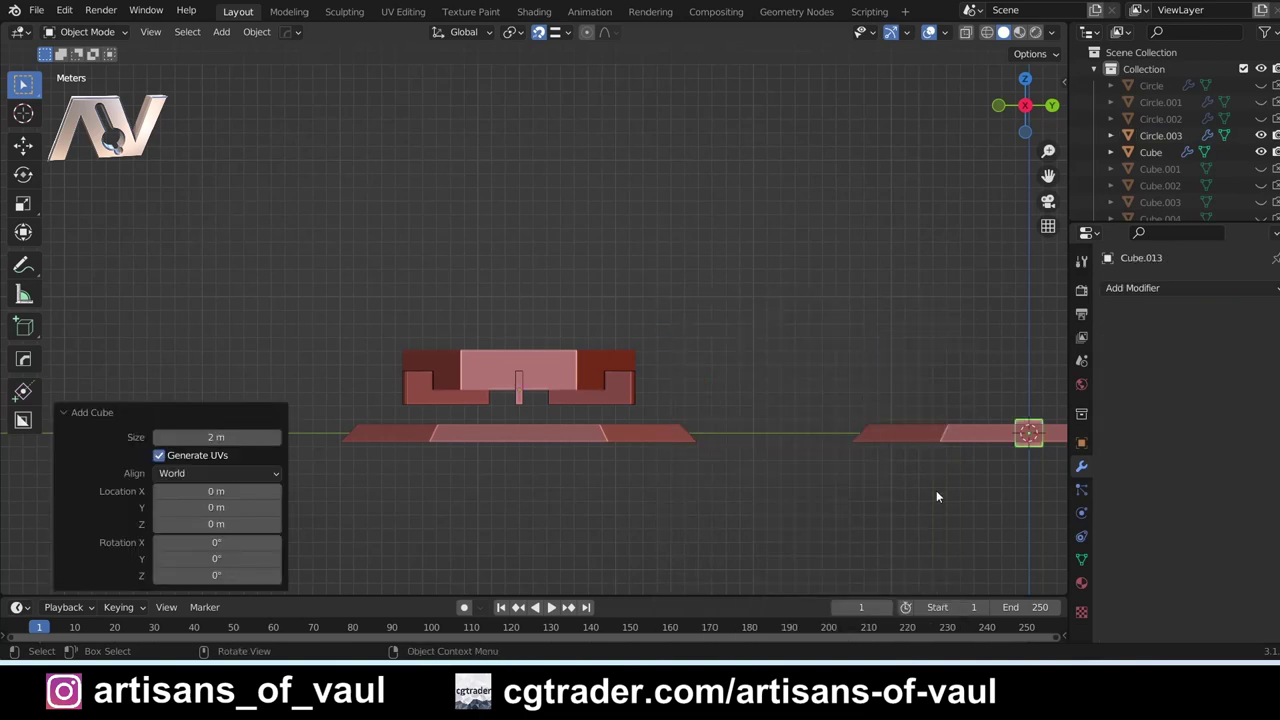
pyautogui.press('g')
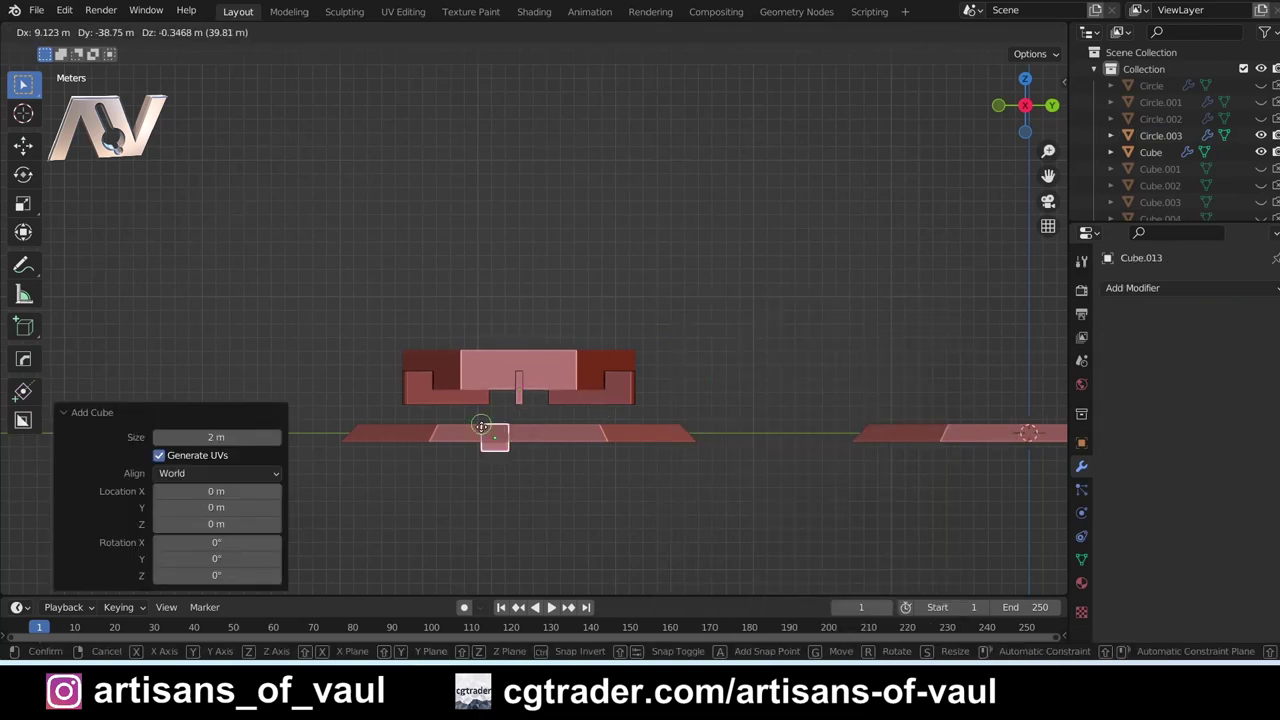
pyautogui.click(395, 503)
# - Scale the cube up wider than the cutter and lower it about 8.6 m so its top face meets the hexagonal ring's underside
pyautogui.press('s')
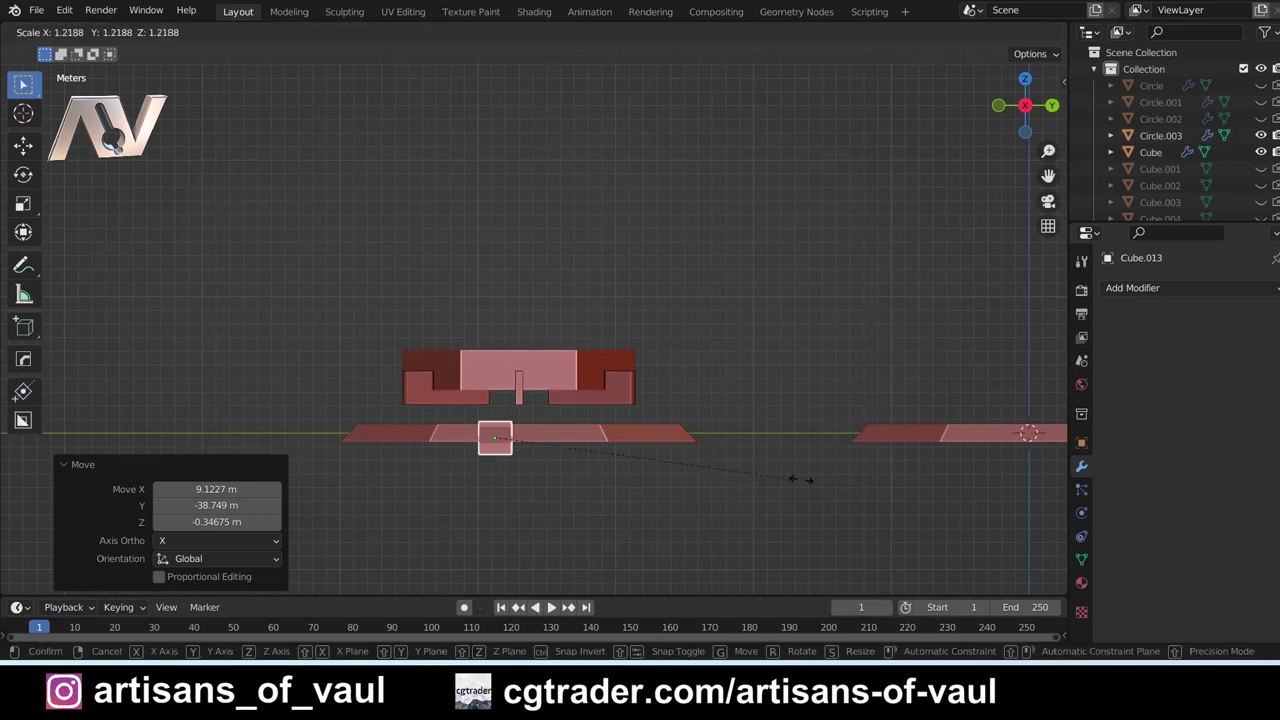
pyautogui.click(771, 286)
pyautogui.press('g')
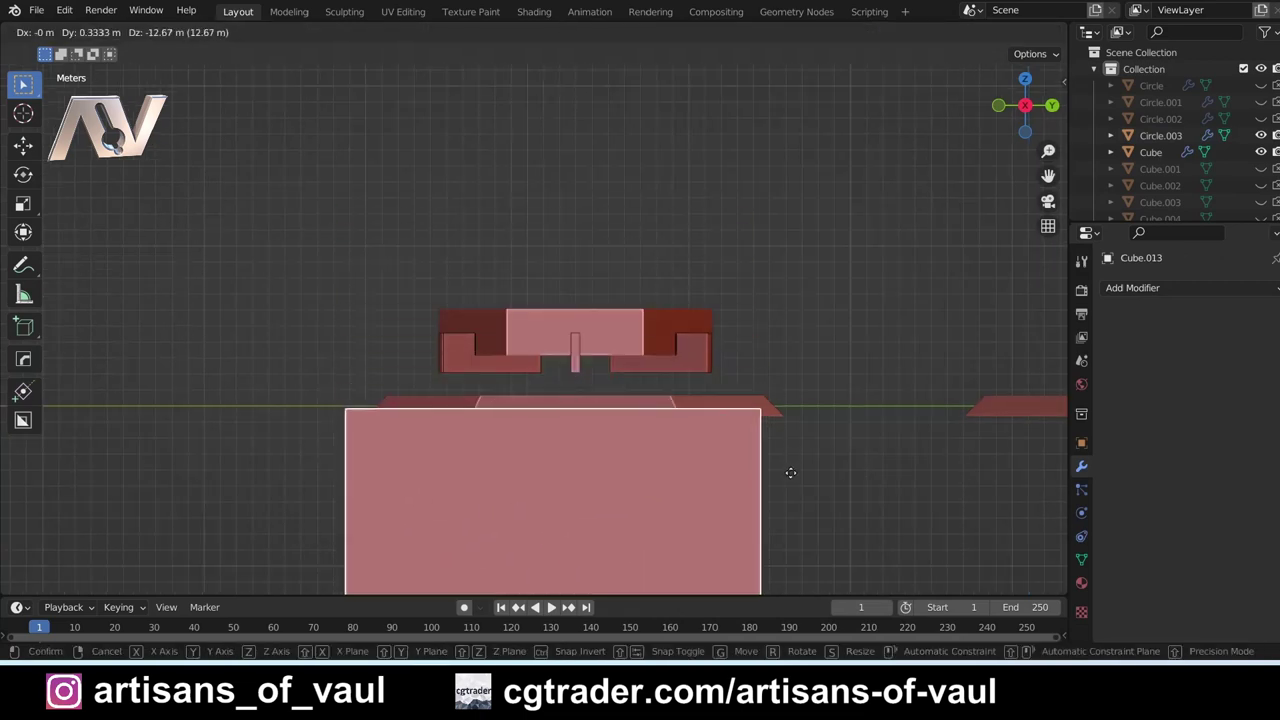
pyautogui.click(810, 369)
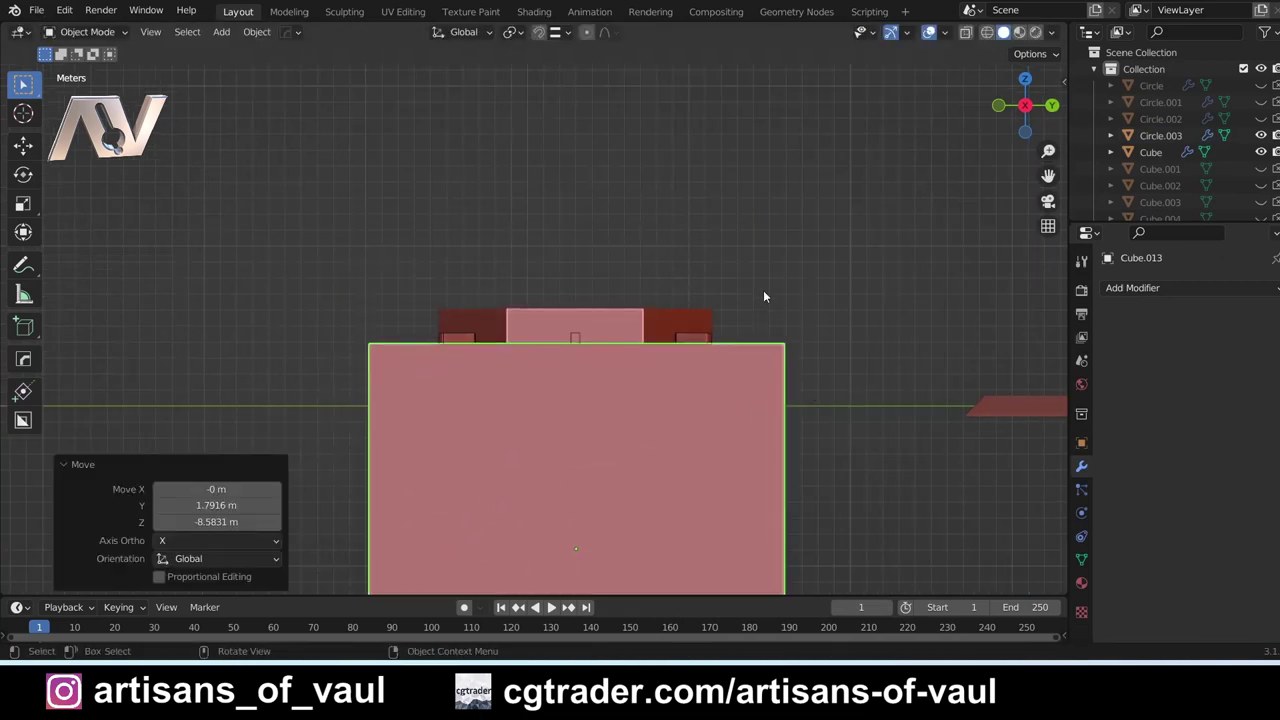
# - Move the large cube about -8.04 m along X so it sits under the whole cutter
pyautogui.moveTo(763, 296); pyautogui.dragTo(380, 565, button='middle')
pyautogui.scroll(2, 545, 405)
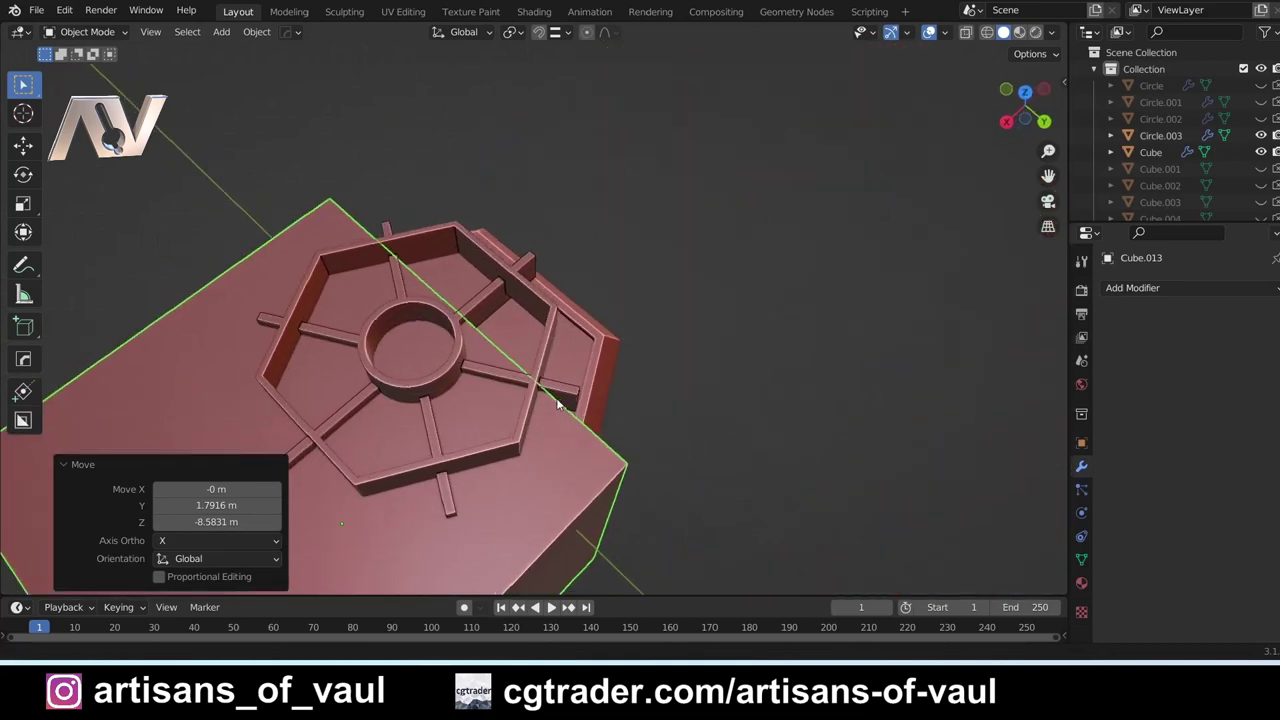
pyautogui.keyDown('shift'); pyautogui.moveTo(558, 403); pyautogui.dragTo(566, 393, button='middle'); pyautogui.keyUp('shift')
pyautogui.press('g')
pyautogui.press('x')
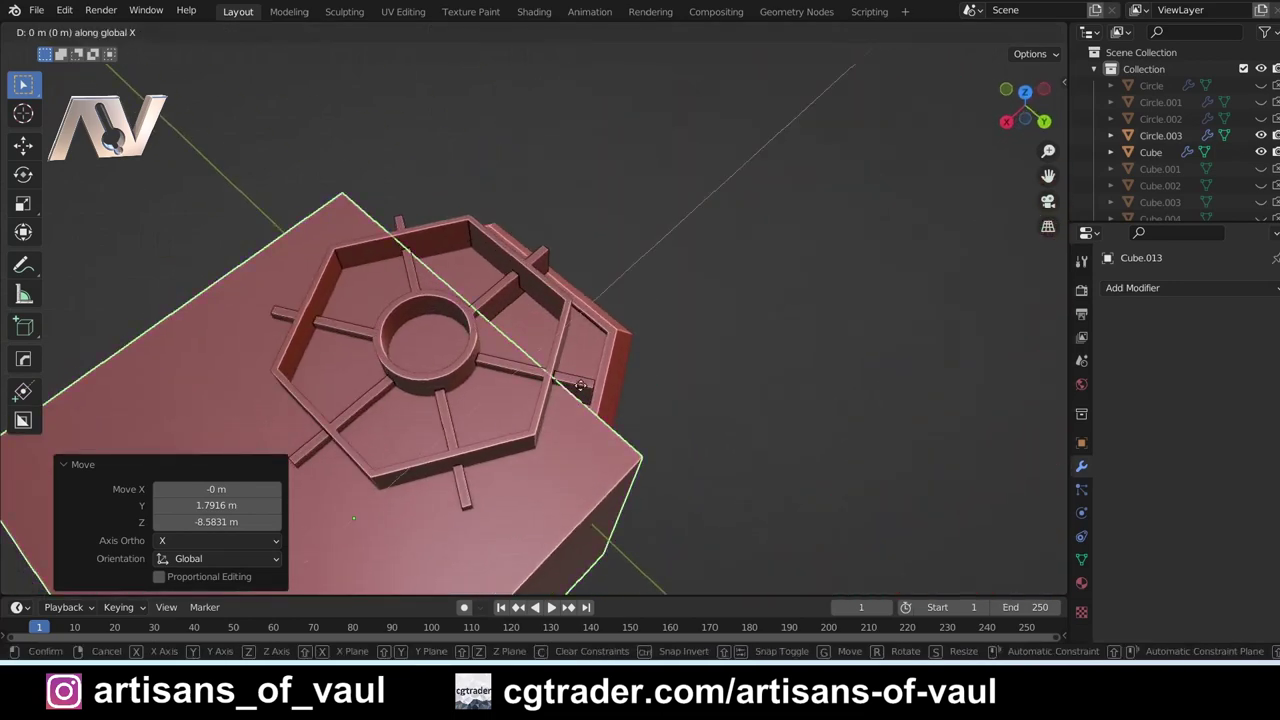
pyautogui.click(441, 390)
pyautogui.moveTo(441, 390); pyautogui.dragTo(656, 121, button='middle')
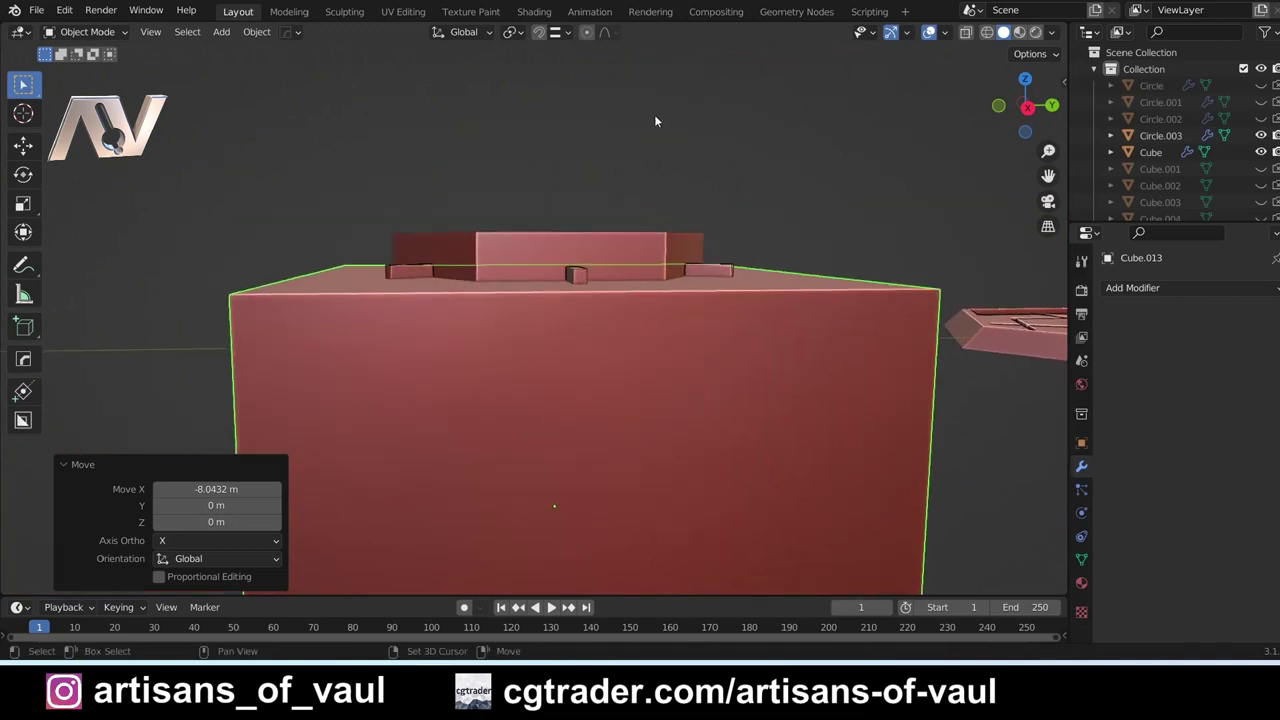
# - Select the large cube and then the combined cutter, and trim the bars' undersides with a Boolean difference
pyautogui.click(384, 329)
pyautogui.click(322, 304)
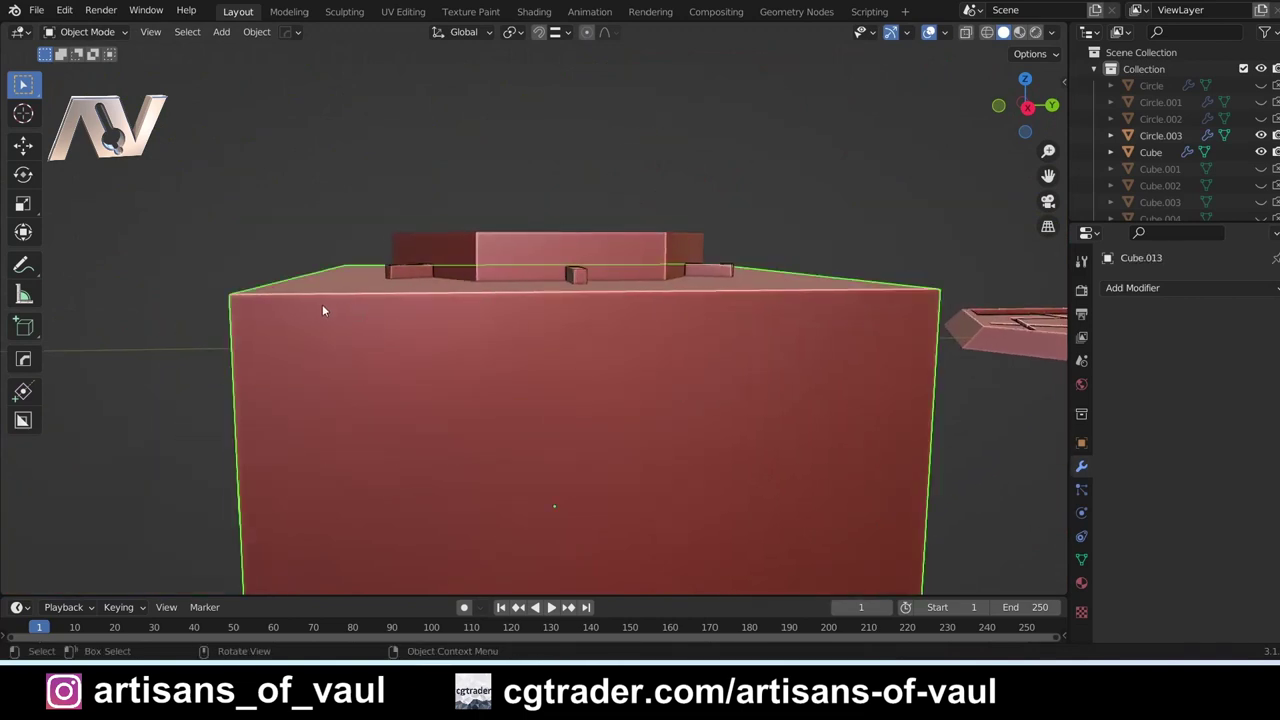
pyautogui.keyDown('shift'); pyautogui.click(432, 234); pyautogui.keyUp('shift')
pyautogui.press('ctrl+KP_Subtract')
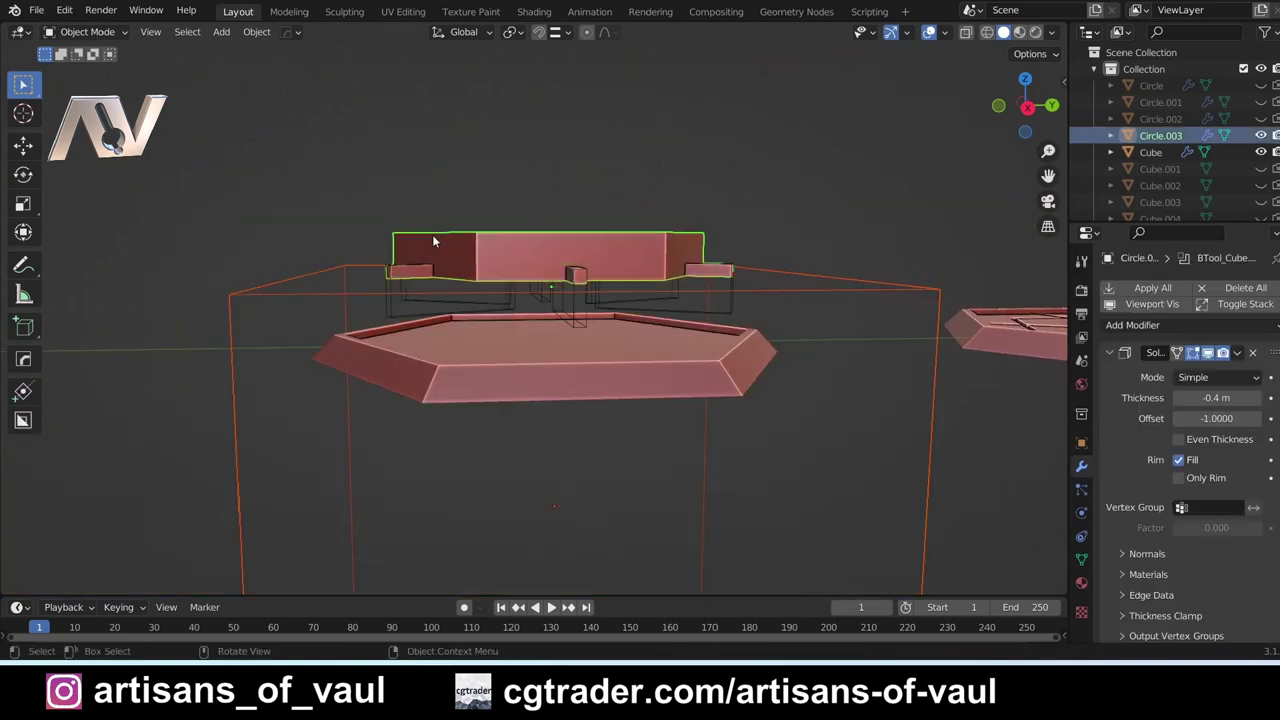
pyautogui.moveTo(432, 234); pyautogui.dragTo(383, 313, button='middle')
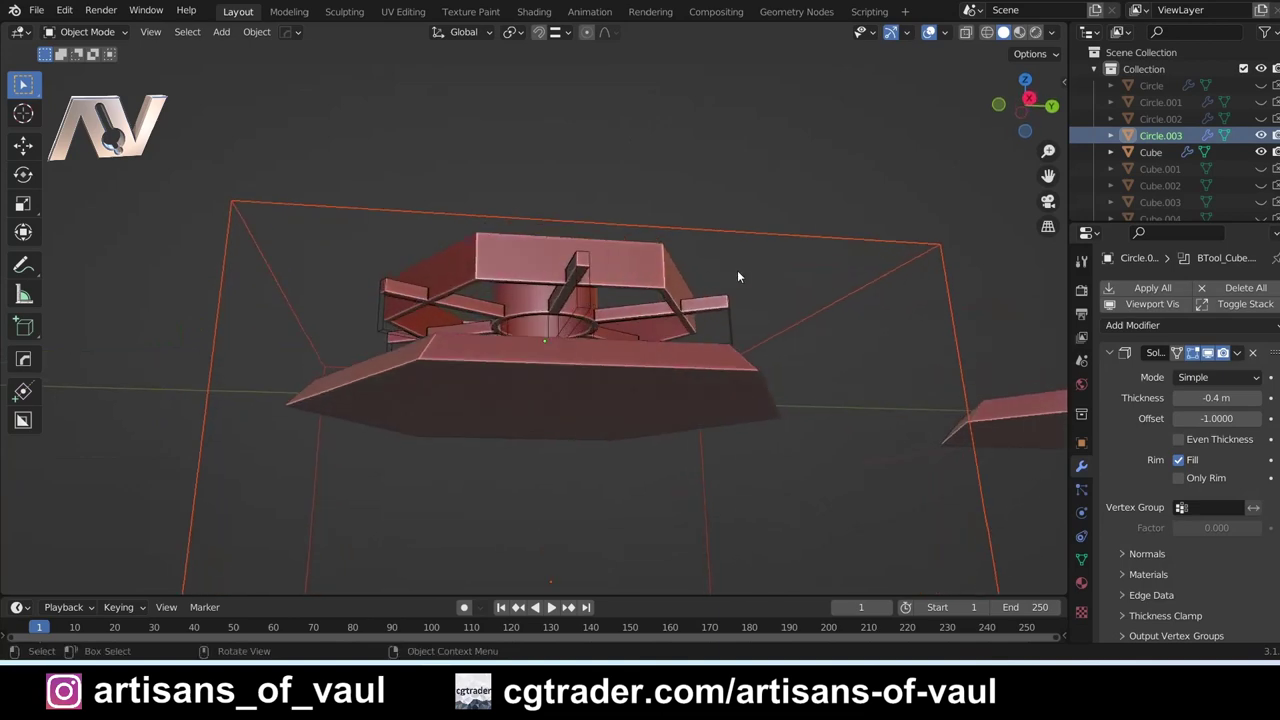
pyautogui.moveTo(738, 277); pyautogui.dragTo(640, 245, button='middle')
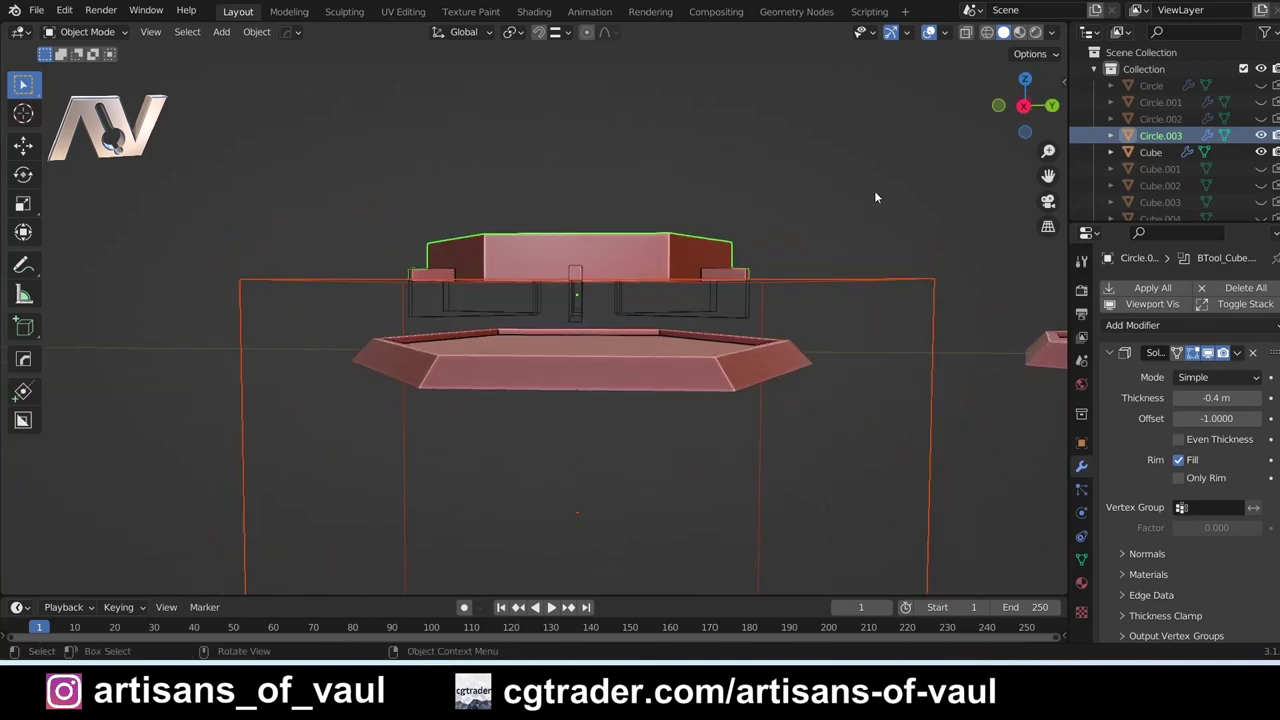
# - From the side view, select the cutter with all its Boolean objects and move them about -3.92 m along Z into the plate
pyautogui.click(1025, 106)
pyautogui.moveTo(198, 194); pyautogui.dragTo(928, 309)
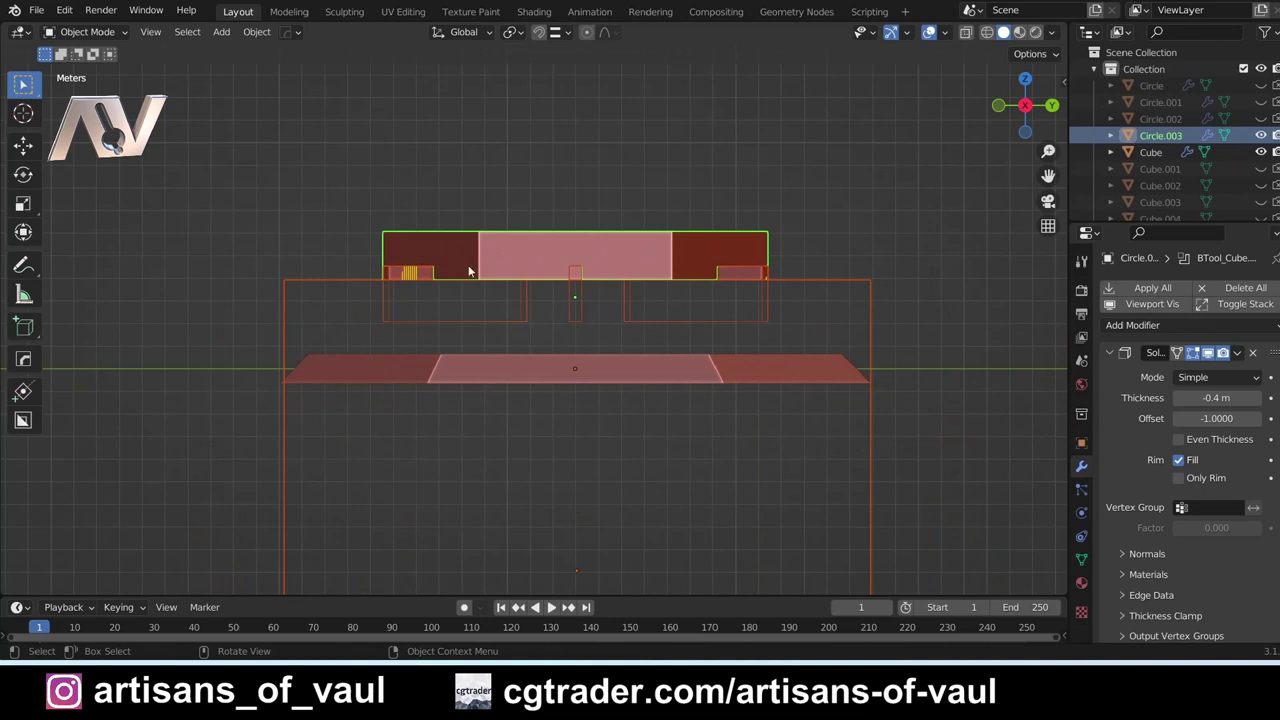
pyautogui.press('g')
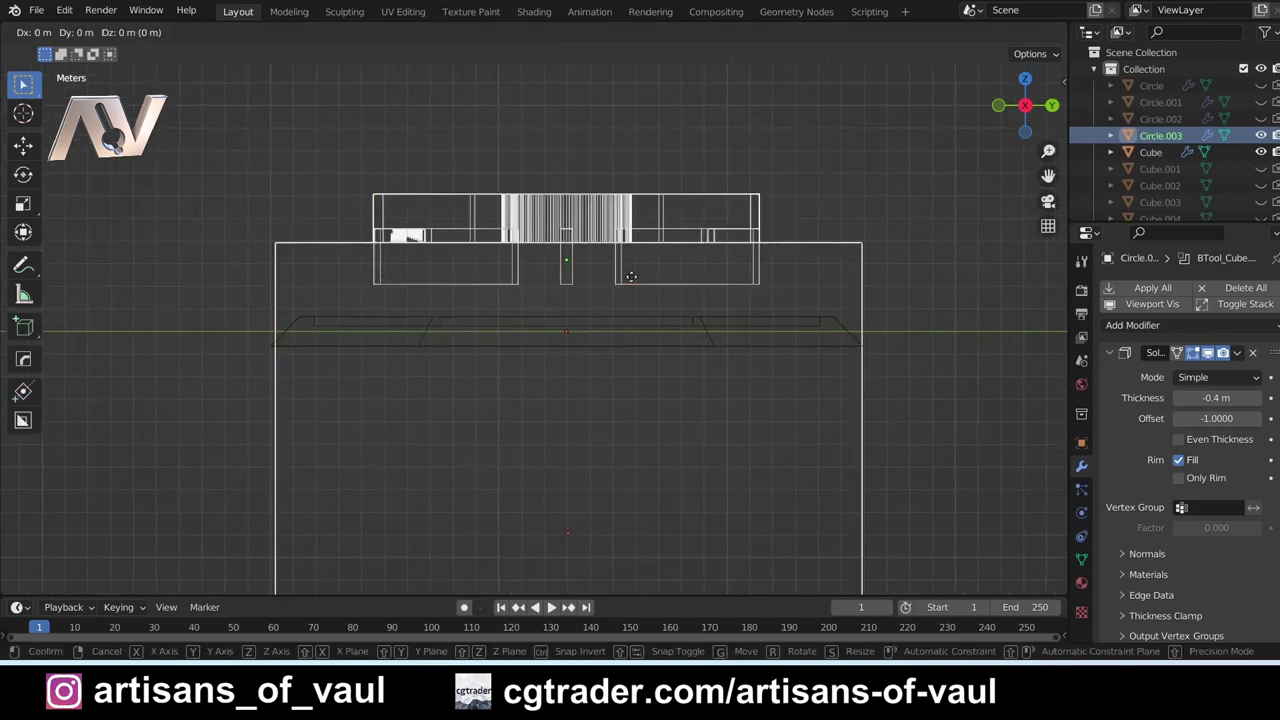
pyautogui.press('z')
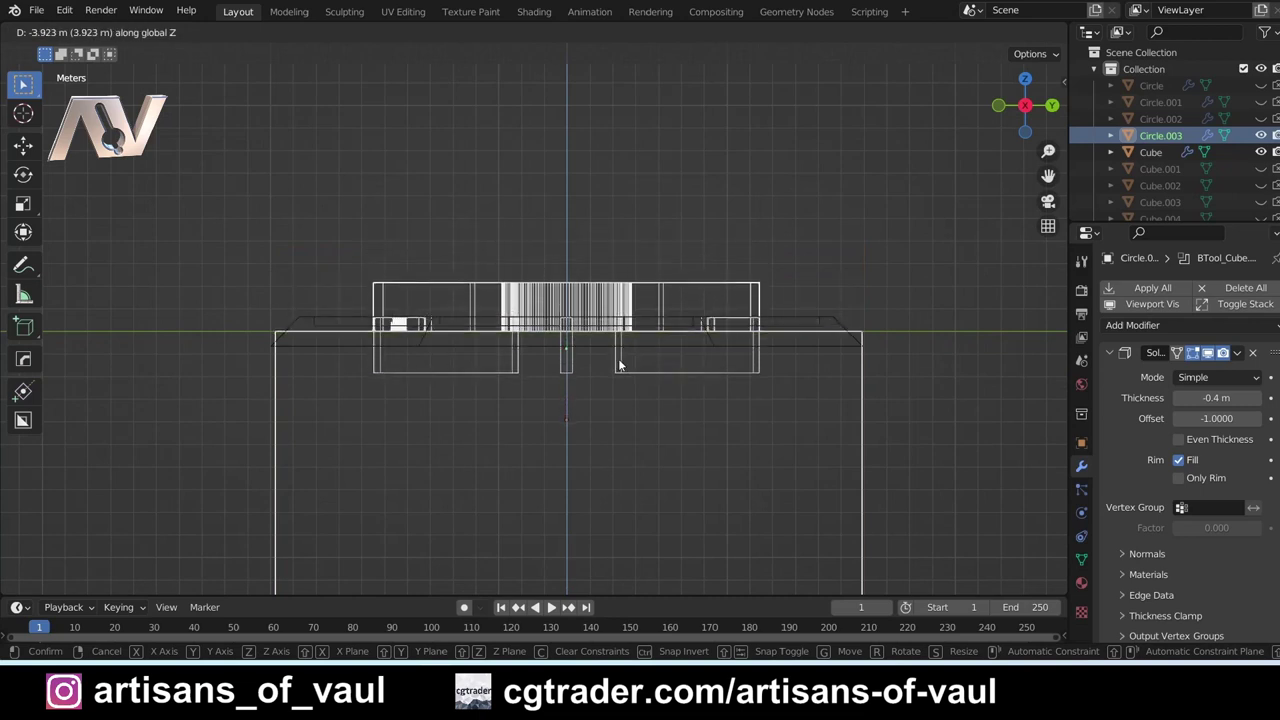
pyautogui.click(624, 365)
pyautogui.hotkey('shift', 'z')
# - Select the combined cutter and the hexagonal plate beneath it, and cut the grooves with a Boolean difference
pyautogui.moveTo(594, 232); pyautogui.dragTo(563, 257, button='middle')
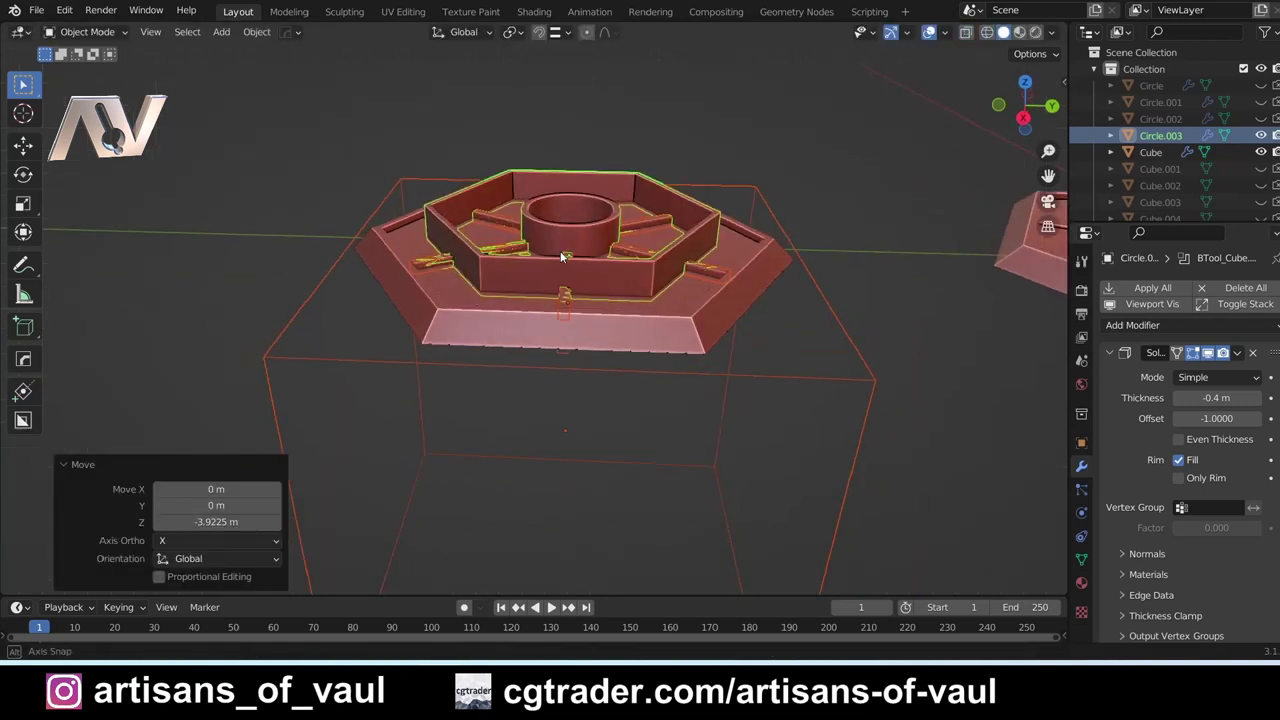
pyautogui.click(486, 265)
pyautogui.click(486, 271)
pyautogui.scroll(3, 522, 266)
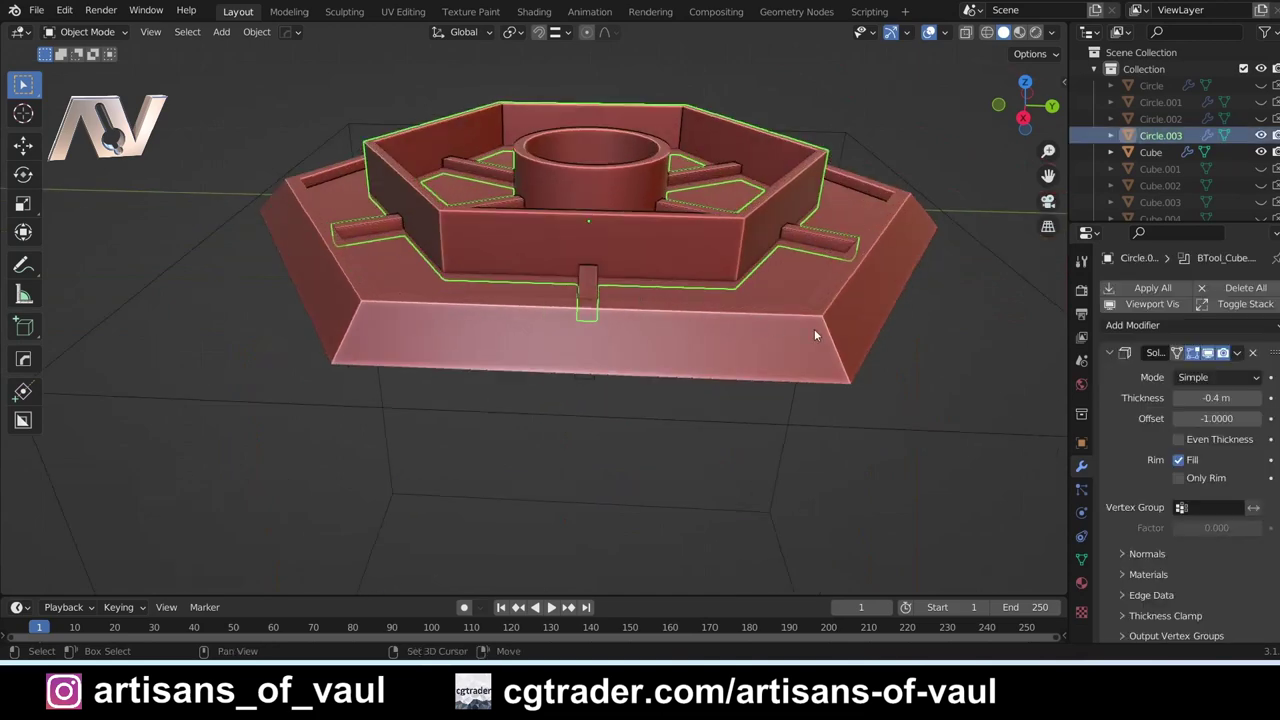
pyautogui.keyDown('shift'); pyautogui.click(812, 303); pyautogui.keyUp('shift')
pyautogui.moveTo(808, 296); pyautogui.dragTo(699, 368, button='middle')
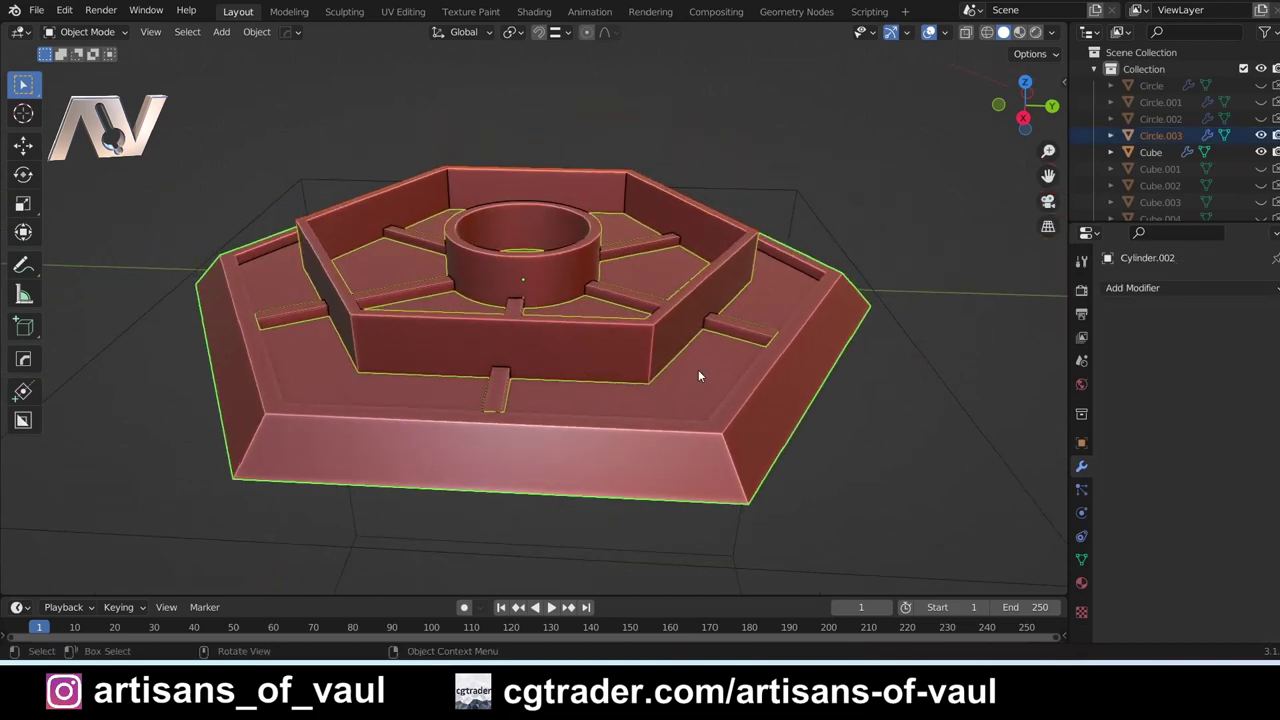
pyautogui.press('ctrl+KP_Subtract')
# - From the side view, select the large cube and the combined cutter around the grooved plate and hide them
pyautogui.moveTo(682, 280); pyautogui.dragTo(614, 321, button='middle')
pyautogui.scroll(-5, 614, 321)
pyautogui.moveTo(748, 290); pyautogui.dragTo(842, 358, button='middle')
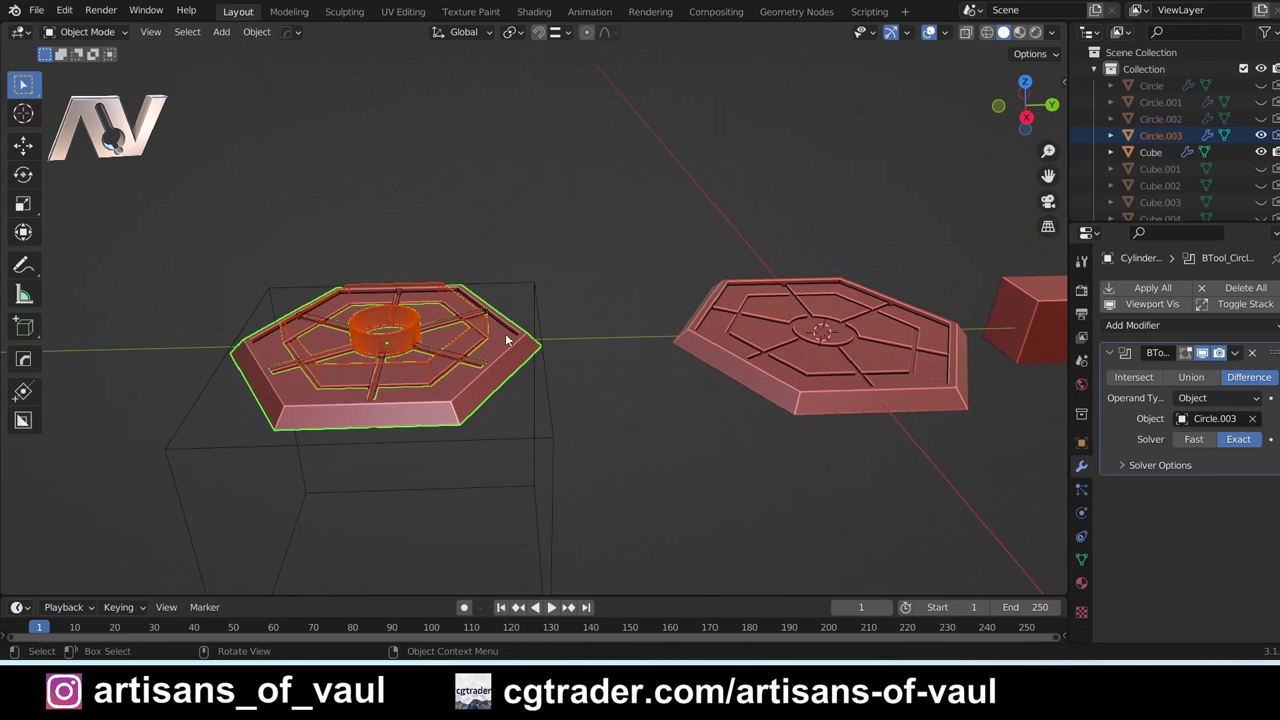
pyautogui.keyDown('shift'); pyautogui.moveTo(505, 333); pyautogui.dragTo(614, 399, button='middle'); pyautogui.keyUp('shift')
pyautogui.moveTo(405, 324); pyautogui.dragTo(490, 256, button='middle')
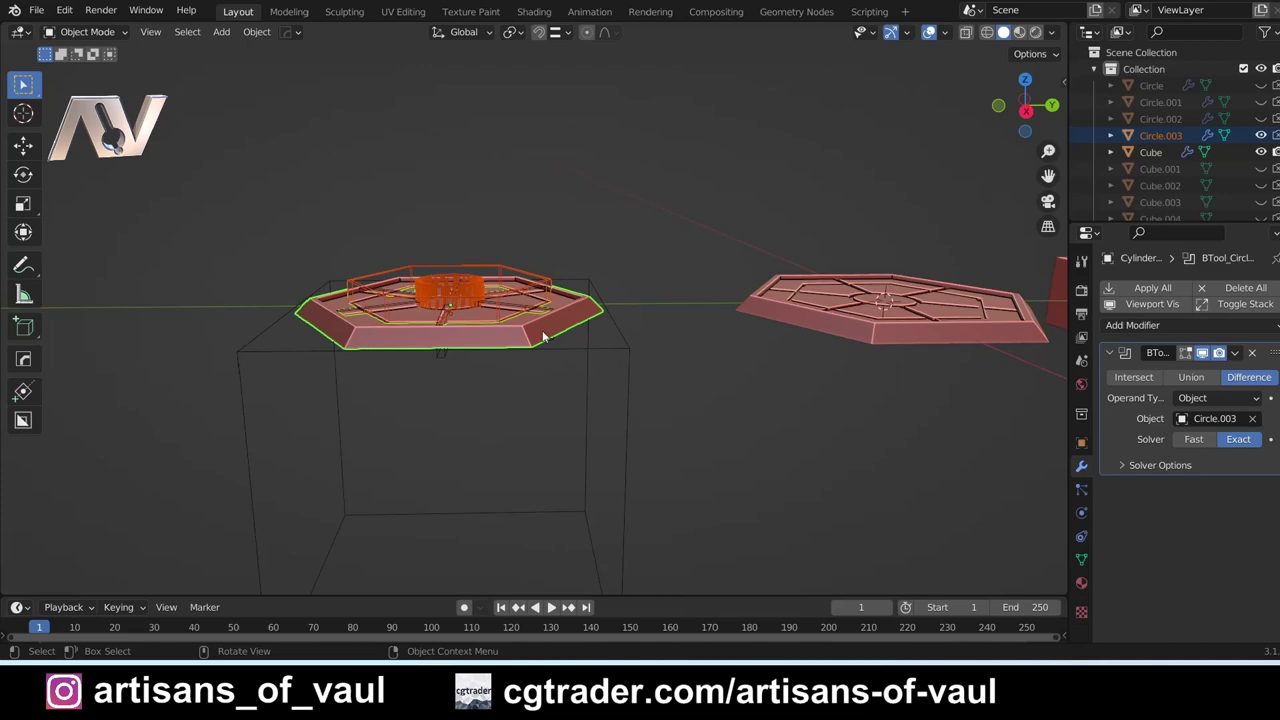
pyautogui.click(623, 336)
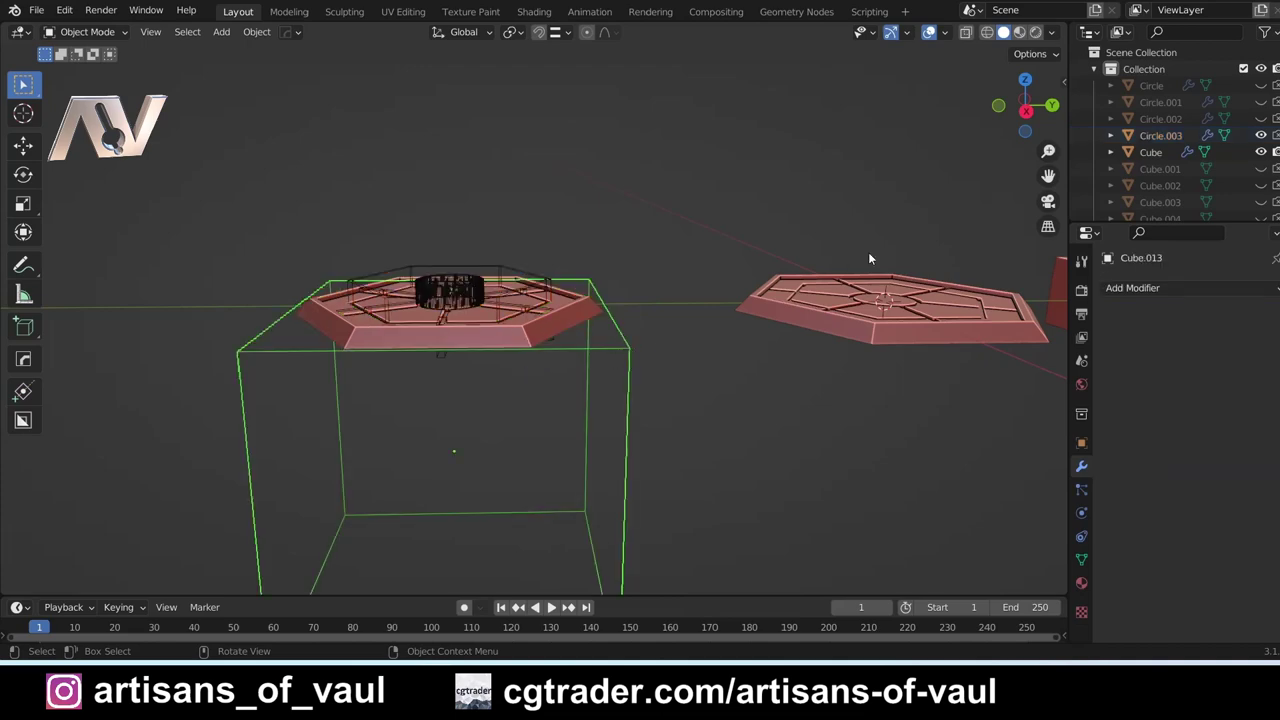
pyautogui.click(1026, 111)
pyautogui.scroll(2, 173, 393)
pyautogui.scroll(-2, 171, 363)
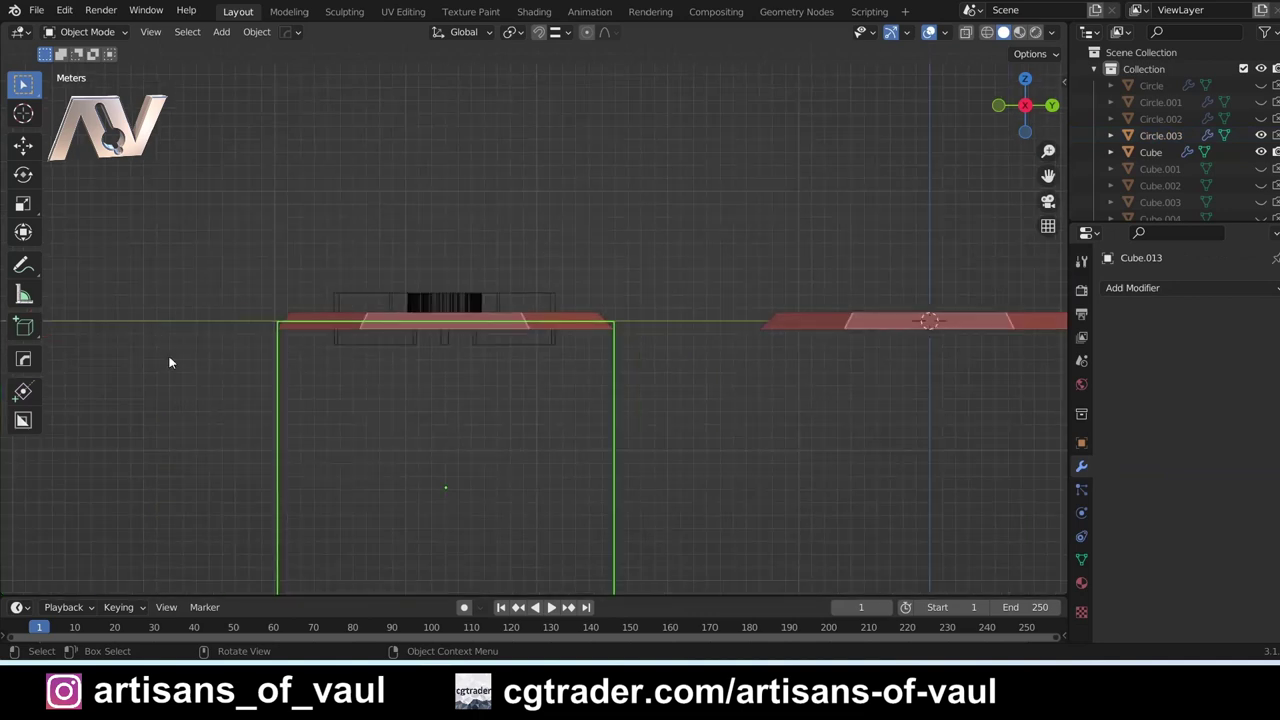
pyautogui.moveTo(190, 328); pyautogui.dragTo(241, 331)
pyautogui.moveTo(340, 248); pyautogui.dragTo(582, 299)
pyautogui.moveTo(417, 240); pyautogui.dragTo(700, 420, button='middle')
# - Apply all modifiers on the newly grooved plate and enter Edit Mode to inspect its ring and groove junctions
pyautogui.click(458, 324)
pyautogui.click(1152, 288)
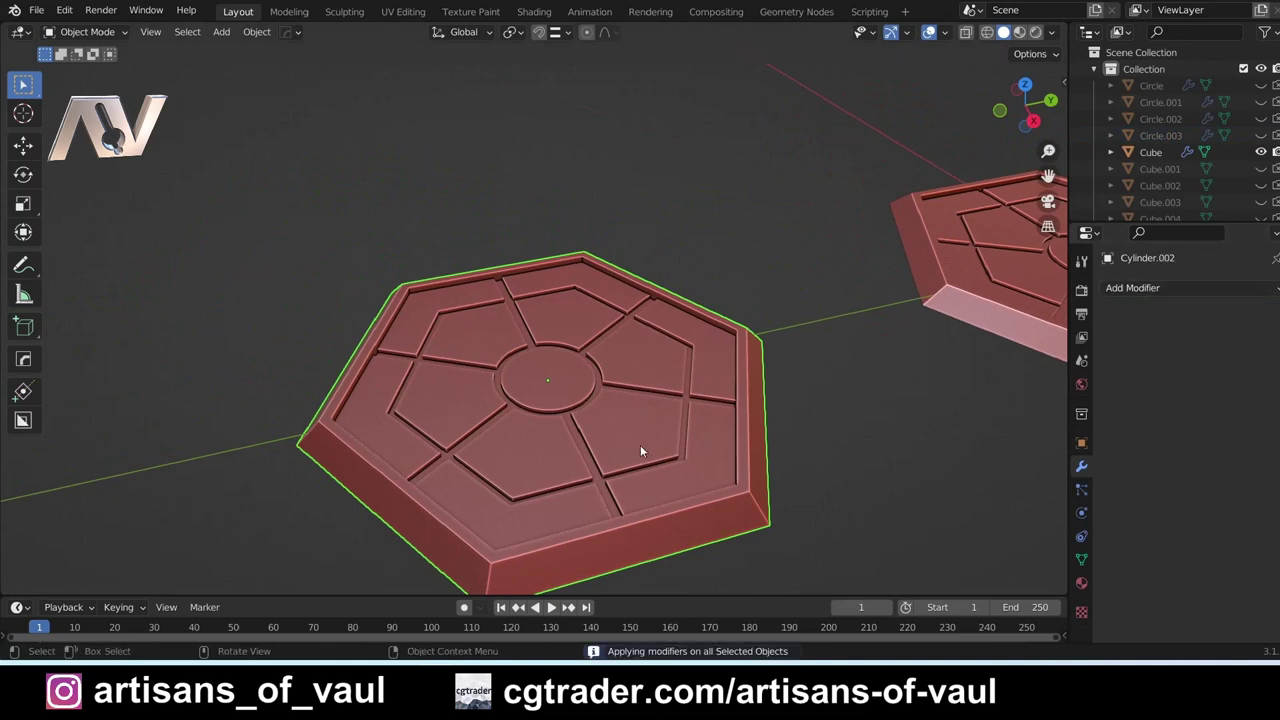
pyautogui.scroll(3, 640, 445)
pyautogui.hotkey('ctrl', 'Tab')
pyautogui.click(563, 351)
pyautogui.scroll(5, 525, 284)
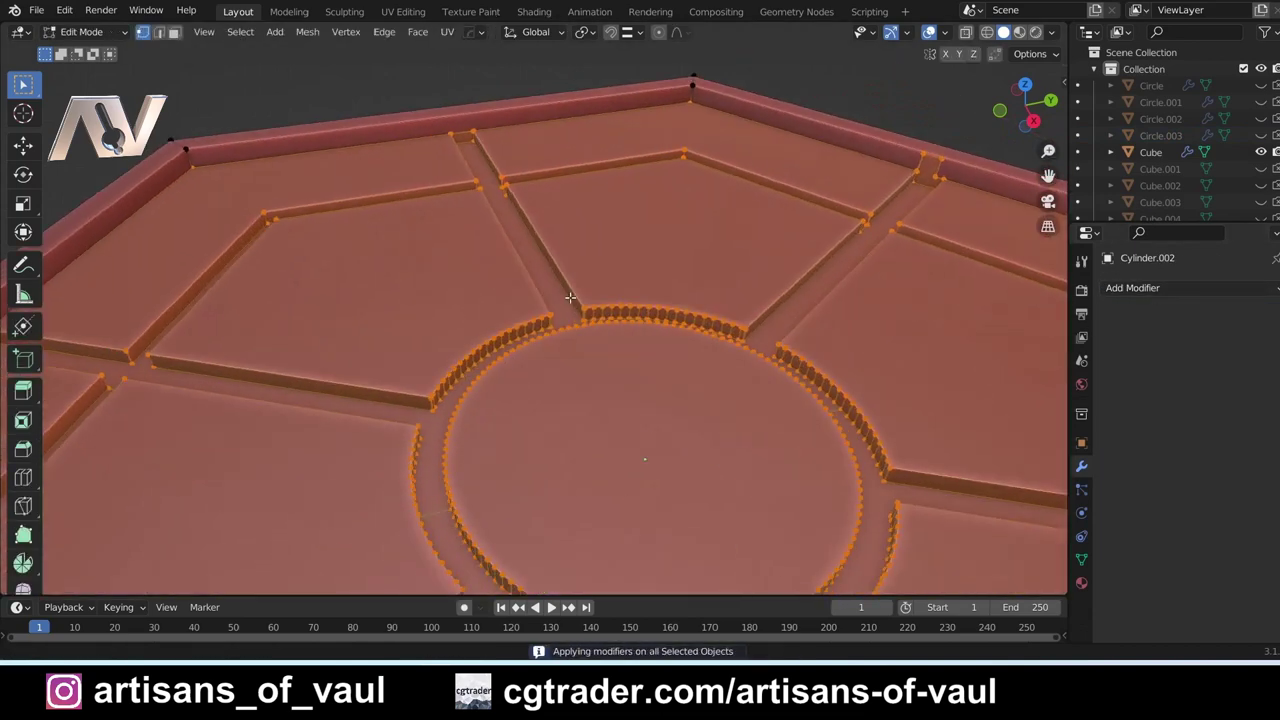
pyautogui.moveTo(525, 284); pyautogui.dragTo(686, 223, button='middle')
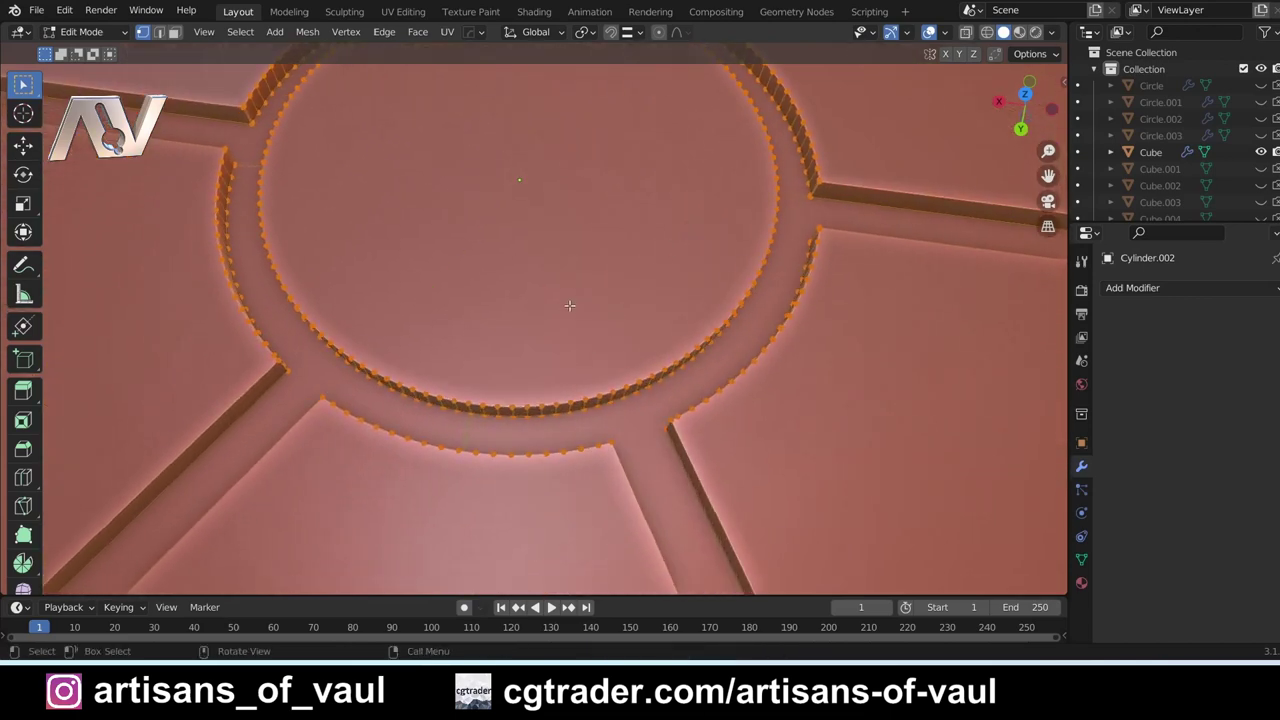
# - Open both grooved plates in Edit Mode together and compare the vertices where the radial grooves meet the central ring
pyautogui.press('Tab')
pyautogui.click(560, 204)
pyautogui.scroll(-5, 517, 282)
pyautogui.moveTo(517, 282); pyautogui.dragTo(592, 225, button='middle')
pyautogui.keyDown('shift'); pyautogui.click(298, 432); pyautogui.keyUp('shift')
pyautogui.press('Tab')
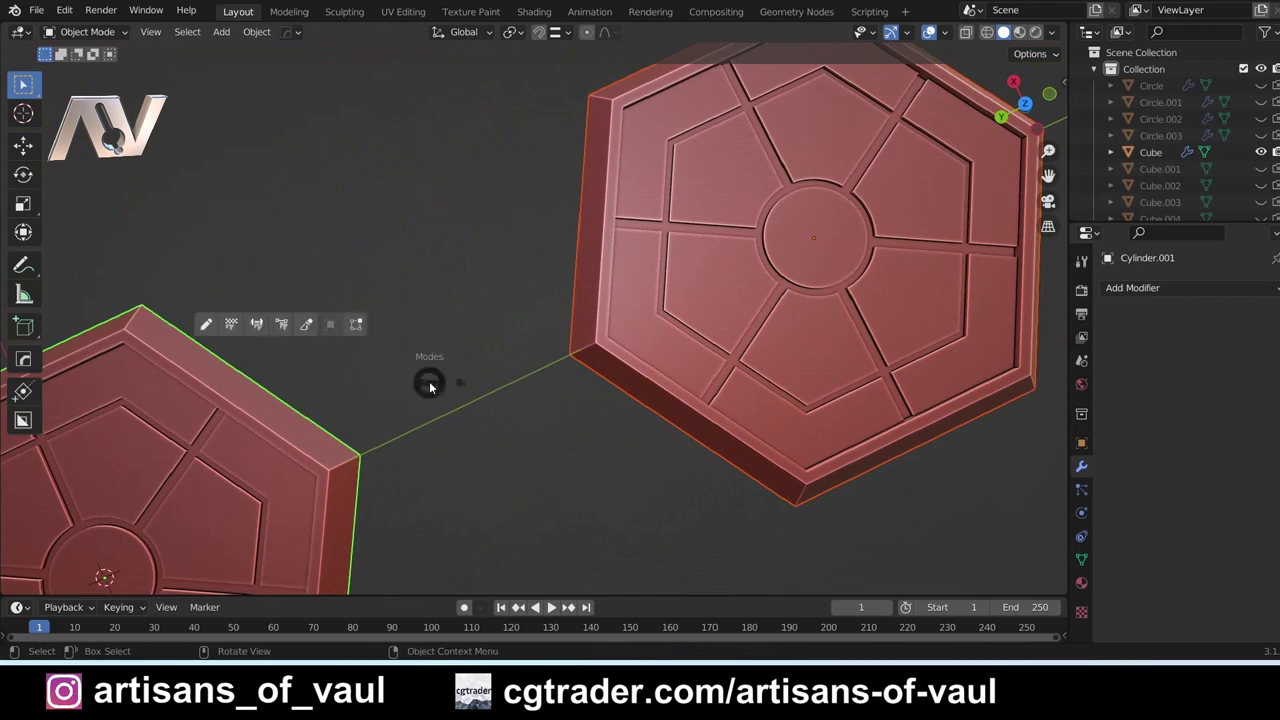
pyautogui.click(310, 385)
pyautogui.scroll(8, 368, 286)
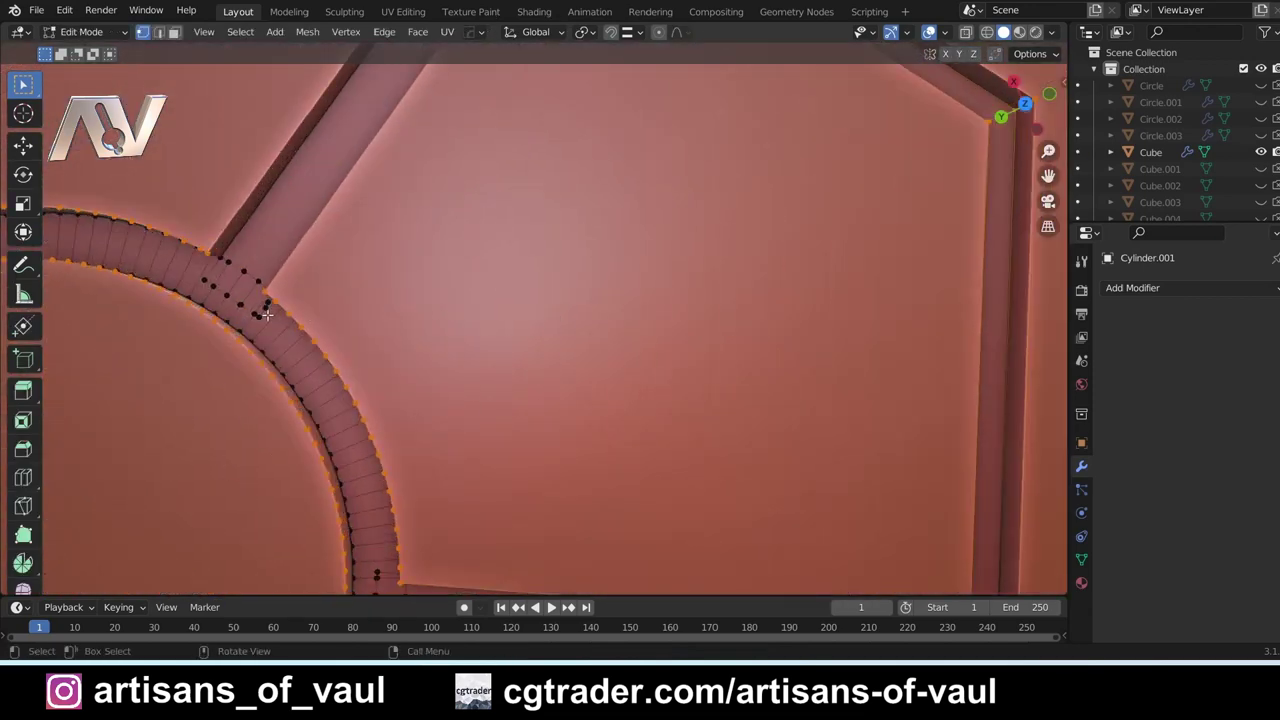
pyautogui.scroll(-6, 740, 286)
pyautogui.press('KP_Decimal')
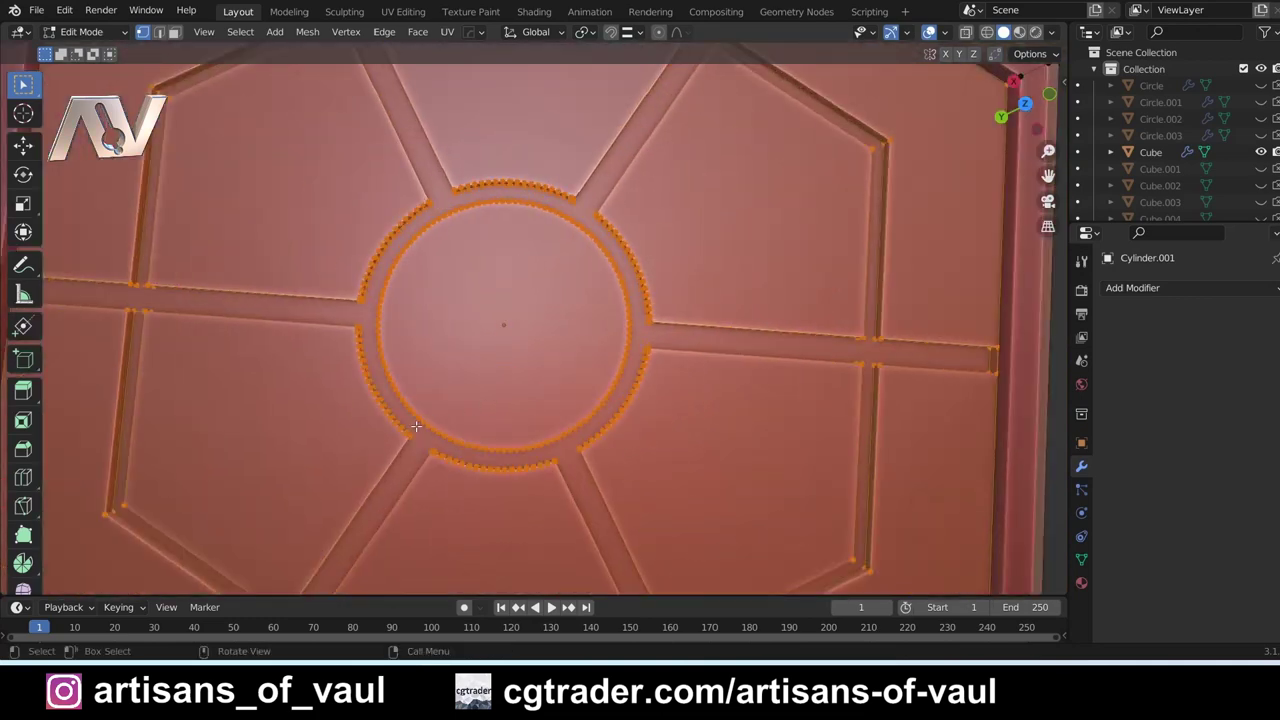
# - Return both plates to Object Mode, then select the plate cut with the trimmed cutter and examine its grooves
pyautogui.moveTo(392, 398); pyautogui.dragTo(606, 317, button='middle')
pyautogui.scroll(-8, 582, 298)
pyautogui.hotkey('ctrl', 'Tab')
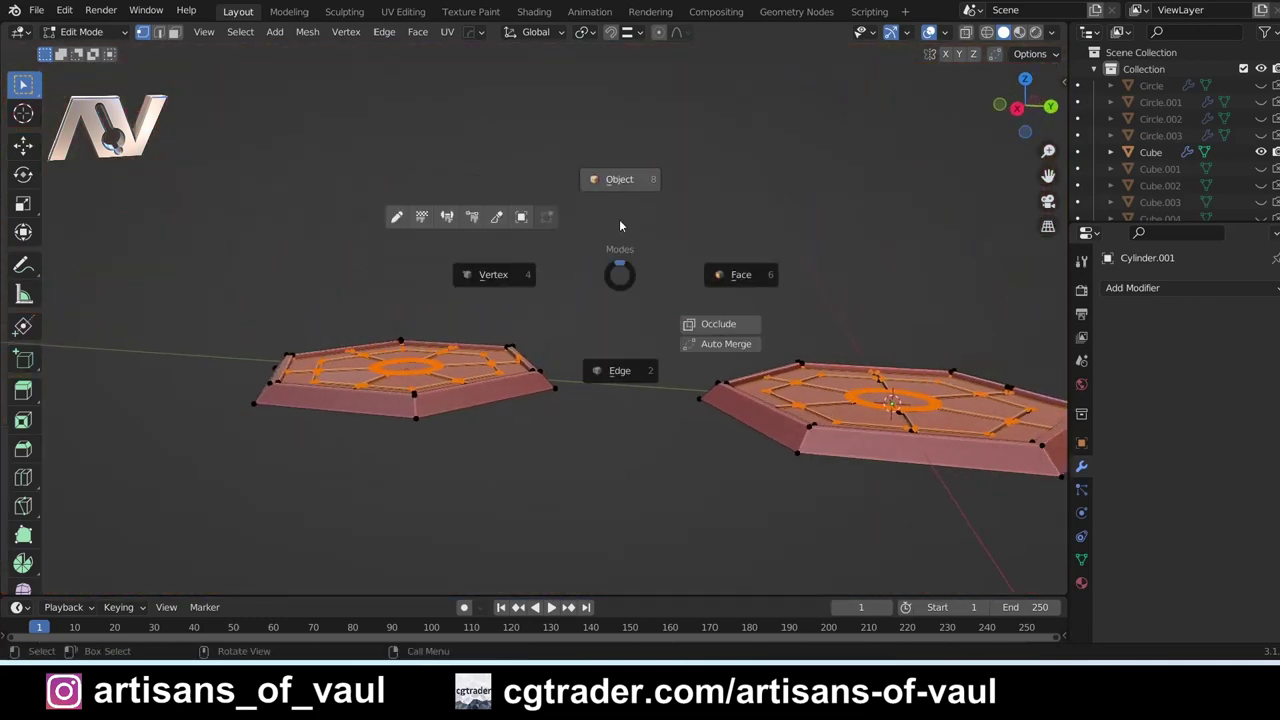
pyautogui.click(619, 225)
pyautogui.scroll(2, 650, 315)
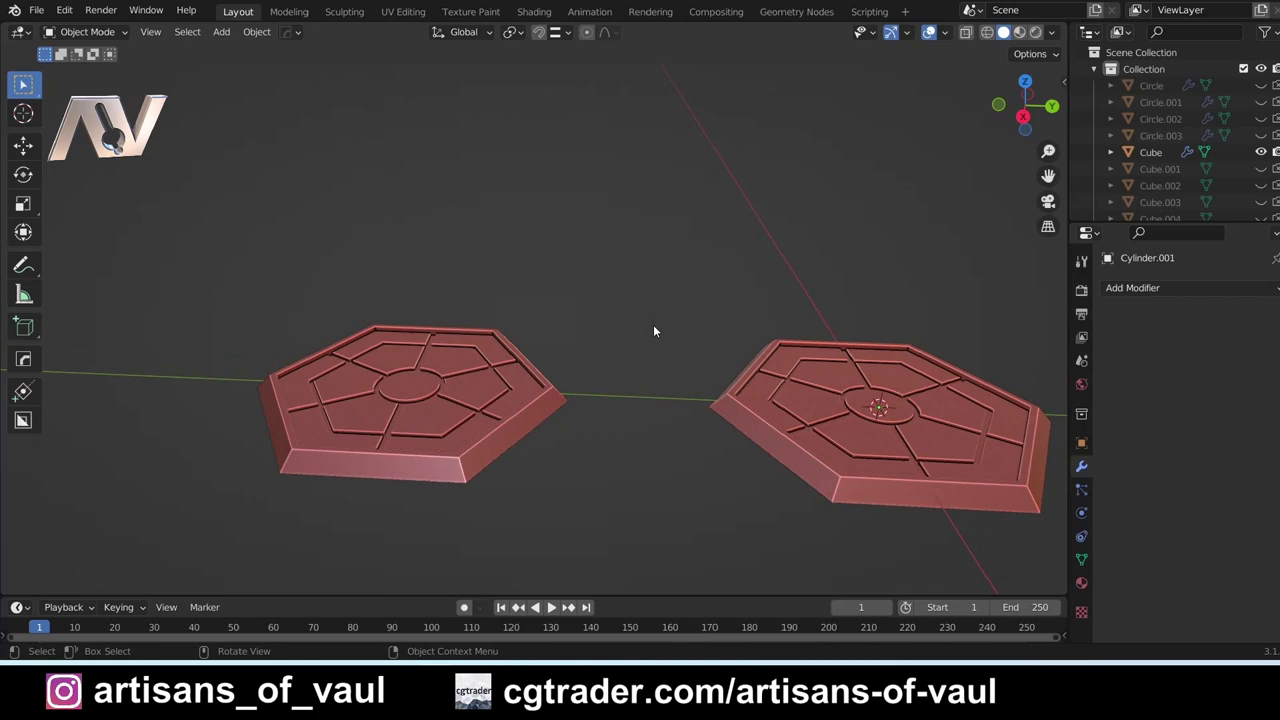
pyautogui.click(425, 402)
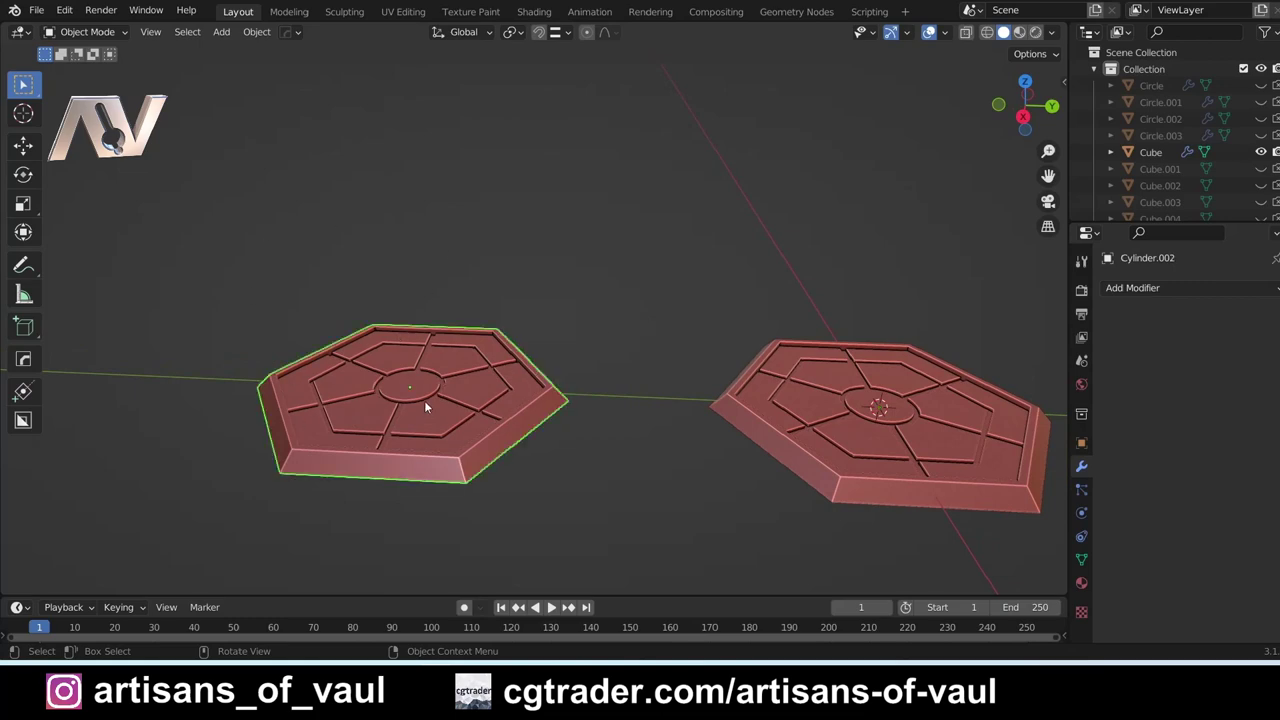
pyautogui.moveTo(424, 400); pyautogui.dragTo(388, 434, button='middle')
pyautogui.press('KP_Decimal')
pyautogui.scroll(-3, 517, 368)
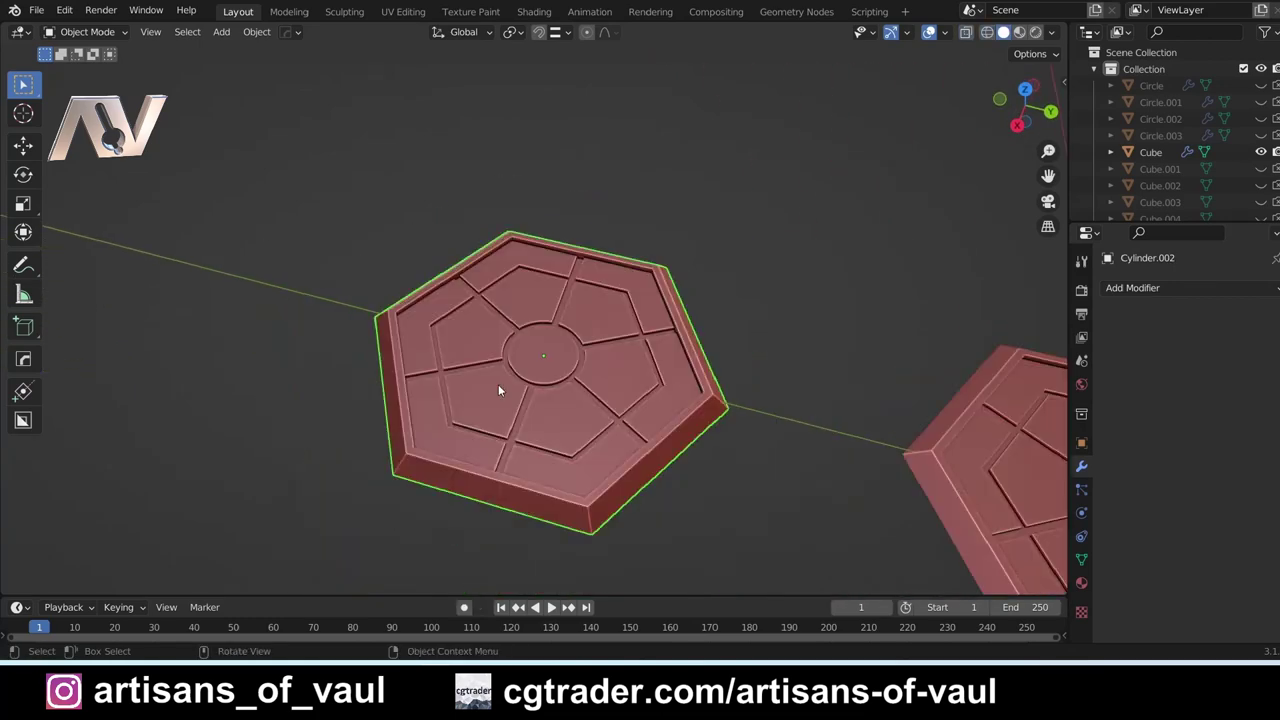
pyautogui.moveTo(497, 384); pyautogui.dragTo(606, 323, button='middle')
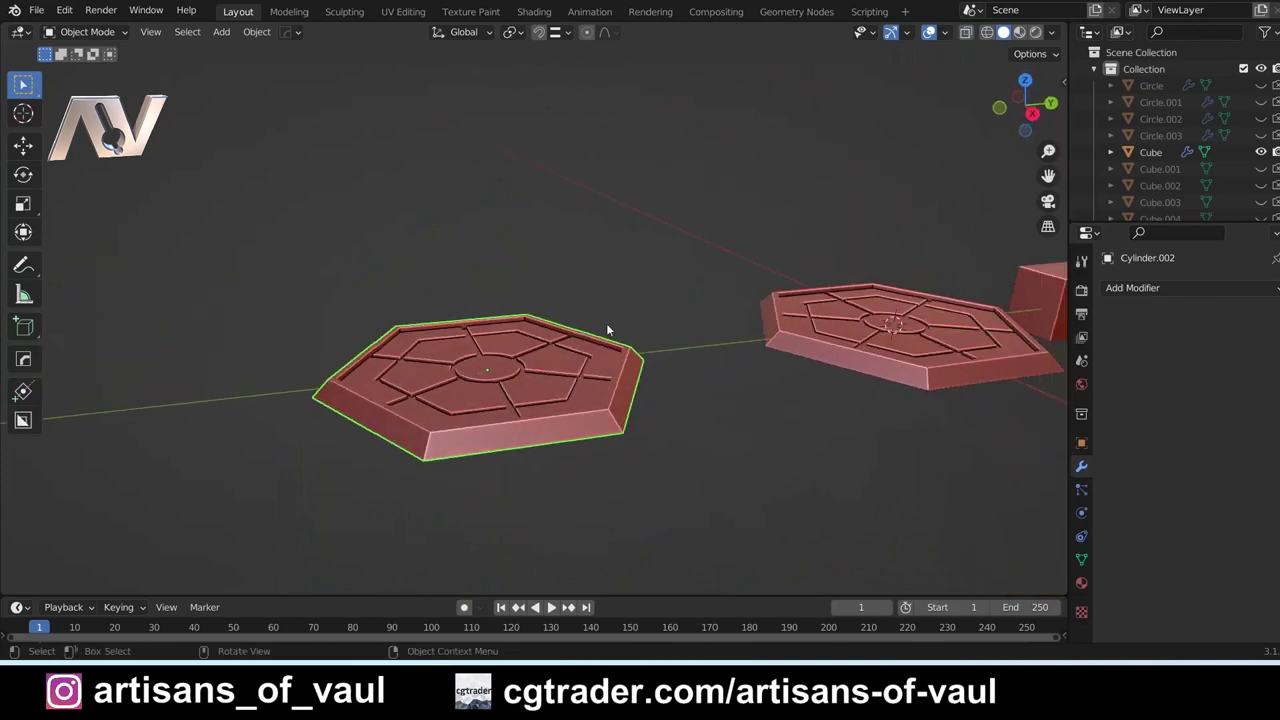
pyautogui.press('KP_Decimal')
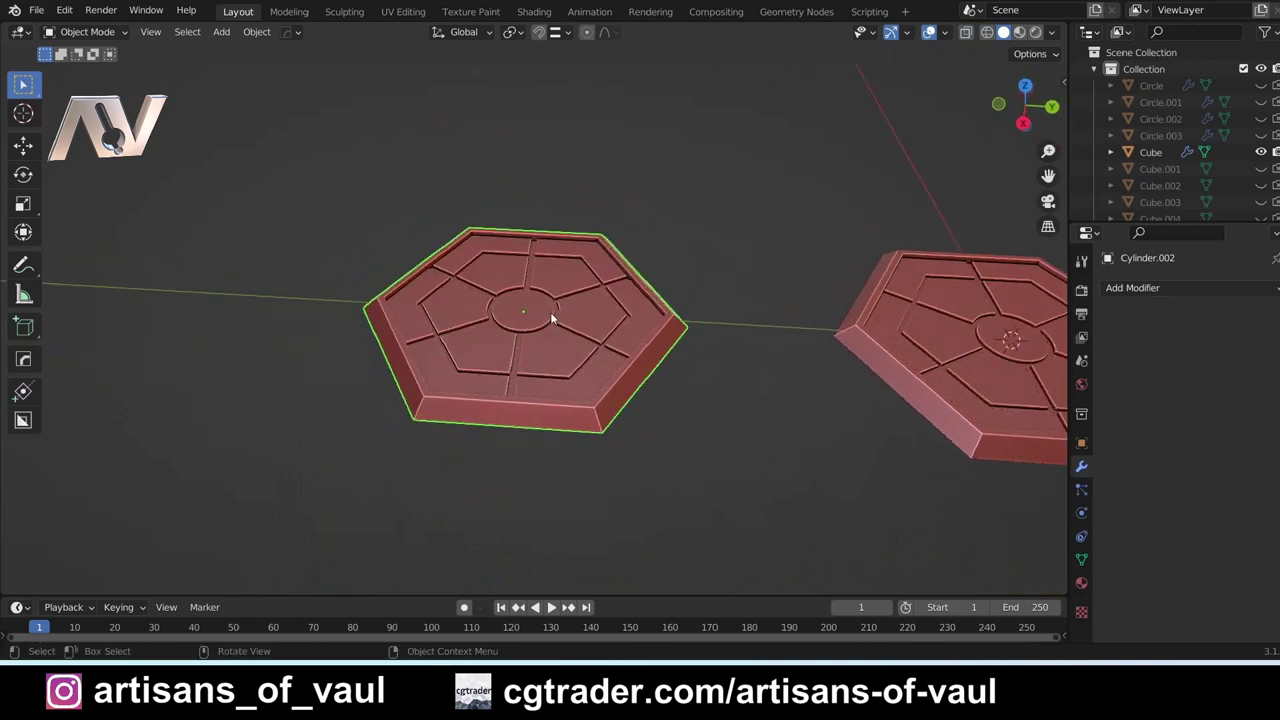